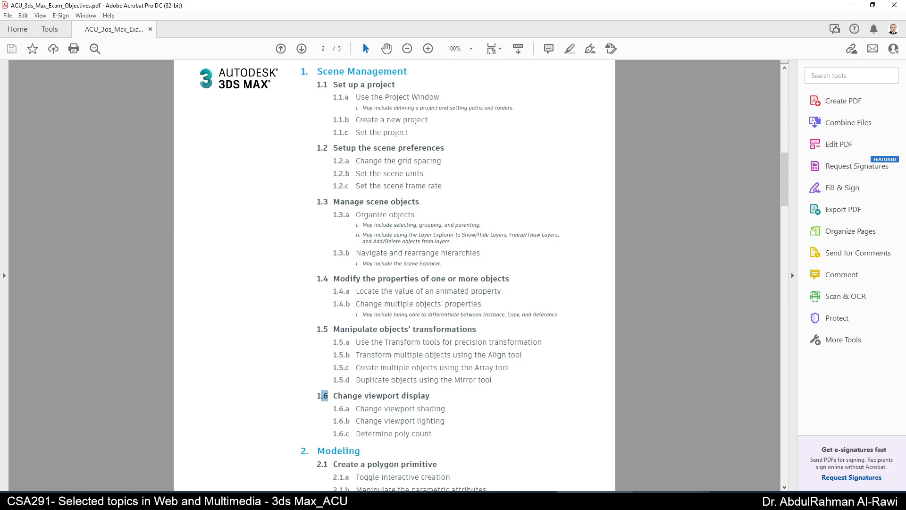
# Step: Switch to 3ds Max and create a box about 61.6 long, 58.3 wide and 41.9 high in the maximized Perspective viewport
pyautogui.click(669, 500)
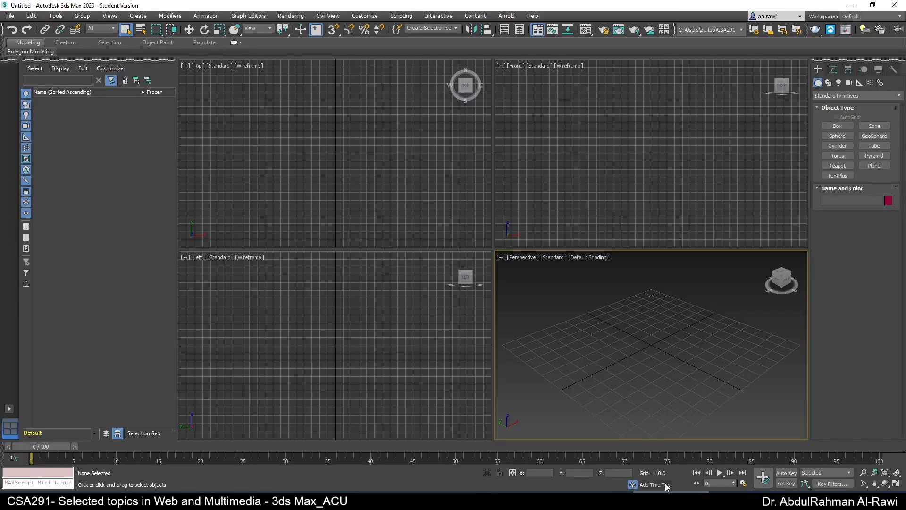
pyautogui.click(896, 483)
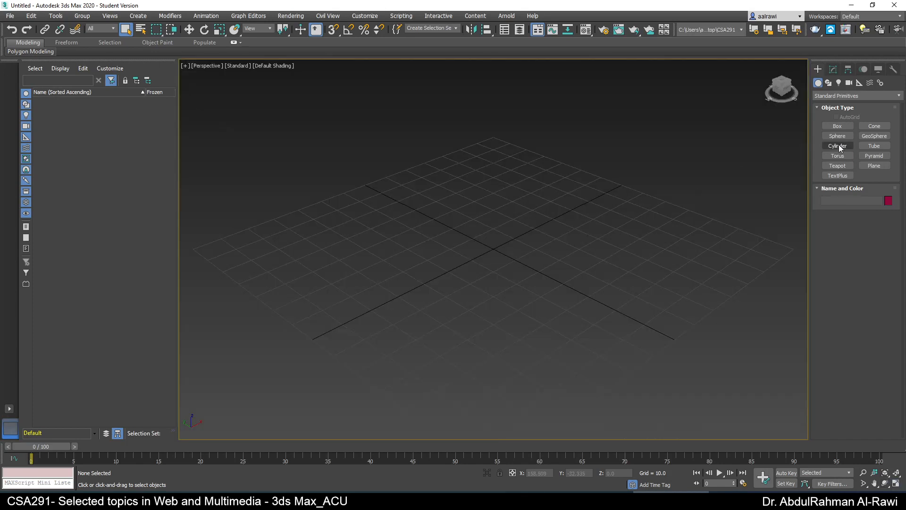
pyautogui.click(838, 127)
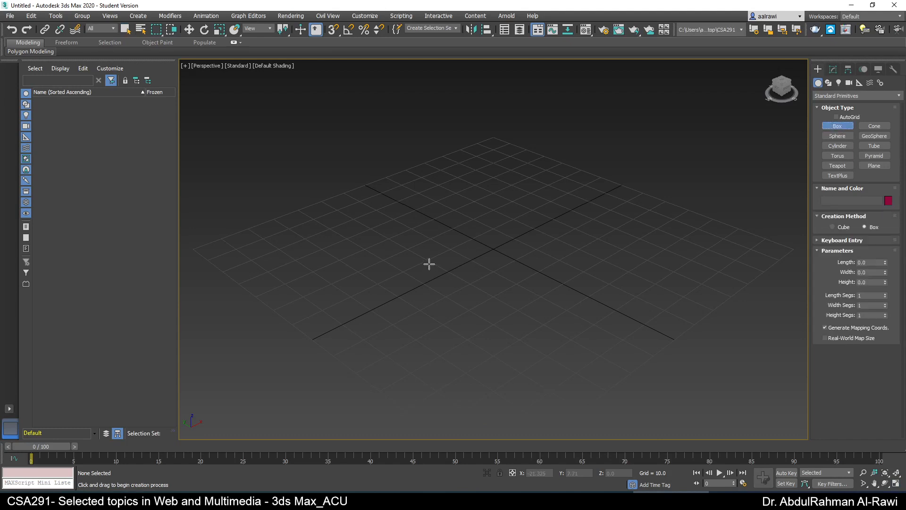
pyautogui.moveTo(384, 262); pyautogui.dragTo(651, 264)
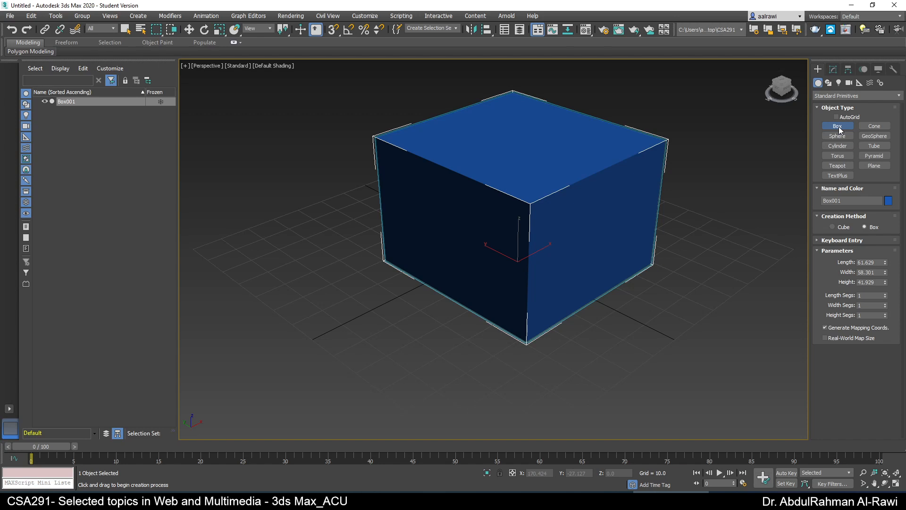
# Step: Resize the box to about 63.5 × 64.1 × 44.0 and give it 12 length, 10 width and 8 height segments, showing edged faces
pyautogui.moveTo(885, 262); pyautogui.dragTo(889, 282)
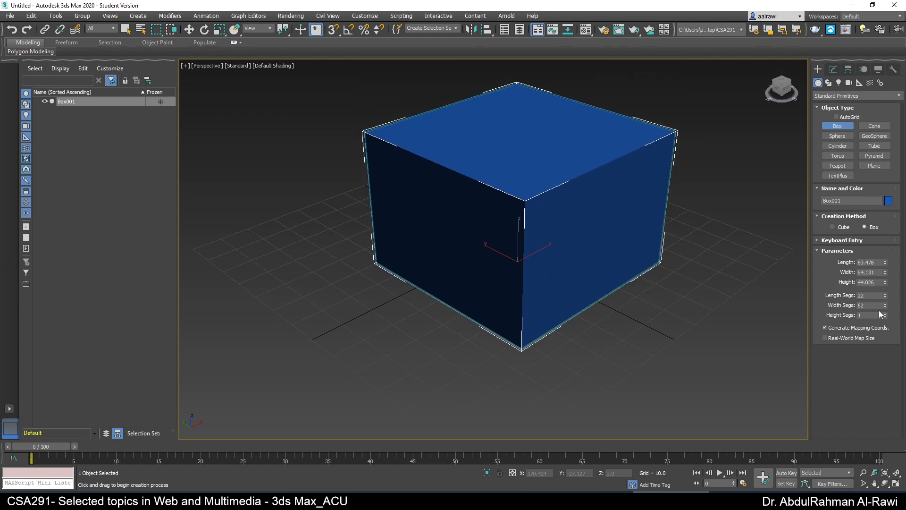
pyautogui.moveTo(885, 315); pyautogui.dragTo(893, 293)
pyautogui.press('F4')
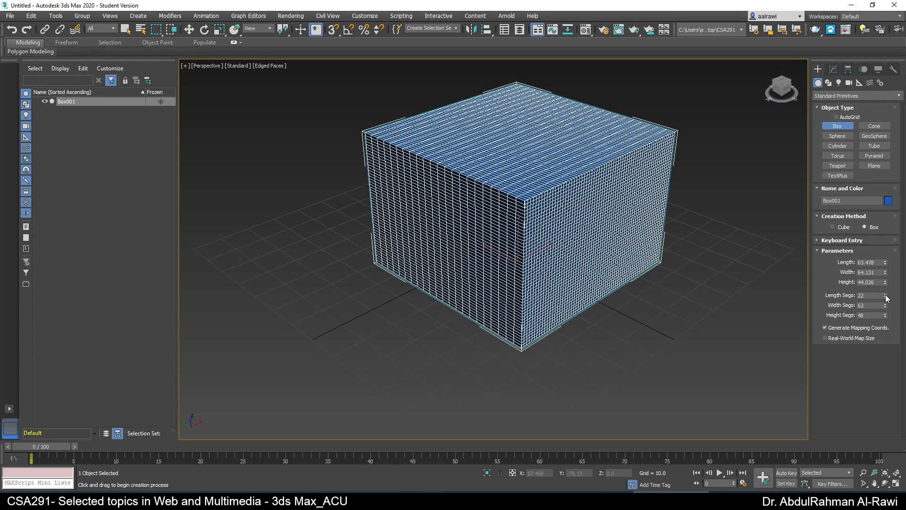
pyautogui.moveTo(887, 298); pyautogui.dragTo(890, 334)
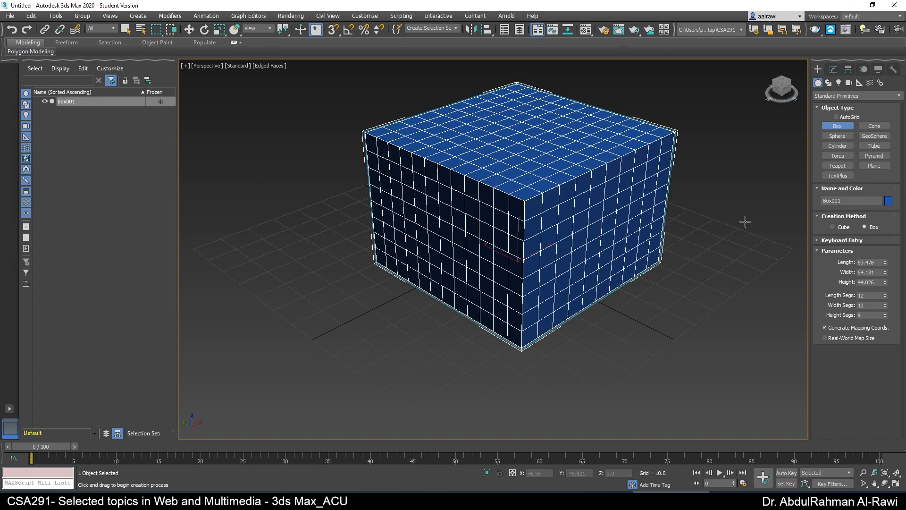
pyautogui.rightClick(747, 187)
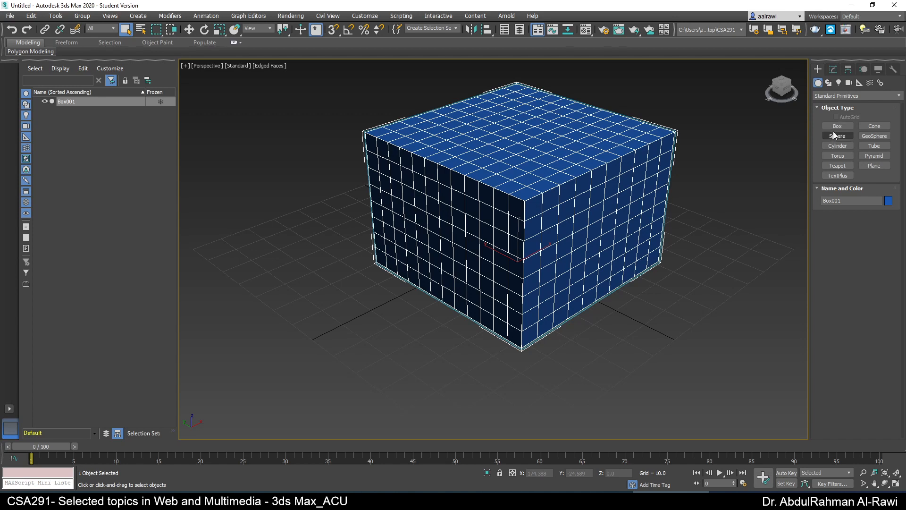
# Step: Modify the existing box's base parameters to about 74.6 length, 82.9 width and 22.9 height
pyautogui.click(833, 70)
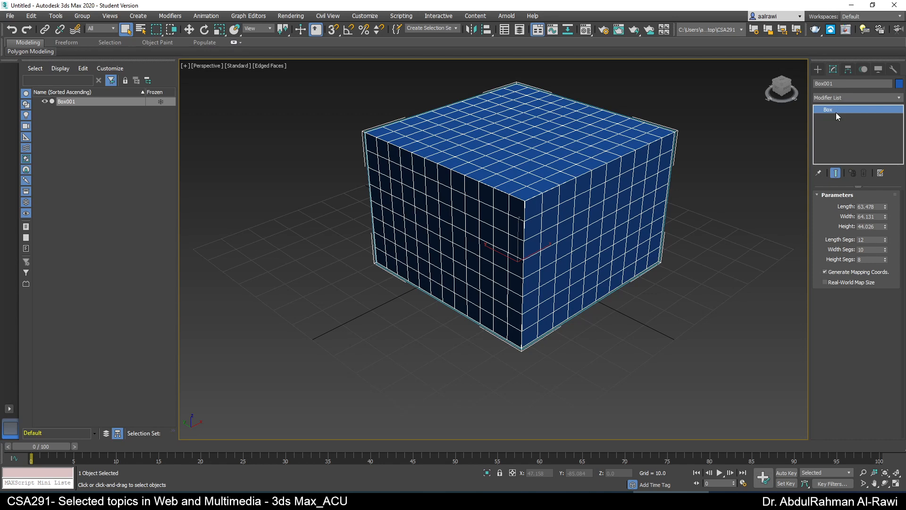
pyautogui.moveTo(885, 207); pyautogui.dragTo(888, 214)
pyautogui.click(818, 69)
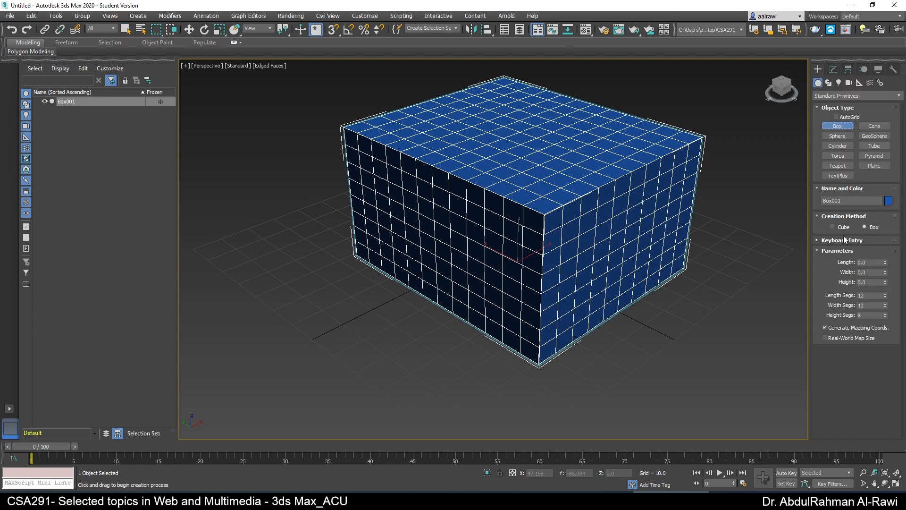
pyautogui.click(844, 240)
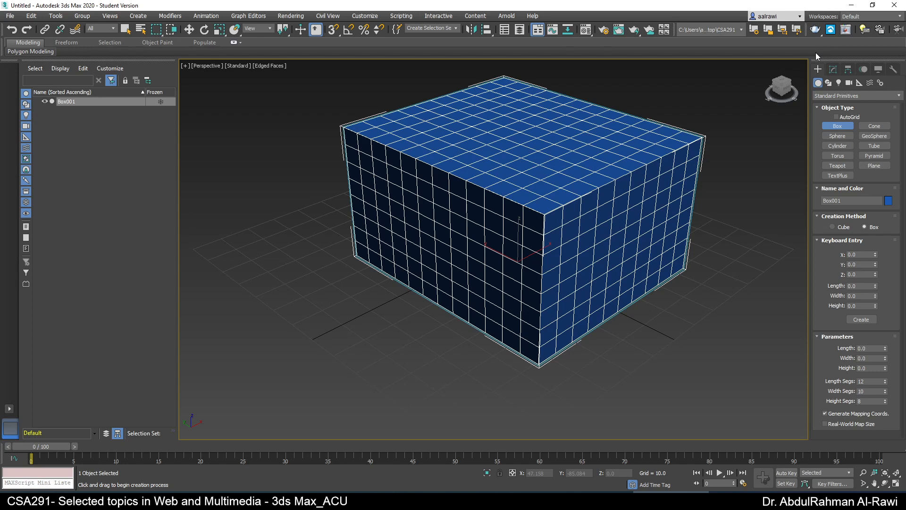
pyautogui.click(833, 70)
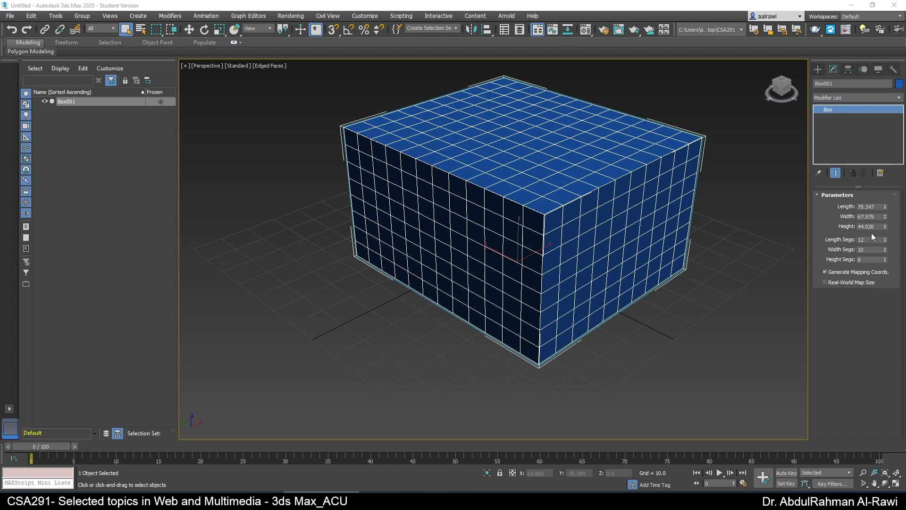
pyautogui.moveTo(885, 207); pyautogui.dragTo(885, 243)
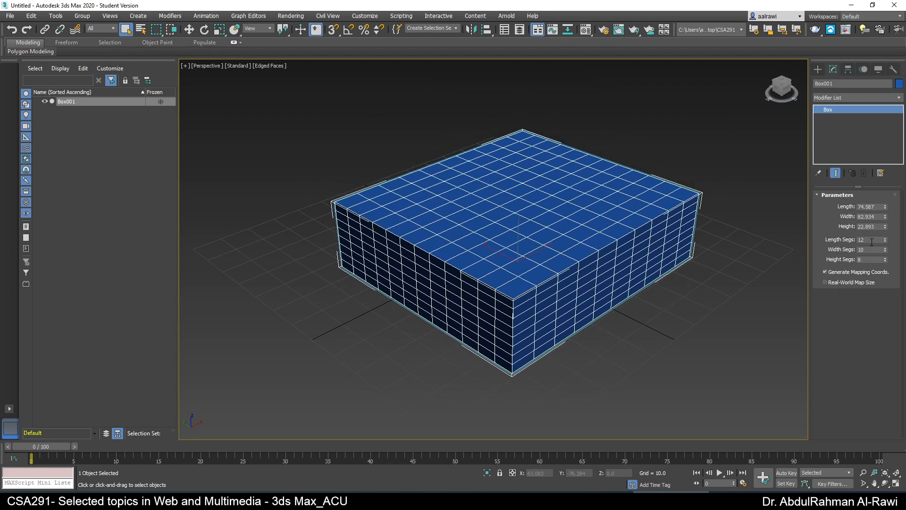
# Step: Enter 5 for the box's length, width and height segments
pyautogui.doubleClick(872, 241)
pyautogui.doubleClick(863, 250)
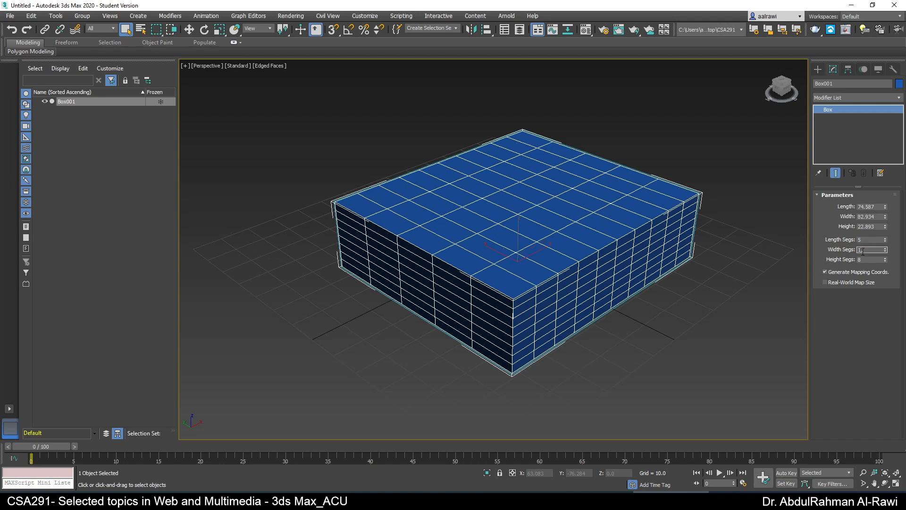
pyautogui.doubleClick(861, 260)
pyautogui.write('5')
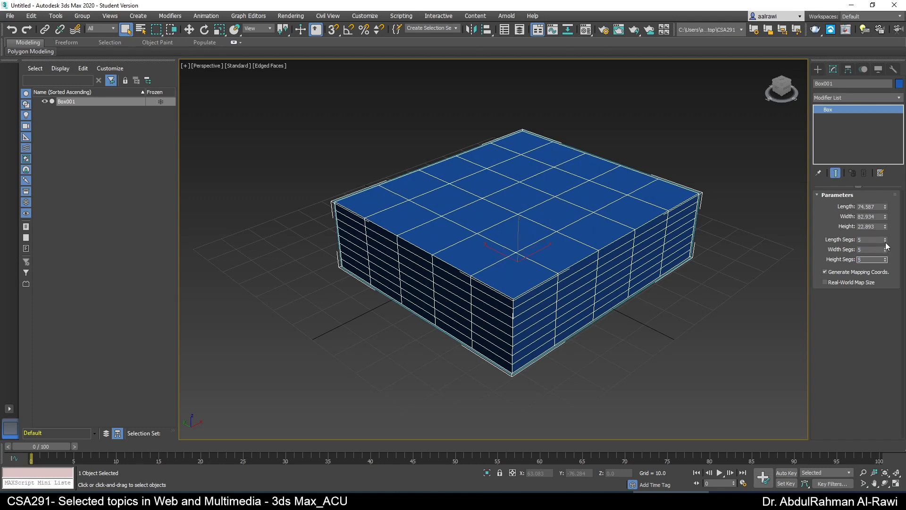
# Step: Reset the box's length, width and height segments to the minimum of 1
pyautogui.rightClick(886, 242)
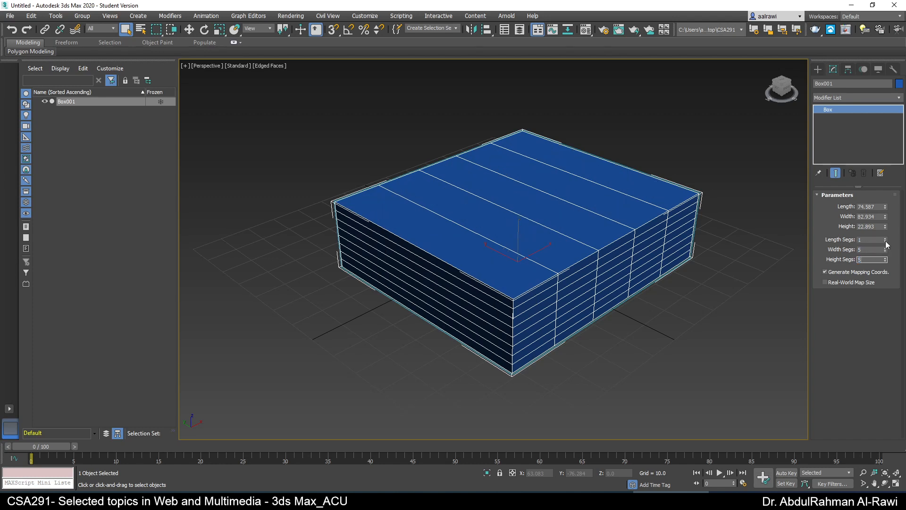
pyautogui.rightClick(885, 250)
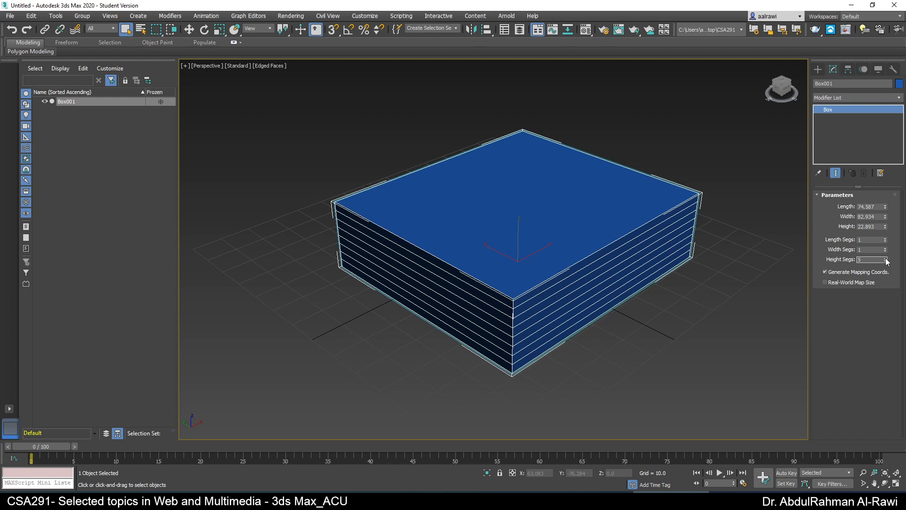
pyautogui.rightClick(886, 260)
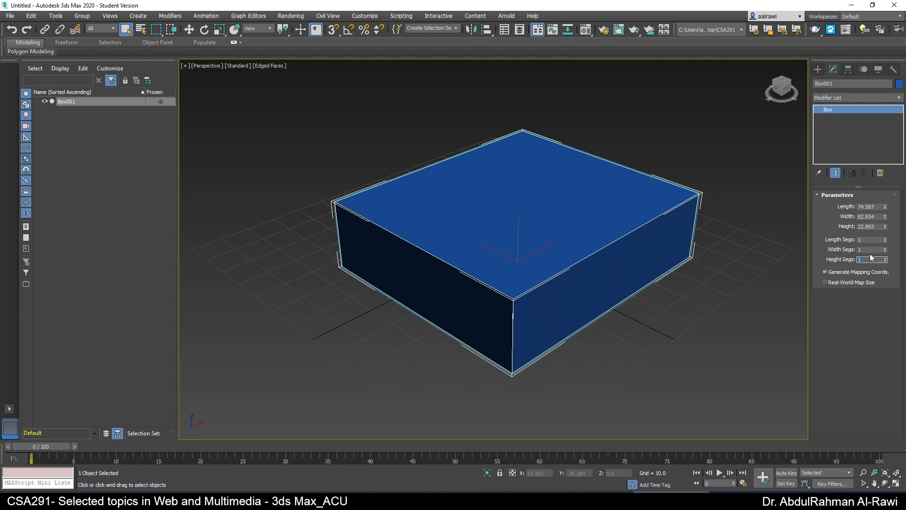
# Step: Change the height, width and length segments of the box from the minimum to 5 each
pyautogui.write('5')
pyautogui.click(869, 248)
pyautogui.write('5')
pyautogui.click(865, 240)
pyautogui.write('5')
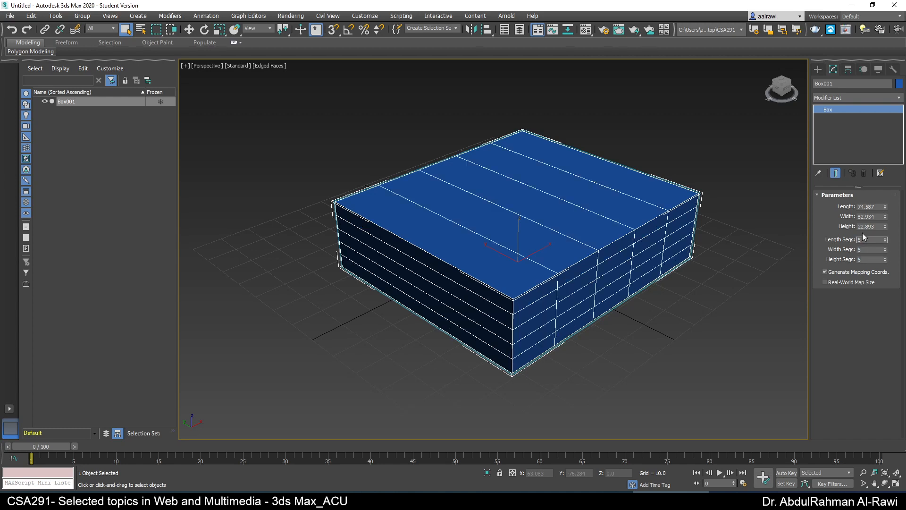
pyautogui.press('Return')
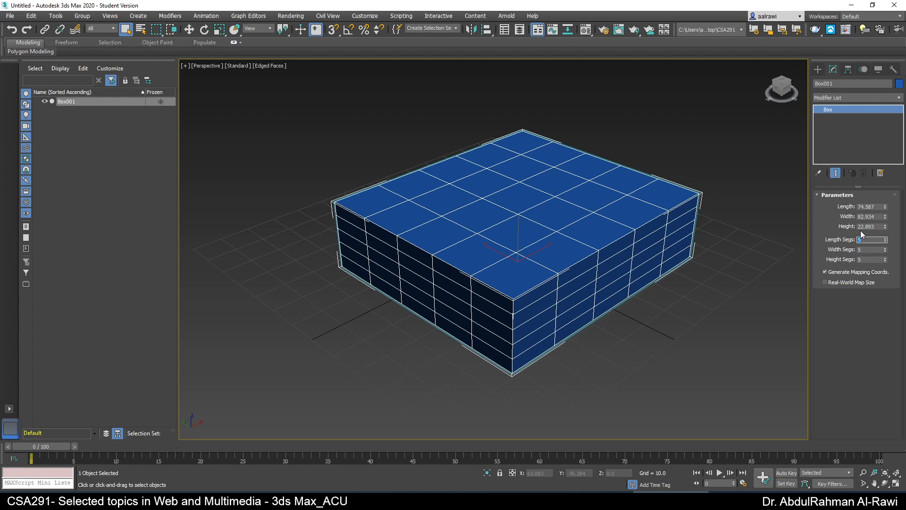
# Step: Compare the deselected box in wireframe, default shading and edged-faces display
pyautogui.click(223, 240)
pyautogui.press('F3')
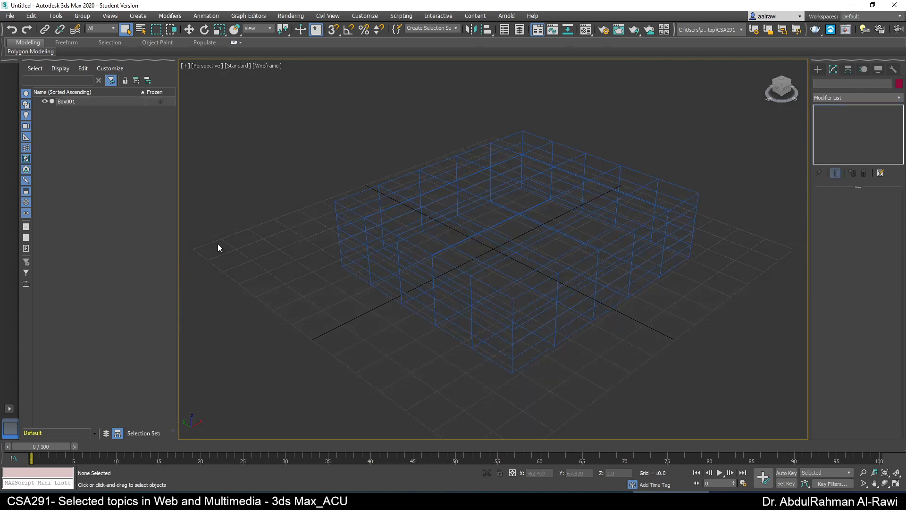
pyautogui.press('F3')
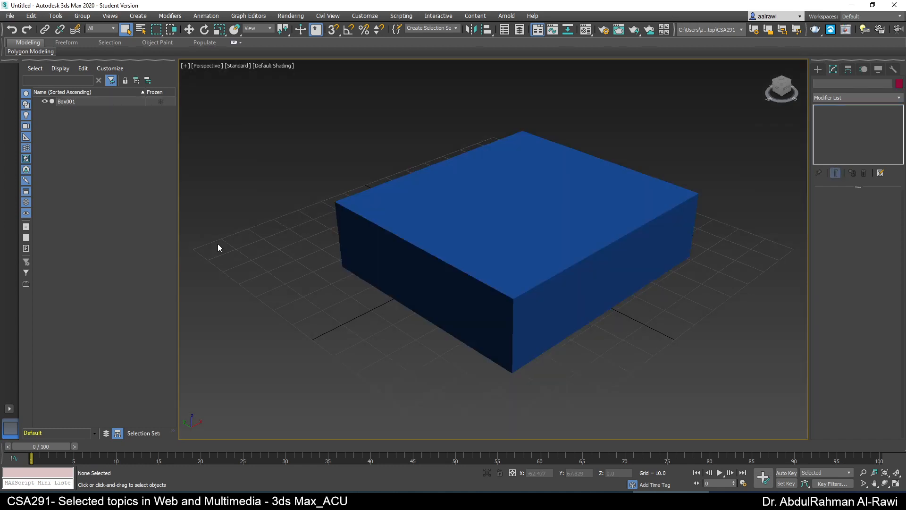
pyautogui.press('F4')
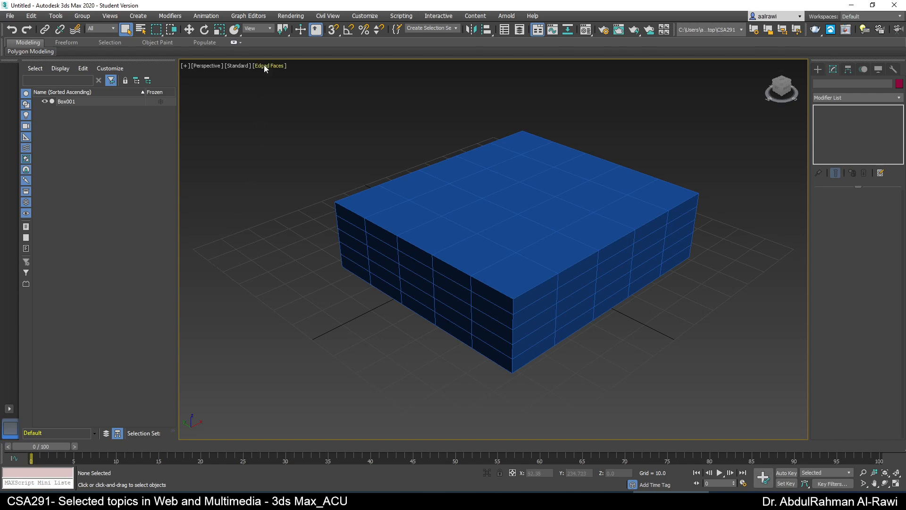
# Step: Select and deselect the box to compare how its edges and parameters are displayed
pyautogui.click(565, 298)
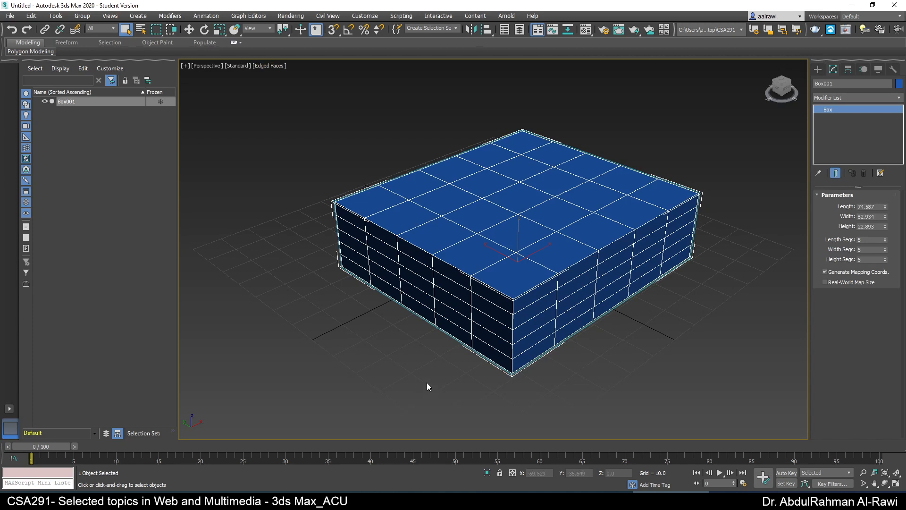
pyautogui.click(378, 338)
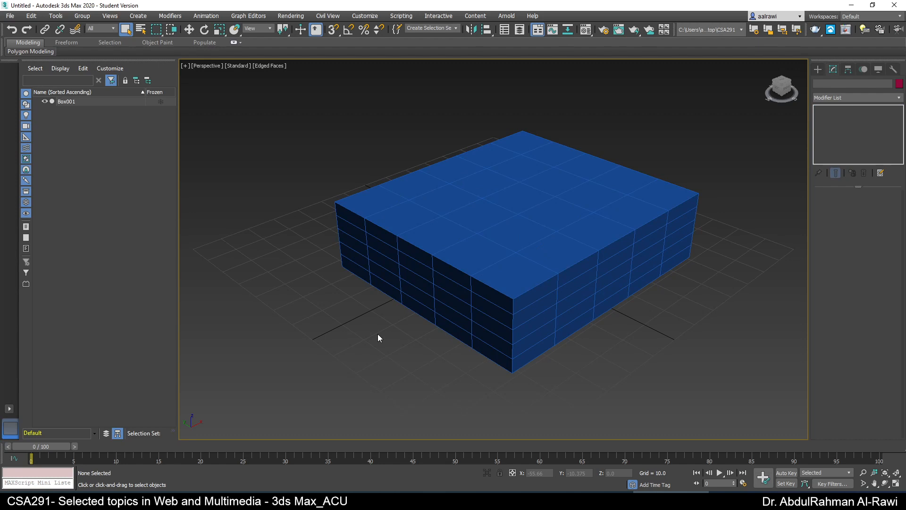
pyautogui.click(487, 241)
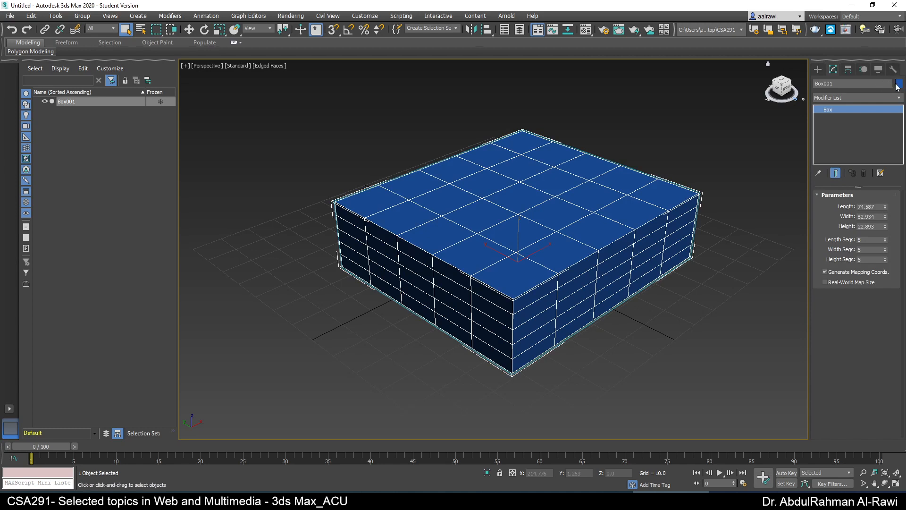
pyautogui.click(587, 381)
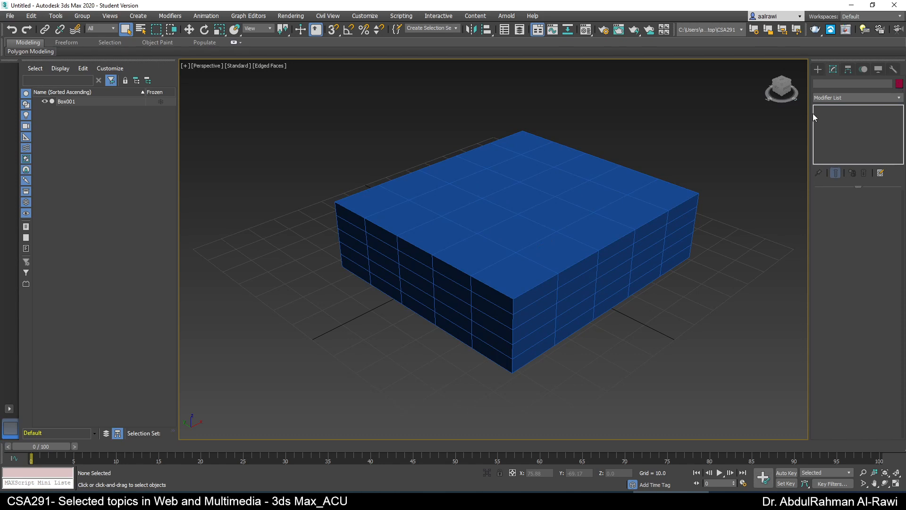
# Step: Select the box and move it freely to about X 2.7, Y -13.3, Z -3.2 with the Move tool
pyautogui.click(549, 187)
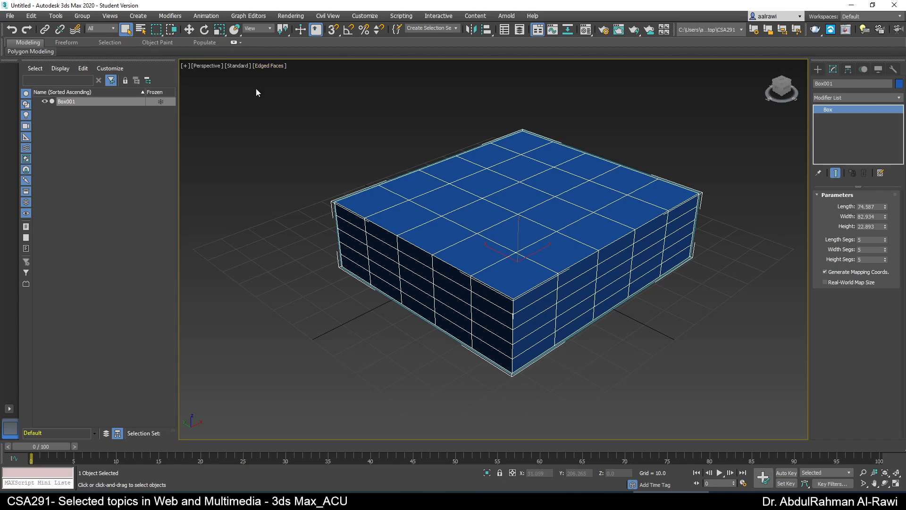
pyautogui.press('w')
pyautogui.moveTo(542, 245); pyautogui.dragTo(517, 263)
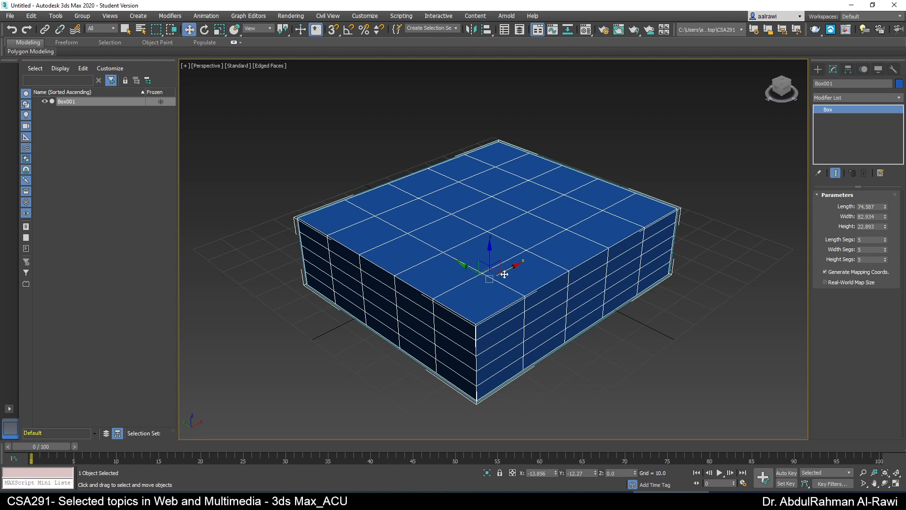
pyautogui.moveTo(511, 270); pyautogui.dragTo(493, 219)
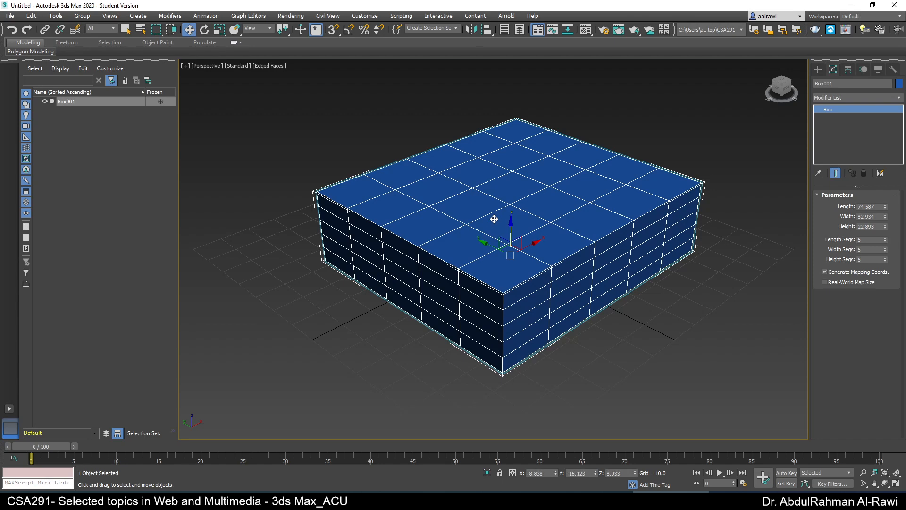
pyautogui.moveTo(511, 256)
pyautogui.mouseDown()
pyautogui.moveTo(530, 206)
pyautogui.moveTo(573, 273)
pyautogui.moveTo(490, 323)
pyautogui.moveTo(507, 263)
pyautogui.moveTo(491, 118)
pyautogui.moveTo(520, 263)
pyautogui.moveTo(572, 178)
pyautogui.moveTo(492, 313)
pyautogui.moveTo(522, 262)
pyautogui.mouseUp()
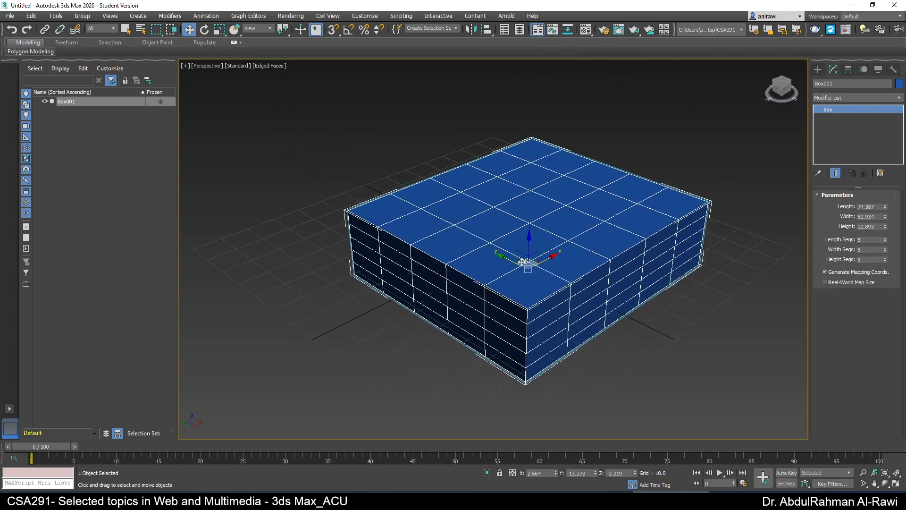
# Step: Reset the box's X, Y and Z position to 0 so it sits at the world origin
pyautogui.rightClick(555, 471)
pyautogui.rightClick(595, 472)
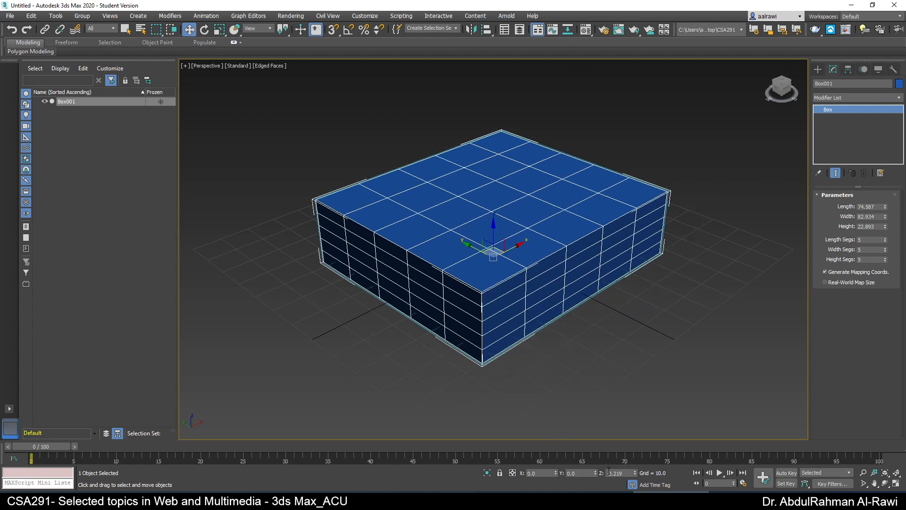
pyautogui.rightClick(636, 472)
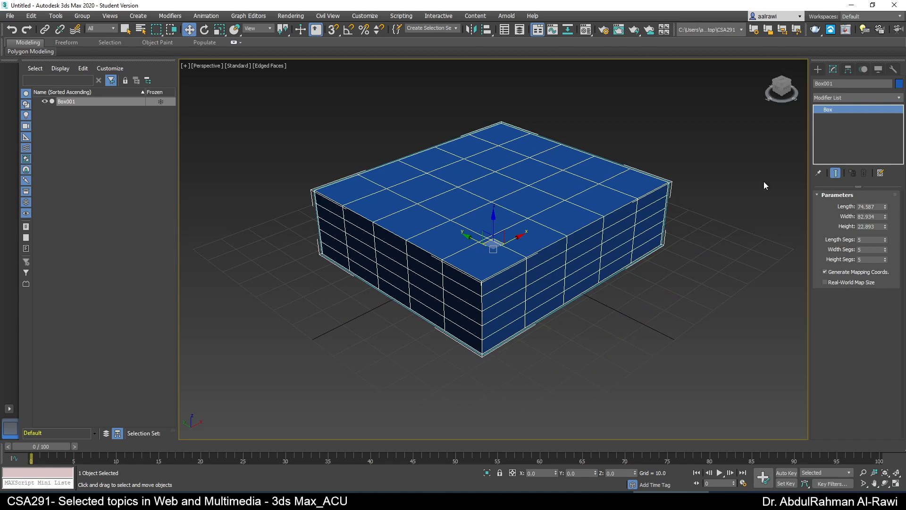
# Step: Center the box's pivot on the object by editing only the pivot
pyautogui.click(849, 70)
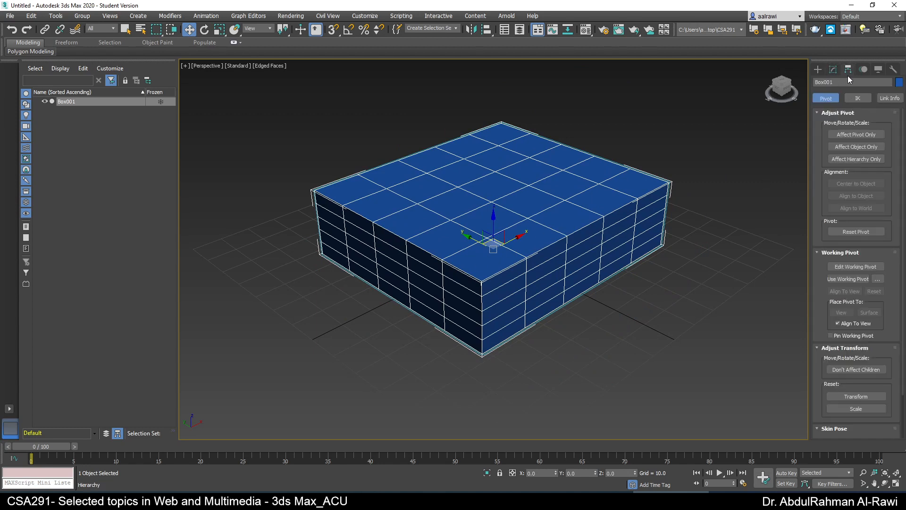
pyautogui.click(860, 135)
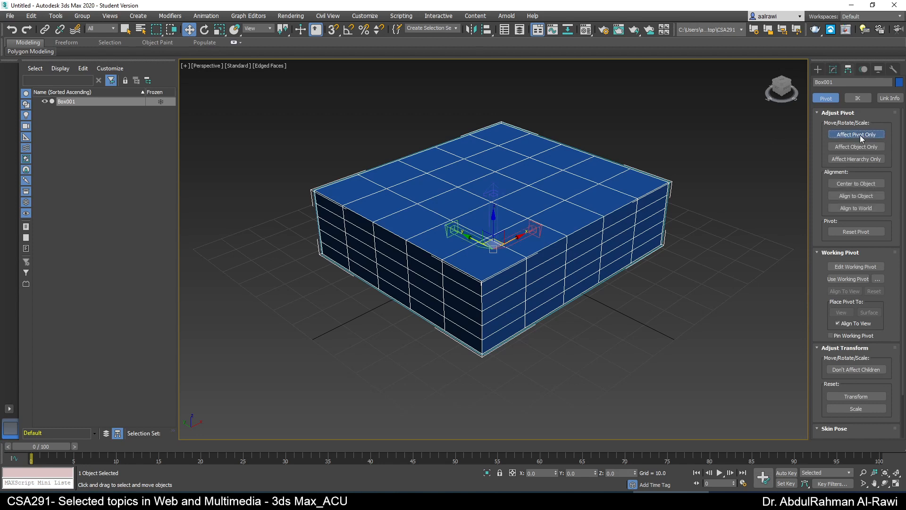
pyautogui.click(864, 185)
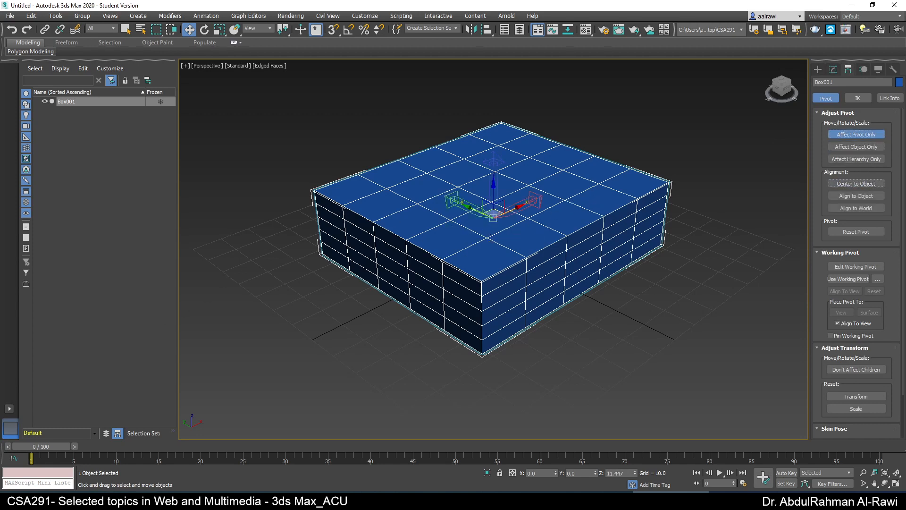
# Step: Try a layout with a large Top view beside three small views, comparing it with the single and four-view layouts
pyautogui.click(10, 409)
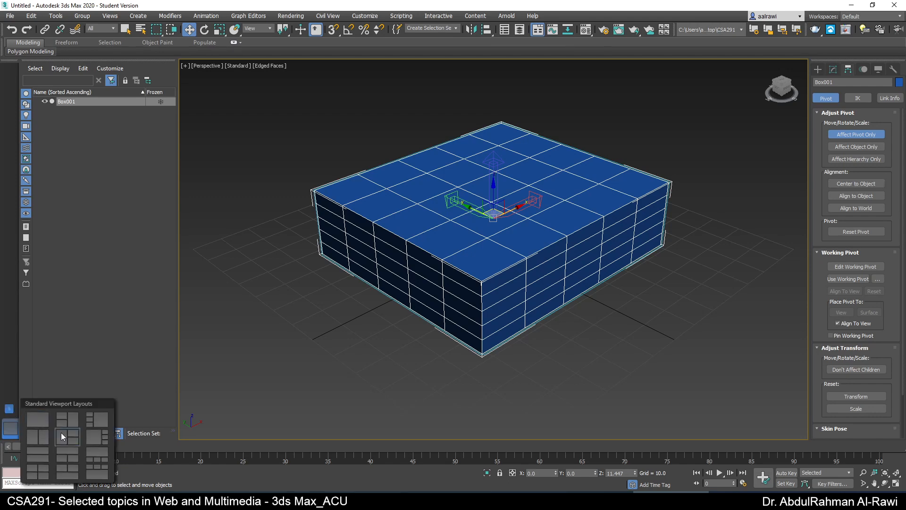
pyautogui.click(90, 443)
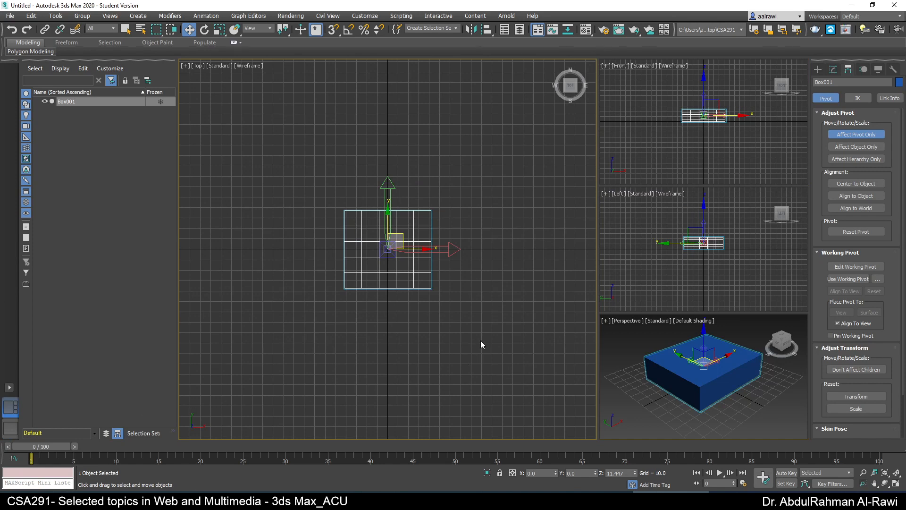
pyautogui.click(15, 433)
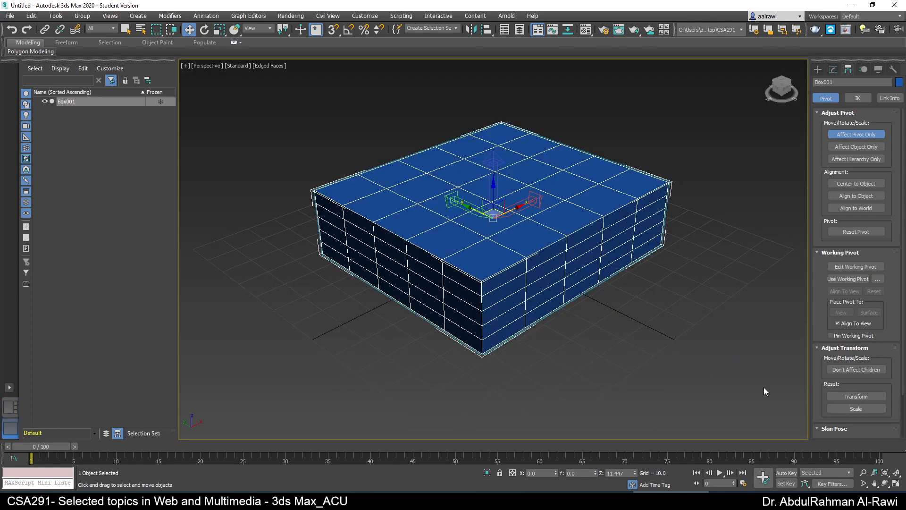
pyautogui.hotkey('alt', 'w')
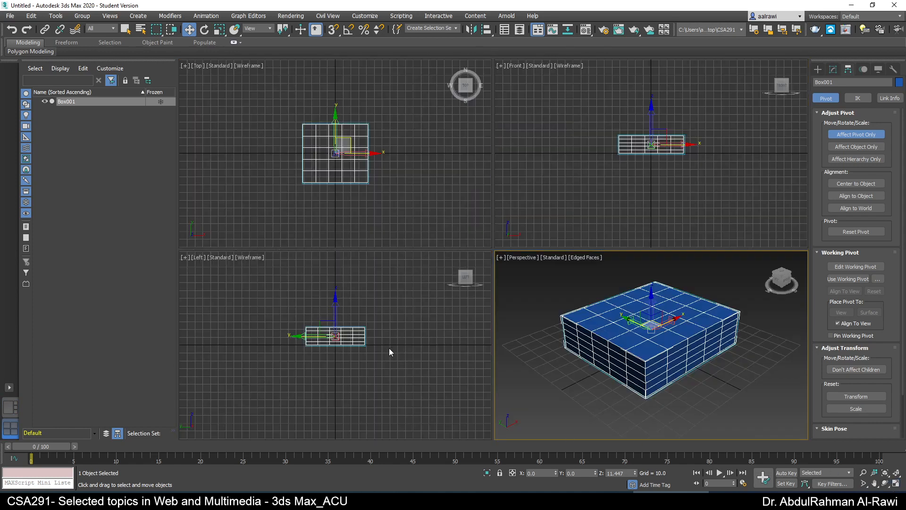
pyautogui.click(11, 407)
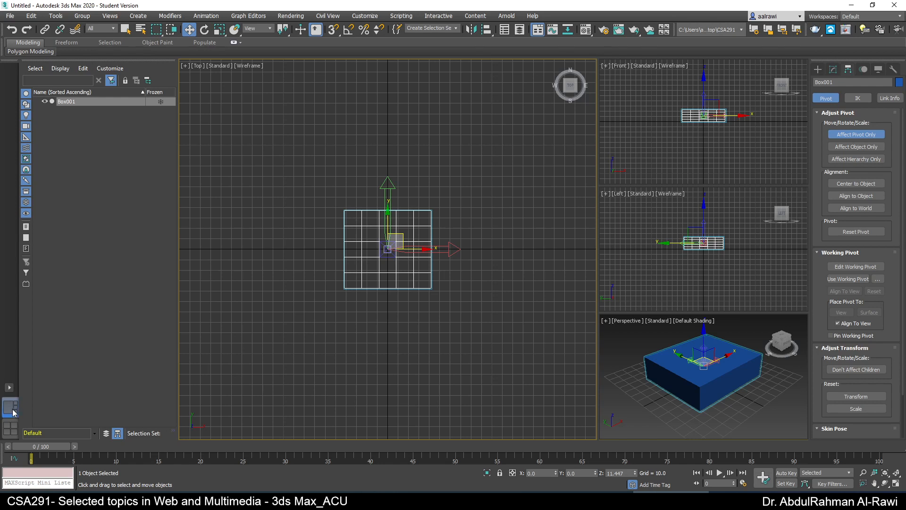
pyautogui.click(12, 426)
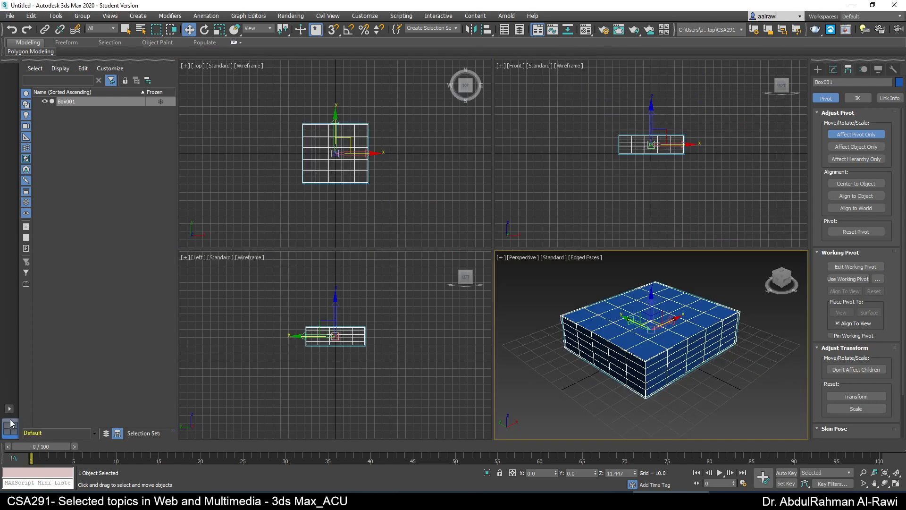
# Step: Arrange the viewports as stacked Top, Front and Left views beside a large Perspective view, with the box enlarged in the small views
pyautogui.click(9, 409)
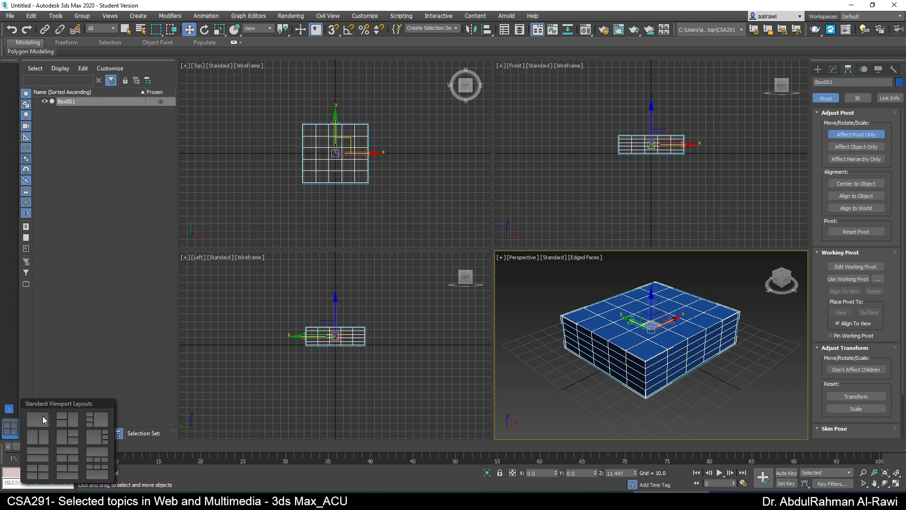
pyautogui.click(98, 419)
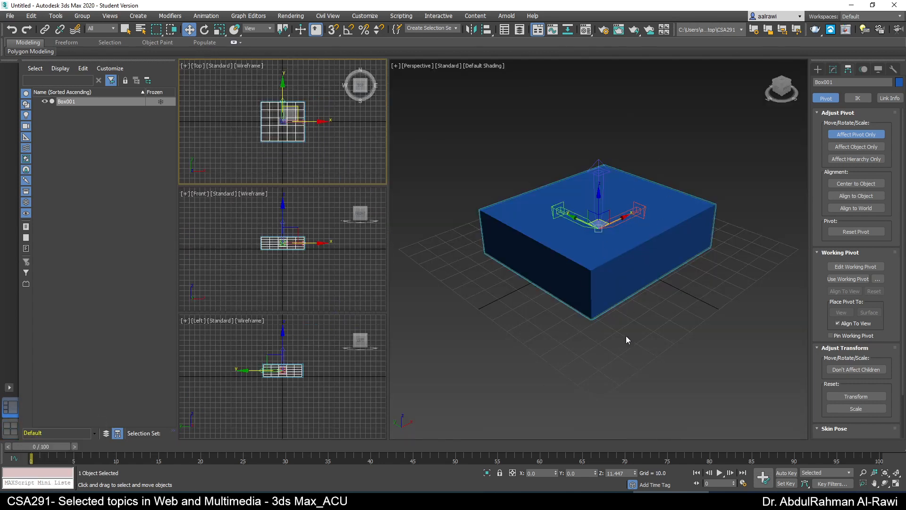
pyautogui.scroll(2, 293, 119)
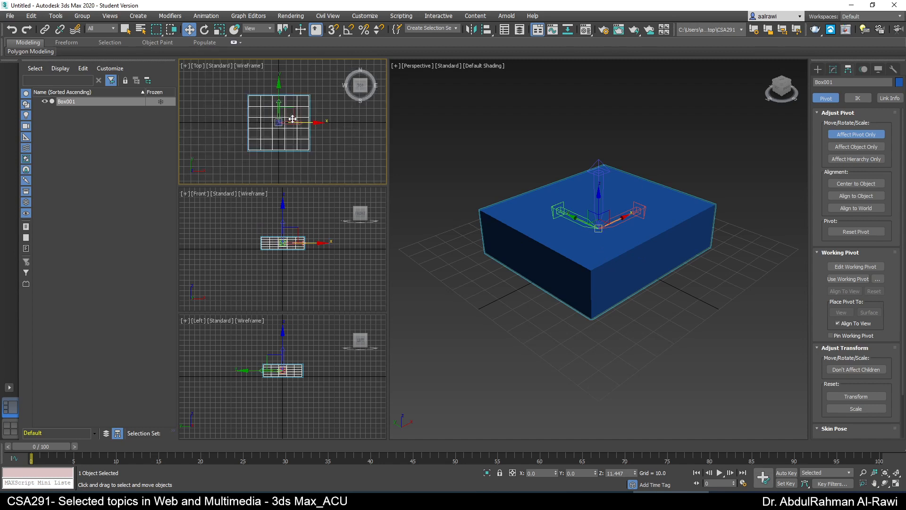
pyautogui.scroll(2, 296, 267)
pyautogui.scroll(1, 278, 378)
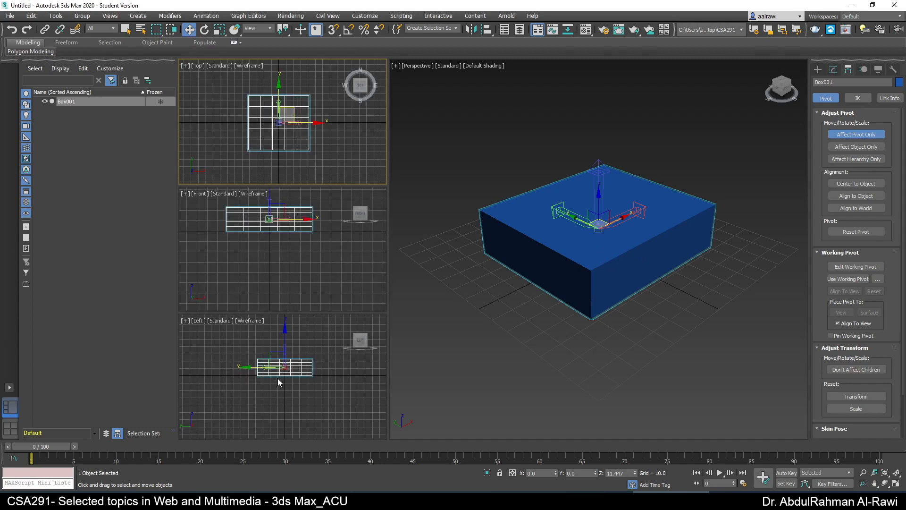
pyautogui.scroll(1, 277, 378)
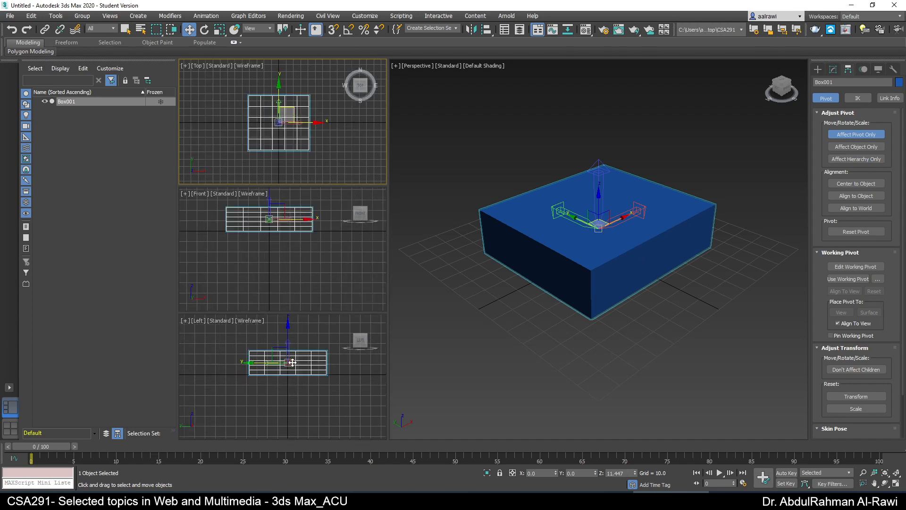
# Step: Leave the pivot-only editing mode and make the Perspective view active with the box selected
pyautogui.click(844, 136)
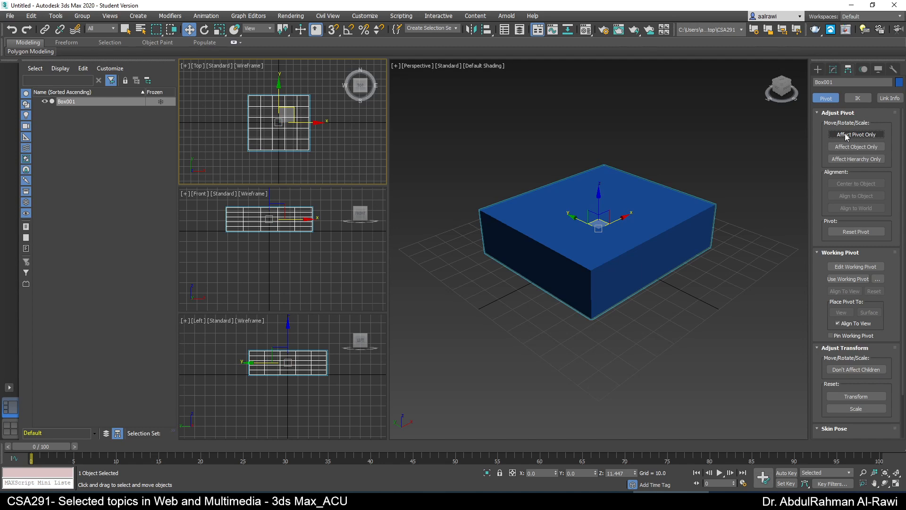
pyautogui.click(821, 71)
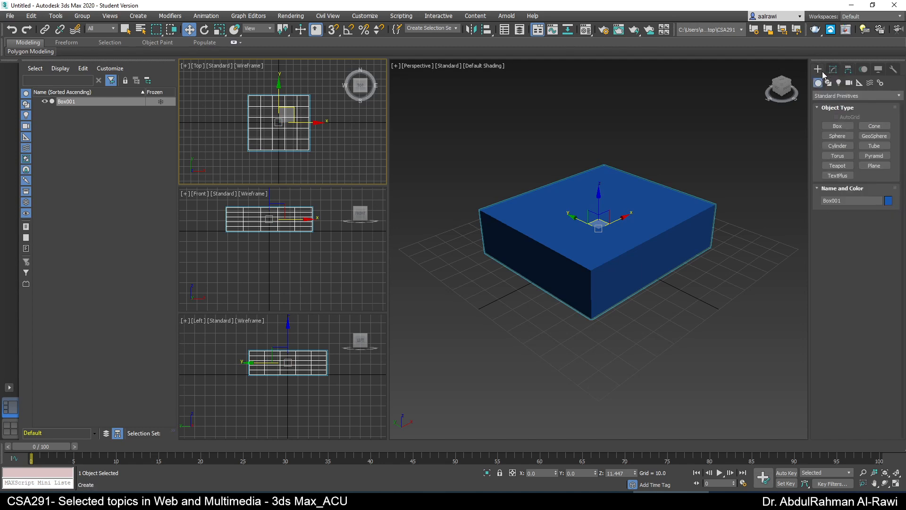
pyautogui.click(638, 244)
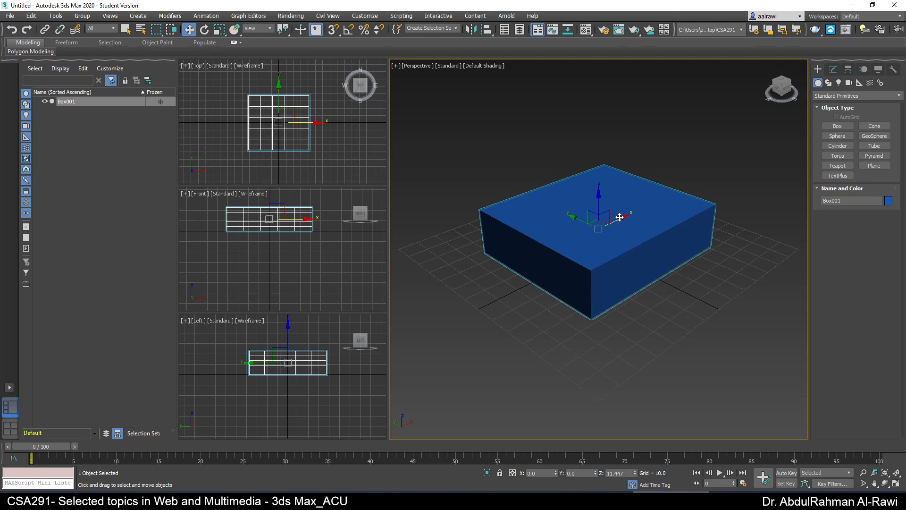
# Step: Set the box's length, width and height to 10 each
pyautogui.click(833, 70)
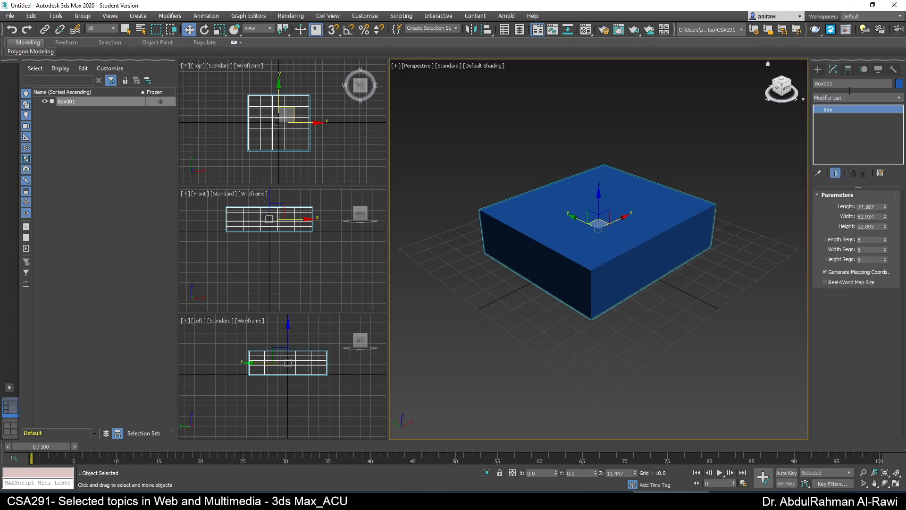
pyautogui.doubleClick(876, 206)
pyautogui.write('10')
pyautogui.press('Return')
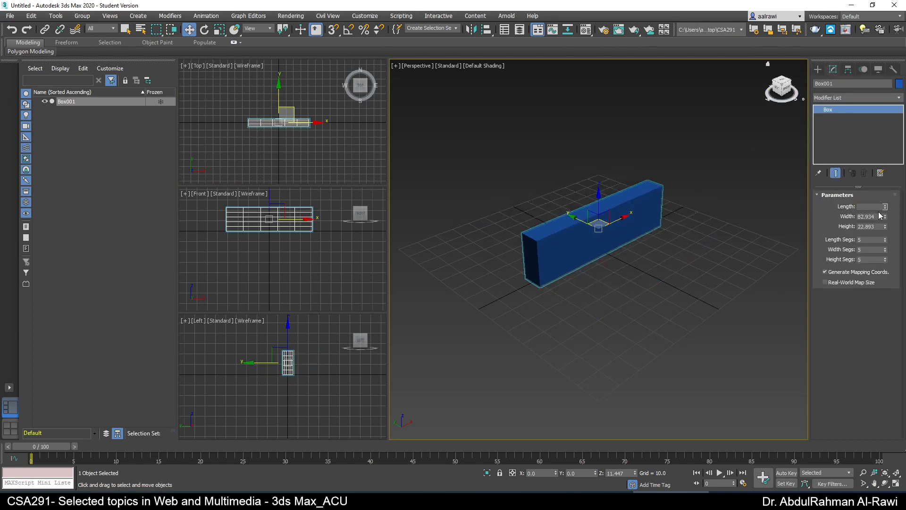
pyautogui.doubleClick(877, 217)
pyautogui.write('10')
pyautogui.press('Return')
pyautogui.doubleClick(875, 227)
pyautogui.write('10')
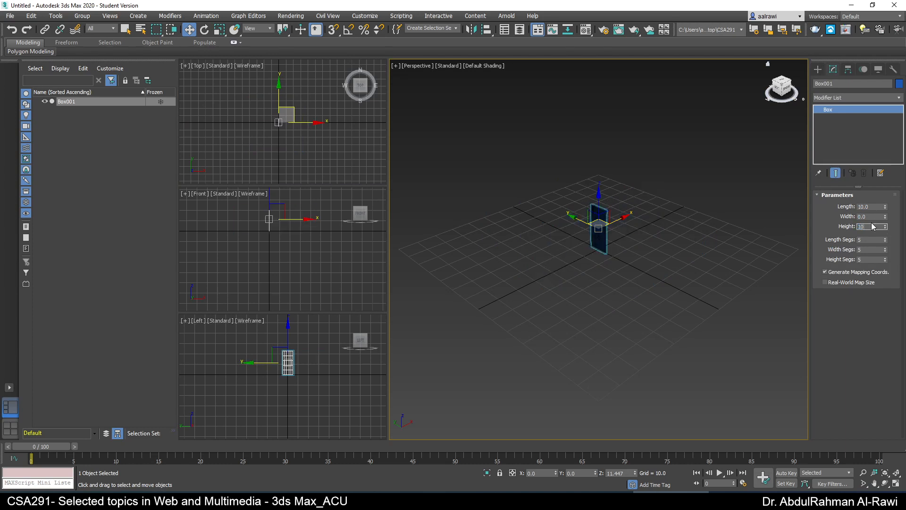
pyautogui.press('Return')
pyautogui.press('Return')
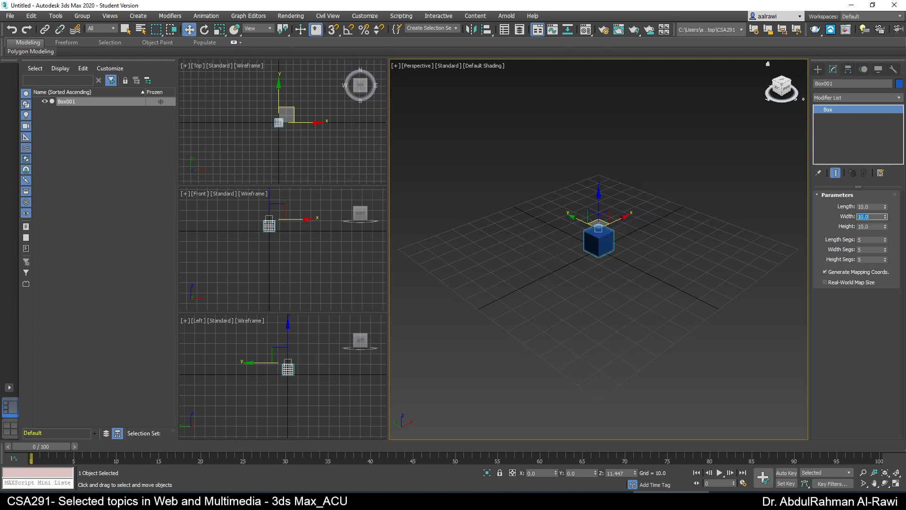
# Step: Reset the box's length, width and height segments to 1
pyautogui.rightClick(885, 241)
pyautogui.rightClick(886, 250)
pyautogui.rightClick(886, 260)
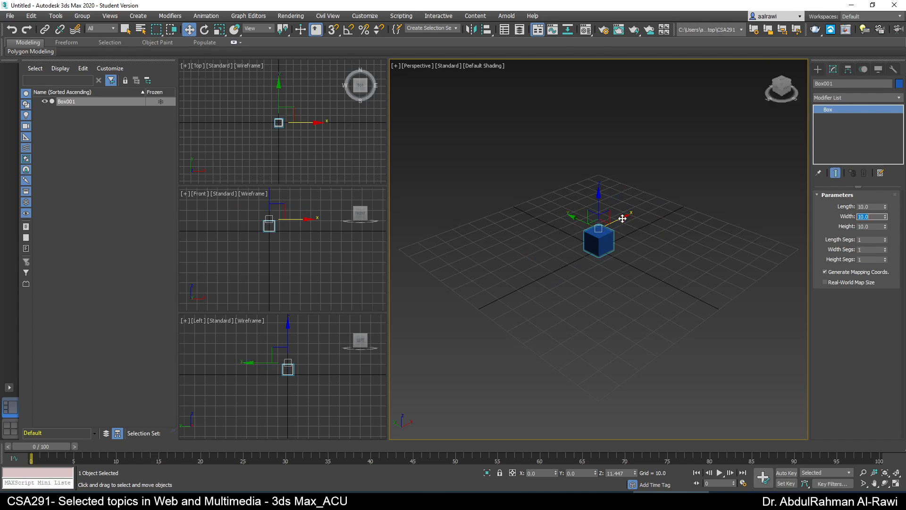
# Step: Move the box along X to about -63.1, and use Auto Key to animate it to about X 45.9 at frame 64
pyautogui.moveTo(622, 218); pyautogui.dragTo(514, 263)
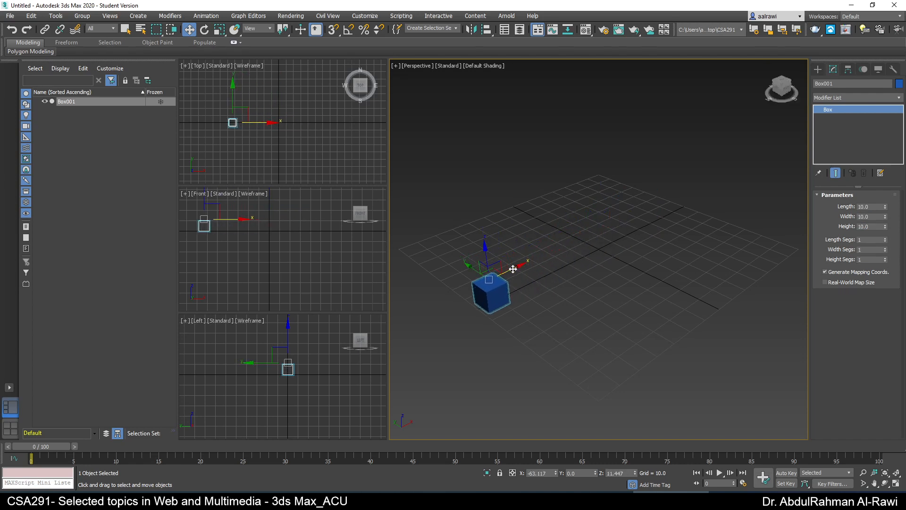
pyautogui.click(781, 473)
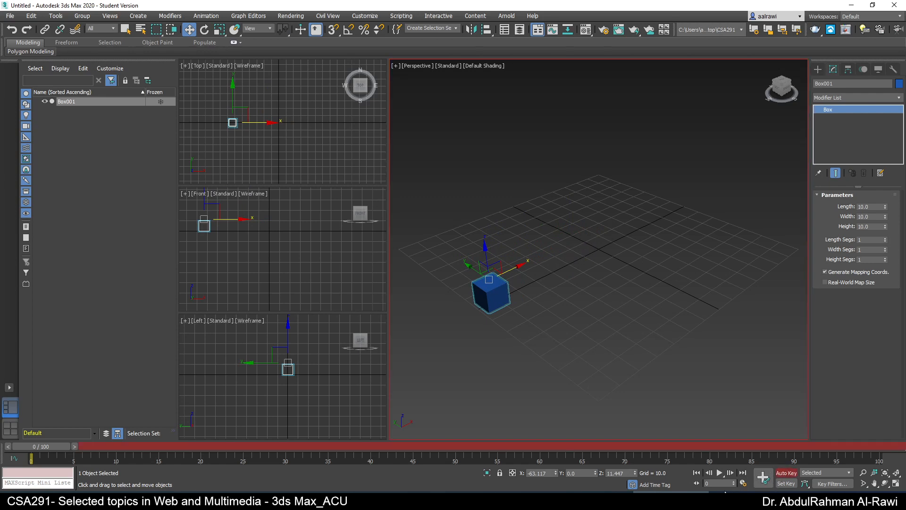
pyautogui.moveTo(47, 447); pyautogui.dragTo(574, 402)
pyautogui.moveTo(510, 271); pyautogui.dragTo(678, 212)
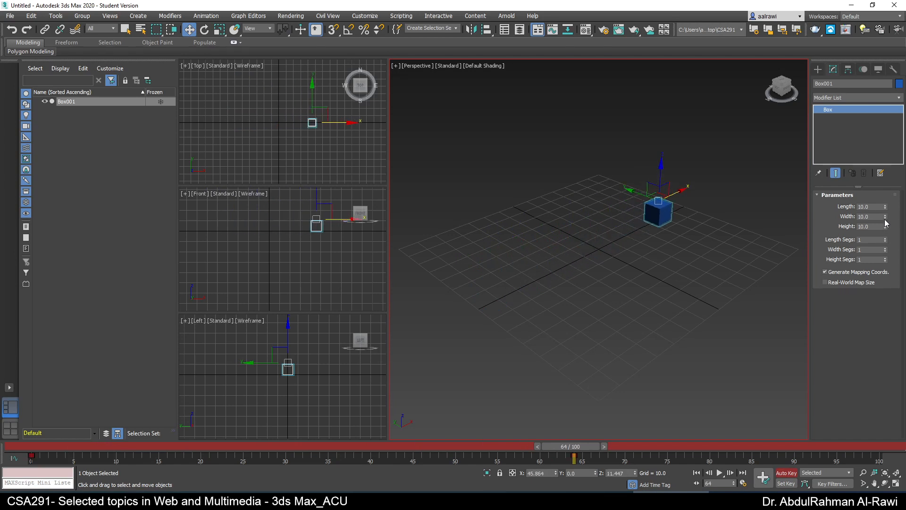
# Step: Animate the box's width to about 34.1 at frame 64 and return the timeline to frame 0
pyautogui.moveTo(886, 216); pyautogui.dragTo(885, 170)
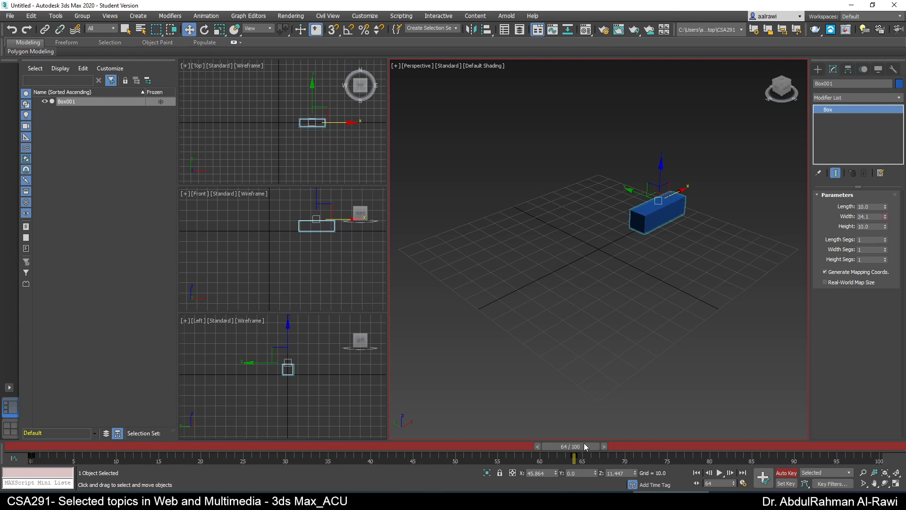
pyautogui.moveTo(582, 446); pyautogui.dragTo(43, 446)
pyautogui.press('w')
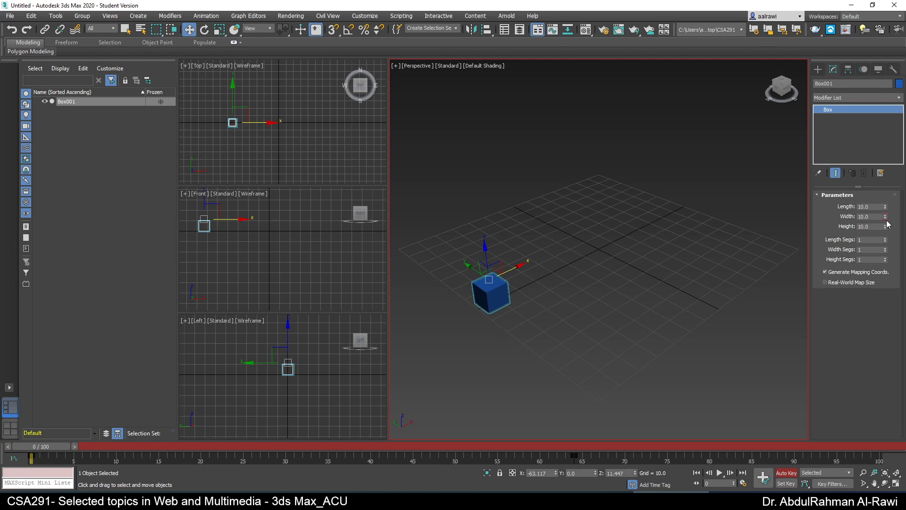
# Step: Reselect the box to examine its keyed width at frame 0, and turn off Auto Key
pyautogui.click(686, 329)
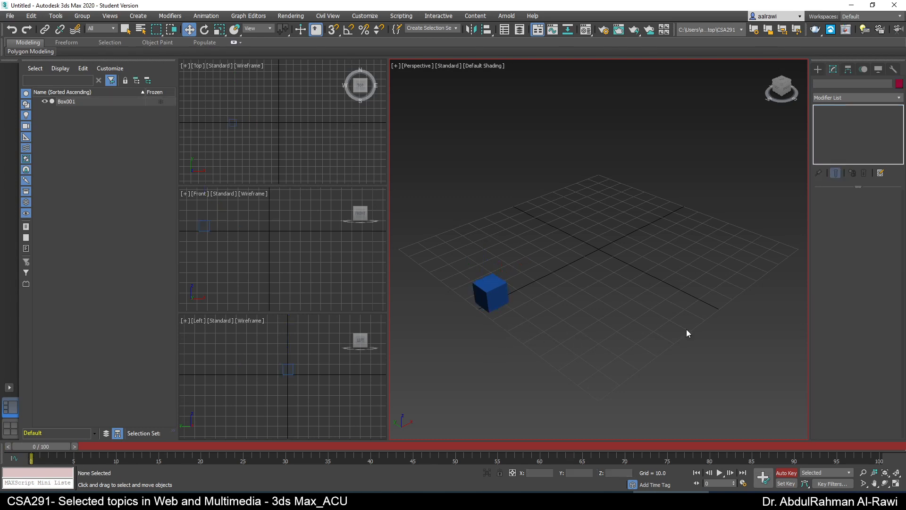
pyautogui.click(488, 280)
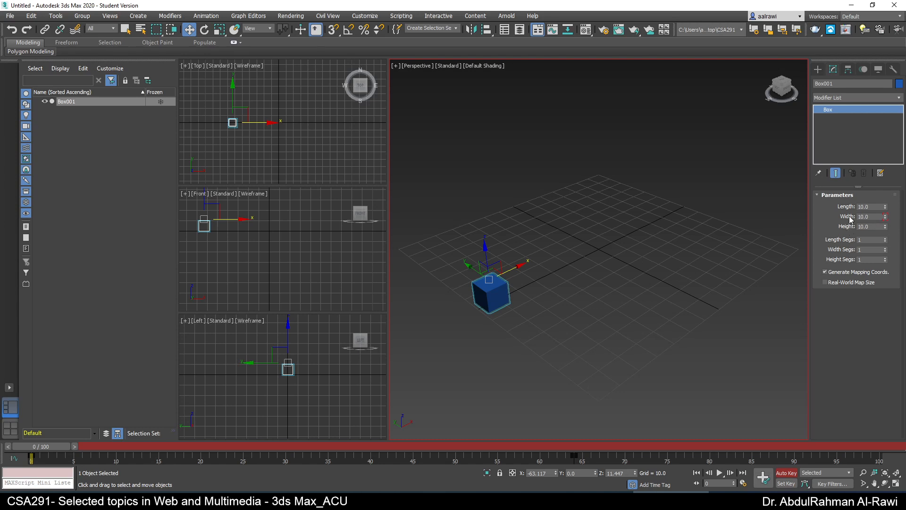
pyautogui.click(867, 217)
pyautogui.doubleClick(867, 217)
pyautogui.click(784, 472)
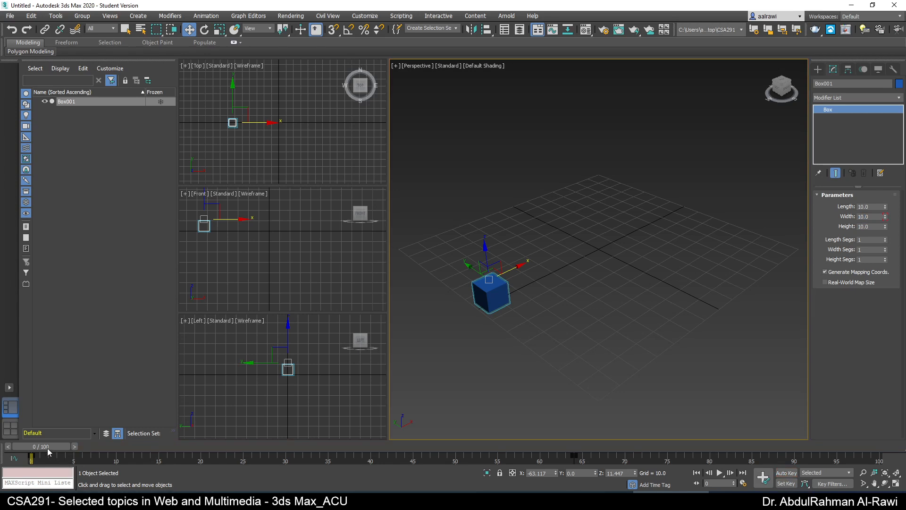
# Step: Scrub the timeline to frame 82 and back to frame 64 to examine the box's animation between its keyframes
pyautogui.moveTo(42, 446); pyautogui.dragTo(470, 423)
pyautogui.click(574, 456)
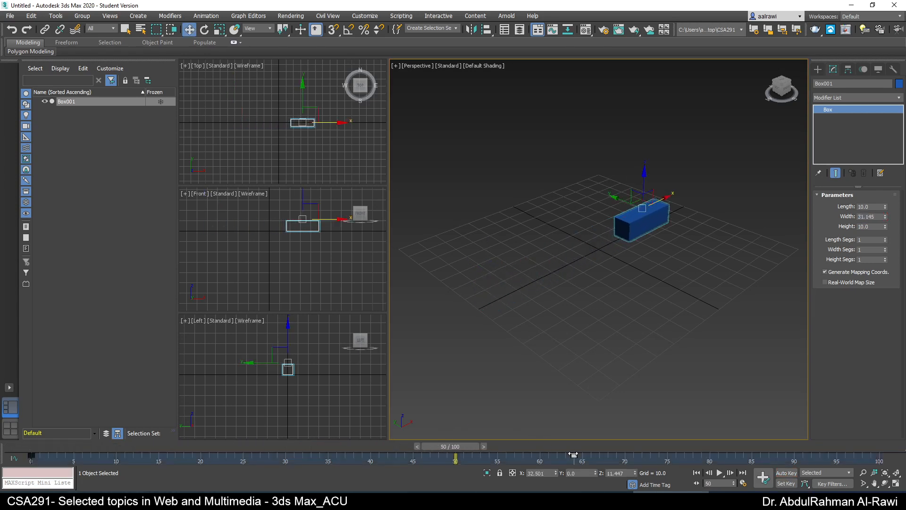
pyautogui.click(32, 457)
pyautogui.moveTo(434, 446); pyautogui.dragTo(706, 438)
pyautogui.press('w')
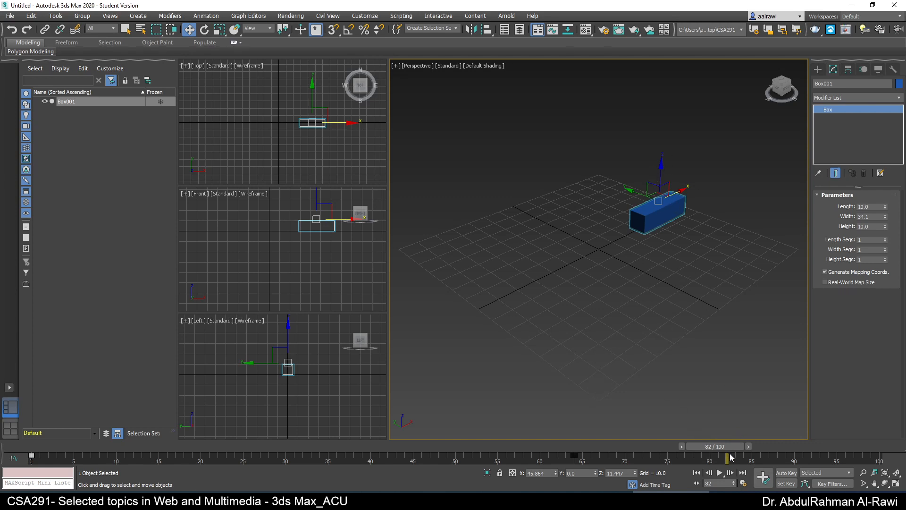
pyautogui.moveTo(715, 447); pyautogui.dragTo(574, 467)
pyautogui.press('w')
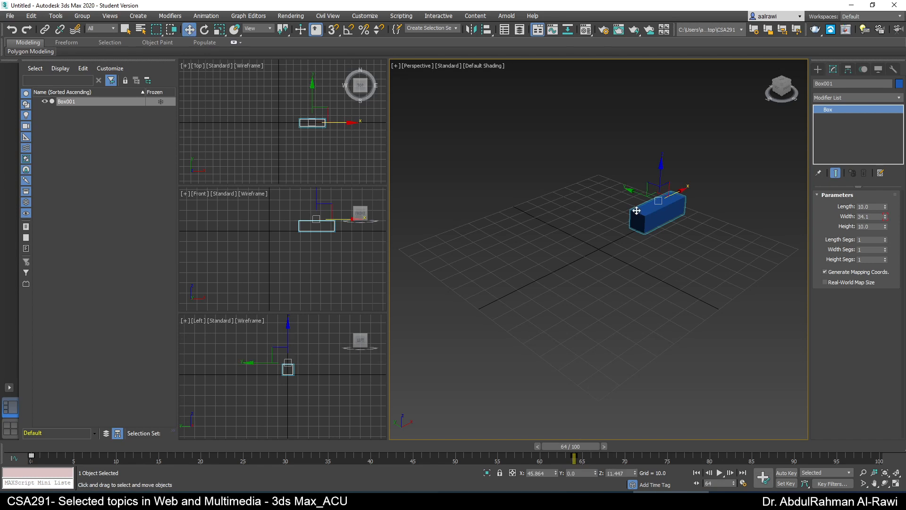
# Step: Set the box's width at frame 64 to 20
pyautogui.doubleClick(875, 217)
pyautogui.write('20')
pyautogui.press('Return')
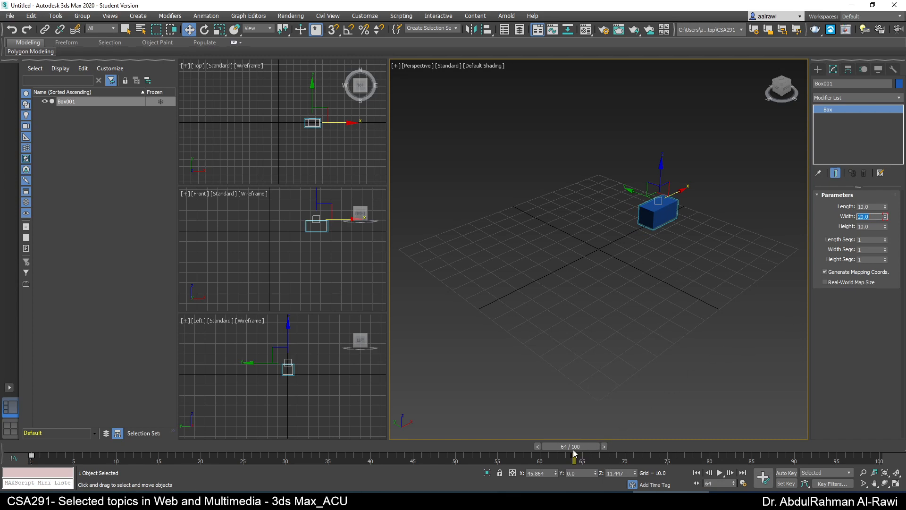
pyautogui.moveTo(573, 449)
pyautogui.mouseDown()
pyautogui.moveTo(590, 448)
pyautogui.moveTo(577, 446)
pyautogui.mouseUp()
# Step: Open the Dope Sheet, expand the box's Transform and Object (Box) tracks, and select the Width track
pyautogui.click(245, 17)
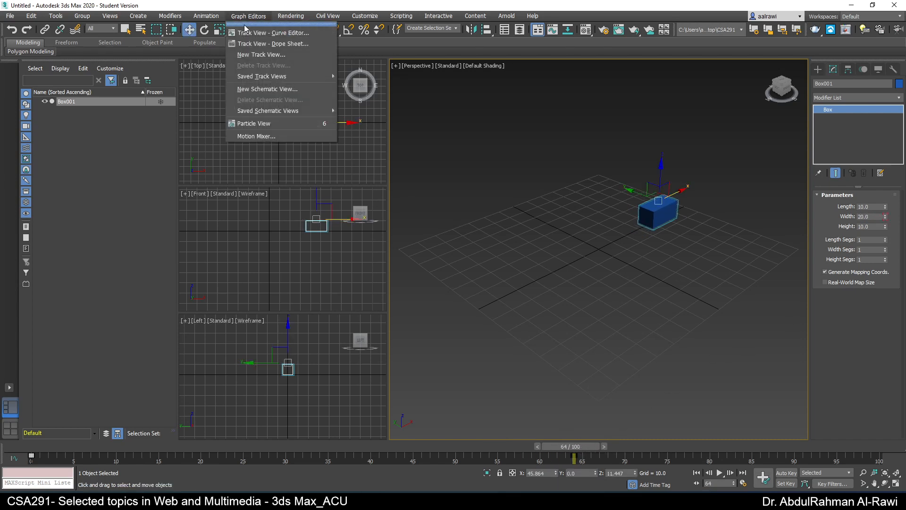
pyautogui.click(255, 44)
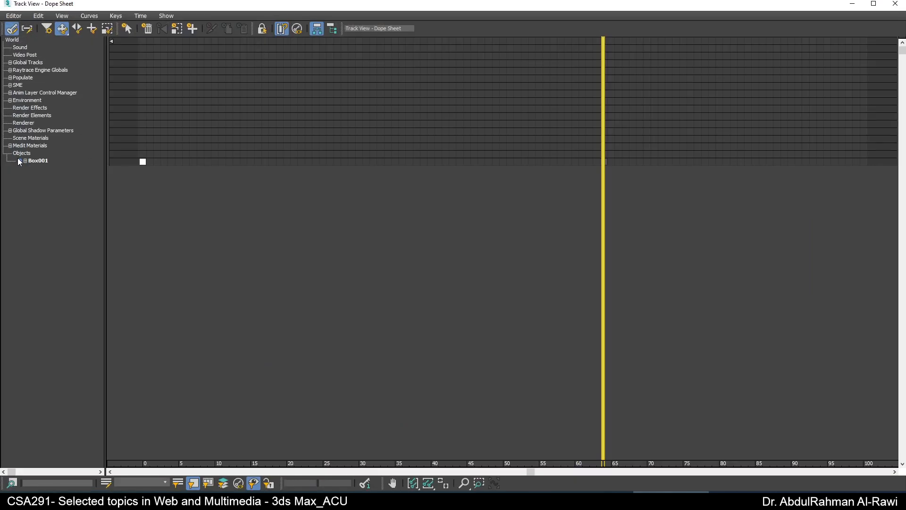
pyautogui.click(26, 162)
pyautogui.click(25, 161)
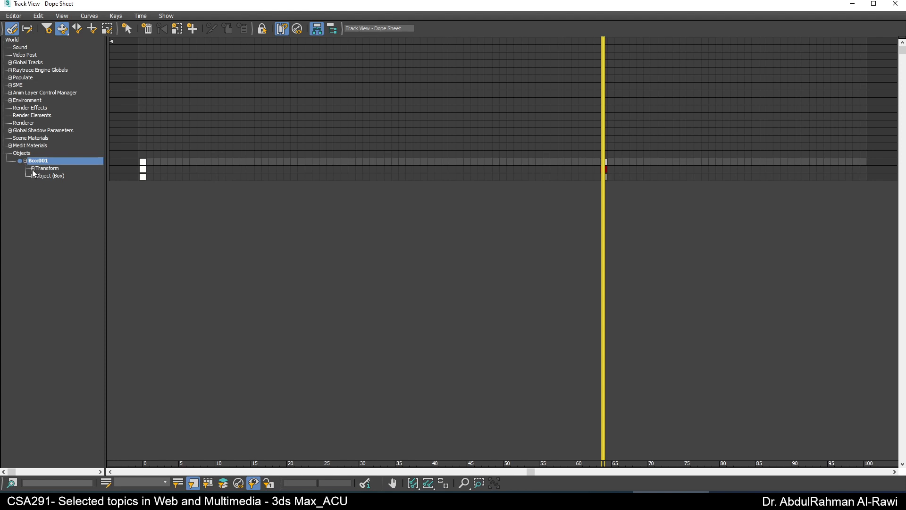
pyautogui.click(33, 168)
pyautogui.click(32, 198)
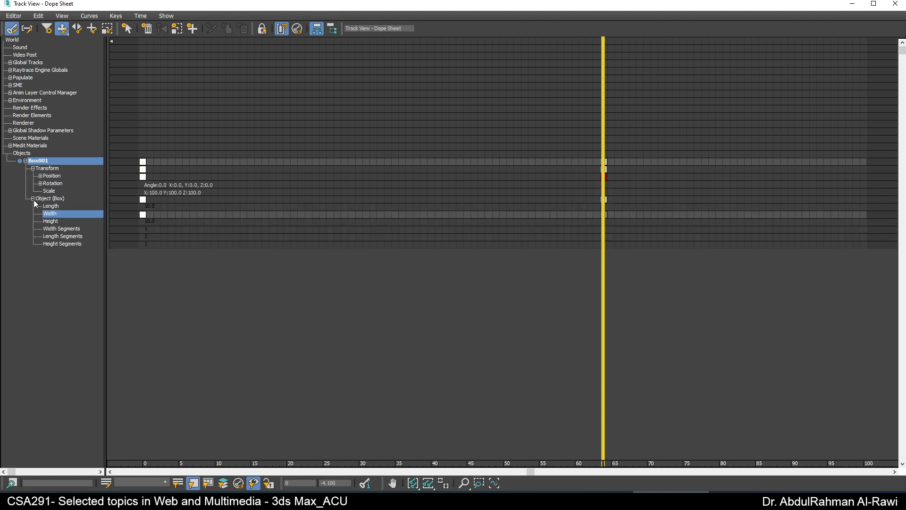
pyautogui.click(41, 212)
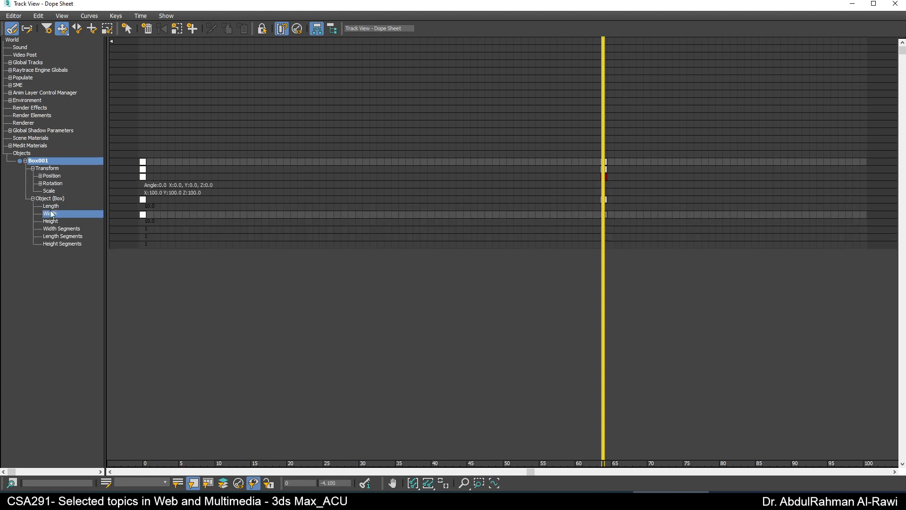
pyautogui.click(55, 176)
pyautogui.click(54, 184)
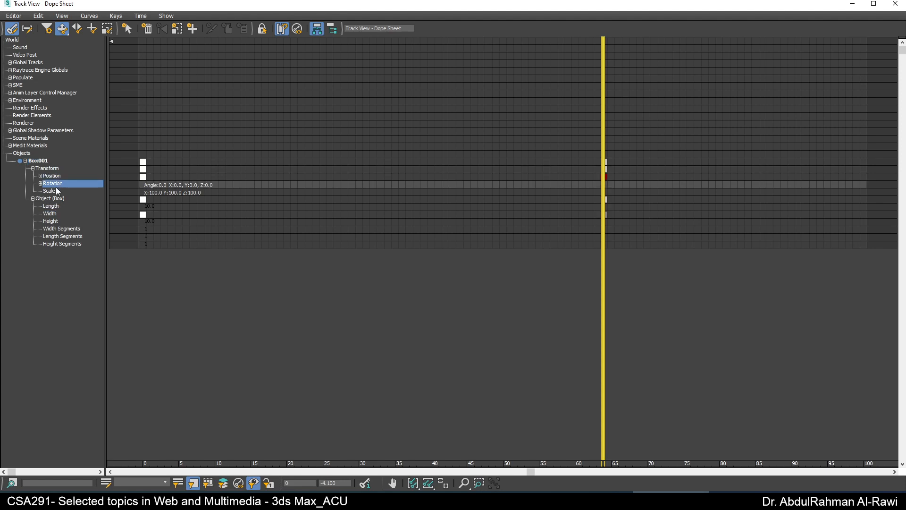
pyautogui.click(55, 214)
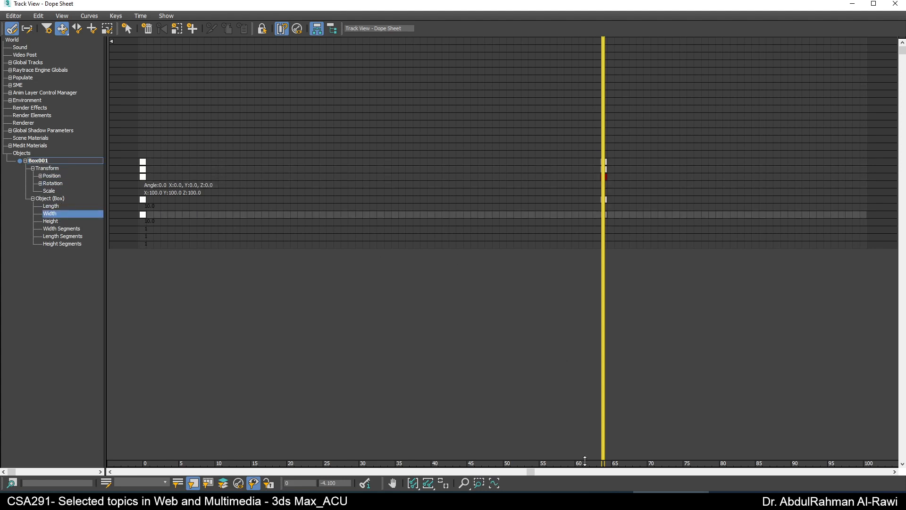
# Step: Set the value of the box's Width key at frame 64 to 40 in the Dope Sheet
pyautogui.moveTo(603, 425); pyautogui.dragTo(485, 427)
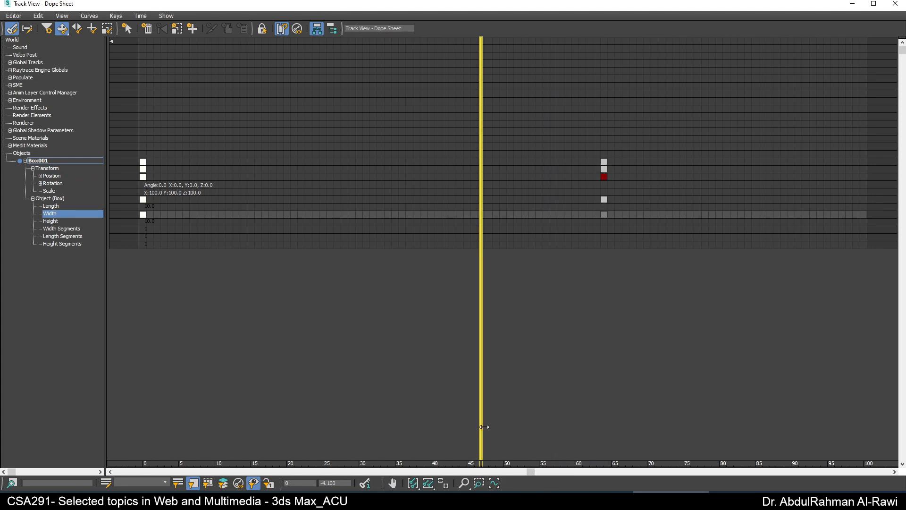
pyautogui.click(604, 215)
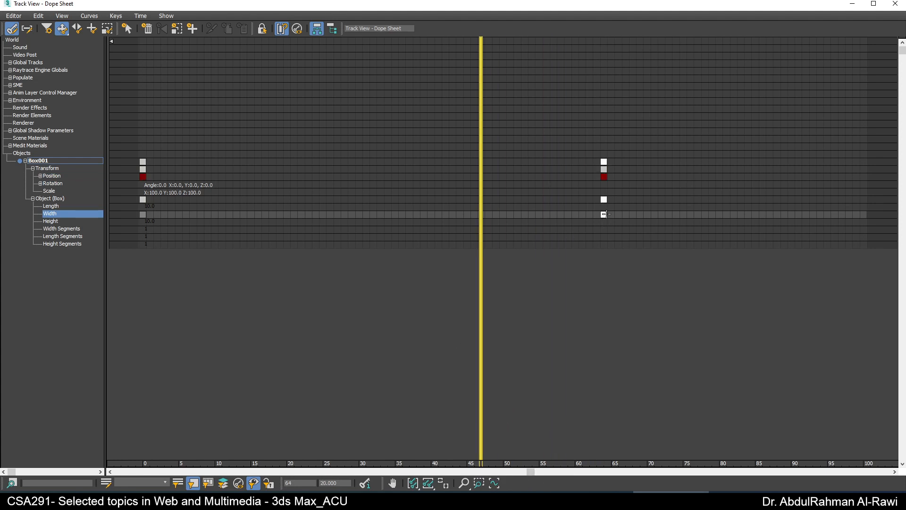
pyautogui.rightClick(605, 214)
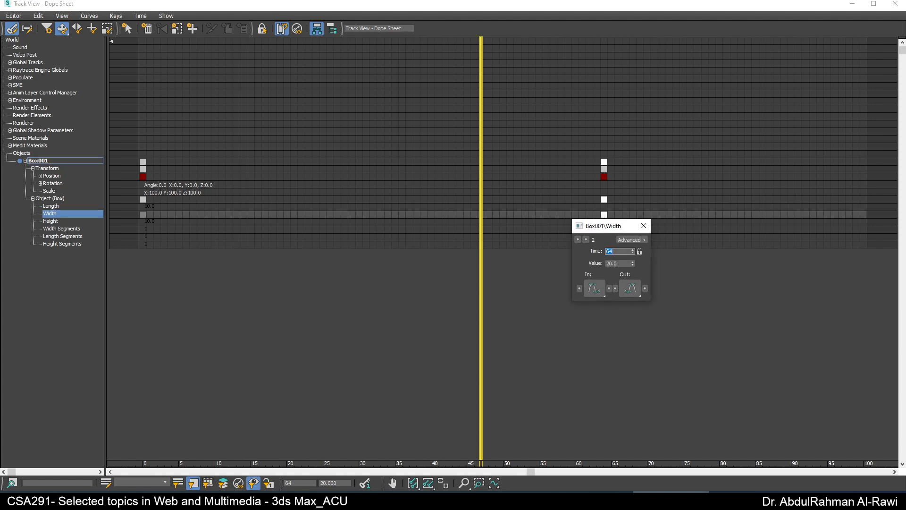
pyautogui.click(633, 264)
pyautogui.moveTo(633, 264); pyautogui.dragTo(638, 236)
pyautogui.click(620, 265)
pyautogui.moveTo(620, 265); pyautogui.dragTo(584, 272)
pyautogui.write('40')
pyautogui.press('Return')
pyautogui.click(644, 225)
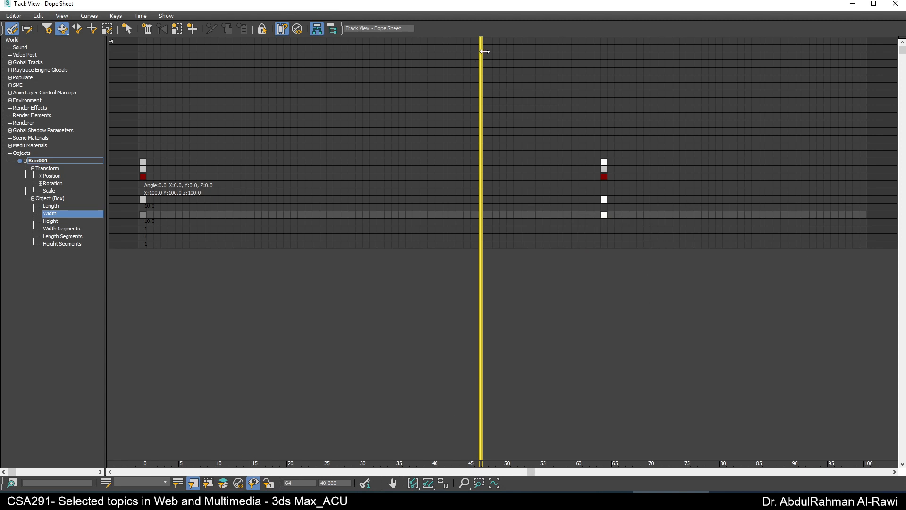
# Step: Move the current time to frame 71 and shrink the Dope Sheet window to uncover the Perspective viewport
pyautogui.moveTo(482, 51); pyautogui.dragTo(657, 57)
pyautogui.click(874, 4)
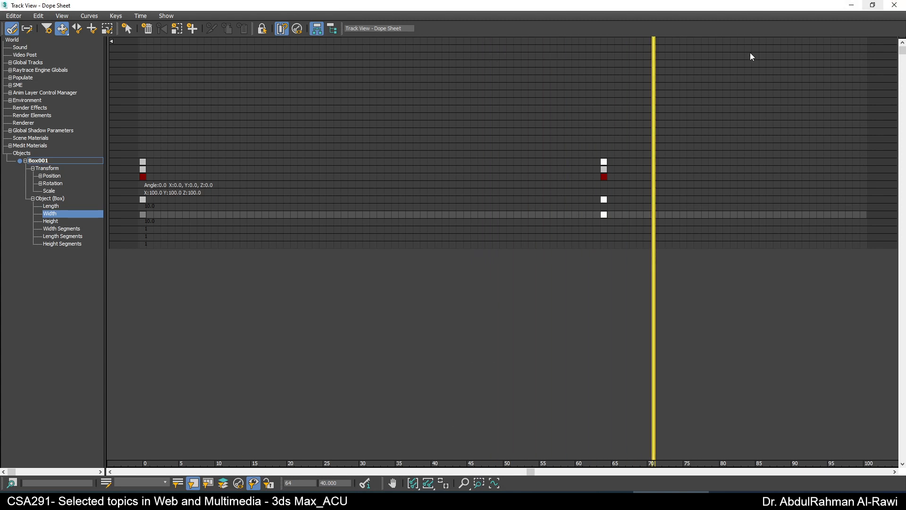
pyautogui.click(873, 5)
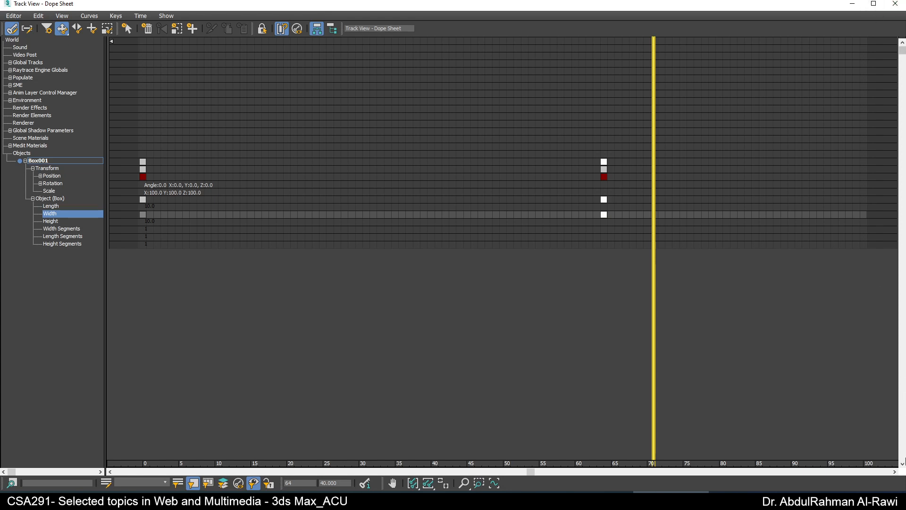
pyautogui.moveTo(712, 5); pyautogui.dragTo(579, 58)
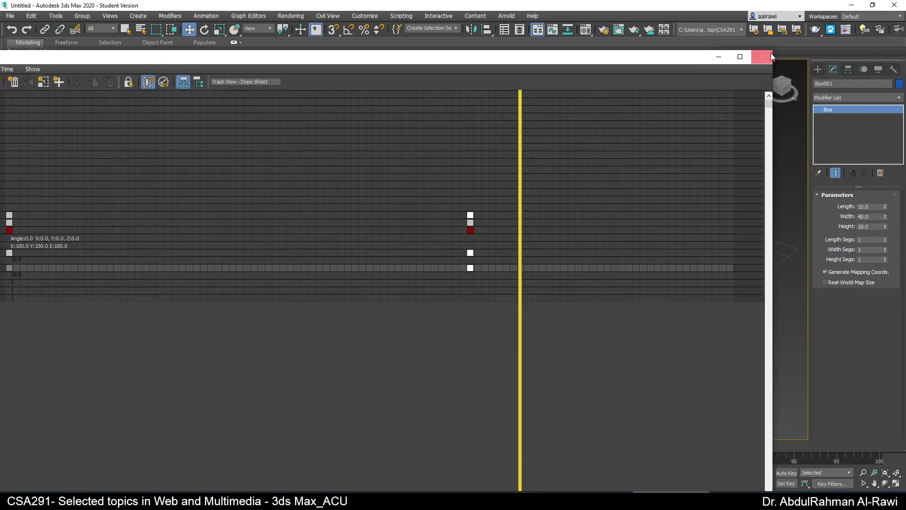
pyautogui.moveTo(774, 48); pyautogui.dragTo(241, 75)
pyautogui.moveTo(134, 83); pyautogui.dragTo(282, 87)
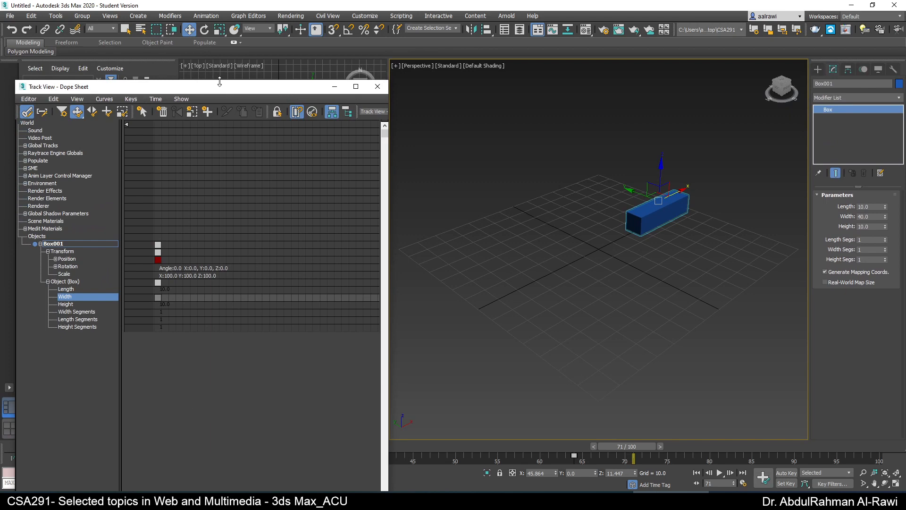
pyautogui.moveTo(220, 81); pyautogui.dragTo(235, 130)
# Step: Set the value of the box's Width key at frame 64 to 50 and close the Dope Sheet
pyautogui.moveTo(154, 332); pyautogui.dragTo(306, 332)
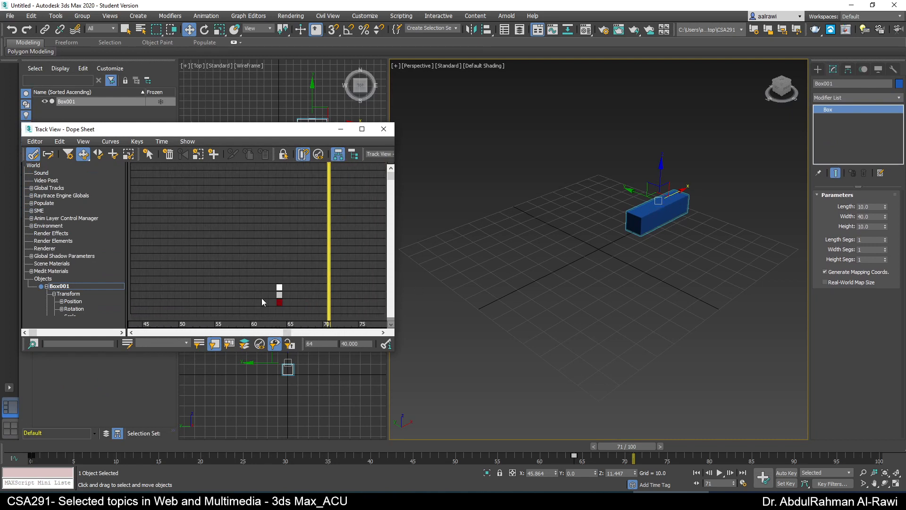
pyautogui.click(280, 302)
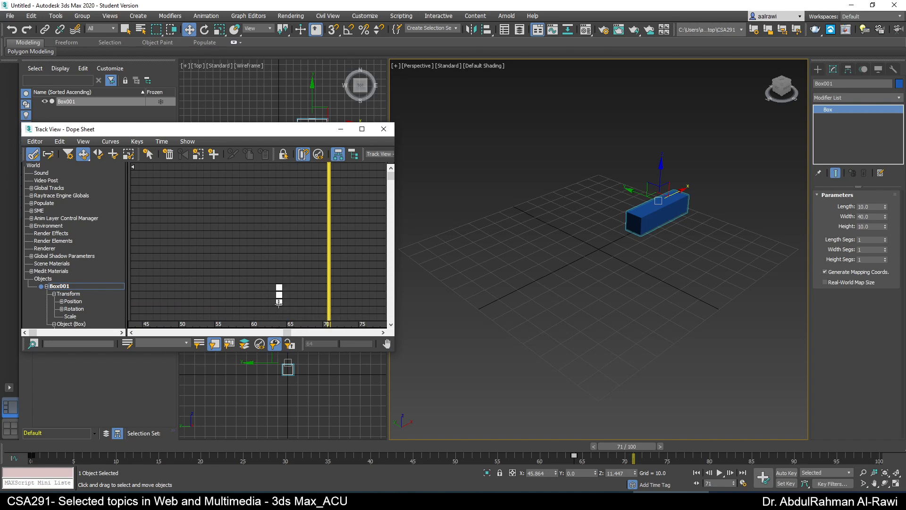
pyautogui.click(77, 320)
pyautogui.moveTo(389, 175); pyautogui.dragTo(401, 237)
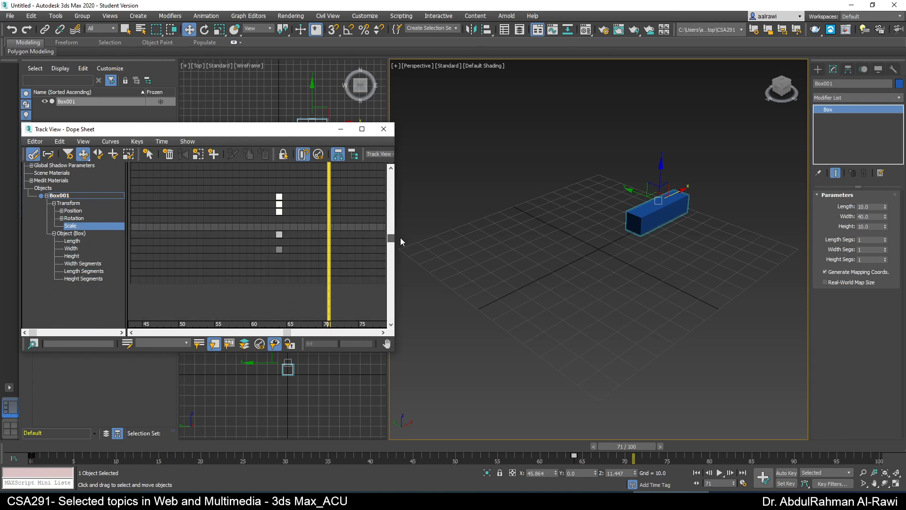
pyautogui.click(279, 250)
pyautogui.rightClick(279, 250)
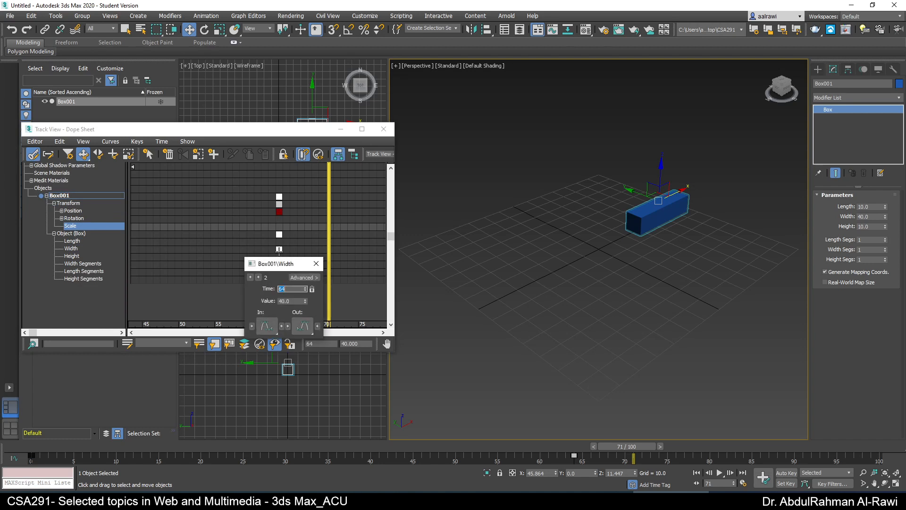
pyautogui.click(297, 301)
pyautogui.write('50')
pyautogui.press('Return')
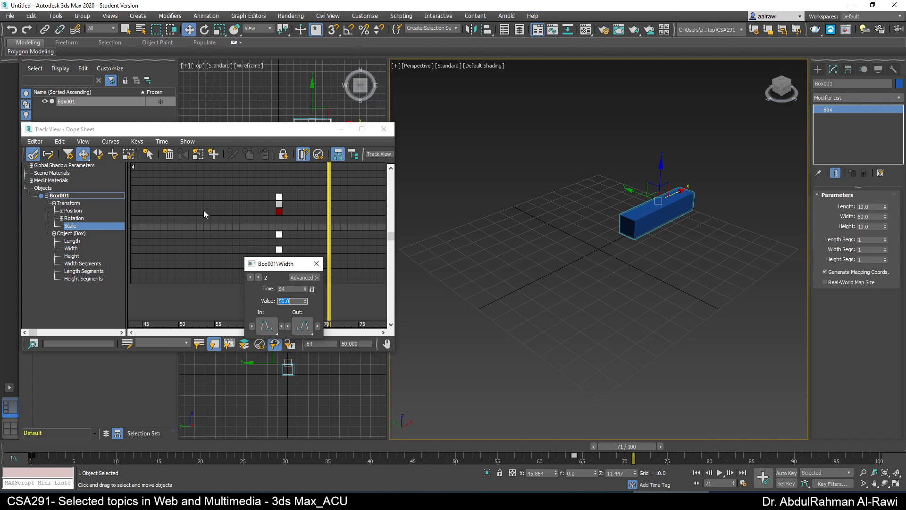
pyautogui.click(383, 128)
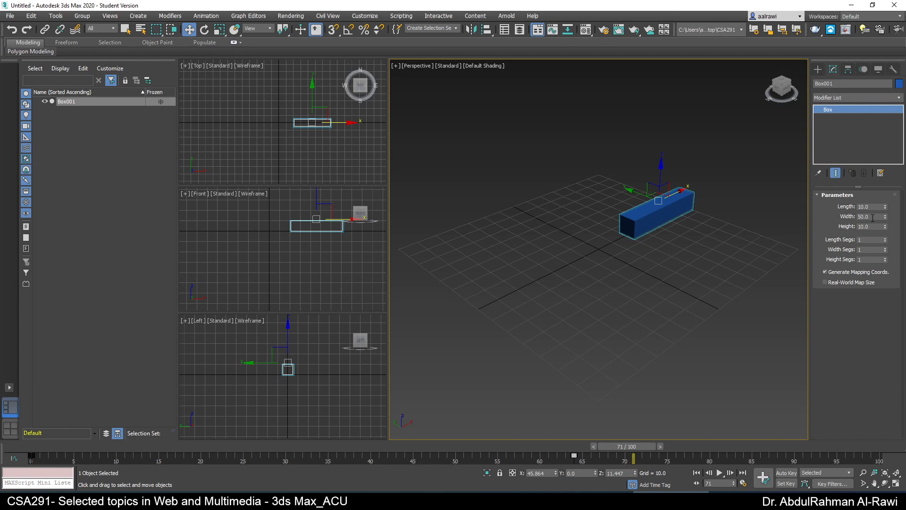
# Step: Go to frame 63, turn on Auto Key, and key the box's width at about 111.4
pyautogui.click(573, 456)
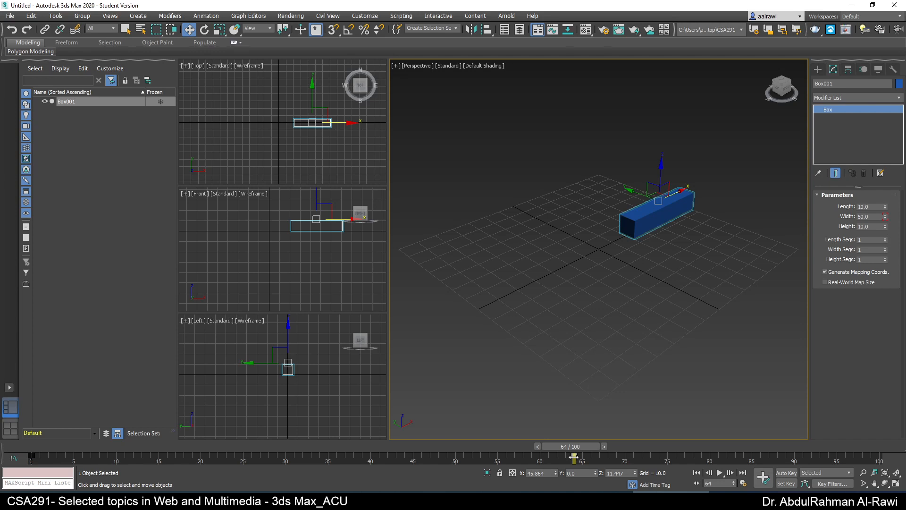
pyautogui.click(537, 447)
pyautogui.click(781, 473)
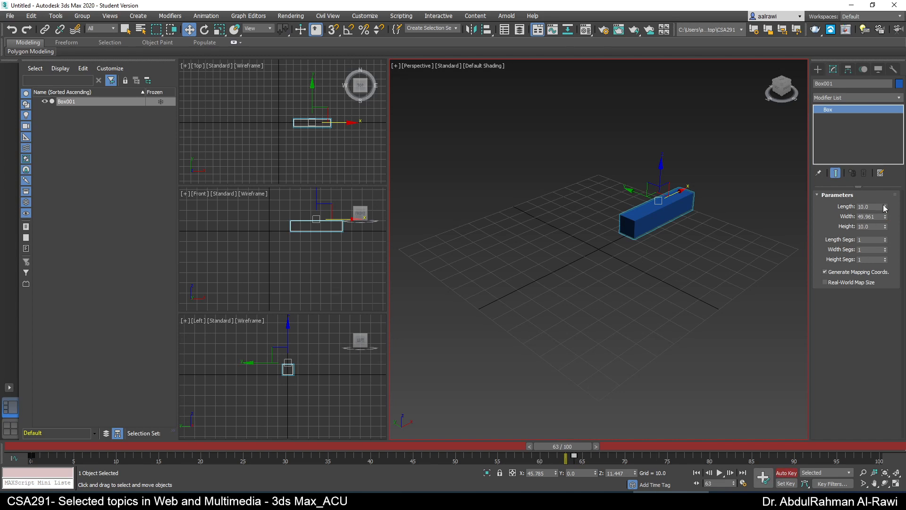
pyautogui.moveTo(885, 217); pyautogui.dragTo(886, 157)
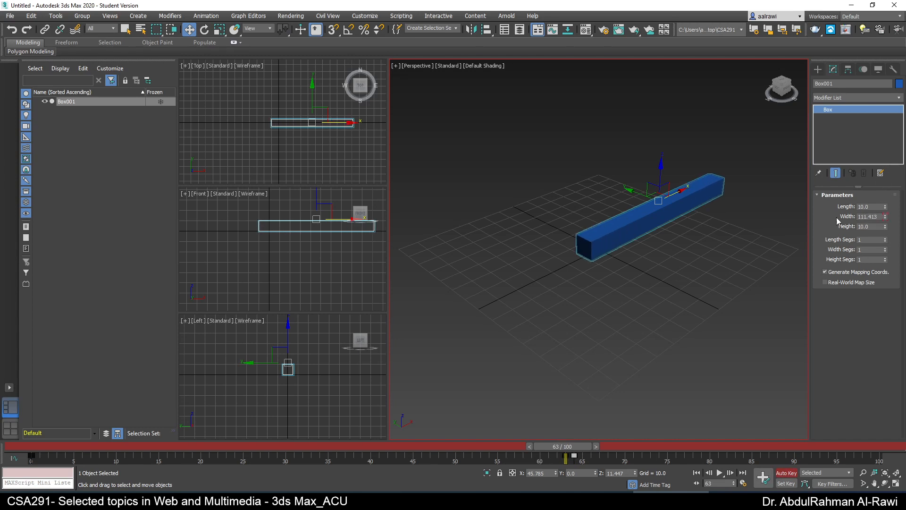
# Step: Step between frames 63 and 64 to compare the box's keyed widths
pyautogui.click(596, 446)
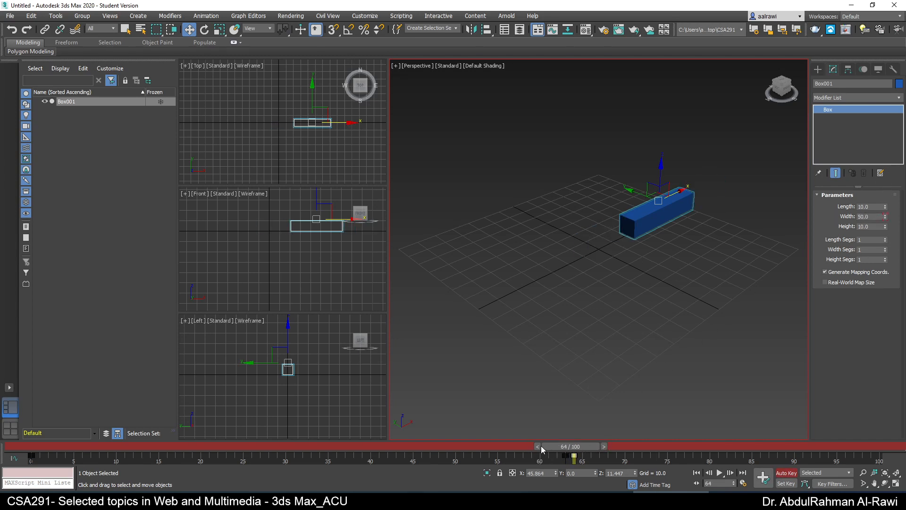
pyautogui.click(537, 446)
pyautogui.click(596, 447)
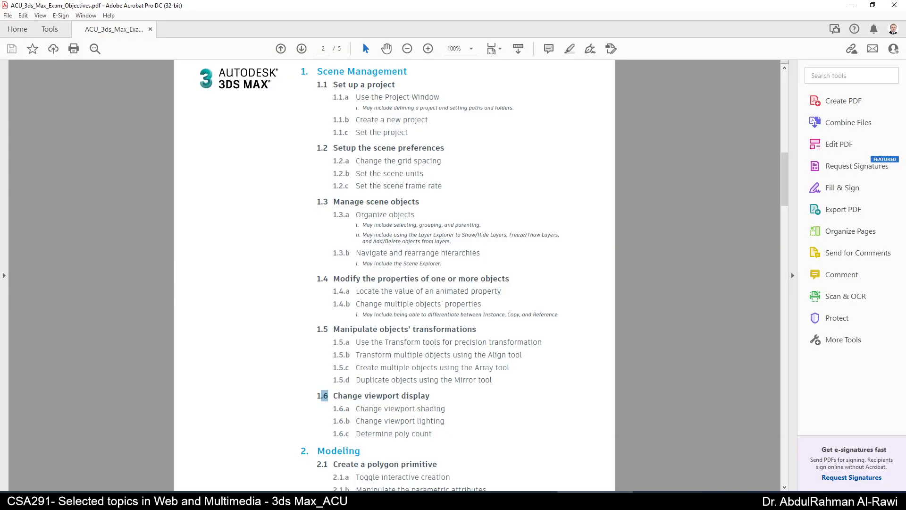
# Step: Review the 3ds Max exam objectives PDF in Acrobat from Scene Management to Lighting, and enlarge the Scene Management objectives to 175%
pyautogui.scroll(-10, 525, 268)
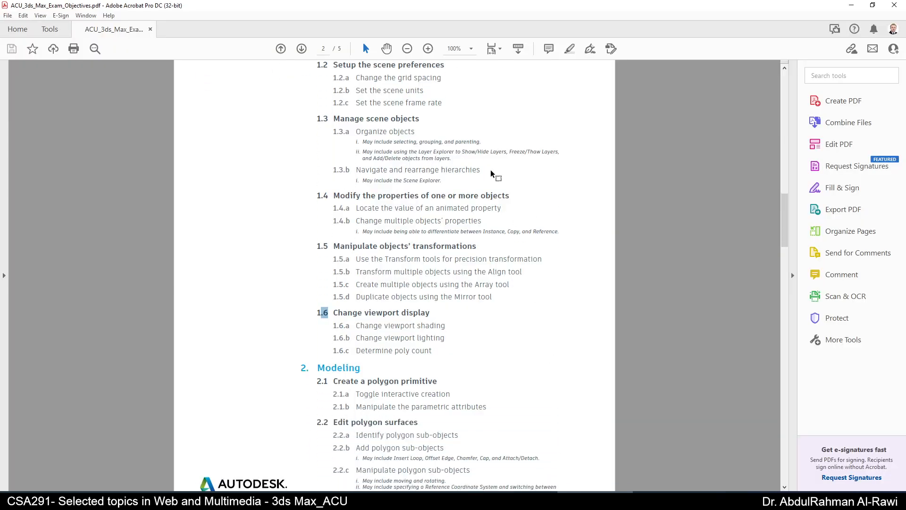
pyautogui.scroll(-10, 396, 279)
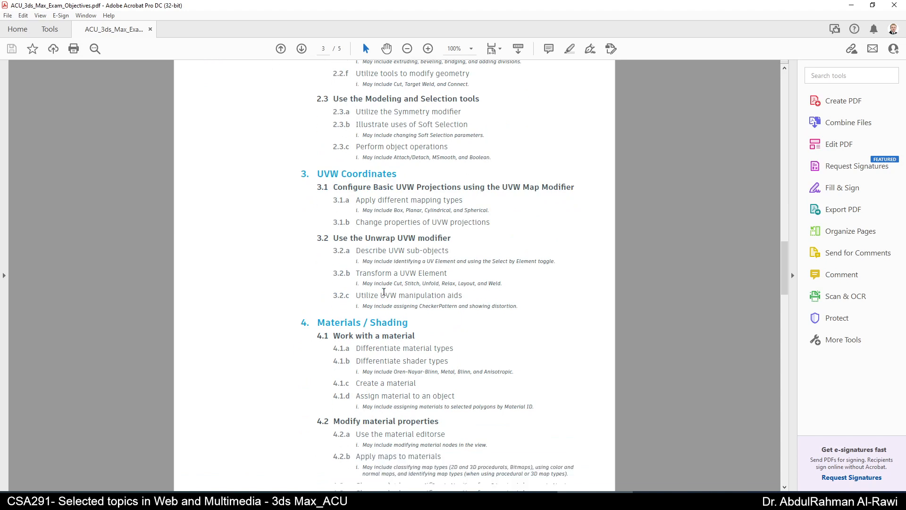
pyautogui.scroll(-10, 396, 279)
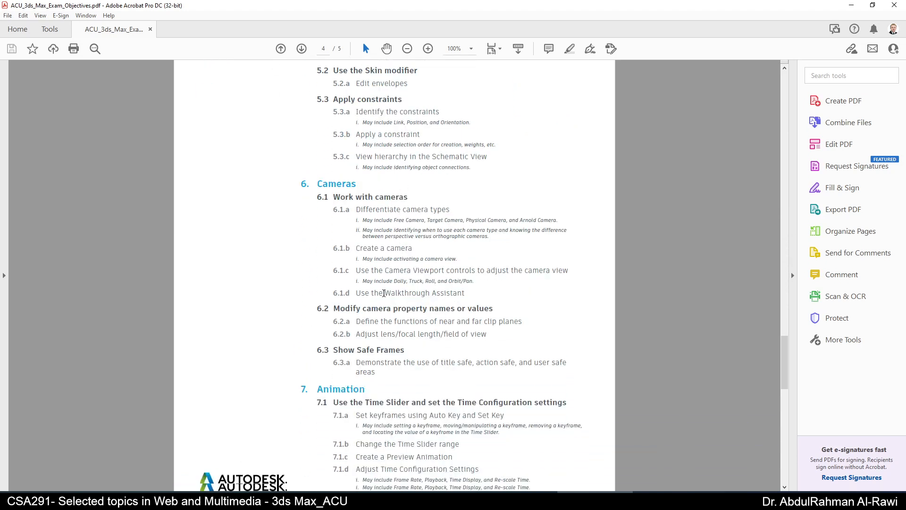
pyautogui.scroll(10, 357, 298)
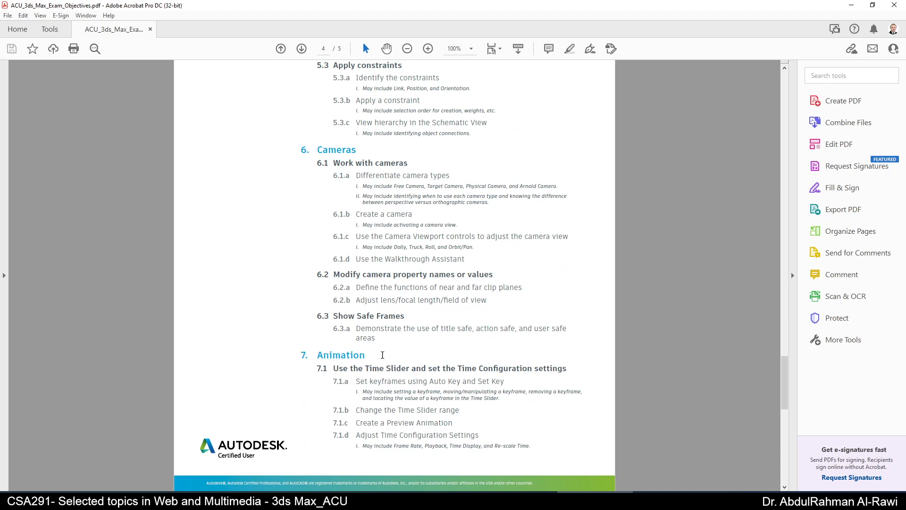
pyautogui.scroll(-10, 384, 354)
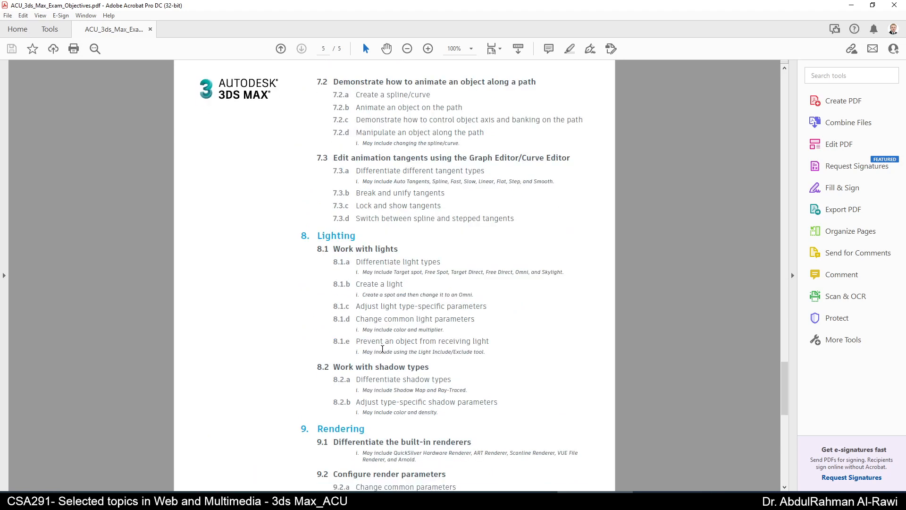
pyautogui.scroll(10, 479, 209)
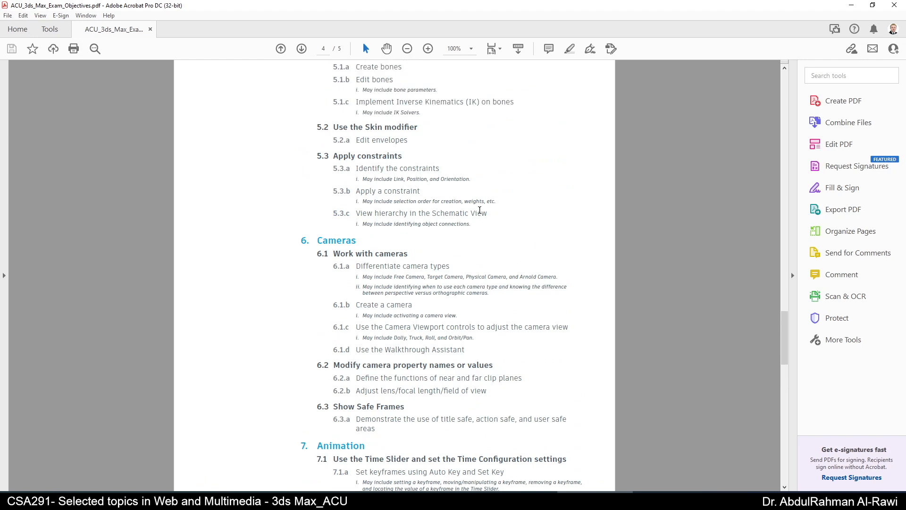
pyautogui.scroll(20, 479, 210)
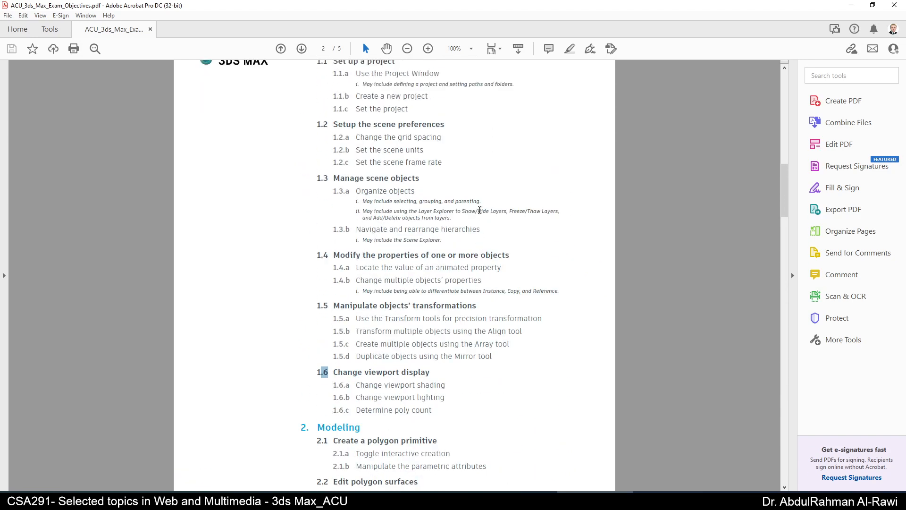
pyautogui.scroll(6, 479, 210)
pyautogui.scroll(-5, 481, 217)
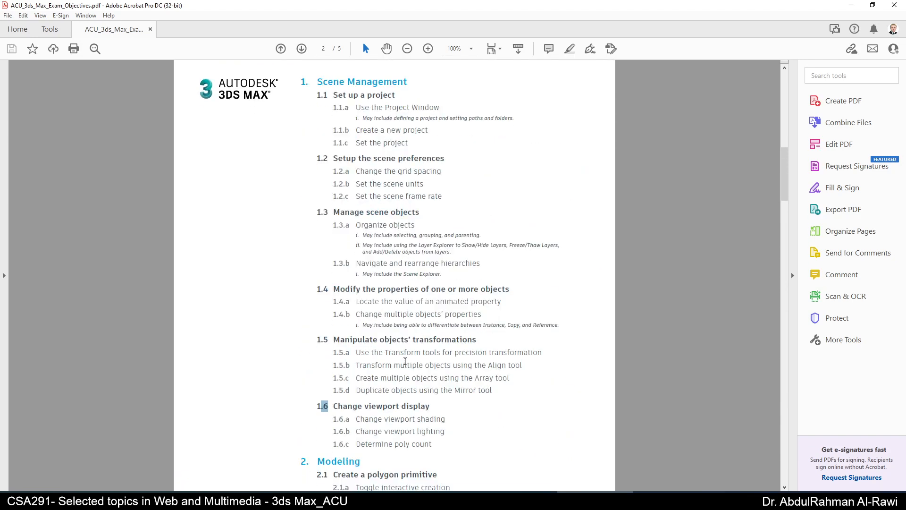
pyautogui.keyDown('ctrl'); pyautogui.scroll(3, 405, 361); pyautogui.keyUp('ctrl')
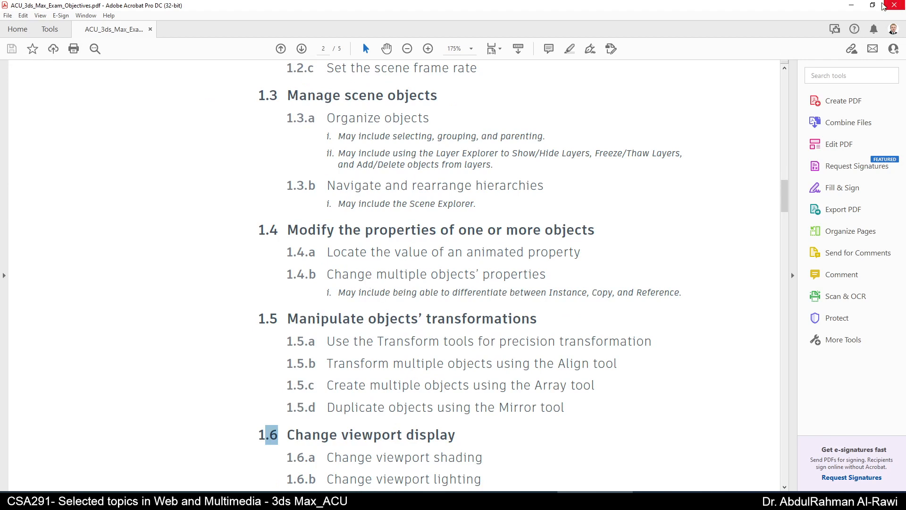
# Step: Switch to 3ds Max and reset it to an empty scene
pyautogui.click(851, 6)
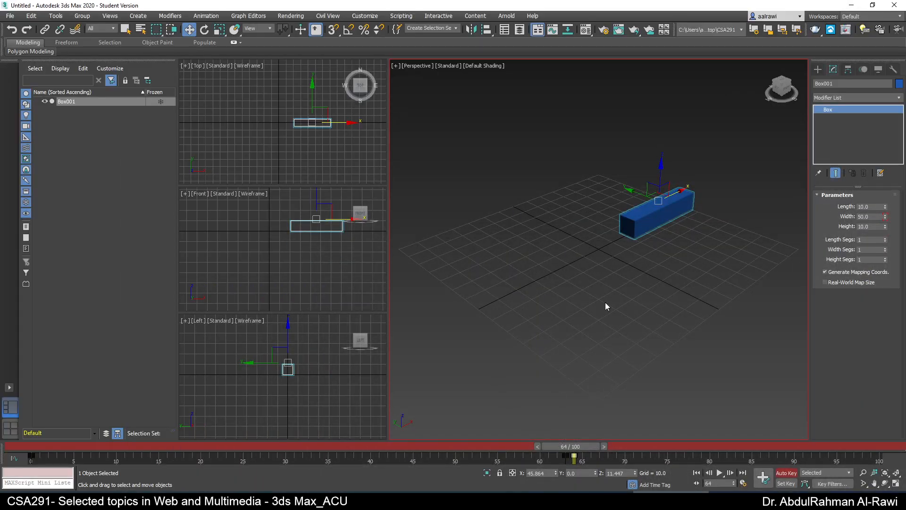
pyautogui.click(10, 16)
pyautogui.click(29, 45)
pyautogui.click(443, 264)
pyautogui.click(431, 266)
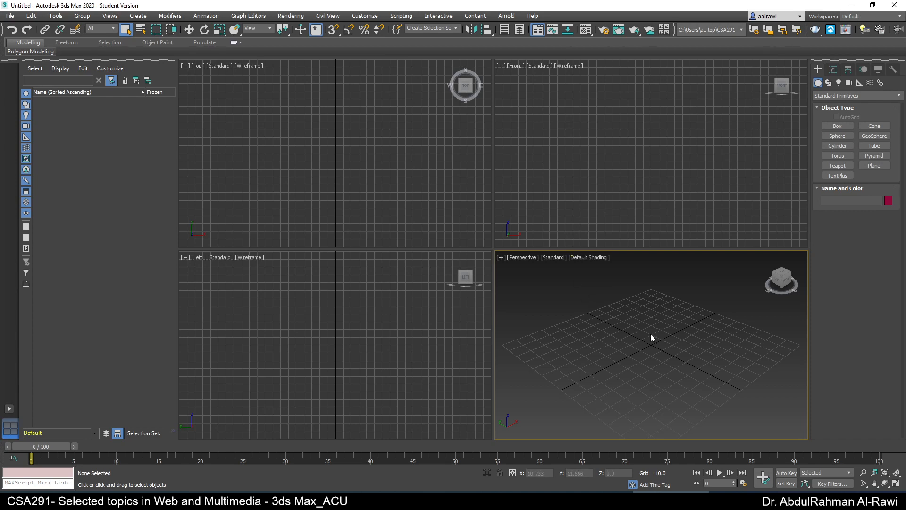
# Step: Create a box about 14.7 long, 14.1 wide and 53.4 high near one edge of the Perspective grid
pyautogui.click(837, 126)
pyautogui.moveTo(560, 388); pyautogui.dragTo(596, 394)
pyautogui.click(587, 291)
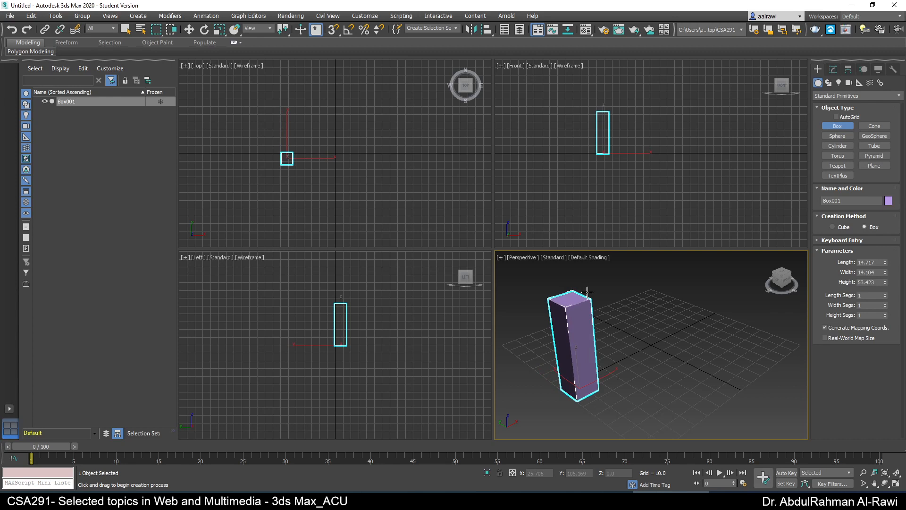
# Step: Create a sphere with a radius of about 12.5 at the centre of the grid in Perspective
pyautogui.click(837, 135)
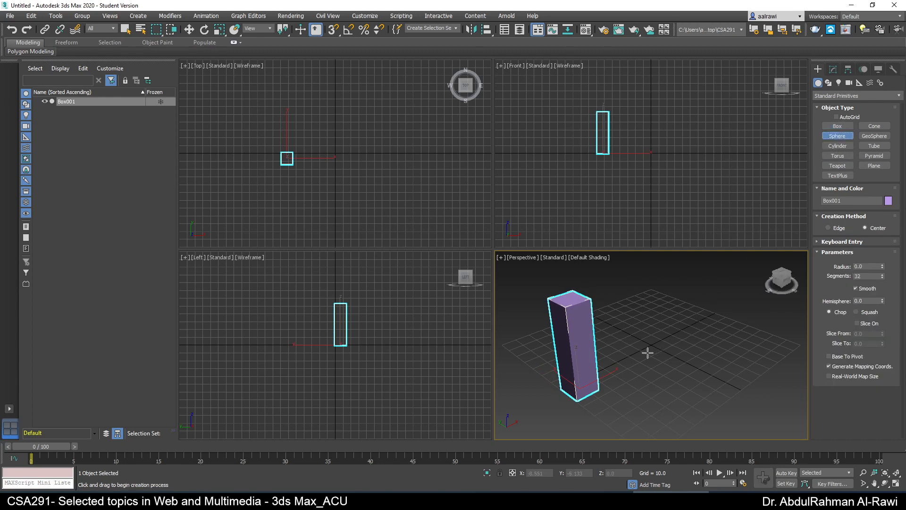
pyautogui.moveTo(652, 344); pyautogui.dragTo(702, 365)
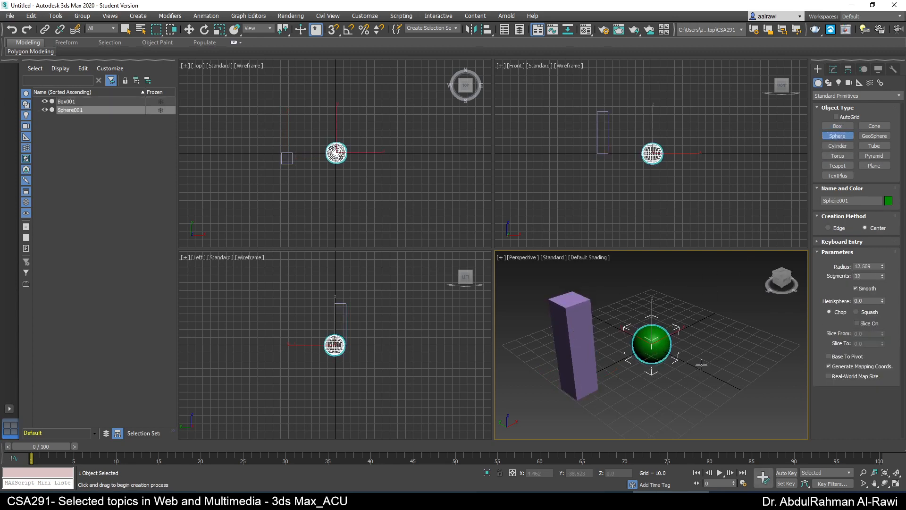
pyautogui.rightClick(701, 364)
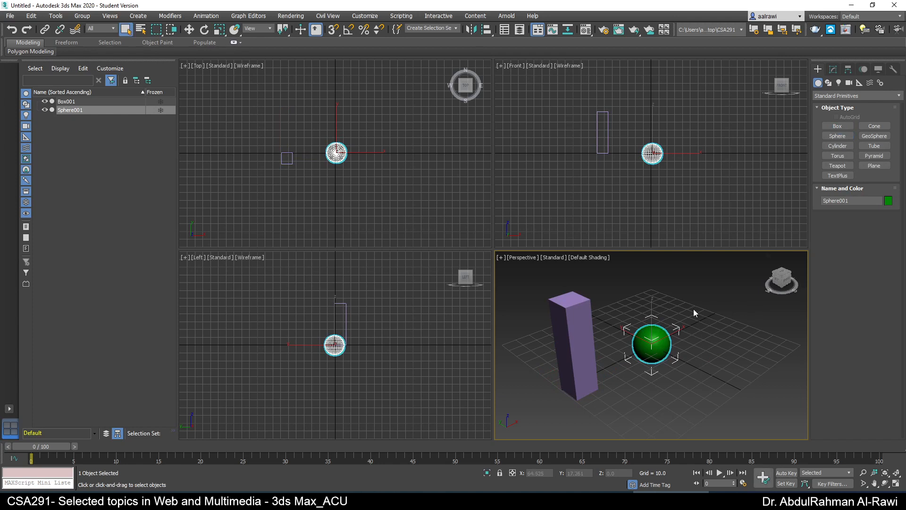
# Step: Compare the modifiable parameters of the sphere, the box, and both objects selected together
pyautogui.click(833, 69)
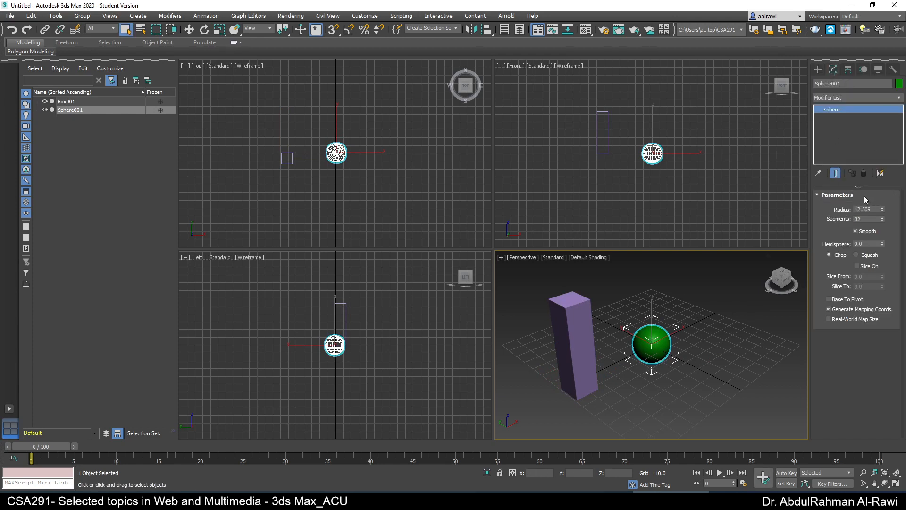
pyautogui.click(583, 339)
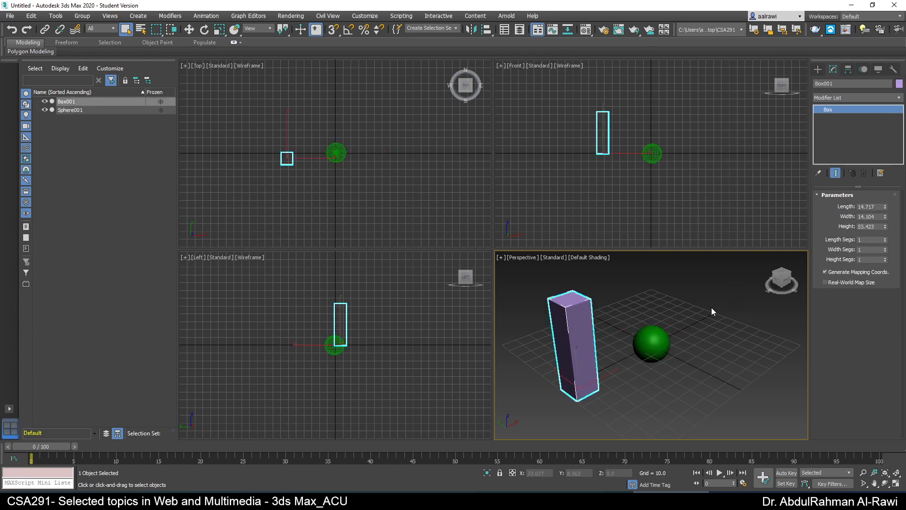
pyautogui.moveTo(693, 273); pyautogui.dragTo(543, 437)
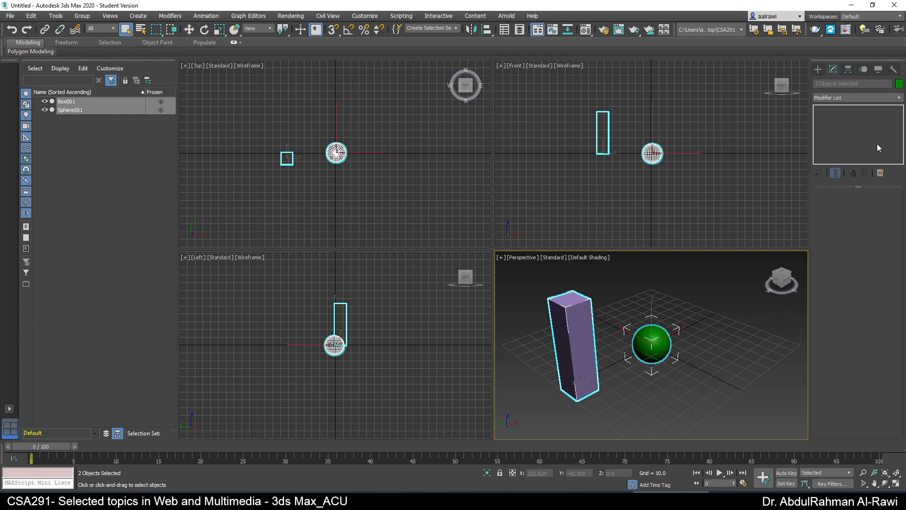
pyautogui.click(736, 290)
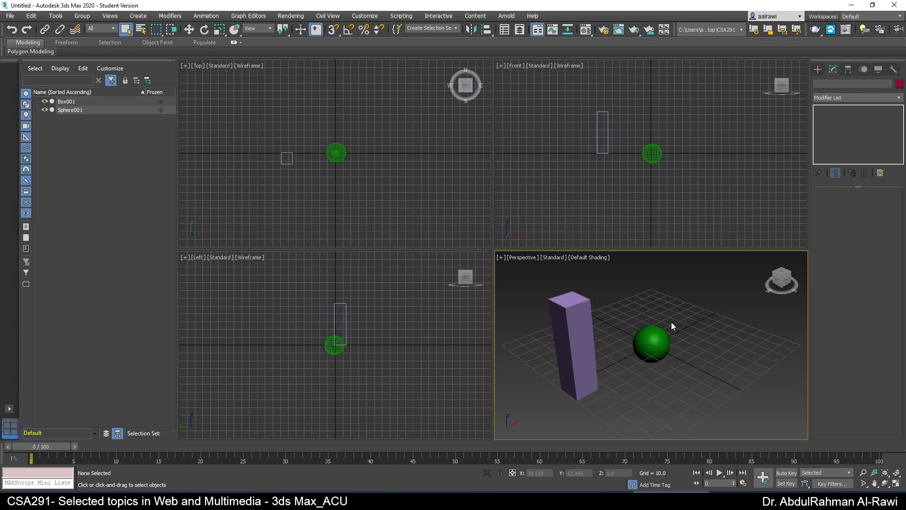
# Step: Create a second sphere with a radius of about 10.1 next to the first one and deselect it
pyautogui.click(818, 70)
pyautogui.click(837, 136)
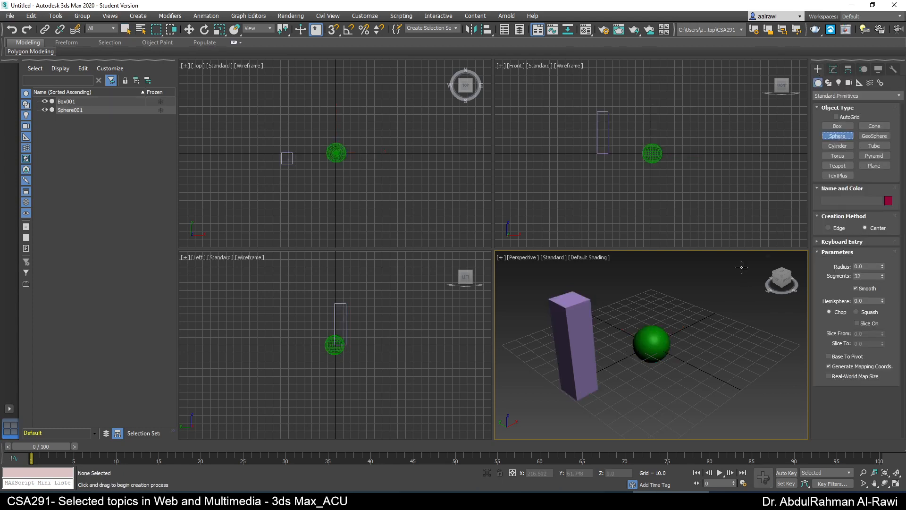
pyautogui.moveTo(698, 337); pyautogui.dragTo(705, 348)
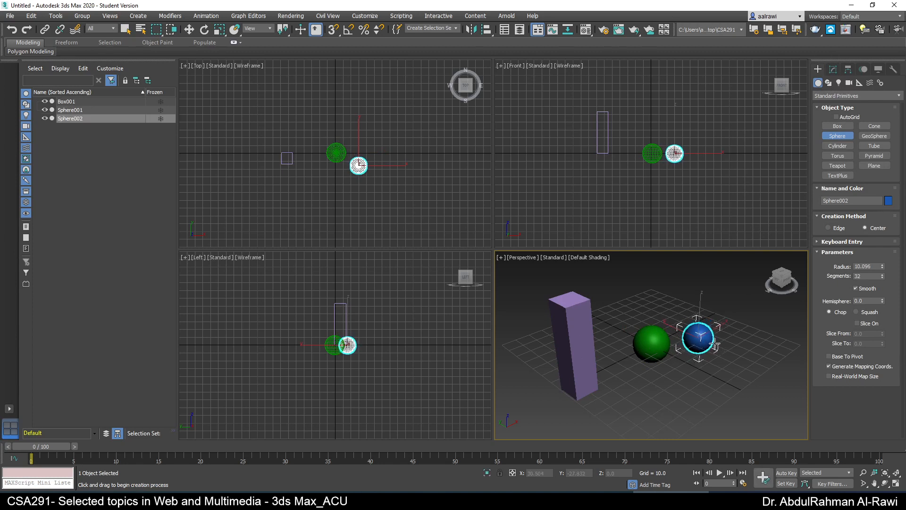
pyautogui.rightClick(755, 332)
pyautogui.click(737, 335)
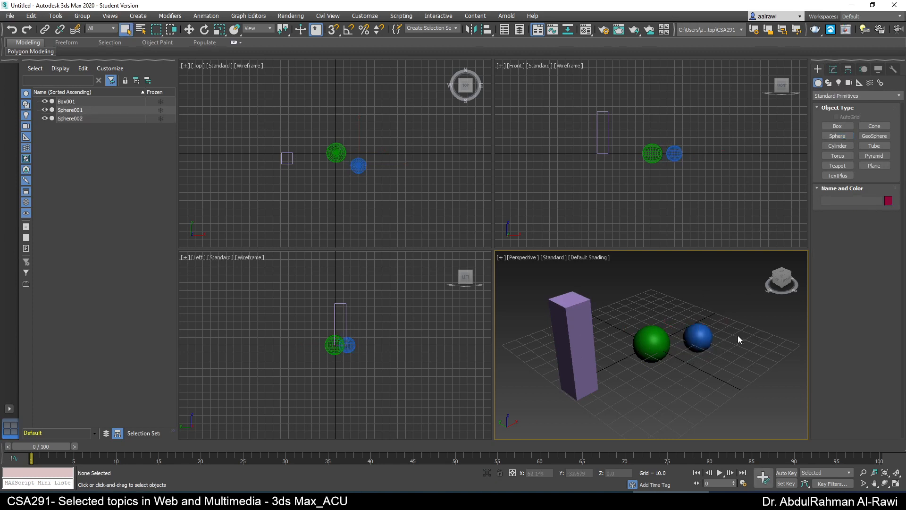
# Step: Compare the modifiable parameters of the two spheres selected together and of each sphere selected individually
pyautogui.moveTo(718, 298); pyautogui.dragTo(627, 383)
pyautogui.click(833, 70)
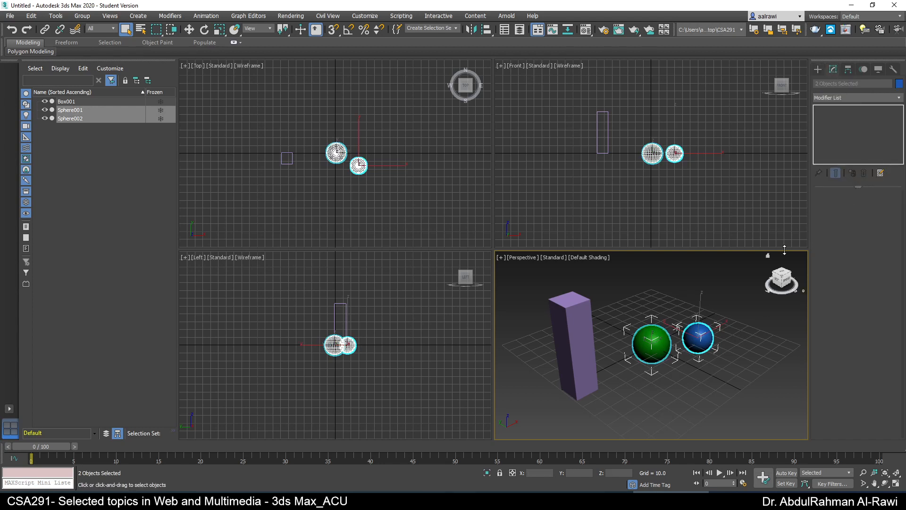
pyautogui.click(738, 308)
pyautogui.click(703, 336)
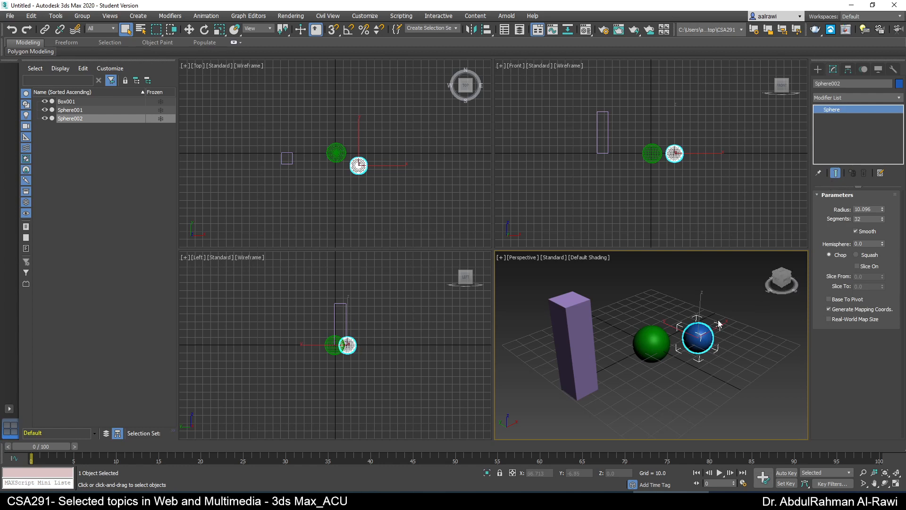
pyautogui.click(652, 344)
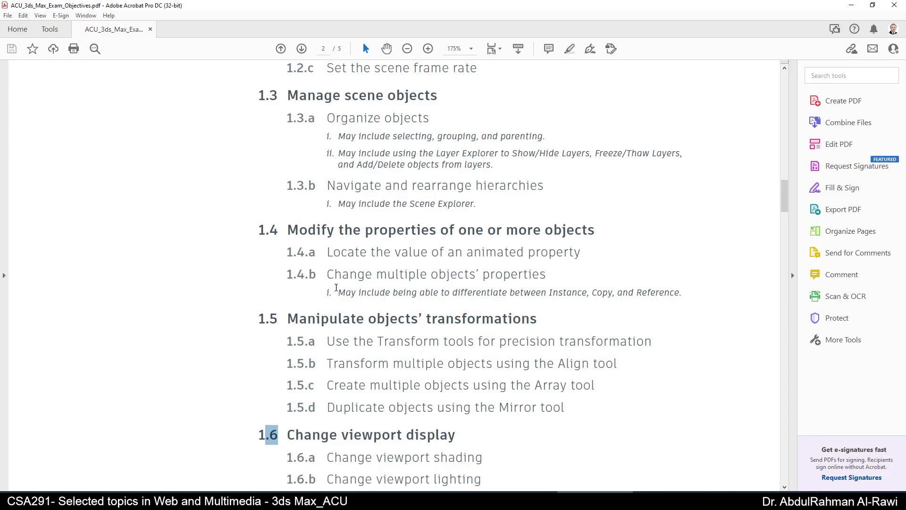
# Step: Highlight objective 1.4.b, Change multiple objects' properties, in the exam objectives PDF in Acrobat and return to 3ds Max with nothing selected
pyautogui.moveTo(327, 276); pyautogui.dragTo(530, 266)
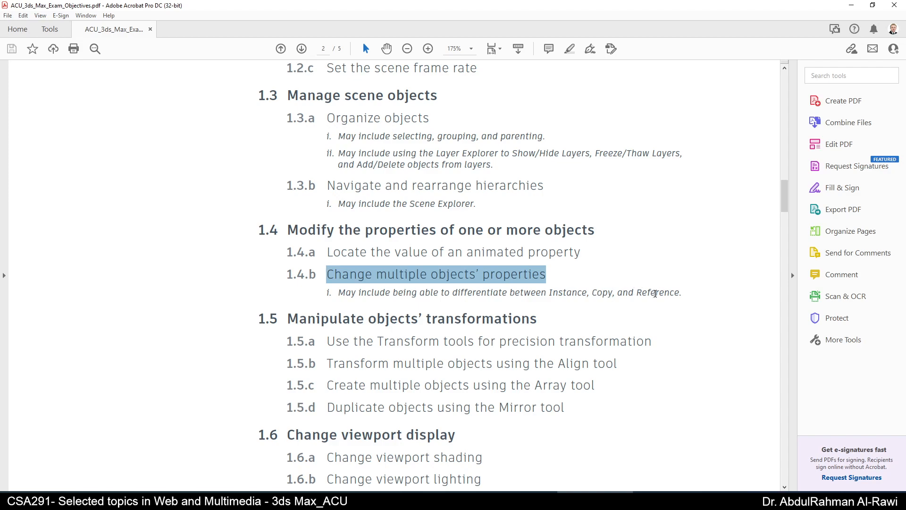
pyautogui.click(852, 5)
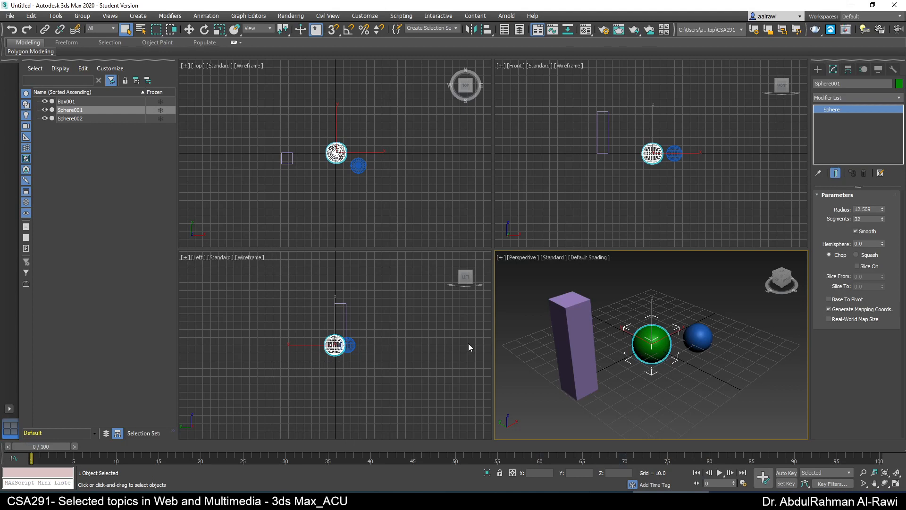
pyautogui.moveTo(745, 286); pyautogui.dragTo(532, 404)
pyautogui.click(642, 403)
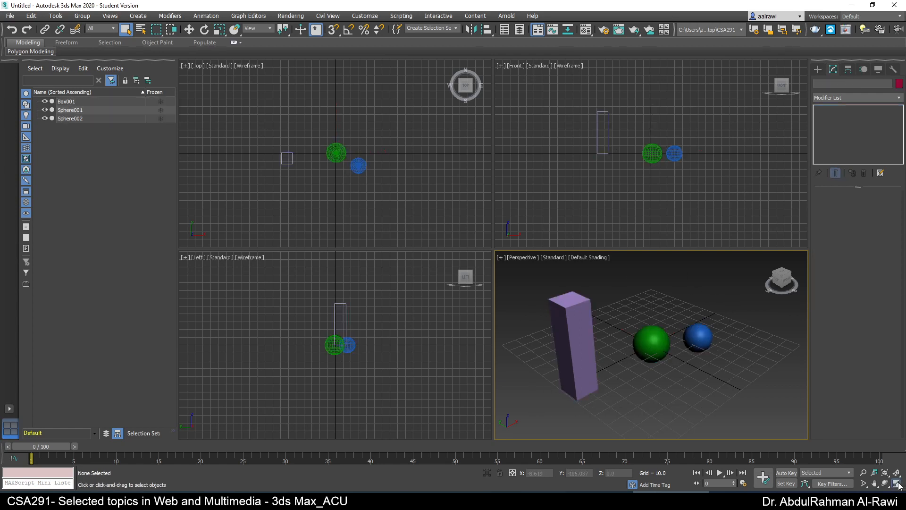
# Step: Use the viewport layout with three small stacked views beside a large Perspective view, and narrow the Scene Explorer
pyautogui.click(896, 483)
pyautogui.click(895, 482)
pyautogui.click(10, 426)
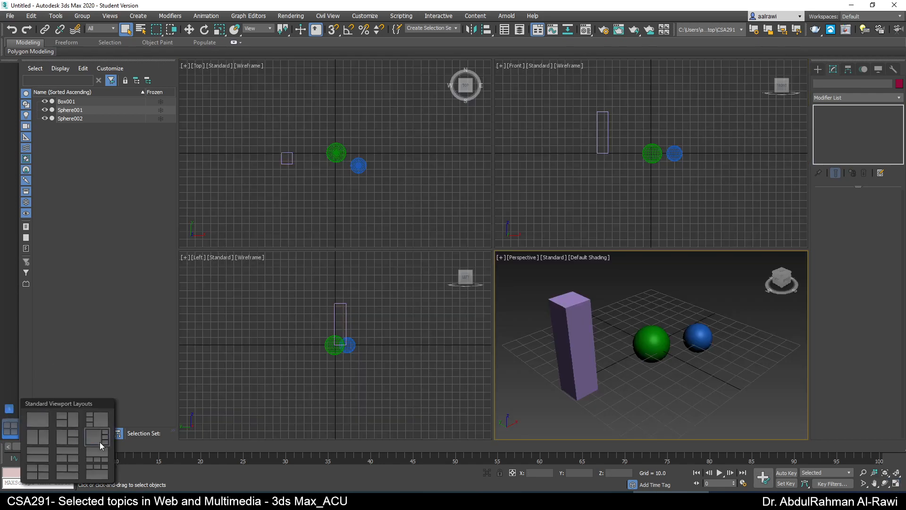
pyautogui.click(101, 424)
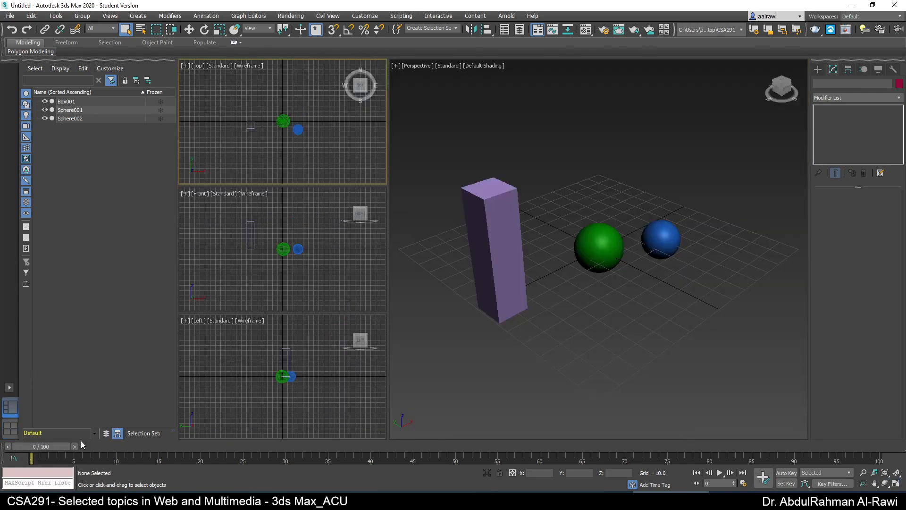
pyautogui.moveTo(177, 203); pyautogui.dragTo(98, 202)
# Step: Delete both spheres from the scene
pyautogui.click(594, 253)
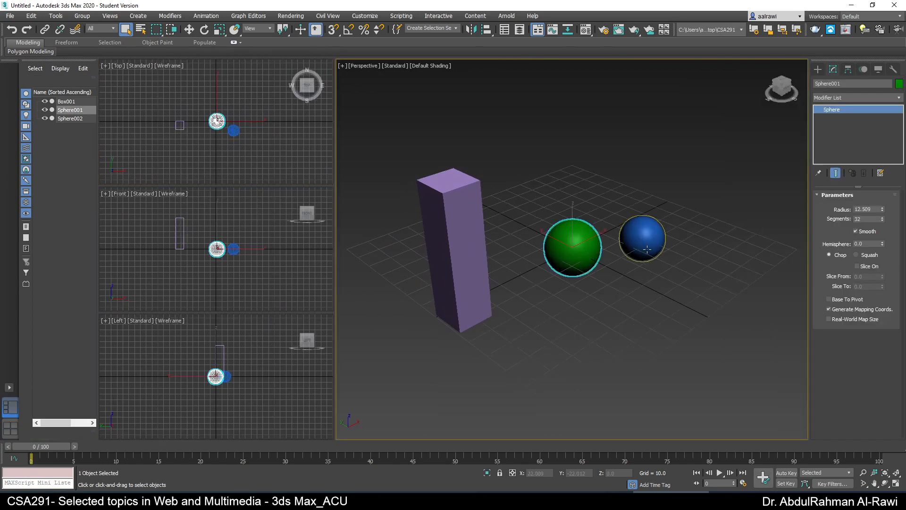
pyautogui.press('Delete')
pyautogui.click(648, 248)
pyautogui.press('Delete')
# Step: Set the box's length, width and height segments to 5 and display edged faces in the Perspective viewport
pyautogui.click(458, 278)
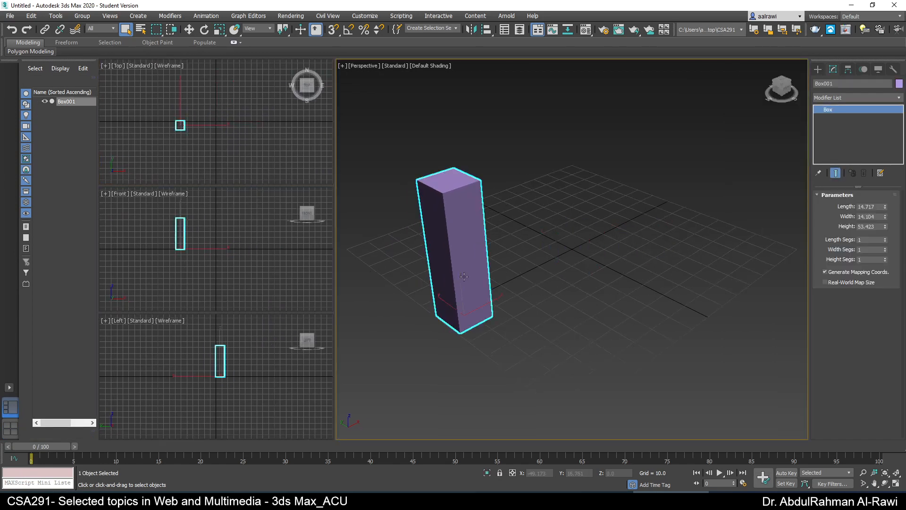
pyautogui.click(885, 239)
pyautogui.click(885, 248)
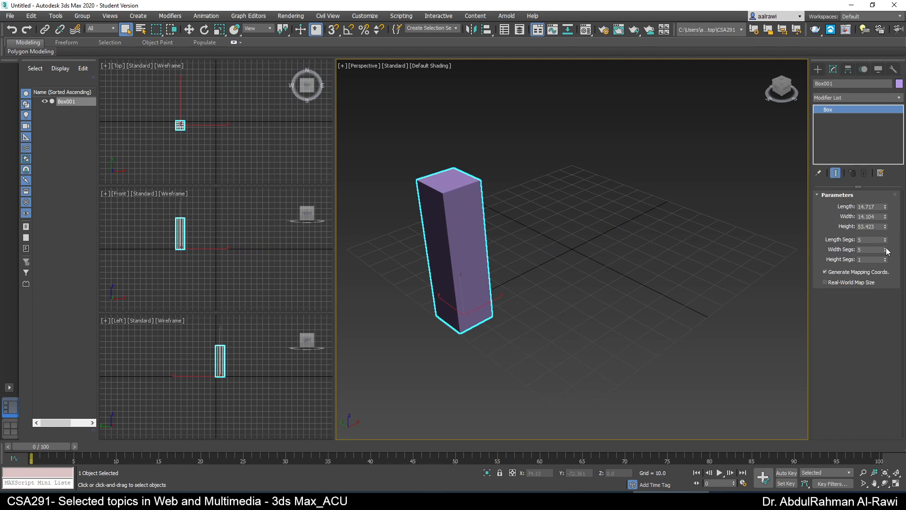
pyautogui.click(885, 258)
pyautogui.click(886, 258)
pyautogui.click(646, 205)
pyautogui.press('F4')
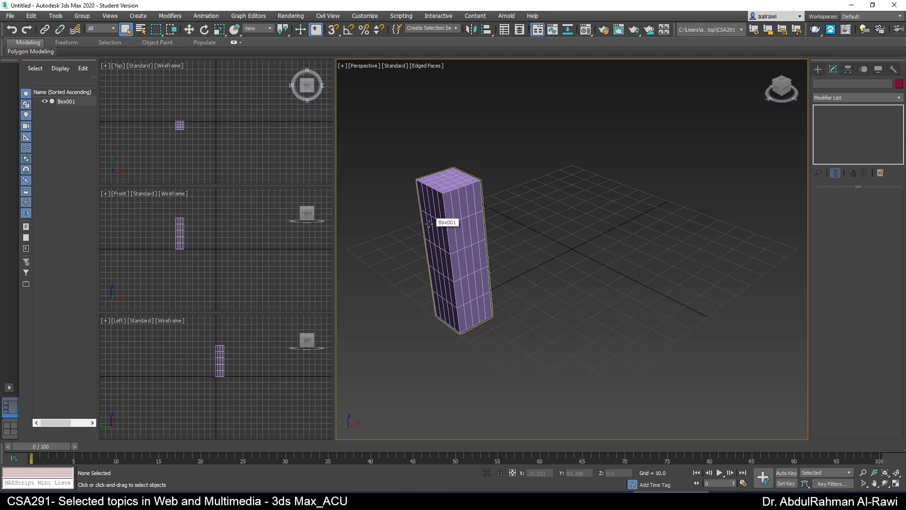
# Step: Try to duplicate the box by copying it and cloning it as an instance
pyautogui.click(461, 230)
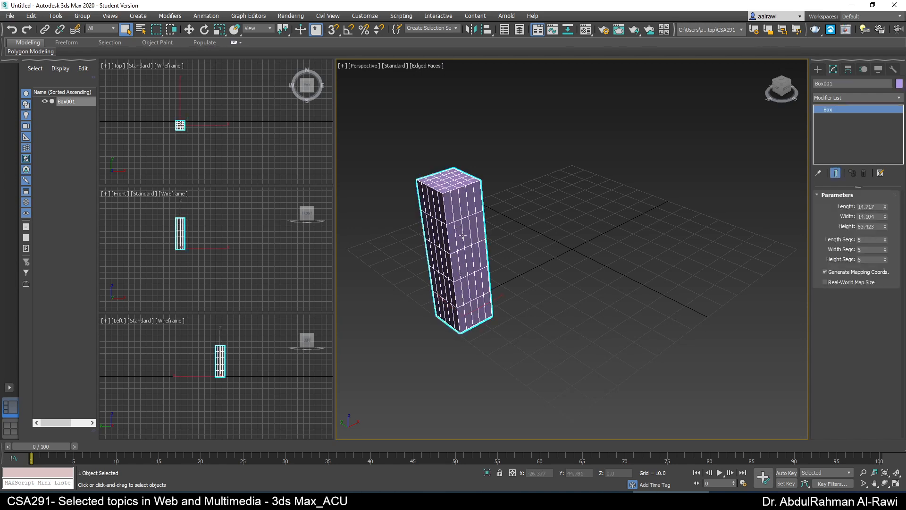
pyautogui.hotkey('ctrl', 'c')
pyautogui.hotkey('ctrl', 'v')
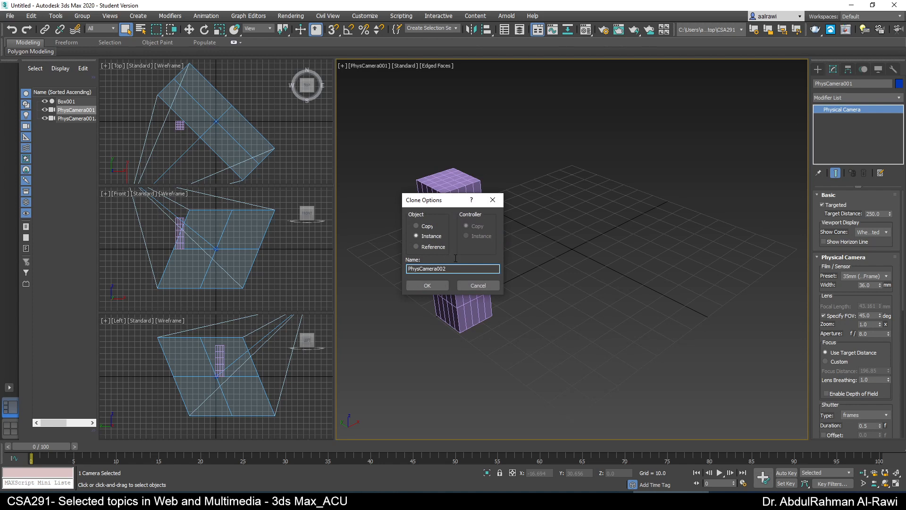
pyautogui.click(427, 285)
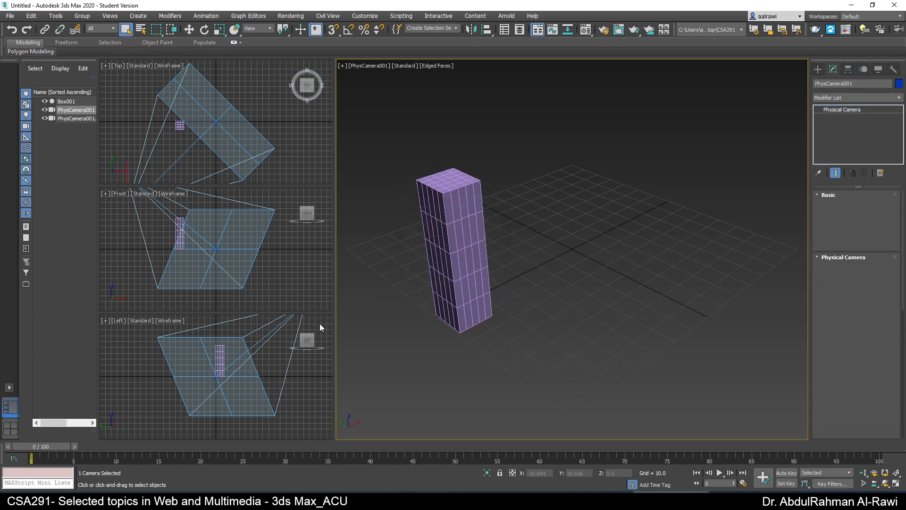
# Step: Delete the physical camera from the Left viewport
pyautogui.click(257, 361)
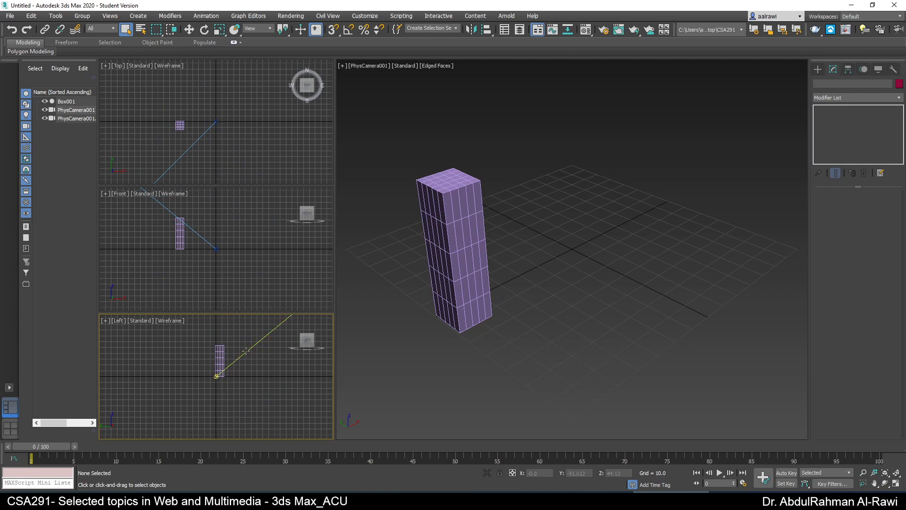
pyautogui.click(246, 352)
pyautogui.press('Delete')
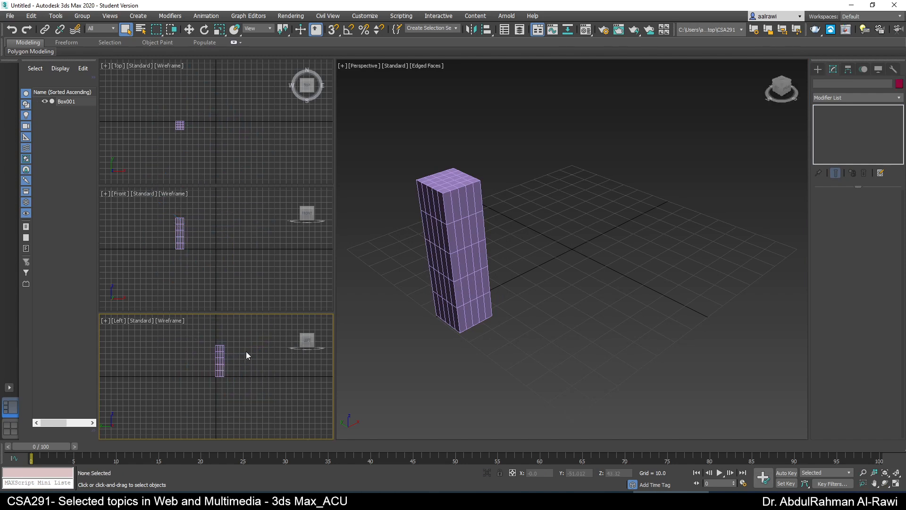
# Step: Select the box, and undo the last changes back to before the camera's deletion
pyautogui.click(460, 253)
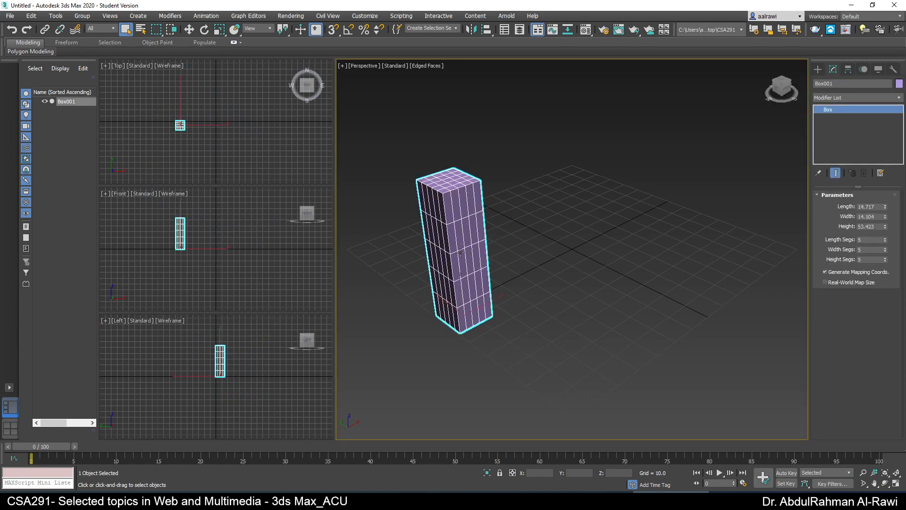
pyautogui.hotkey('ctrl', 'z')
pyautogui.hotkey('ctrl', 'z')
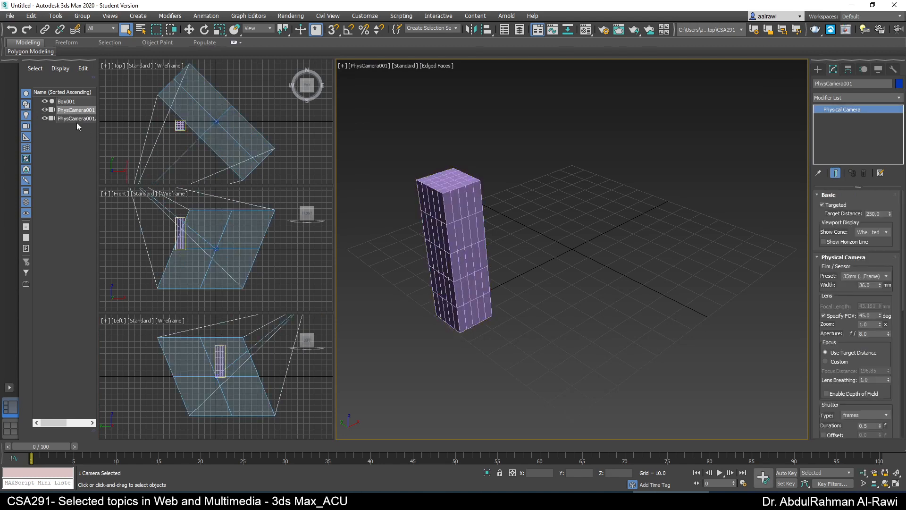
# Step: Delete the physical camera and its target, selecting them by name in the Scene Explorer
pyautogui.click(71, 138)
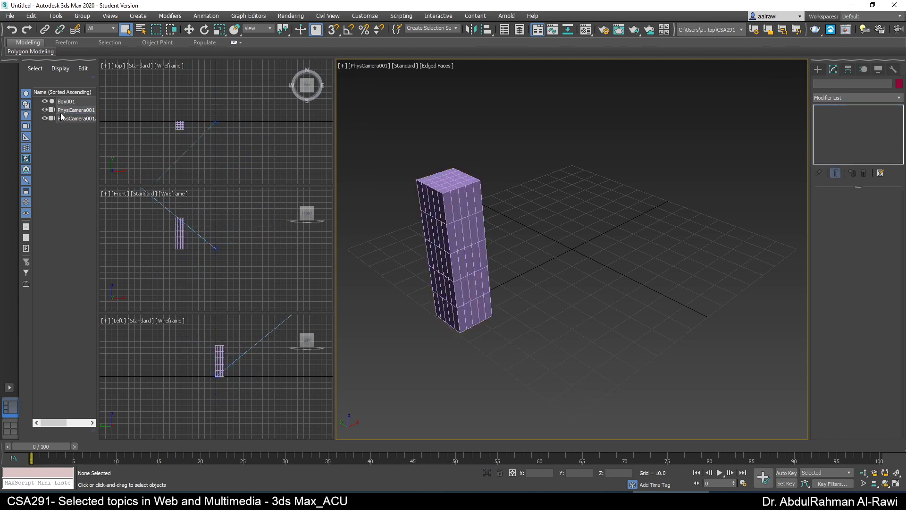
pyautogui.click(63, 118)
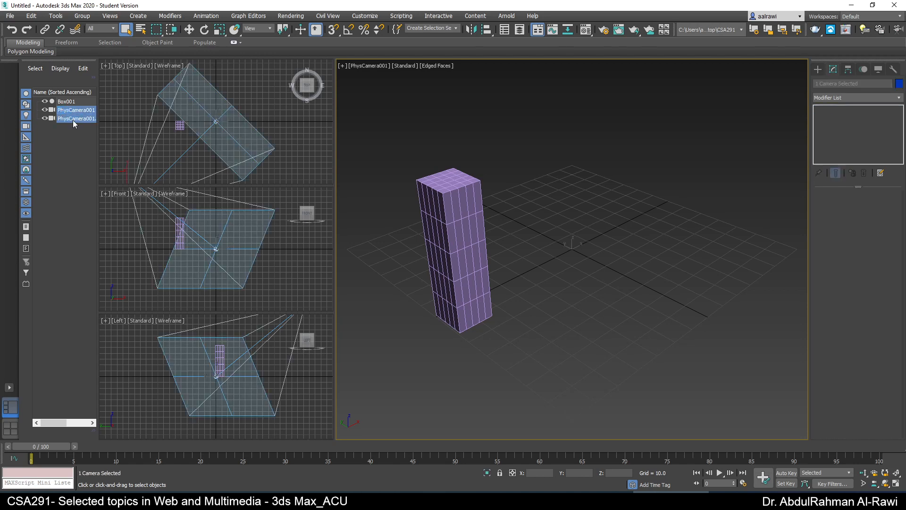
pyautogui.press('Delete')
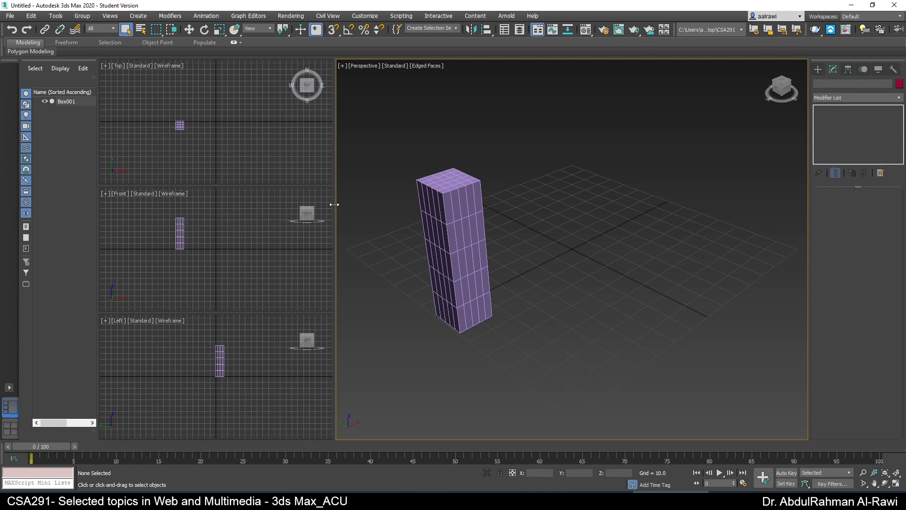
# Step: Clone the selected box in place as an instance, keeping the name Box002
pyautogui.click(442, 229)
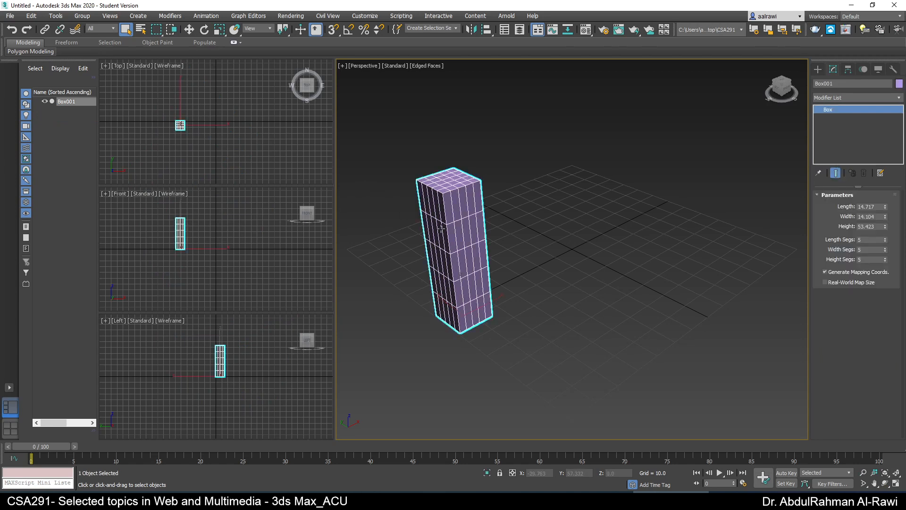
pyautogui.hotkey('ctrl', 'v')
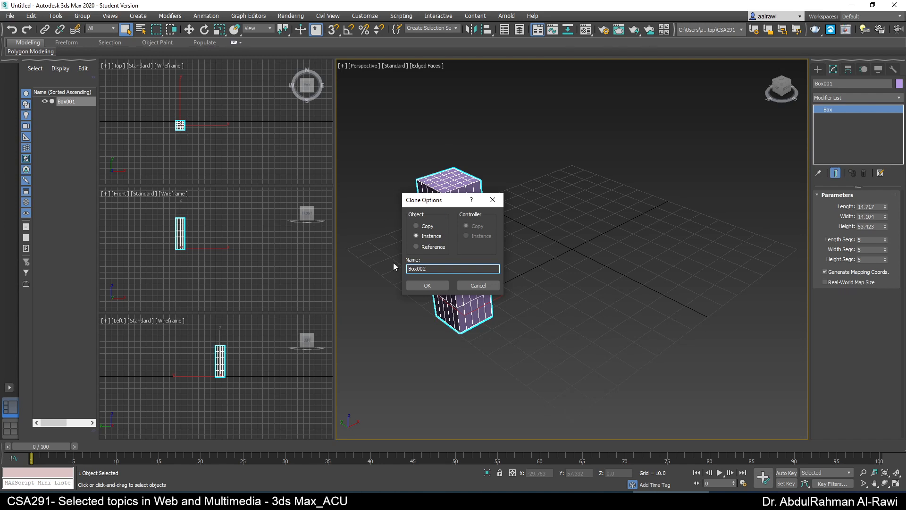
pyautogui.click(415, 235)
pyautogui.moveTo(445, 200); pyautogui.dragTo(588, 153)
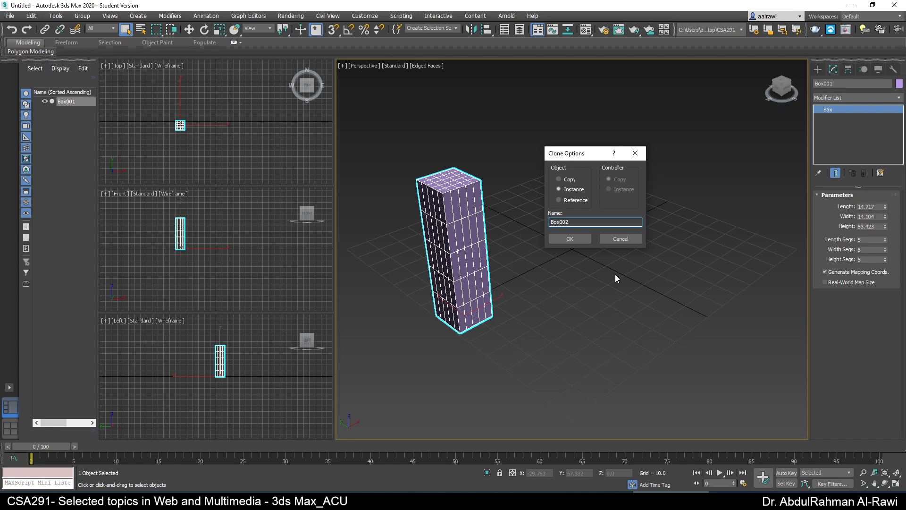
pyautogui.click(570, 239)
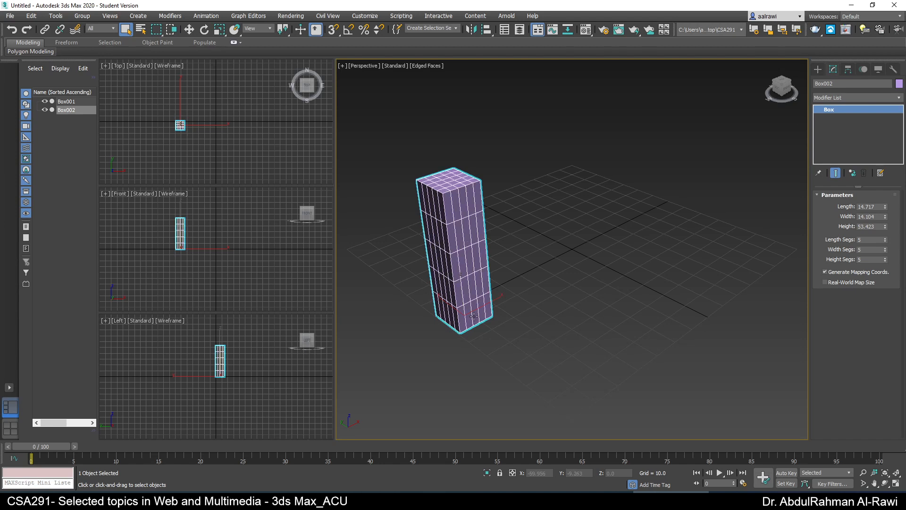
# Step: Move the instanced box along the X axis to about 10.8, and delete it
pyautogui.press('w')
pyautogui.moveTo(474, 315); pyautogui.dragTo(626, 254)
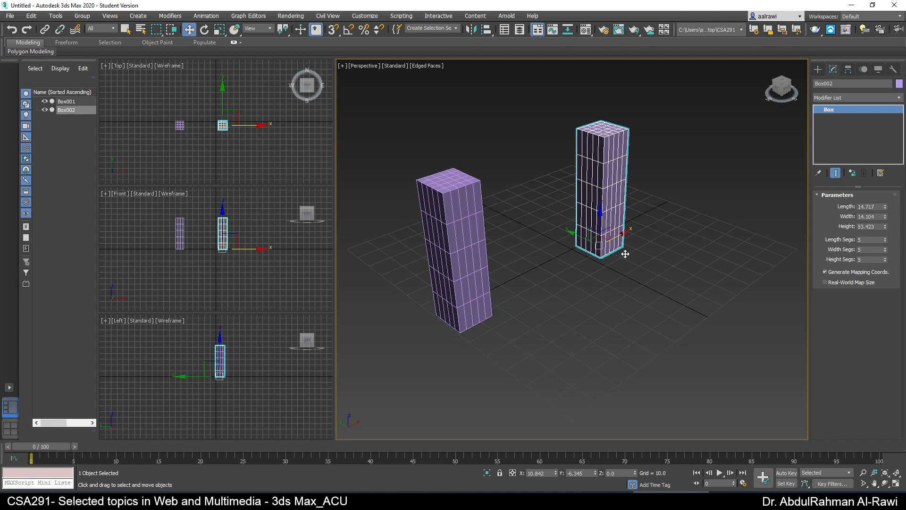
pyautogui.press('Delete')
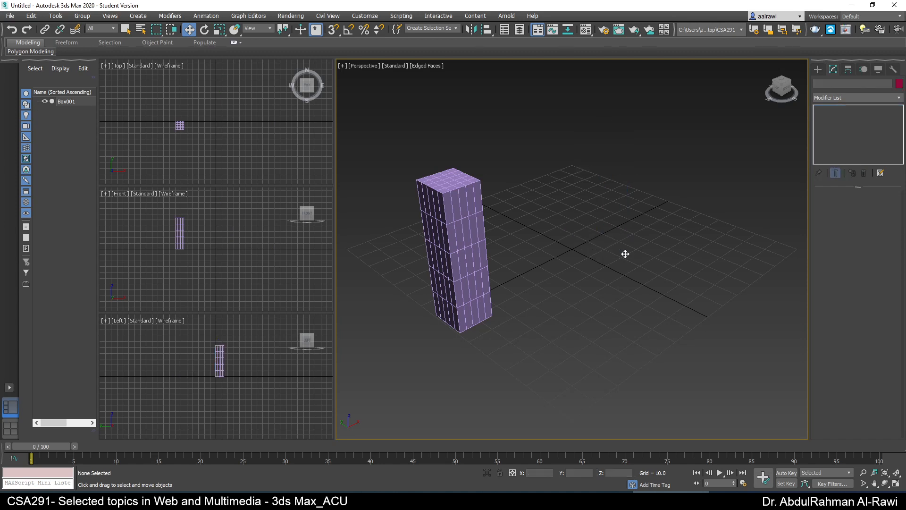
# Step: Clone the original box along the X axis at about 22.5 units spacing, making five copies with the Copy option
pyautogui.click(446, 299)
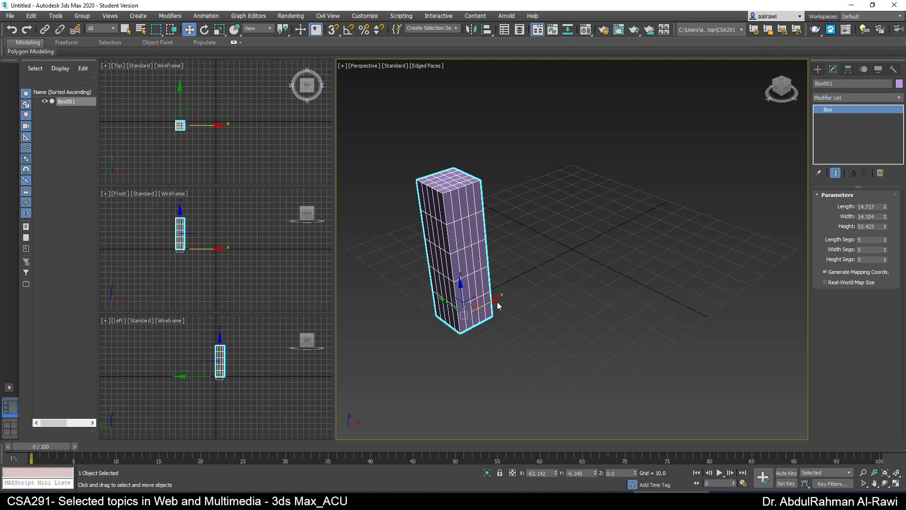
pyautogui.moveTo(493, 301)
pyautogui.keyDown('shift'); pyautogui.mouseDown()
pyautogui.moveTo(498, 291)
pyautogui.moveTo(536, 286)
pyautogui.mouseUp(); pyautogui.keyUp('shift')
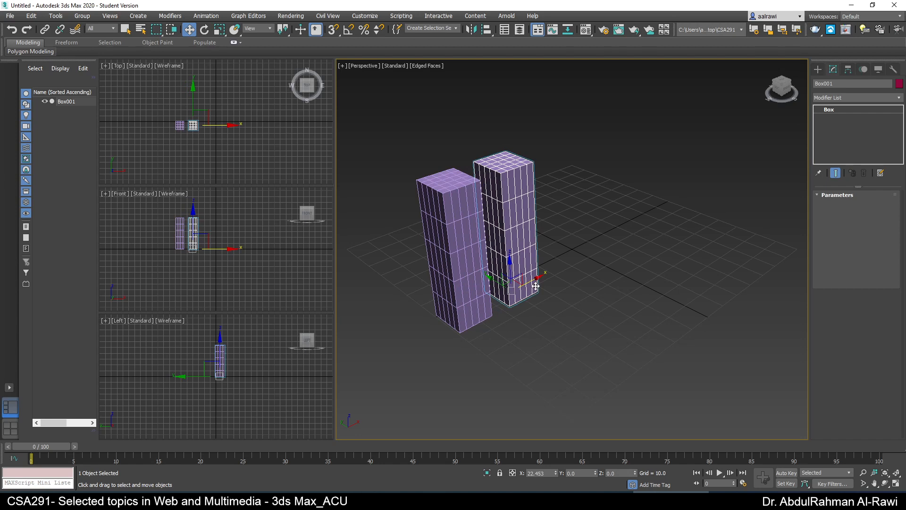
pyautogui.keyDown('shift'); pyautogui.moveTo(536, 286); pyautogui.dragTo(536, 286); pyautogui.keyUp('shift')
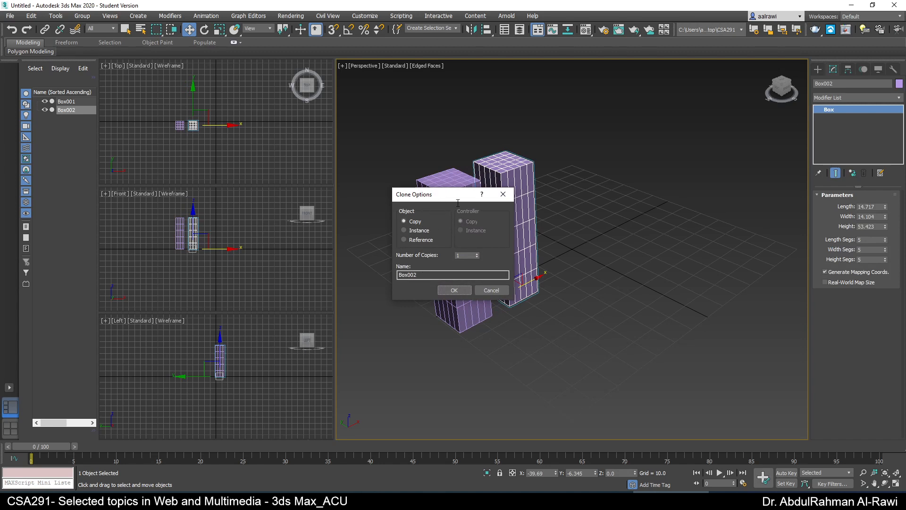
pyautogui.moveTo(459, 200)
pyautogui.mouseDown()
pyautogui.moveTo(609, 259)
pyautogui.moveTo(678, 237)
pyautogui.mouseUp()
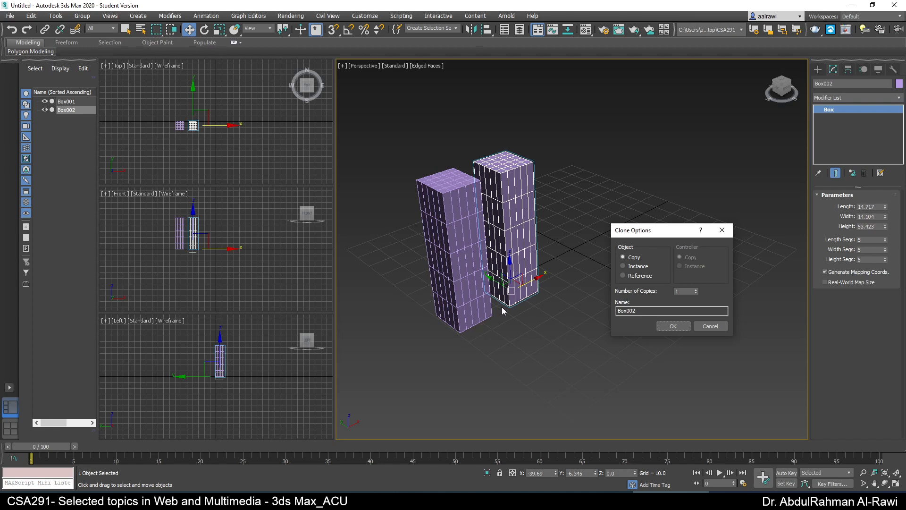
pyautogui.click(696, 289)
pyautogui.click(684, 324)
# Step: Select each of the five copied boxes in turn to examine them as separate objects
pyautogui.click(505, 227)
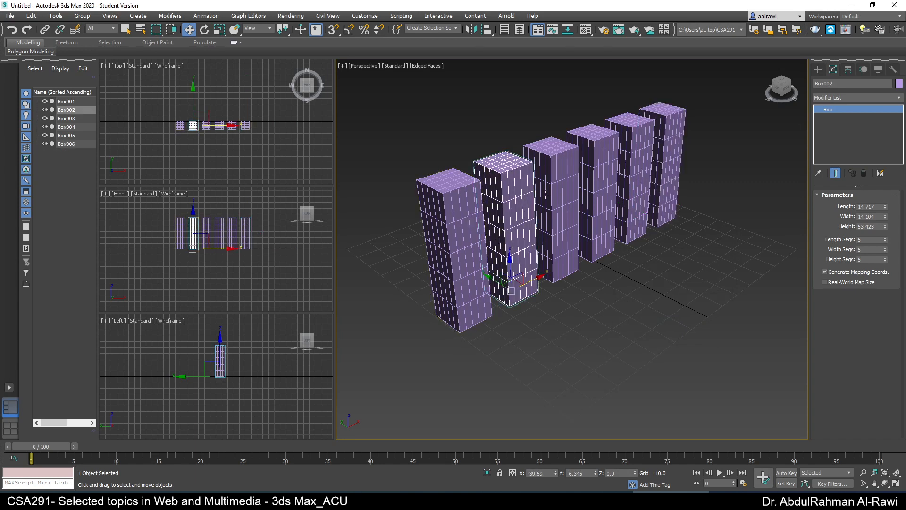
pyautogui.click(564, 187)
pyautogui.click(595, 192)
pyautogui.click(631, 172)
pyautogui.click(666, 150)
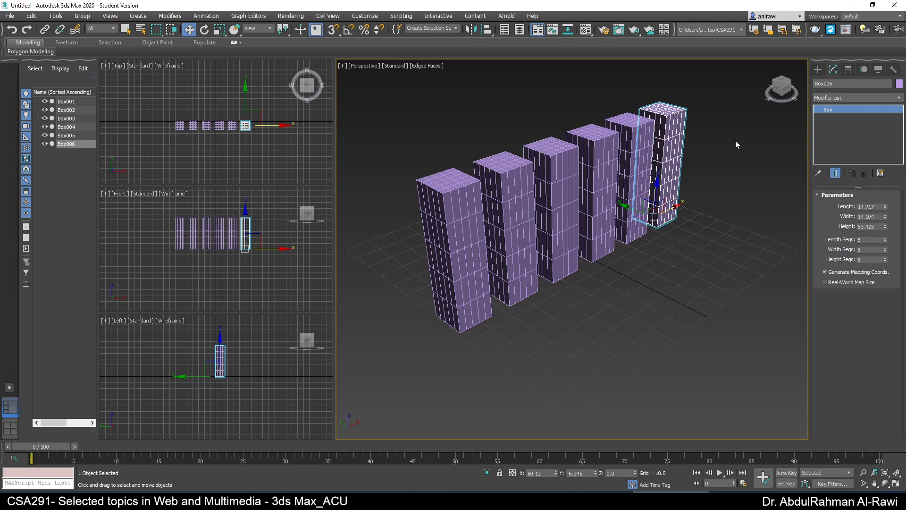
# Step: Undo the box selections and the creation of the five copies
pyautogui.hotkey('ctrl', 'z')
pyautogui.hotkey('ctrl', 'z')
pyautogui.hotkey('ctrl', 'z')
pyautogui.hotkey('ctrl', 'z')
pyautogui.hotkey('ctrl', 'z')
pyautogui.hotkey('ctrl', 'z')
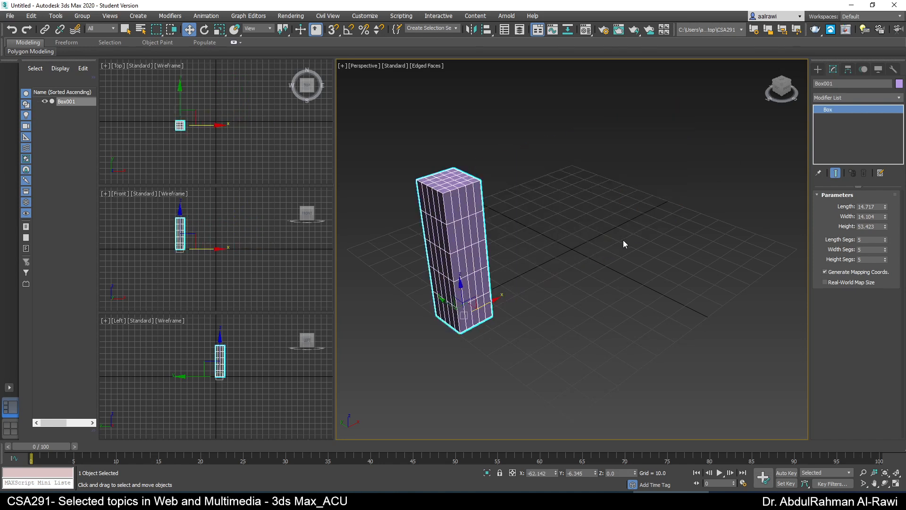
# Step: Clone the box by rotating it about 39 degrees around the Y axis, making six copies, and undo the cloning
pyautogui.click(204, 30)
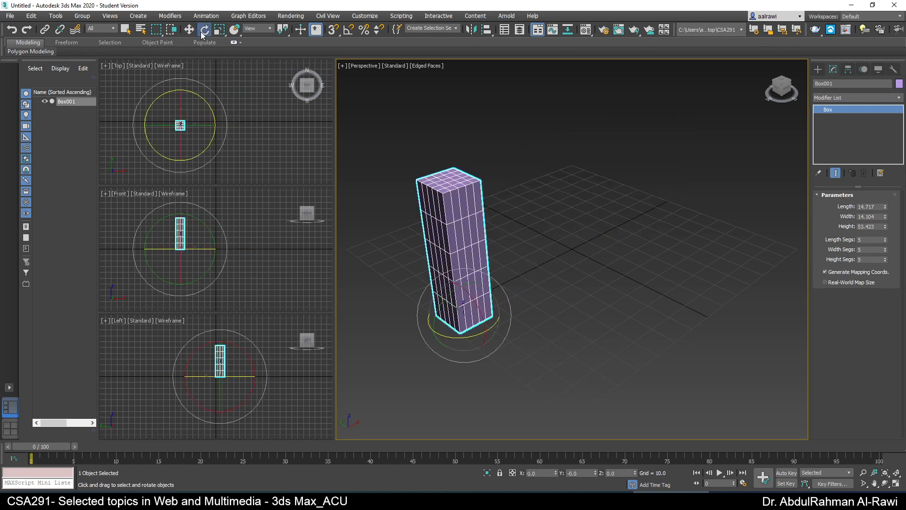
pyautogui.keyDown('shift'); pyautogui.moveTo(471, 282); pyautogui.dragTo(482, 277); pyautogui.keyUp('shift')
pyautogui.moveTo(456, 198); pyautogui.dragTo(669, 200)
pyautogui.click(690, 255)
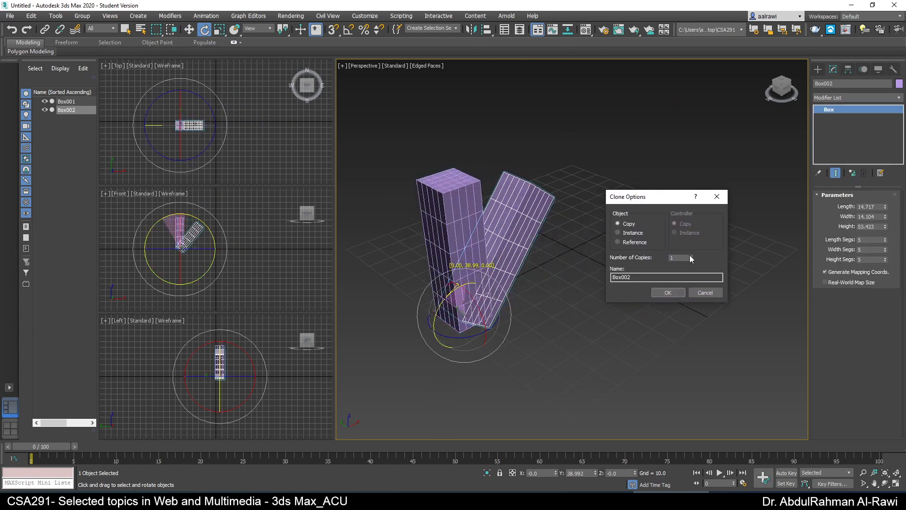
pyautogui.click(690, 255)
pyautogui.click(690, 255)
pyautogui.click(669, 292)
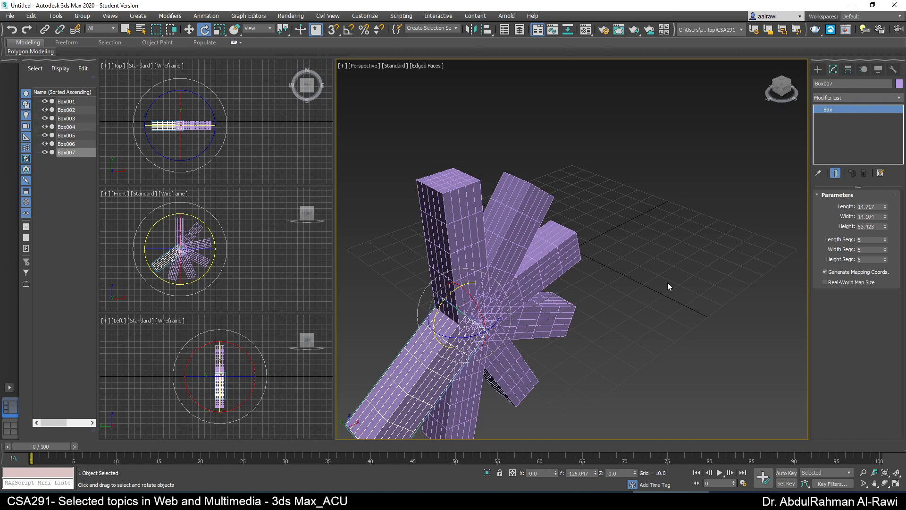
pyautogui.hotkey('ctrl', 'z')
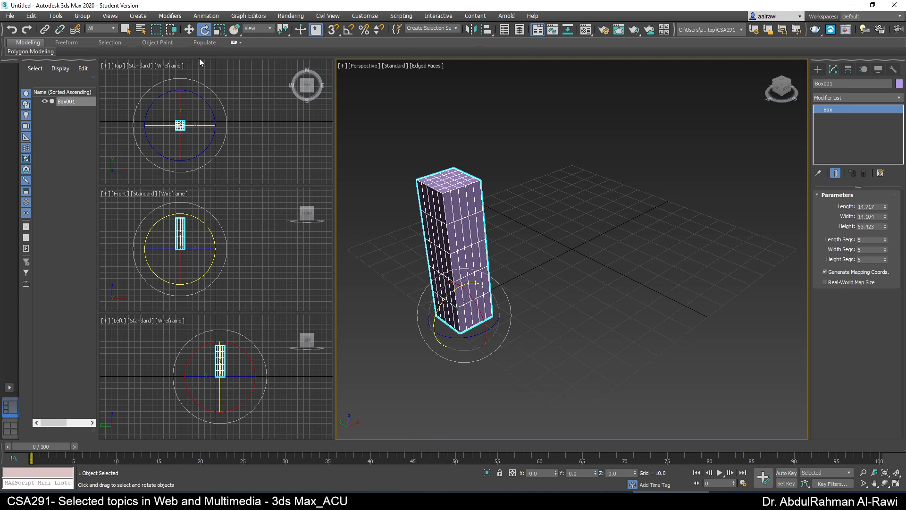
# Step: Show the Perspective view in wireframe and clone the box by scaling it uniformly to about 141%, making three copies
pyautogui.press('F3')
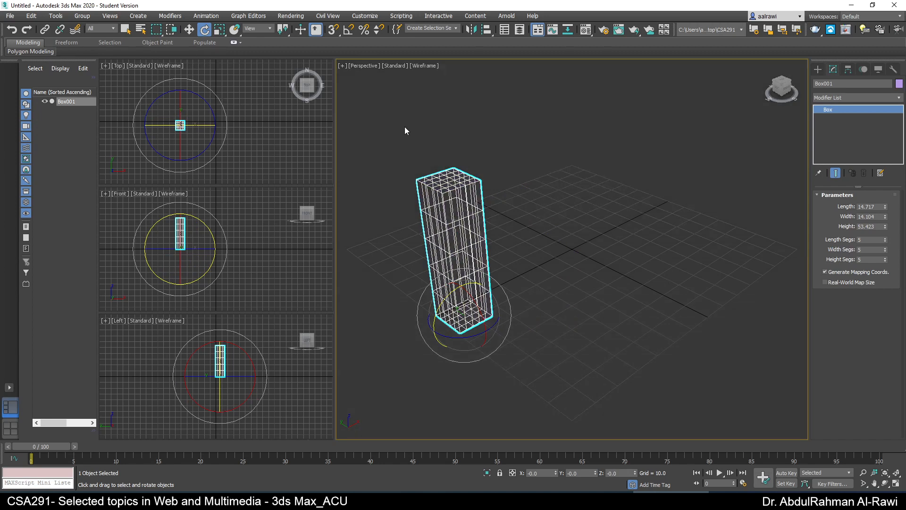
pyautogui.click(219, 30)
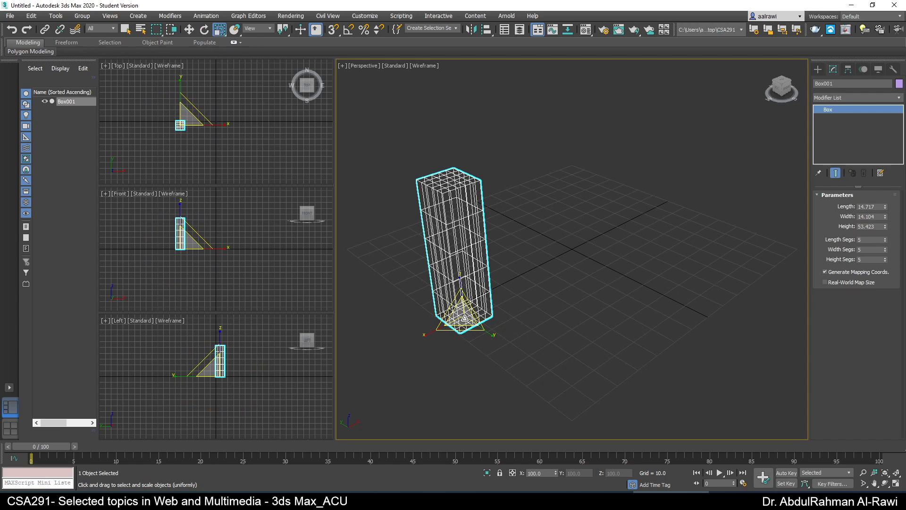
pyautogui.moveTo(465, 318); pyautogui.dragTo(464, 298)
pyautogui.click(477, 253)
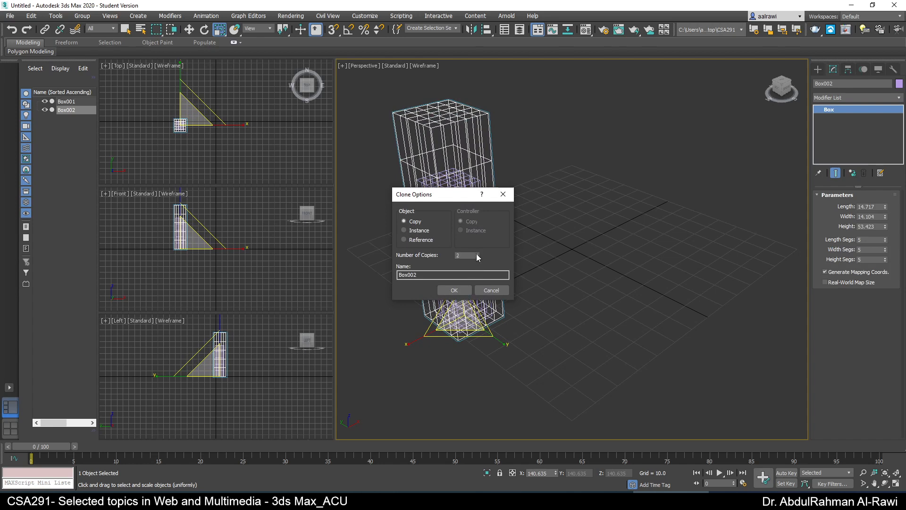
pyautogui.click(455, 290)
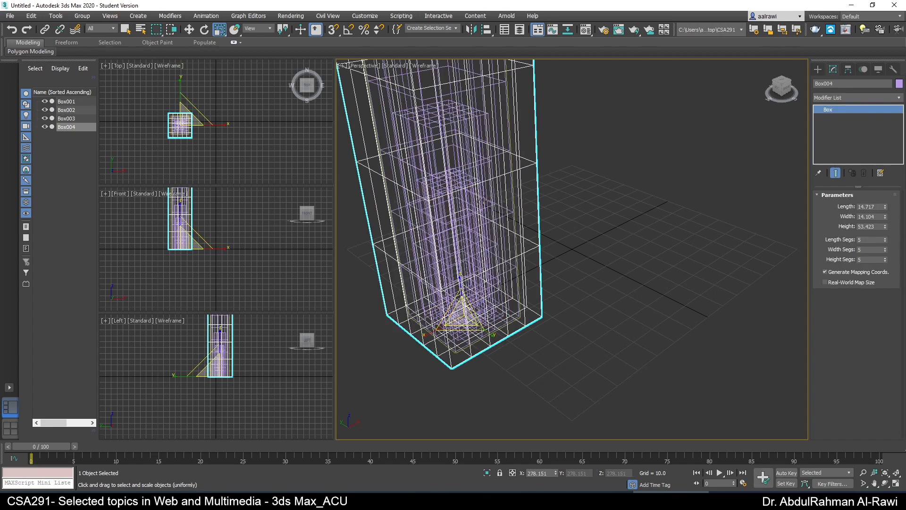
# Step: Undo the scaled copies, and return the Perspective view to edged-faces shading framed on the original box
pyautogui.moveTo(482, 200); pyautogui.dragTo(495, 304, button='middle')
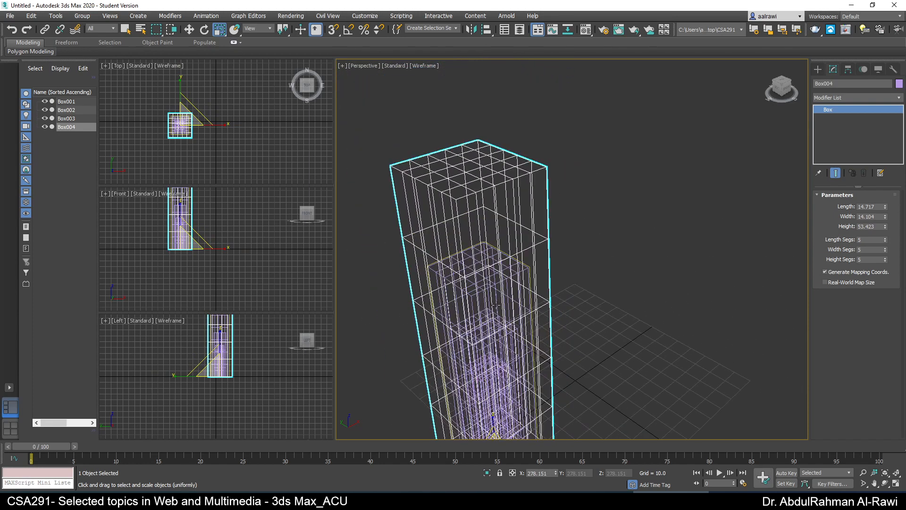
pyautogui.scroll(-2, 496, 304)
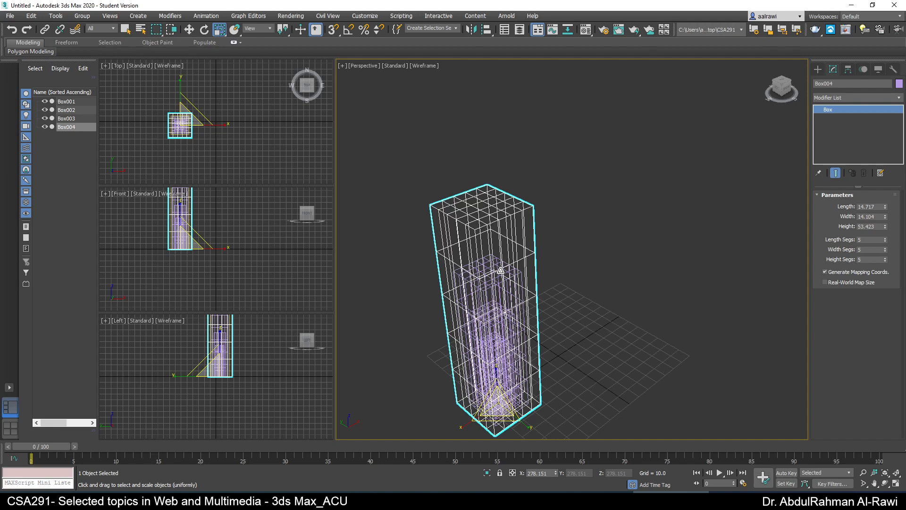
pyautogui.hotkey('ctrl', 'z')
pyautogui.hotkey('ctrl', 'z')
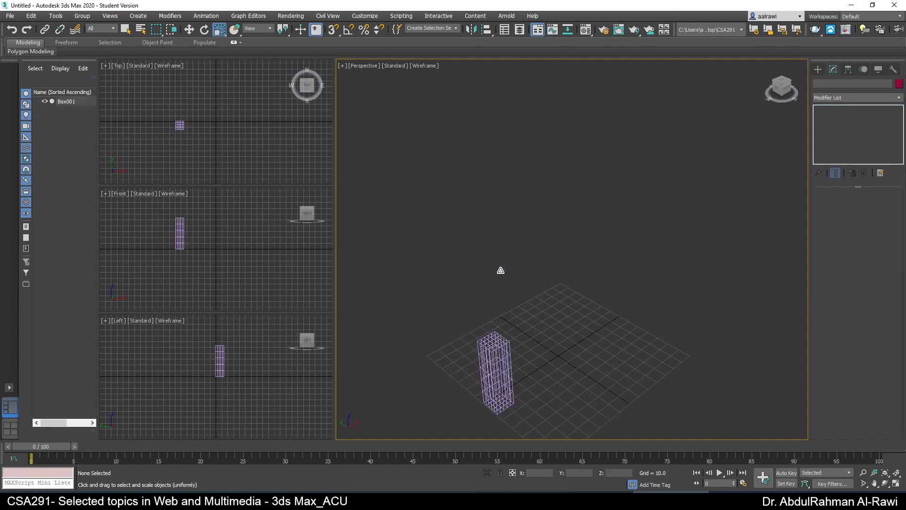
pyautogui.press('F3')
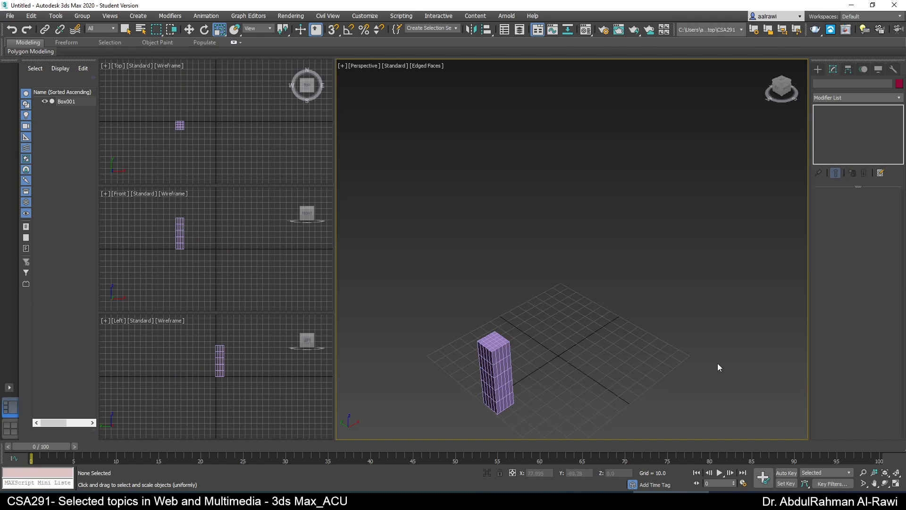
pyautogui.press('z')
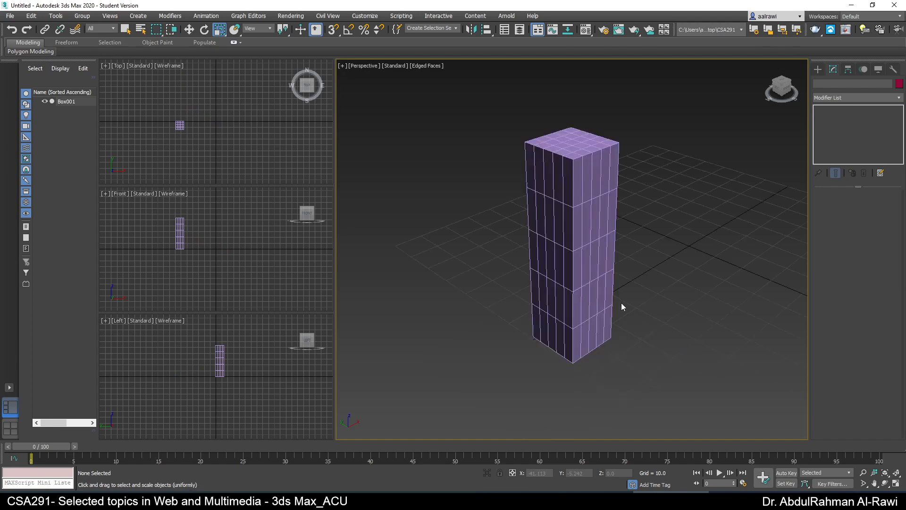
pyautogui.moveTo(622, 306); pyautogui.dragTo(503, 322, button='middle')
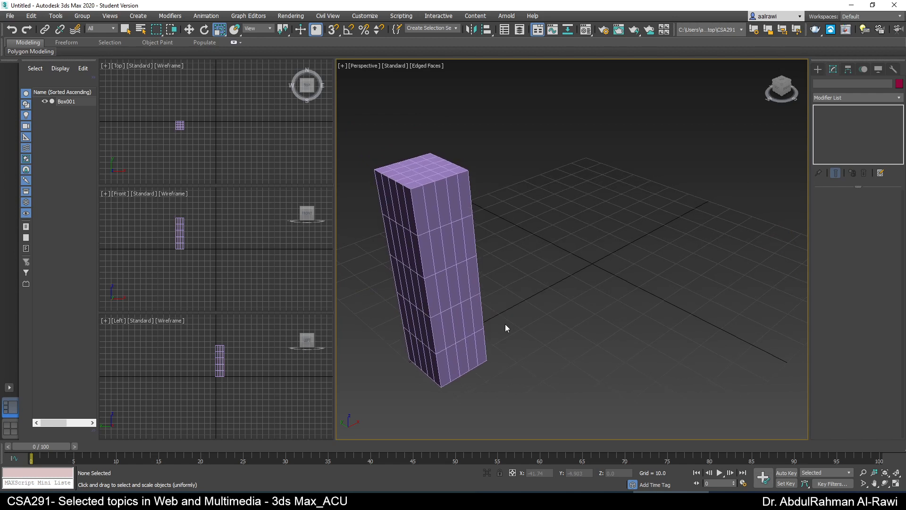
# Step: Copy the box along the X axis to about -33, and set the copy's length segments to 6 and width segments to 10
pyautogui.click(456, 293)
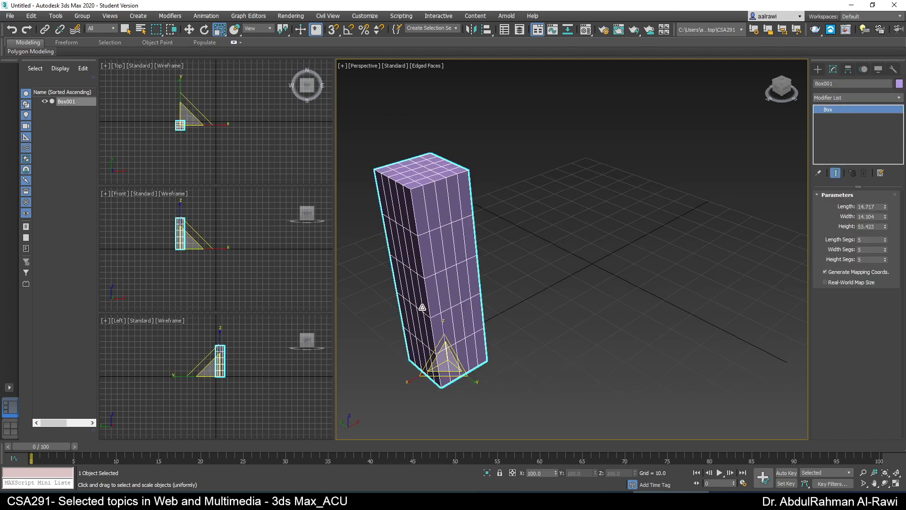
pyautogui.press('w')
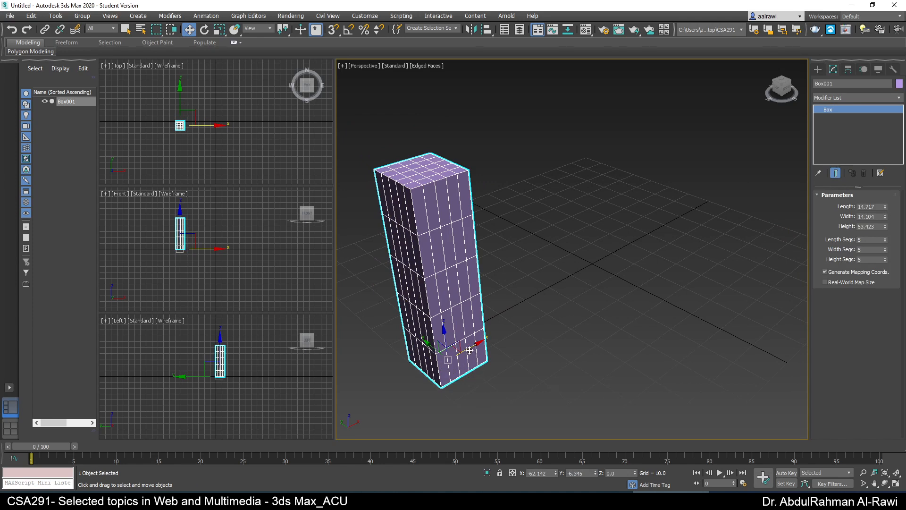
pyautogui.moveTo(470, 351)
pyautogui.keyDown('shift'); pyautogui.mouseDown()
pyautogui.moveTo(484, 321)
pyautogui.moveTo(552, 303)
pyautogui.mouseUp(); pyautogui.keyUp('shift')
pyautogui.click(454, 290)
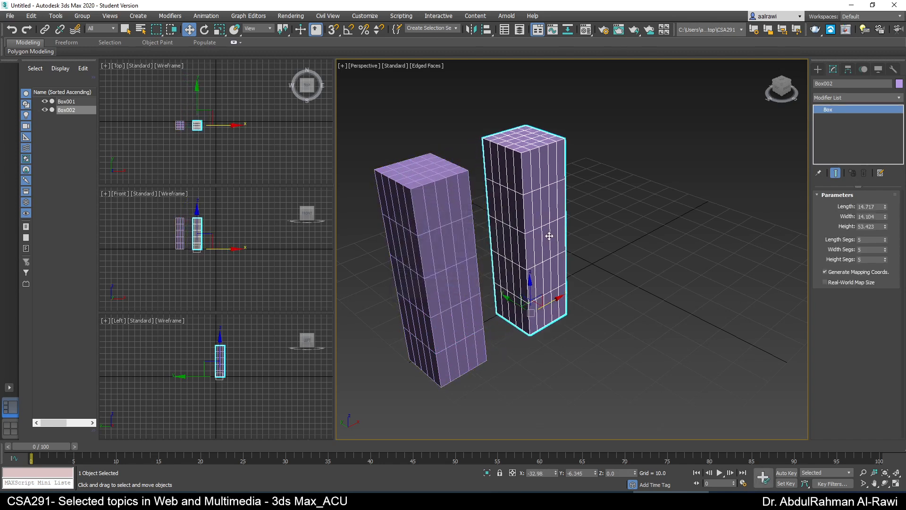
pyautogui.moveTo(885, 240)
pyautogui.mouseDown()
pyautogui.moveTo(890, 230)
pyautogui.moveTo(899, 238)
pyautogui.moveTo(889, 244)
pyautogui.mouseUp()
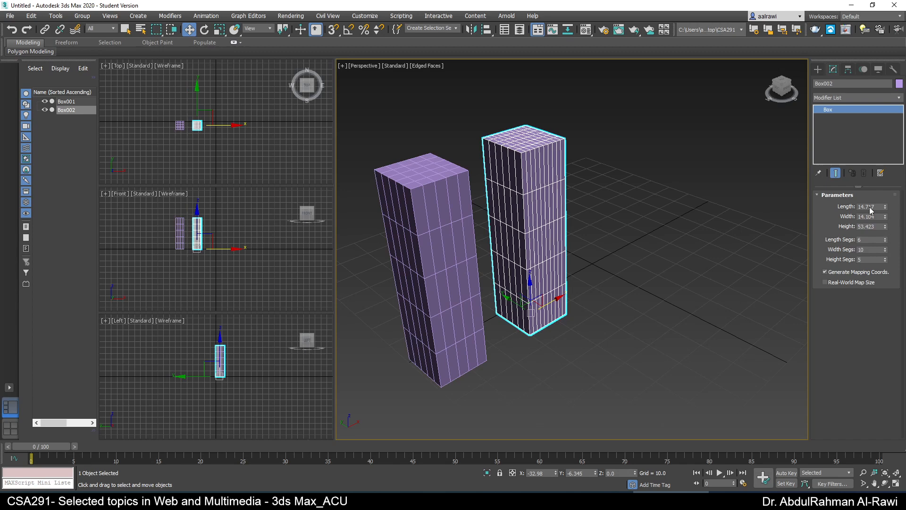
# Step: Add a Bend modifier to the copied box, try a bend angle of about 11.5, and reset the angle to 0
pyautogui.click(837, 96)
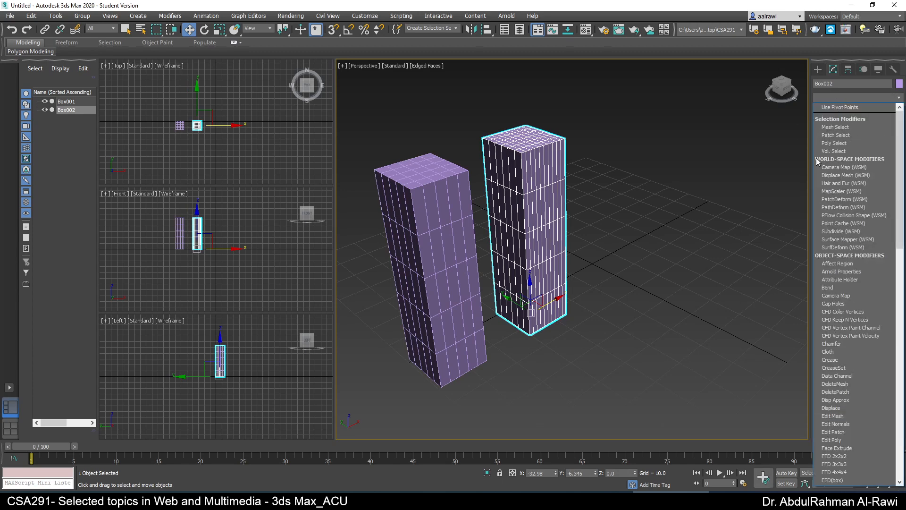
pyautogui.click(828, 286)
pyautogui.moveTo(880, 216); pyautogui.dragTo(881, 203)
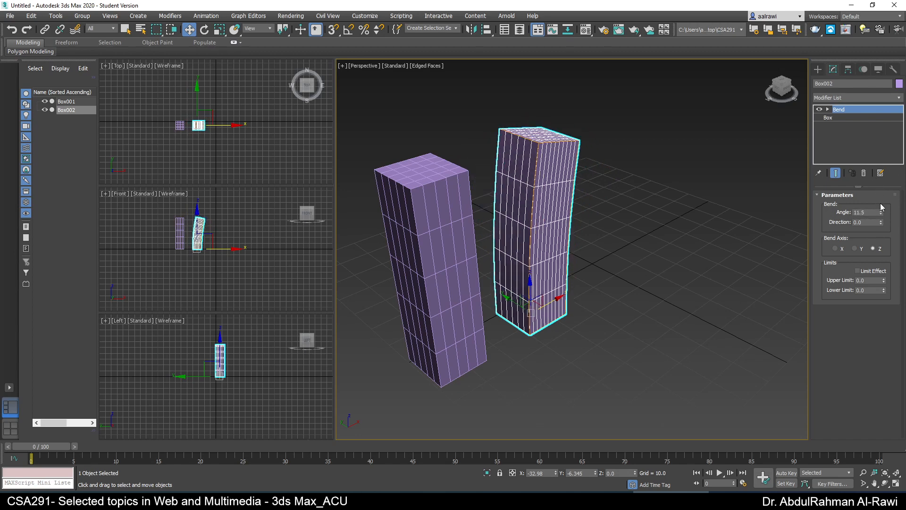
pyautogui.rightClick(880, 203)
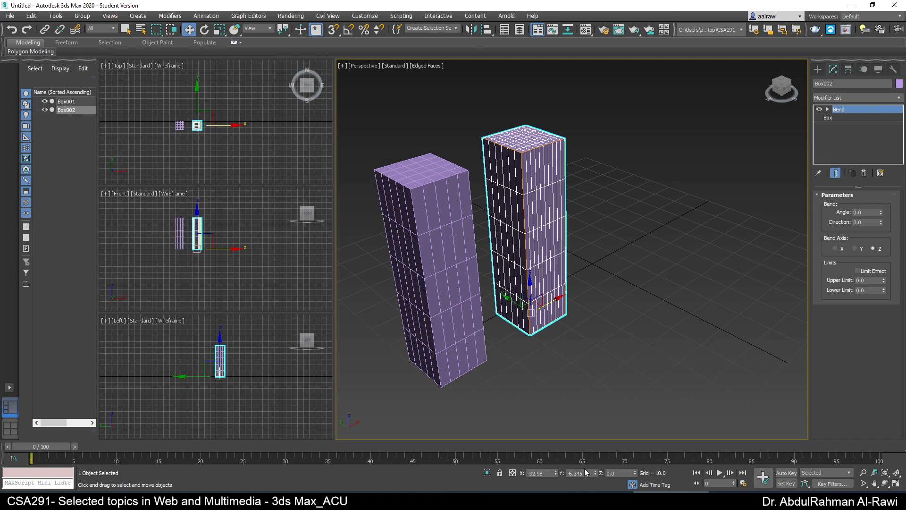
# Step: Clone the box with the Bend modifier along the X axis as two instances, spaced about 34 apart
pyautogui.moveTo(556, 295); pyautogui.dragTo(634, 258)
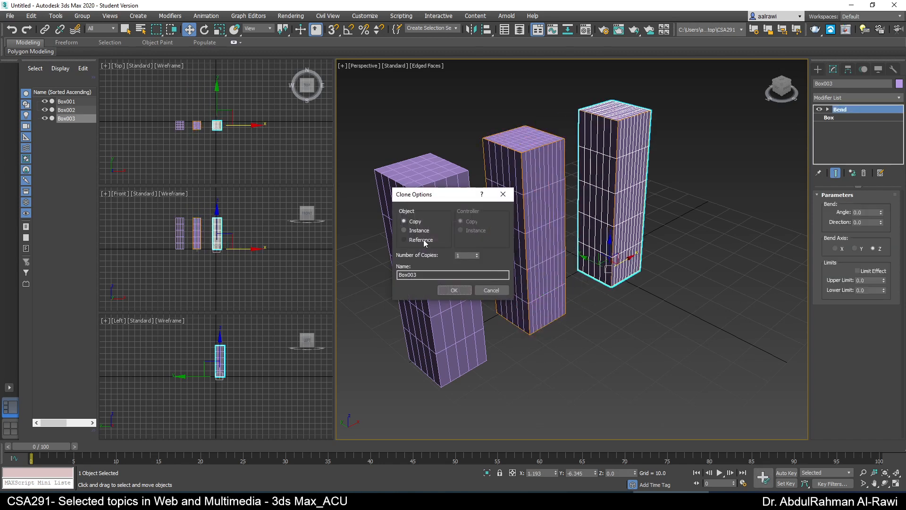
pyautogui.click(413, 231)
pyautogui.click(463, 287)
pyautogui.moveTo(624, 291)
pyautogui.mouseDown(button='middle')
pyautogui.moveTo(541, 345)
pyautogui.moveTo(619, 288)
pyautogui.moveTo(613, 278)
pyautogui.mouseUp(button='middle')
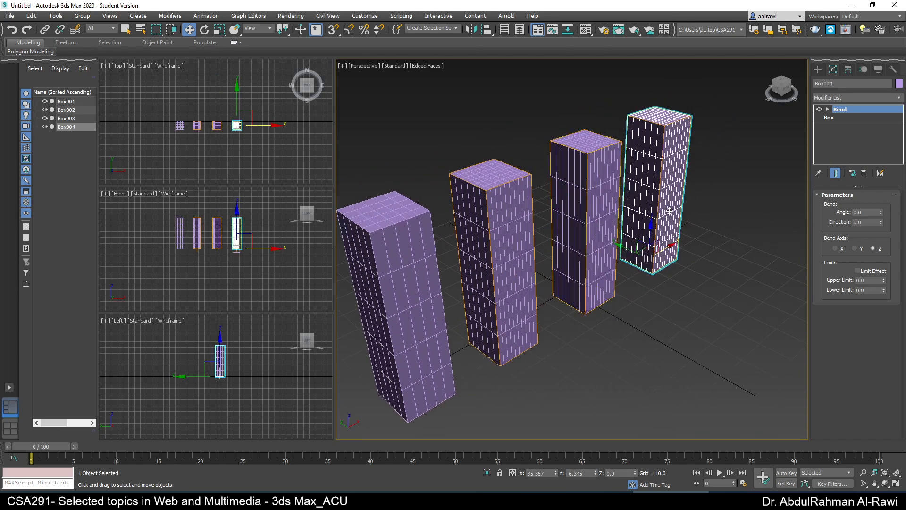
# Step: Select both instanced boxes and change their object color to dark purple
pyautogui.keyDown('ctrl'); pyautogui.click(592, 298); pyautogui.keyUp('ctrl')
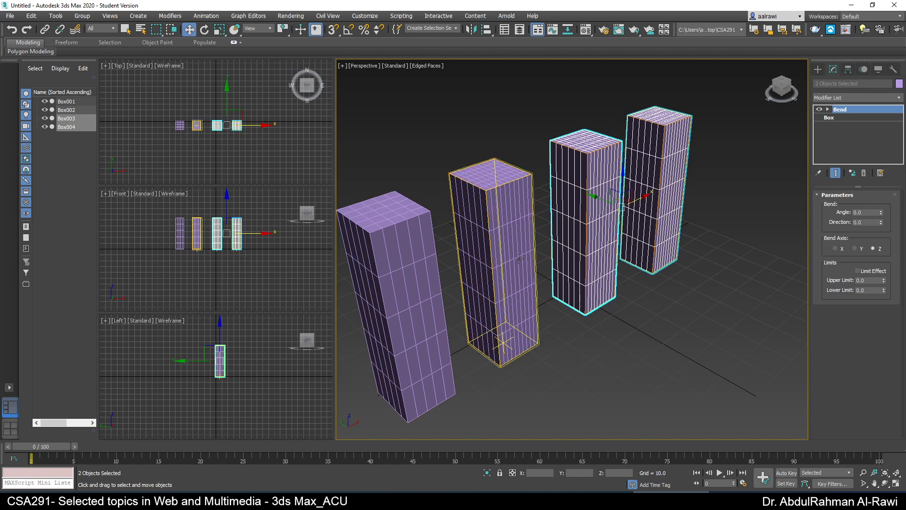
pyautogui.click(898, 85)
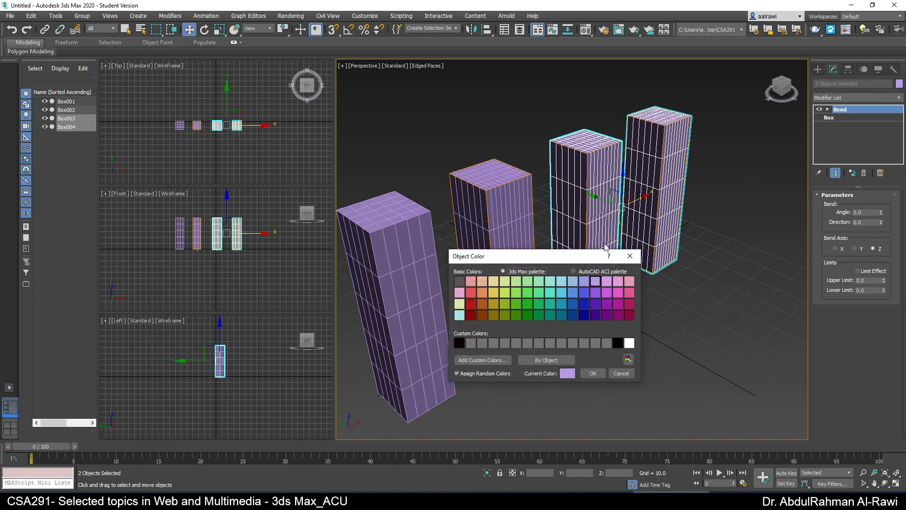
pyautogui.click(608, 314)
pyautogui.click(593, 374)
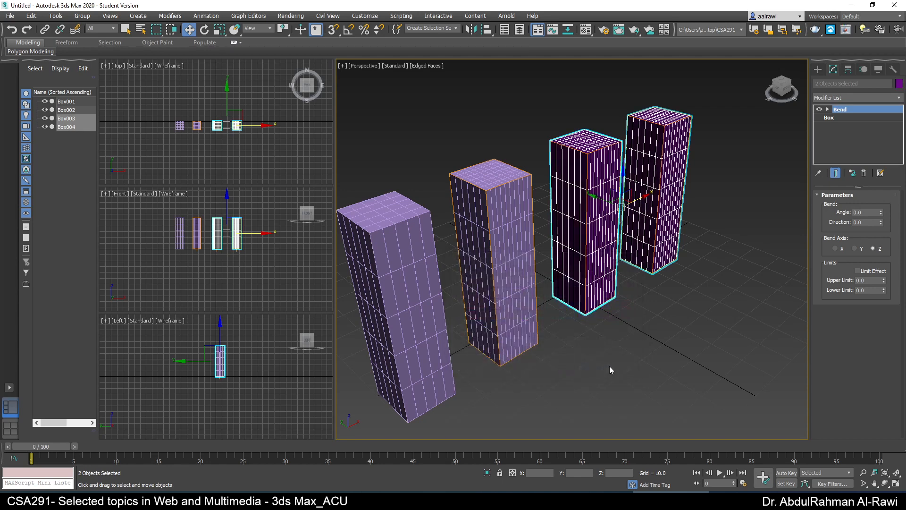
# Step: Show the Perspective view without edged faces, compare the source box with its two instances, and restore edged faces
pyautogui.press('F4')
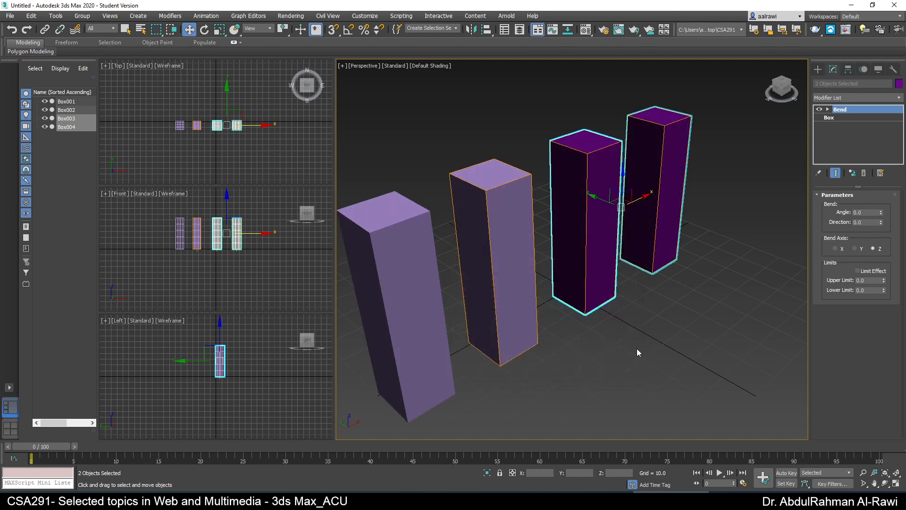
pyautogui.click(495, 252)
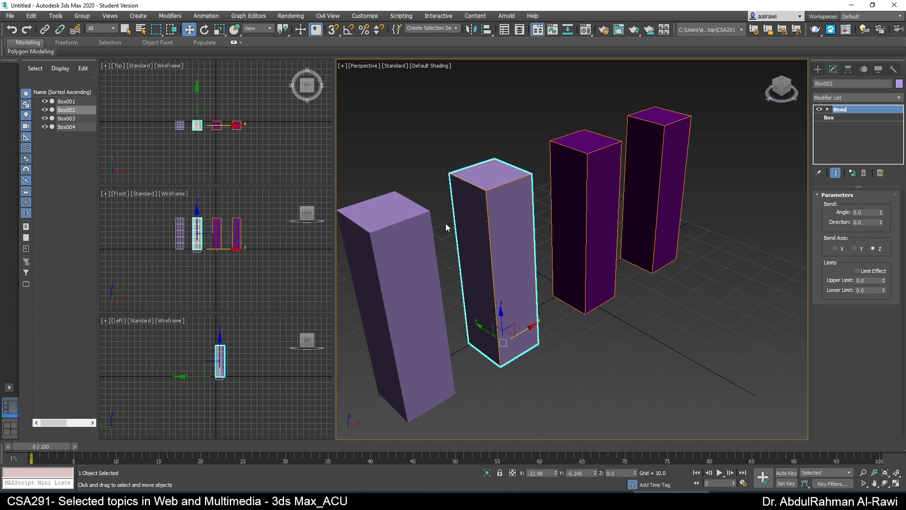
pyautogui.click(651, 198)
pyautogui.click(592, 202)
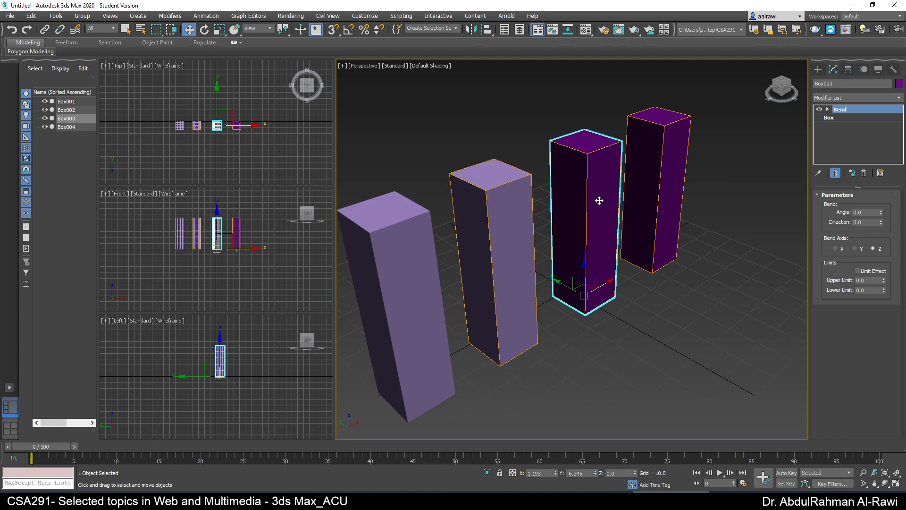
pyautogui.press('F4')
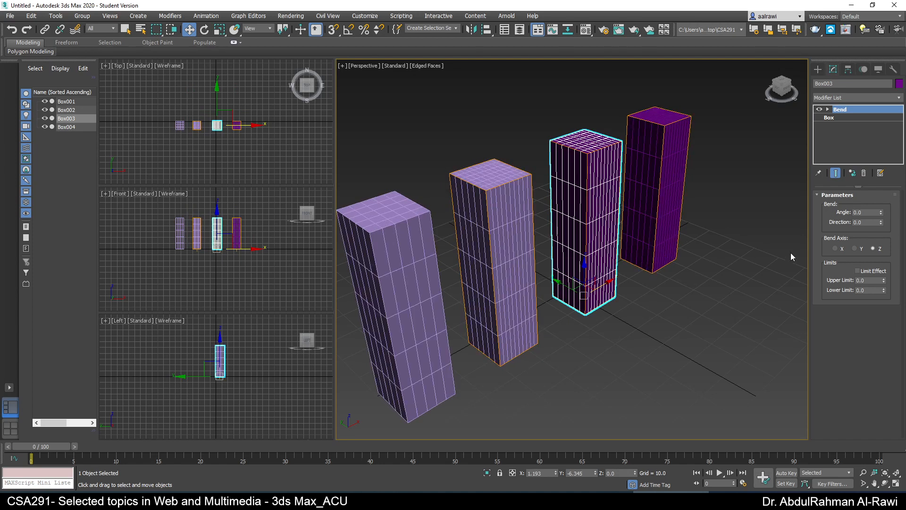
# Step: In the base Box parameters of the first instance, reset the width and height segments to 1
pyautogui.click(839, 117)
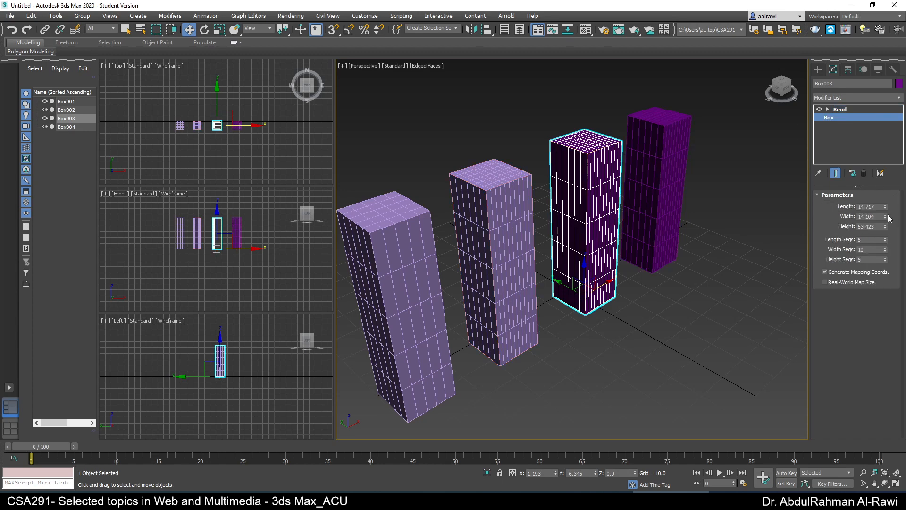
pyautogui.moveTo(885, 243); pyautogui.dragTo(897, 239)
pyautogui.rightClick(886, 251)
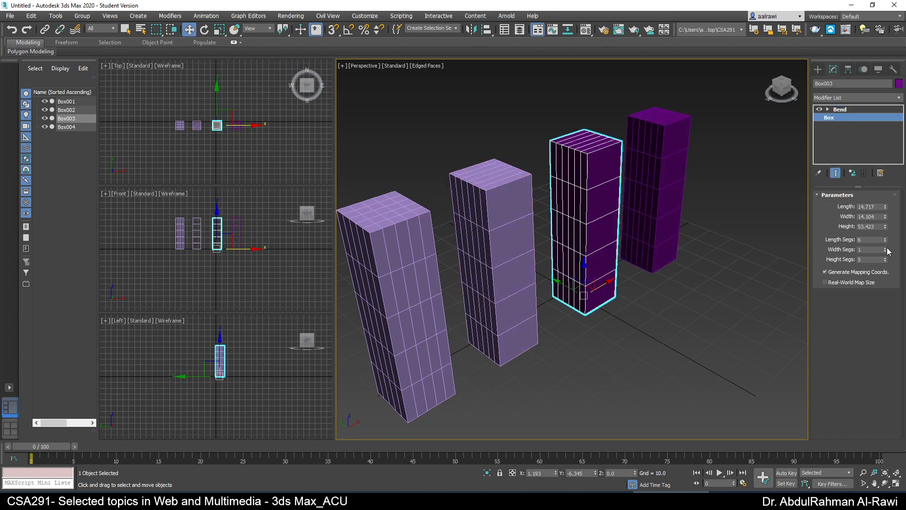
pyautogui.rightClick(885, 260)
# Step: Set the first instance's height to about 47, length to about 15.5 and width to about 13.7
pyautogui.moveTo(885, 227); pyautogui.dragTo(893, 207)
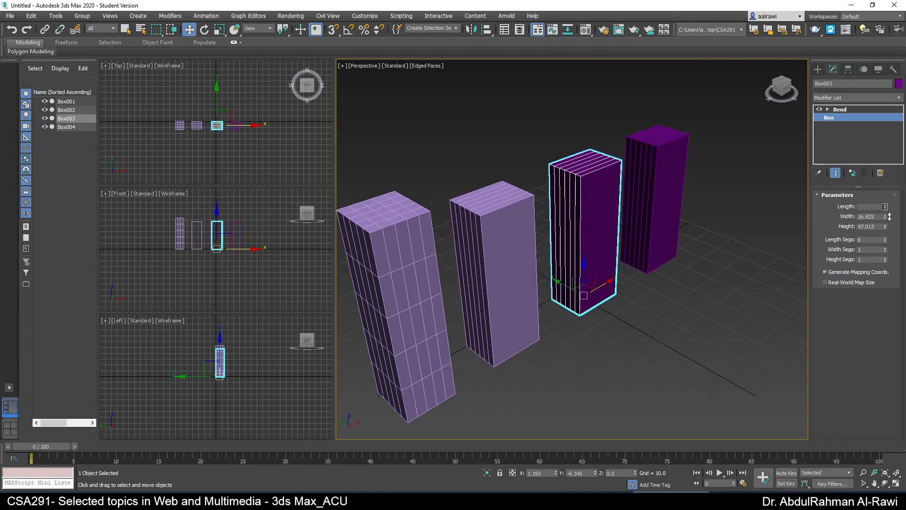
pyautogui.moveTo(885, 206)
pyautogui.mouseDown()
pyautogui.moveTo(881, 214)
pyautogui.moveTo(882, 195)
pyautogui.mouseUp()
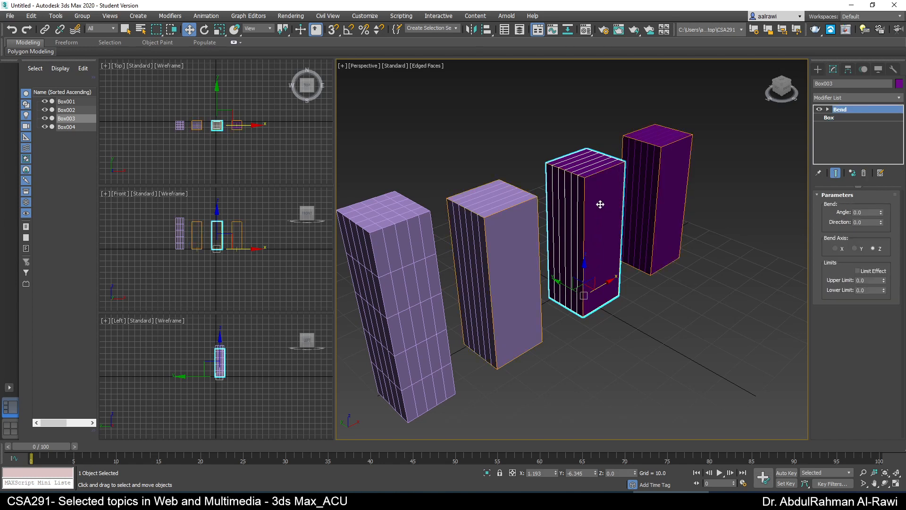
pyautogui.click(682, 161)
pyautogui.click(585, 226)
pyautogui.click(851, 117)
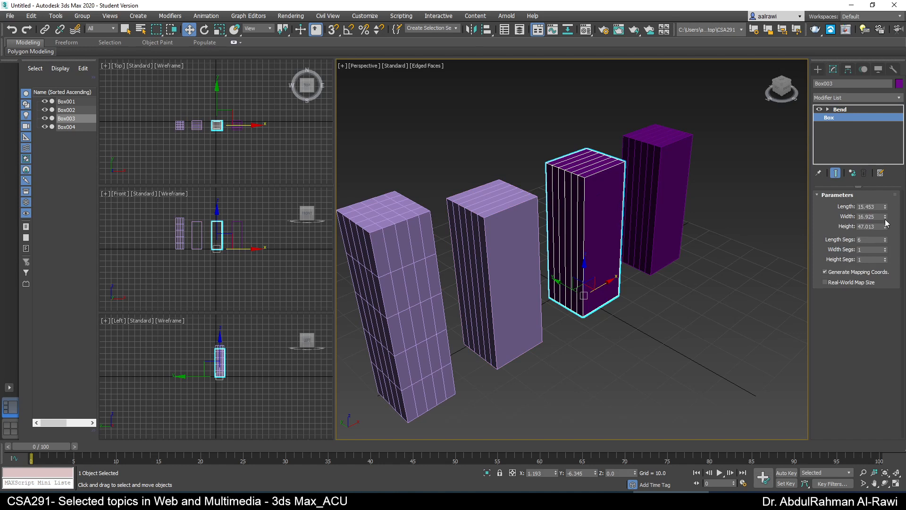
pyautogui.moveTo(885, 218)
pyautogui.mouseDown()
pyautogui.moveTo(874, 216)
pyautogui.moveTo(879, 227)
pyautogui.mouseUp()
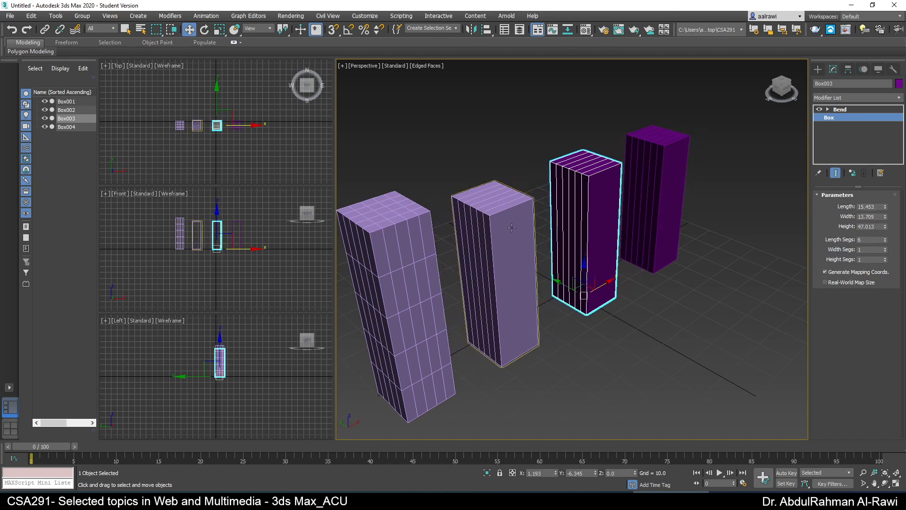
# Step: Reduce the light purple source box's height to about 39 in its base Box parameters
pyautogui.click(512, 248)
pyautogui.click(845, 117)
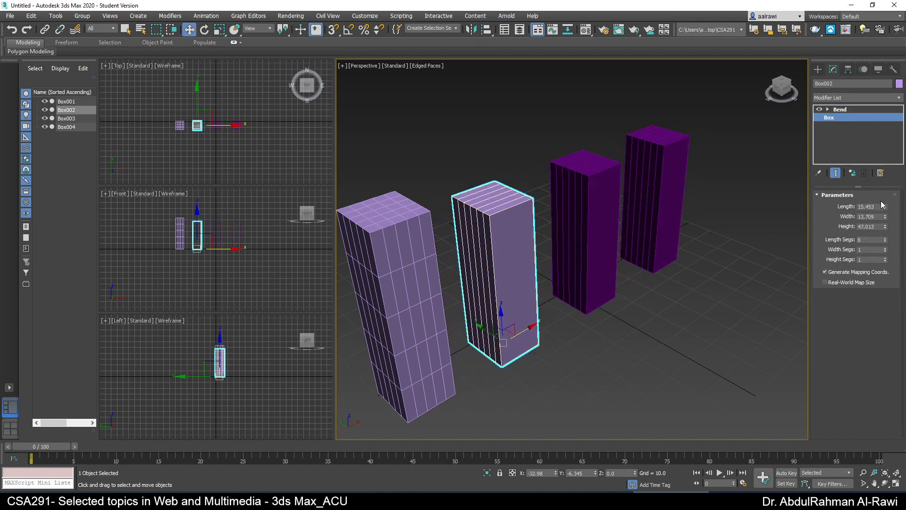
pyautogui.moveTo(886, 229)
pyautogui.mouseDown()
pyautogui.moveTo(883, 243)
pyautogui.moveTo(881, 226)
pyautogui.moveTo(878, 237)
pyautogui.mouseUp()
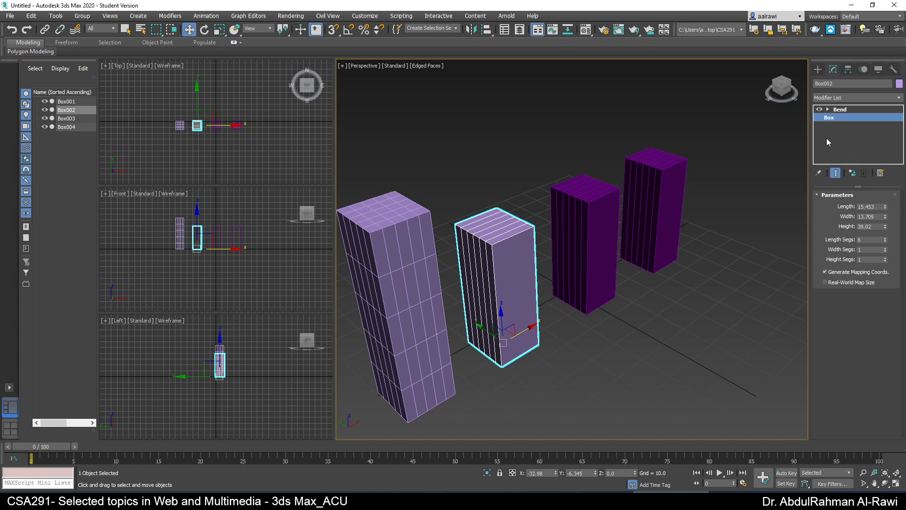
# Step: Try a bend angle of about -1.5 with a direction of about -7 on the source box
pyautogui.click(634, 192)
pyautogui.click(499, 258)
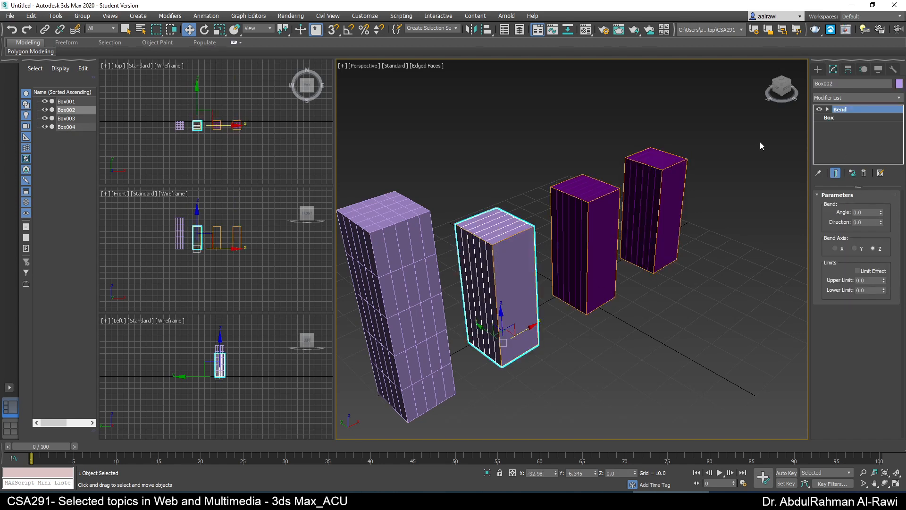
pyautogui.moveTo(881, 222)
pyautogui.mouseDown()
pyautogui.moveTo(889, 236)
pyautogui.moveTo(878, 184)
pyautogui.moveTo(881, 244)
pyautogui.moveTo(873, 215)
pyautogui.mouseUp()
# Step: Set the source box's length, width and height segments to 10 each
pyautogui.click(837, 118)
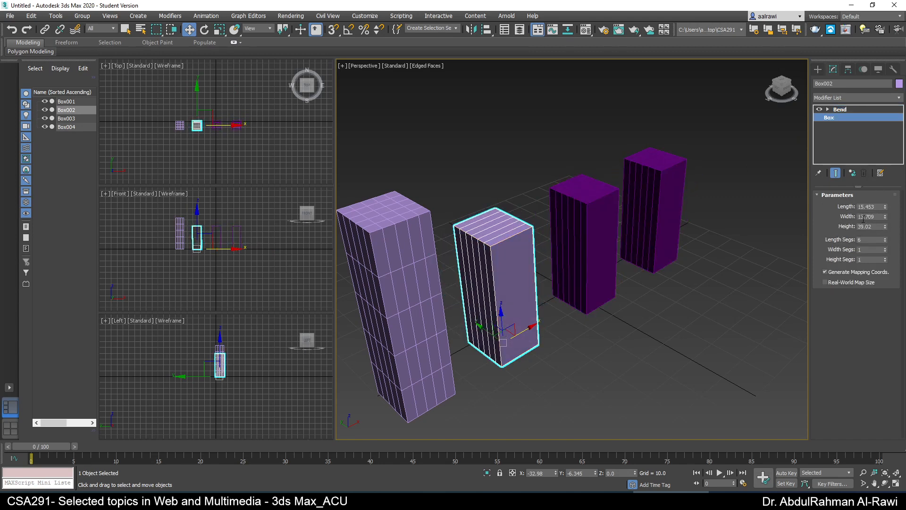
pyautogui.doubleClick(870, 239)
pyautogui.write('10')
pyautogui.press('Tab')
pyautogui.write('10')
pyautogui.press('Tab')
pyautogui.write('10')
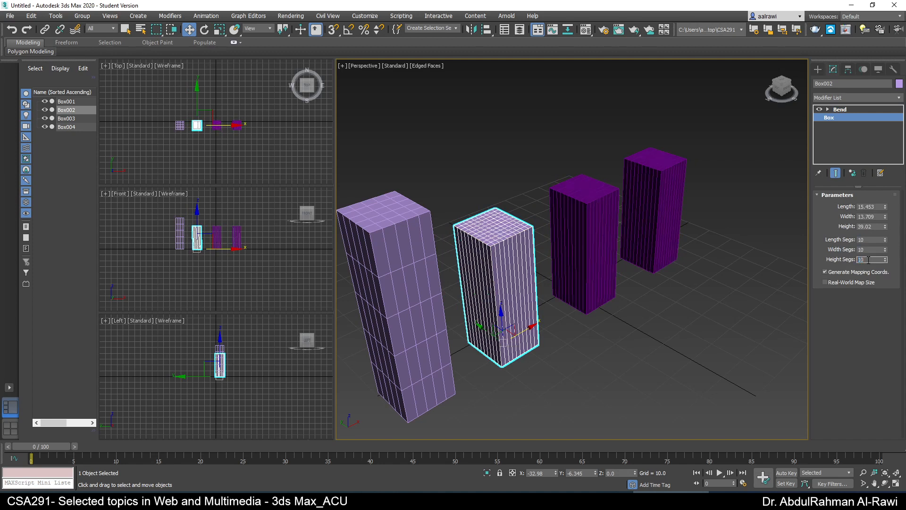
pyautogui.press('Tab')
# Step: Reset the source box's bend direction to 0, try bend angles of about 5.5 and -3, and reset the angle to 0
pyautogui.click(857, 110)
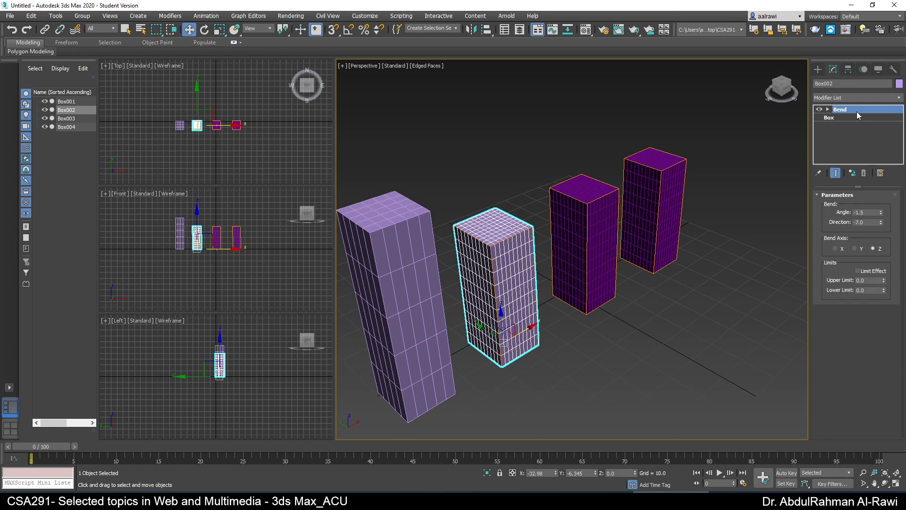
pyautogui.rightClick(881, 221)
pyautogui.rightClick(882, 212)
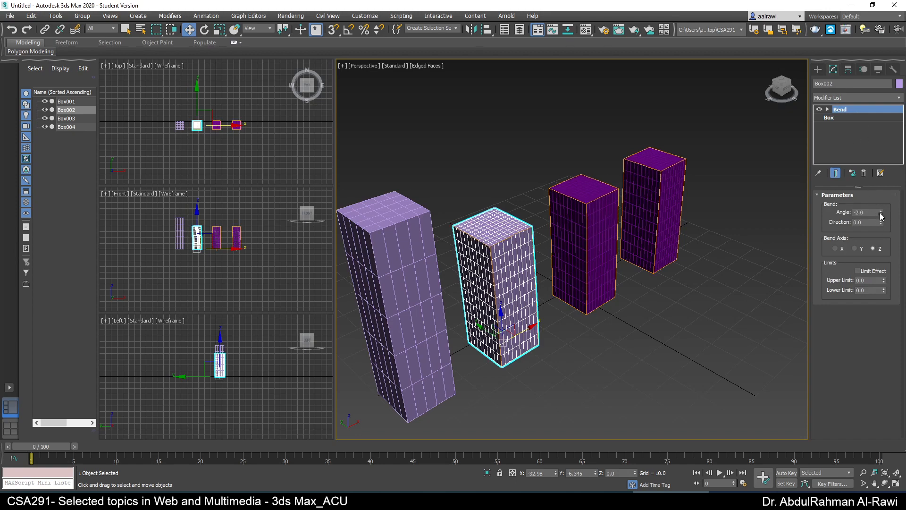
pyautogui.moveTo(881, 212)
pyautogui.mouseDown()
pyautogui.moveTo(879, 191)
pyautogui.moveTo(879, 225)
pyautogui.moveTo(872, 210)
pyautogui.moveTo(860, 212)
pyautogui.moveTo(858, 185)
pyautogui.moveTo(882, 235)
pyautogui.moveTo(869, 190)
pyautogui.moveTo(866, 220)
pyautogui.moveTo(877, 208)
pyautogui.moveTo(887, 219)
pyautogui.moveTo(884, 208)
pyautogui.mouseUp()
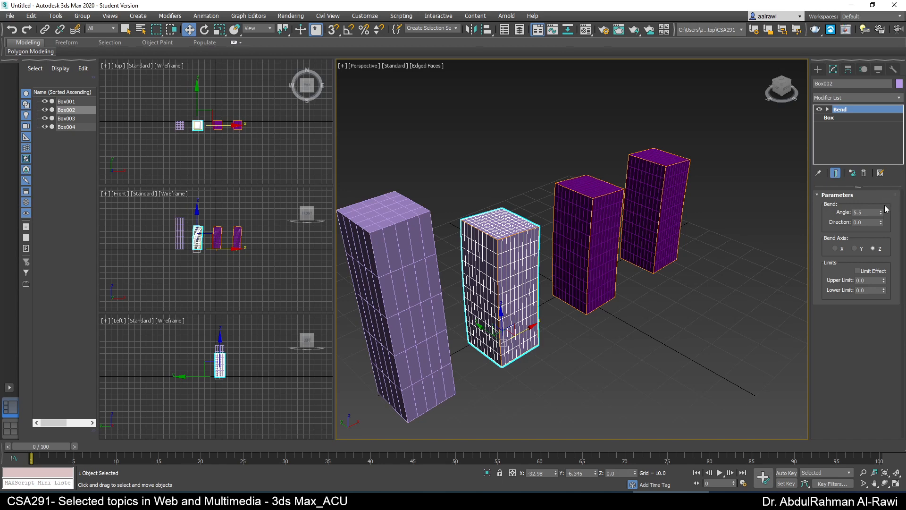
pyautogui.moveTo(880, 214)
pyautogui.mouseDown()
pyautogui.moveTo(889, 225)
pyautogui.moveTo(888, 217)
pyautogui.moveTo(882, 224)
pyautogui.mouseUp()
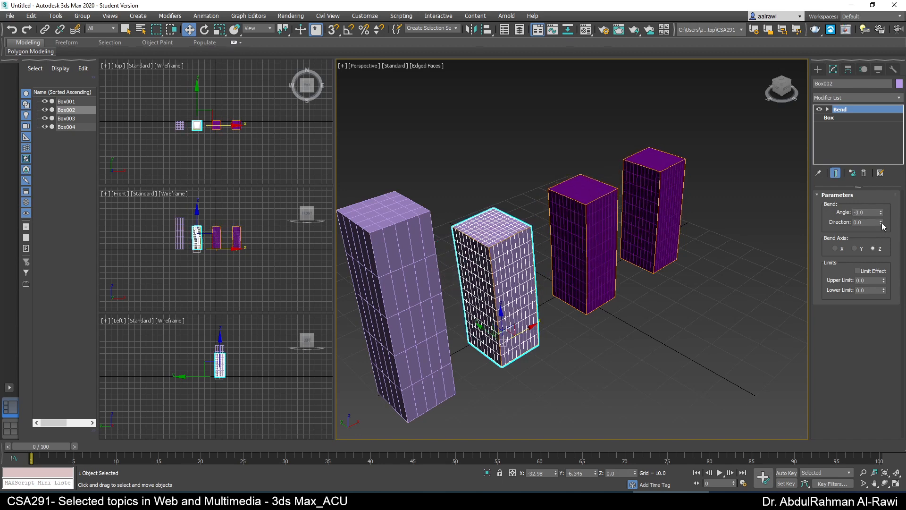
pyautogui.hotkey('ctrl', 'z')
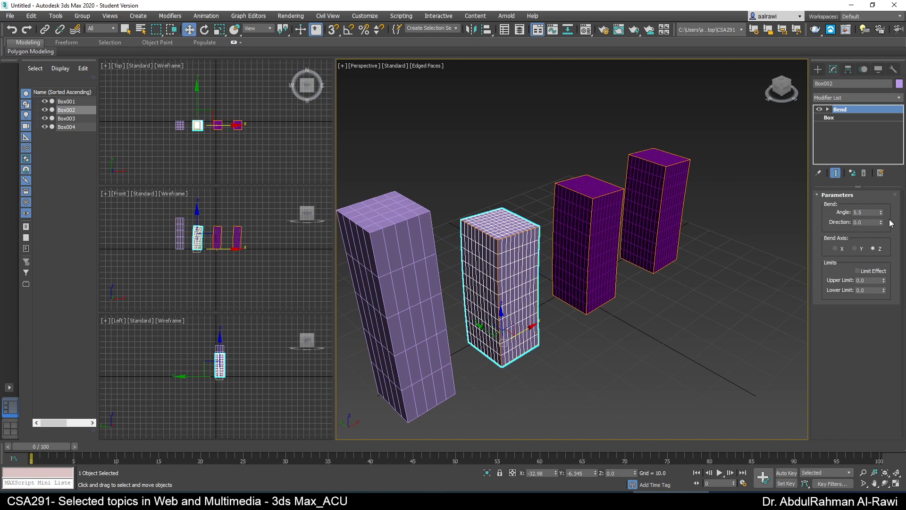
pyautogui.rightClick(881, 214)
pyautogui.click(777, 227)
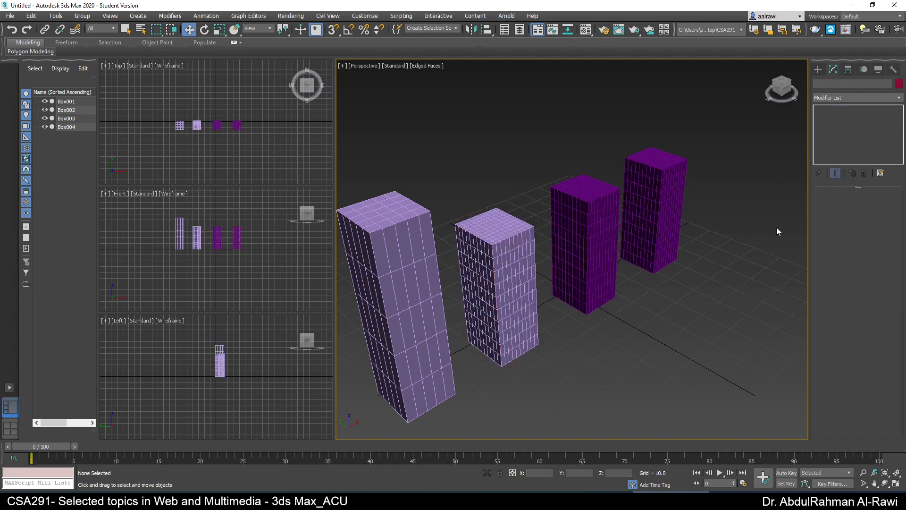
# Step: Compare the modifier stacks of the original box, its independent copy and the two instances
pyautogui.click(421, 273)
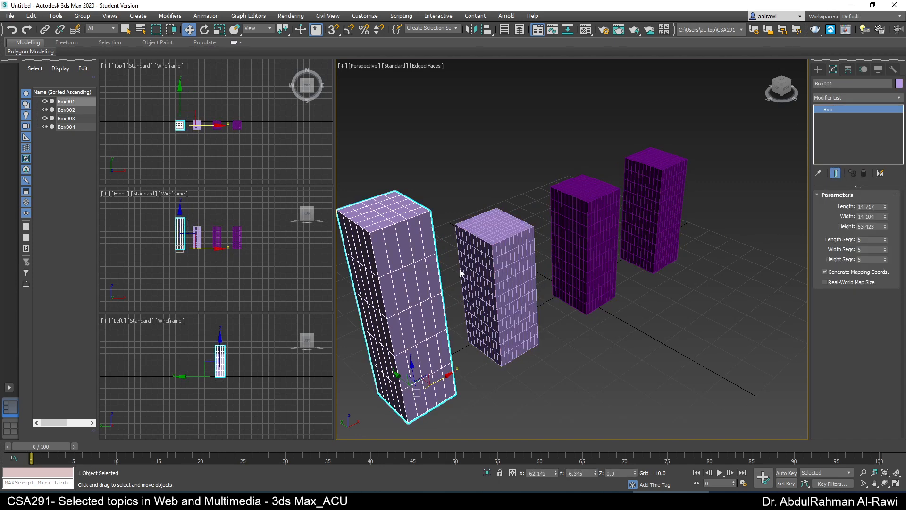
pyautogui.click(479, 263)
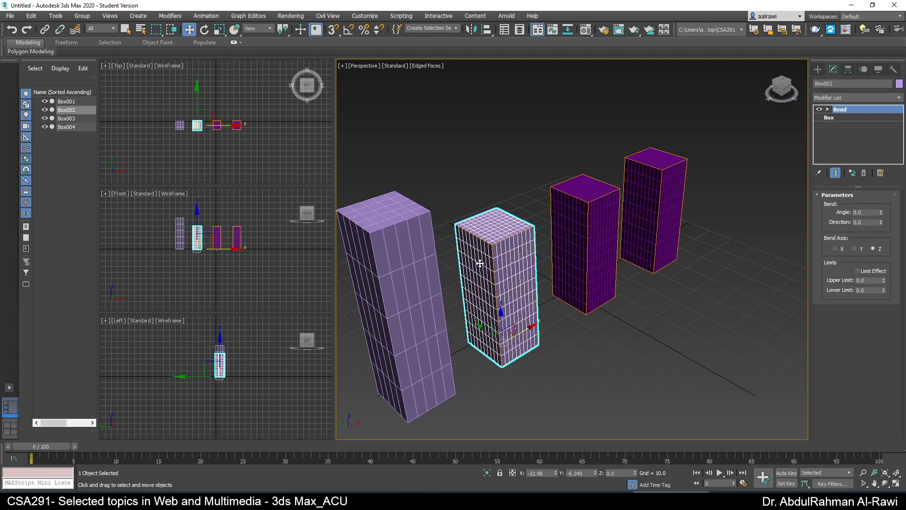
pyautogui.click(402, 284)
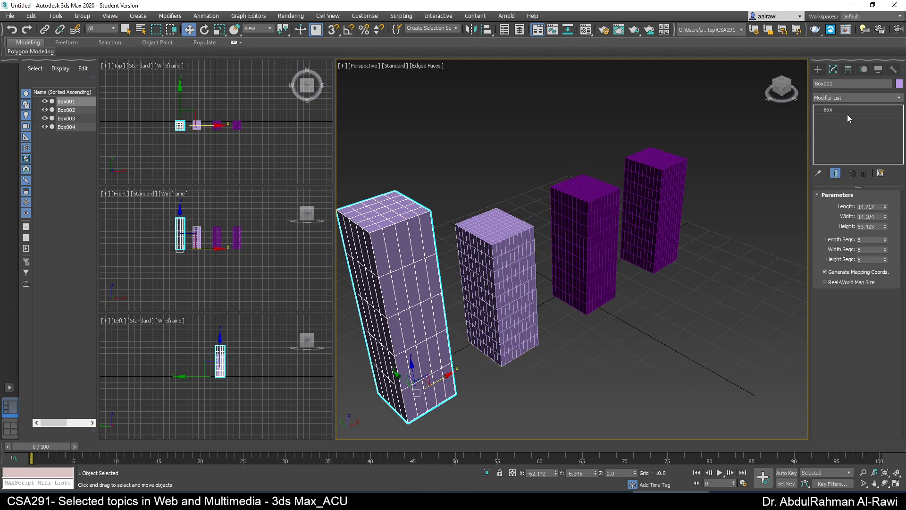
pyautogui.click(495, 288)
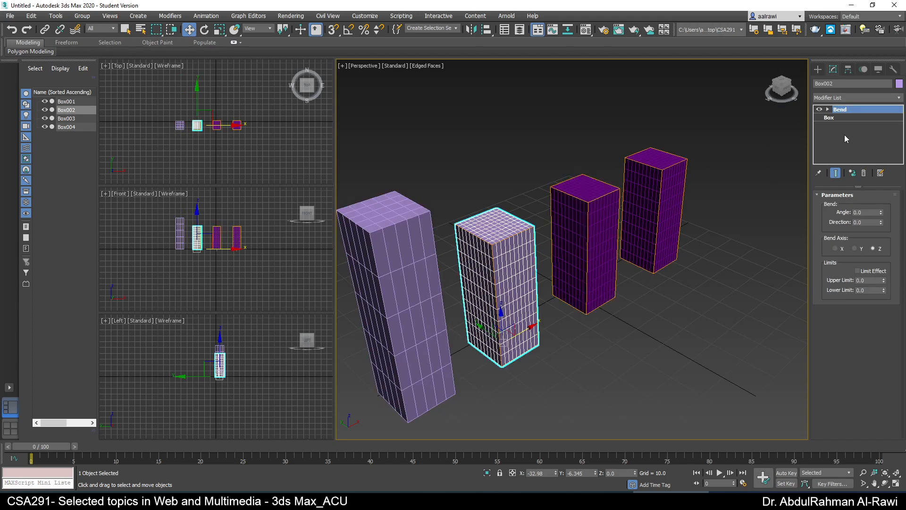
pyautogui.click(586, 246)
pyautogui.click(654, 212)
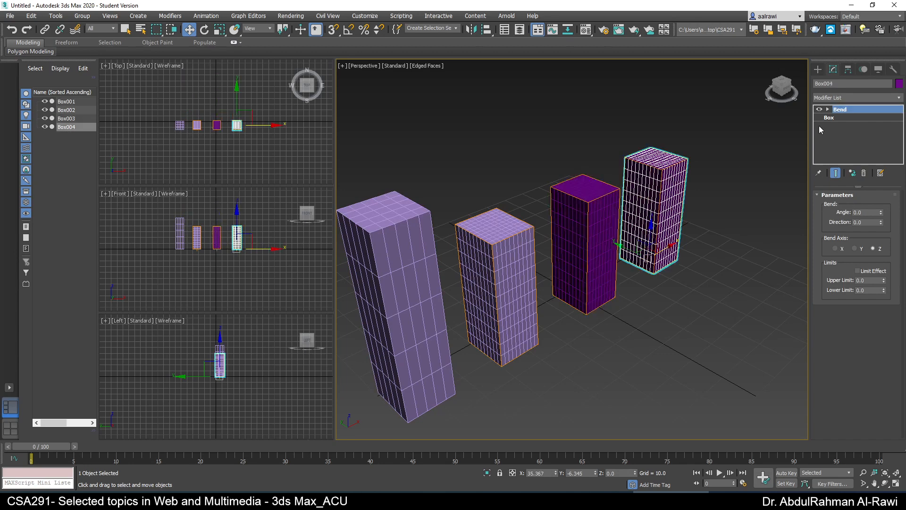
pyautogui.click(397, 307)
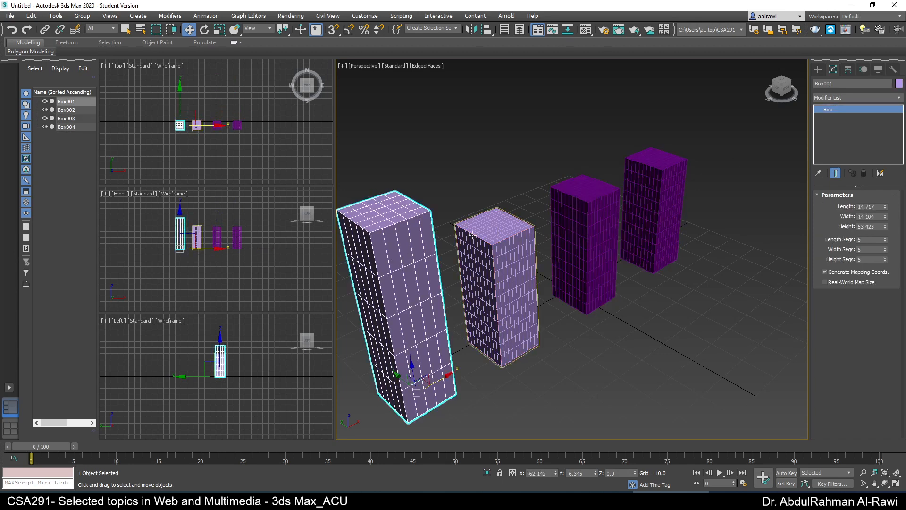
# Step: Remove the Bend modifier from the light purple source box and check the first instance's modifier stack
pyautogui.click(496, 288)
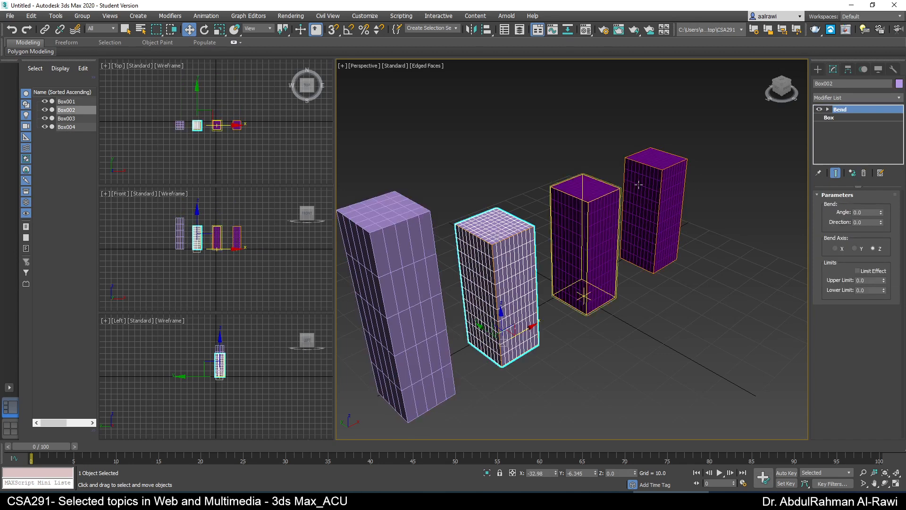
pyautogui.click(863, 174)
pyautogui.click(585, 245)
# Step: Move the farthest instanced box along the Y axis to about -33.7
pyautogui.click(664, 211)
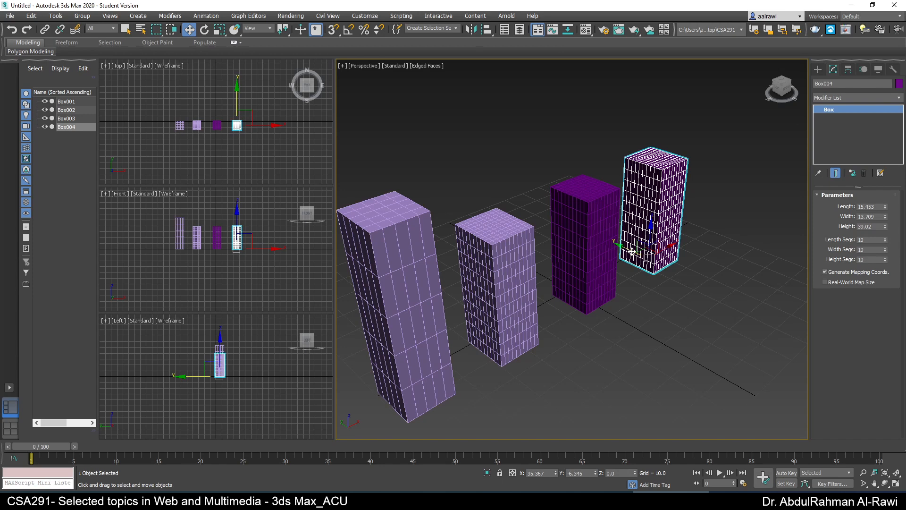
pyautogui.moveTo(631, 252); pyautogui.dragTo(693, 290)
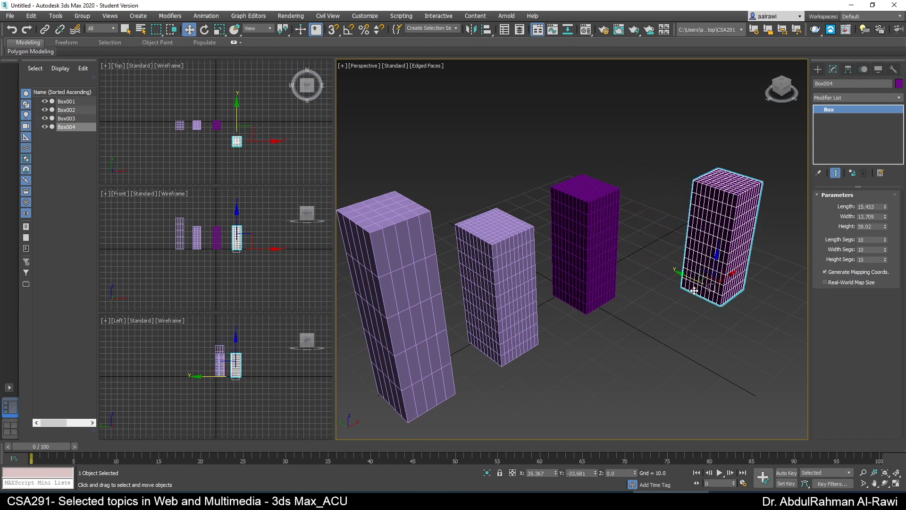
# Step: Undo the last box move and clone the farthest purple box as a Reference at about Y -40.1
pyautogui.hotkey('ctrl', 'z')
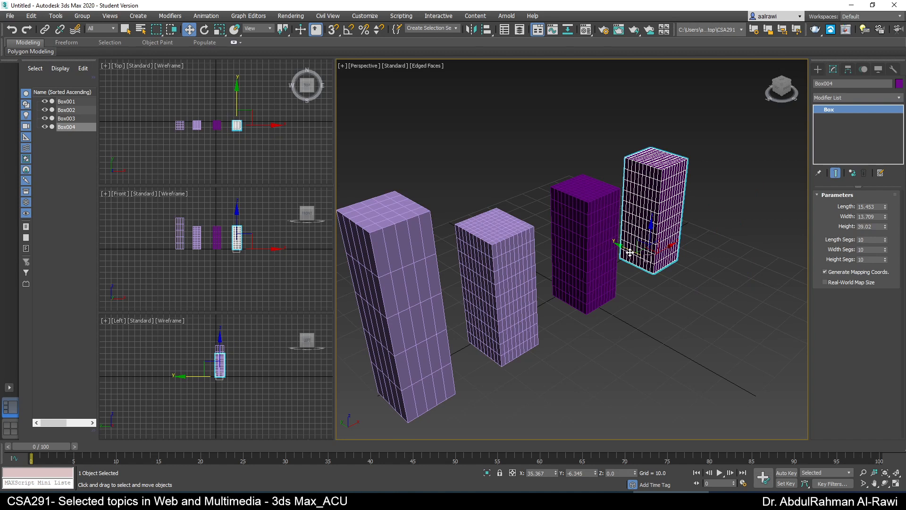
pyautogui.moveTo(631, 253)
pyautogui.keyDown('shift'); pyautogui.mouseDown()
pyautogui.moveTo(703, 281)
pyautogui.moveTo(713, 298)
pyautogui.mouseUp(); pyautogui.keyUp('shift')
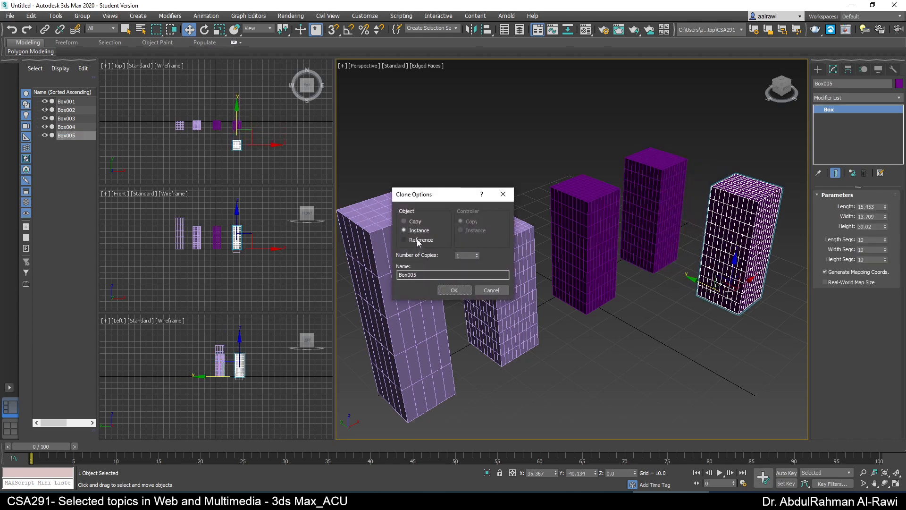
pyautogui.click(461, 291)
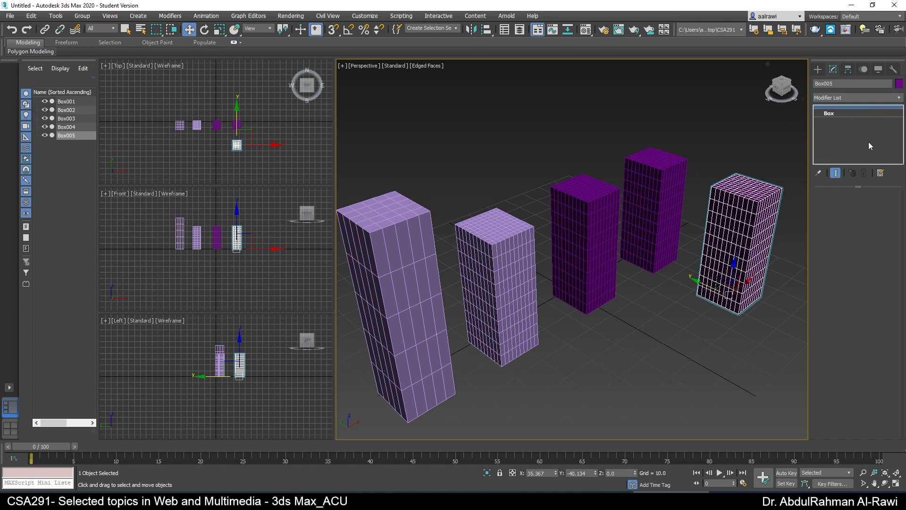
# Step: Set the reference box's width to about 15.08 and the farthest instance's height to about 39.8
pyautogui.click(830, 113)
pyautogui.moveTo(885, 207)
pyautogui.mouseDown()
pyautogui.moveTo(891, 203)
pyautogui.moveTo(885, 213)
pyautogui.mouseUp()
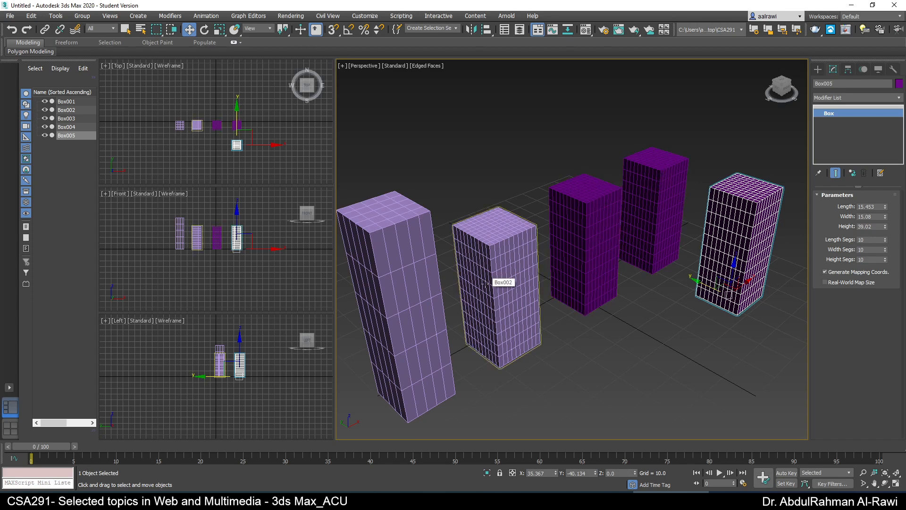
pyautogui.click(649, 199)
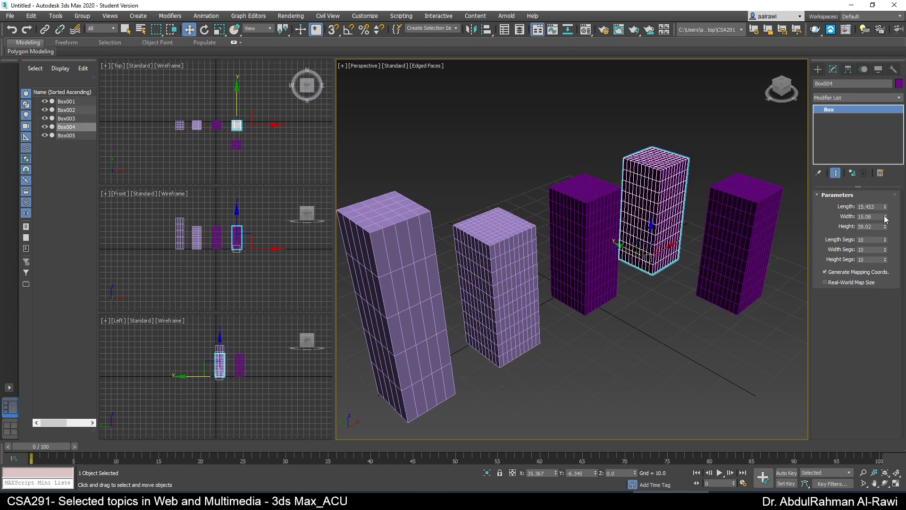
pyautogui.moveTo(885, 227)
pyautogui.mouseDown()
pyautogui.moveTo(890, 182)
pyautogui.moveTo(886, 255)
pyautogui.moveTo(880, 227)
pyautogui.mouseUp()
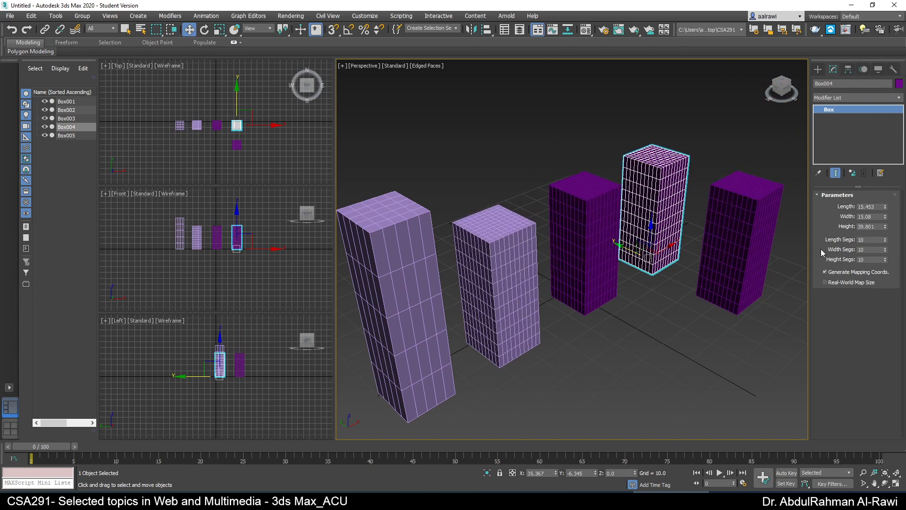
# Step: Add a Bend modifier to the reference box with an angle of 59
pyautogui.click(745, 229)
pyautogui.click(849, 99)
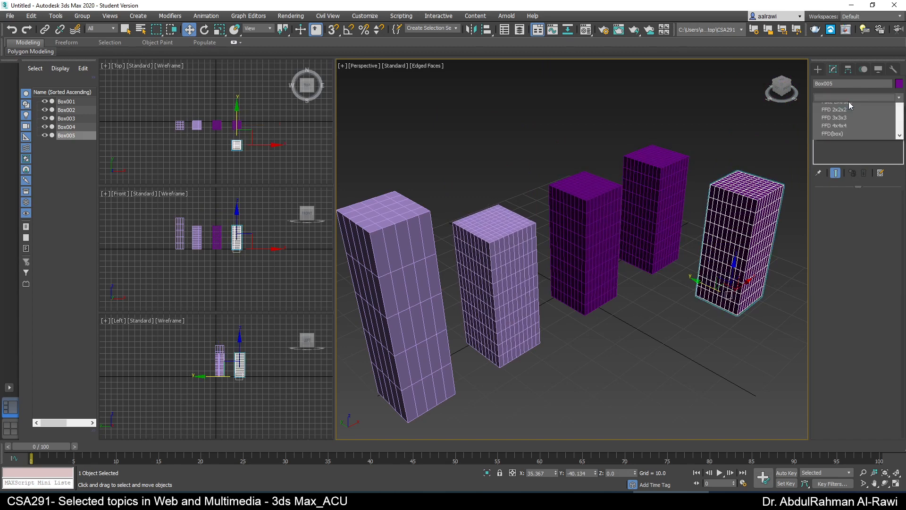
pyautogui.click(838, 288)
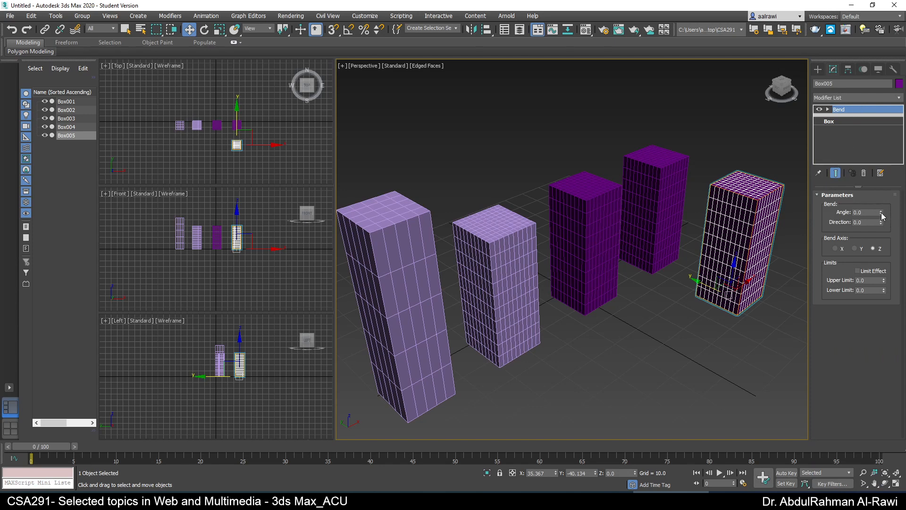
pyautogui.moveTo(881, 212); pyautogui.dragTo(13, 161)
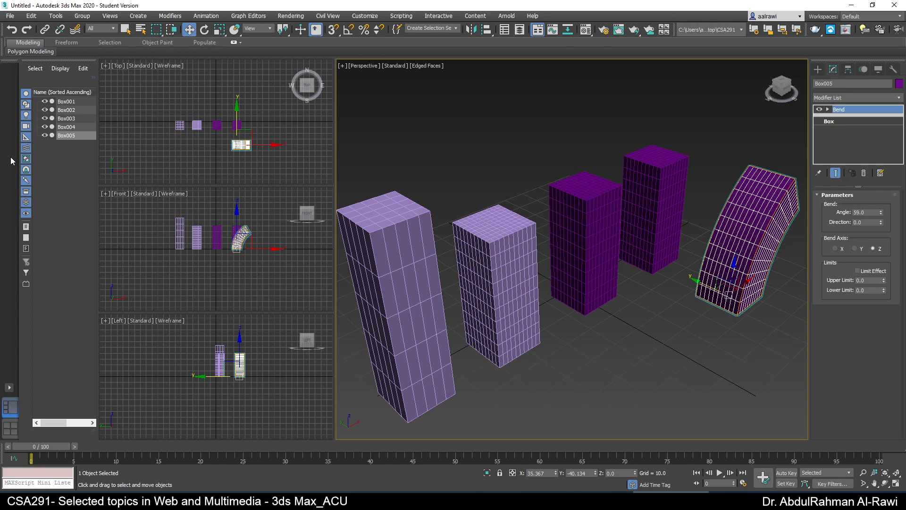
# Step: Add a Taper to the reference box, move it below the stack's reference line, and set amount -0.58 and curve 2.77
pyautogui.click(826, 97)
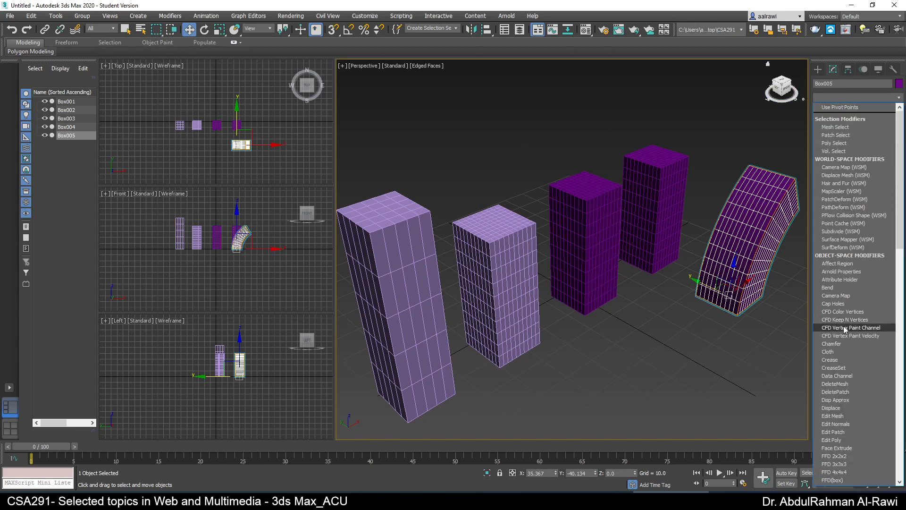
pyautogui.press('t')
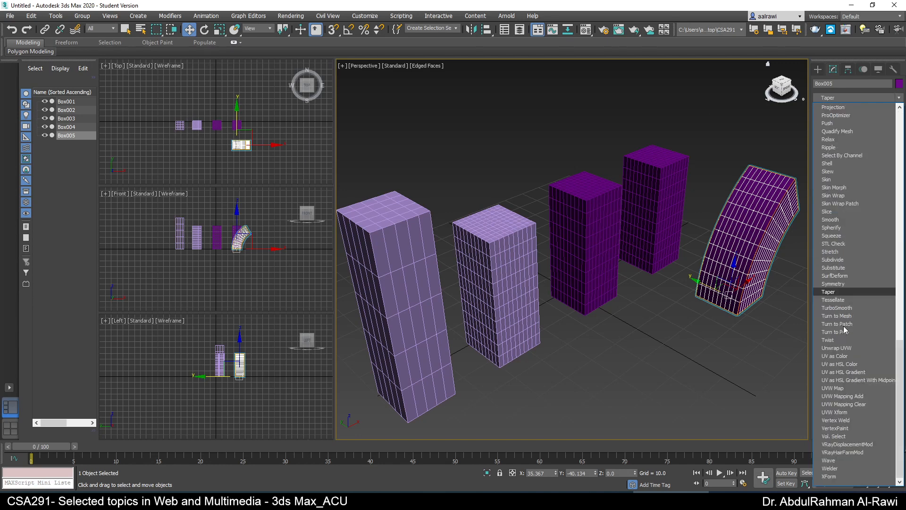
pyautogui.press('Return')
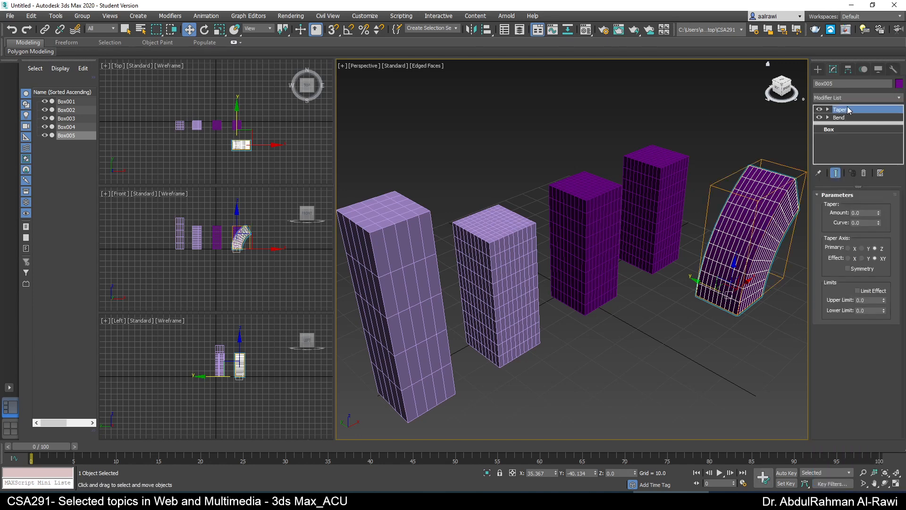
pyautogui.moveTo(847, 109); pyautogui.dragTo(847, 129)
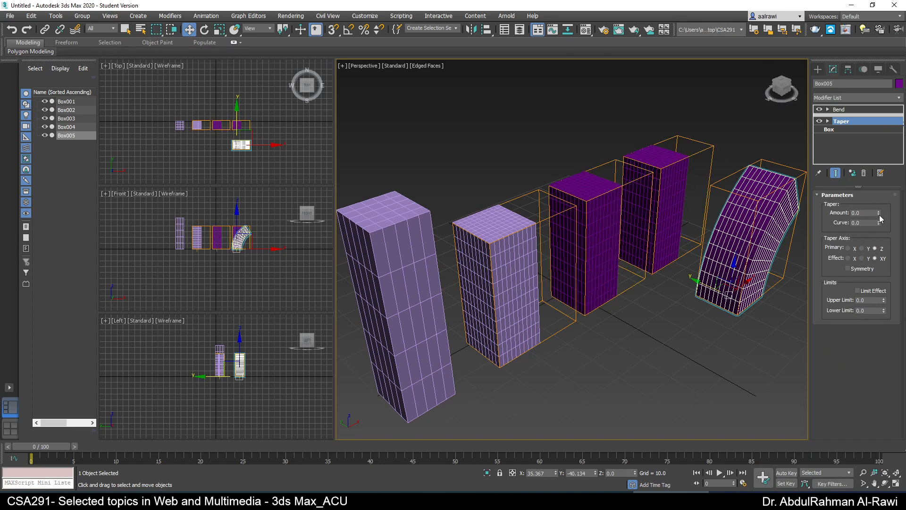
pyautogui.moveTo(879, 214); pyautogui.dragTo(889, 91)
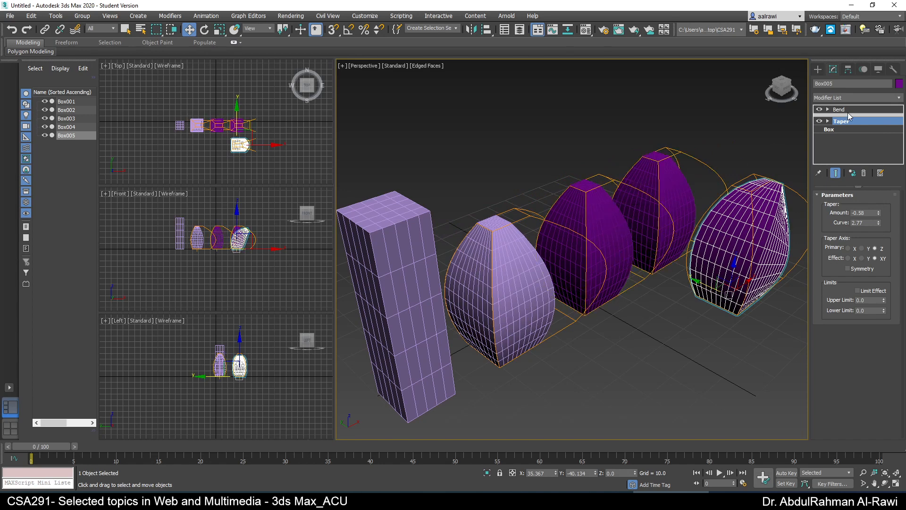
# Step: Remove the Bend modifier from the reference box, keeping the object and its Taper
pyautogui.click(848, 111)
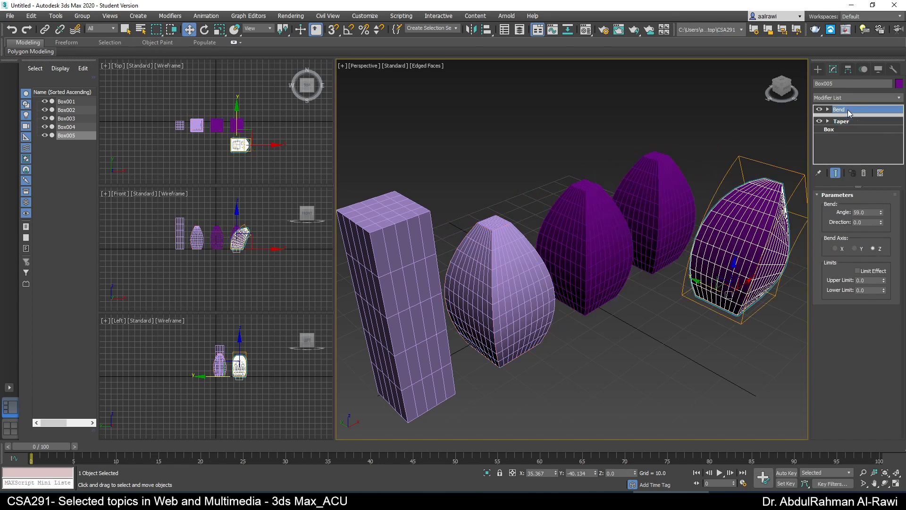
pyautogui.press('Delete')
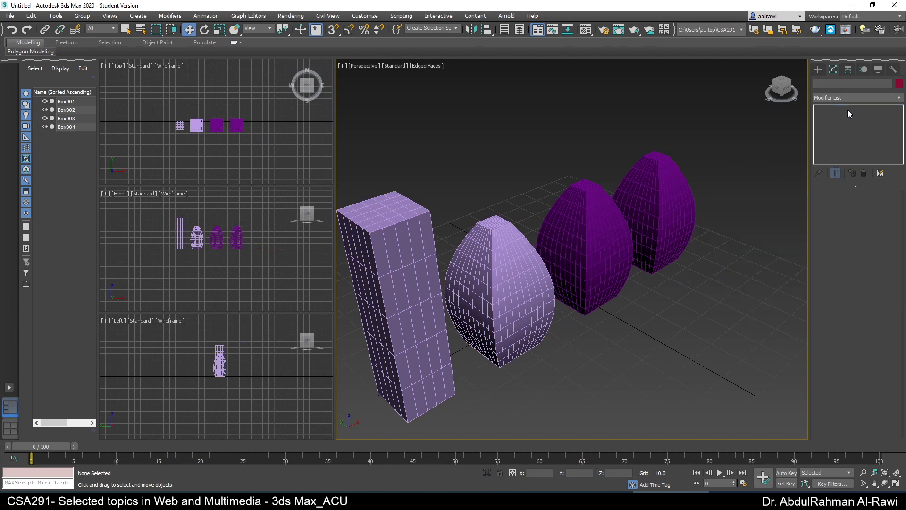
pyautogui.hotkey('ctrl', 'z')
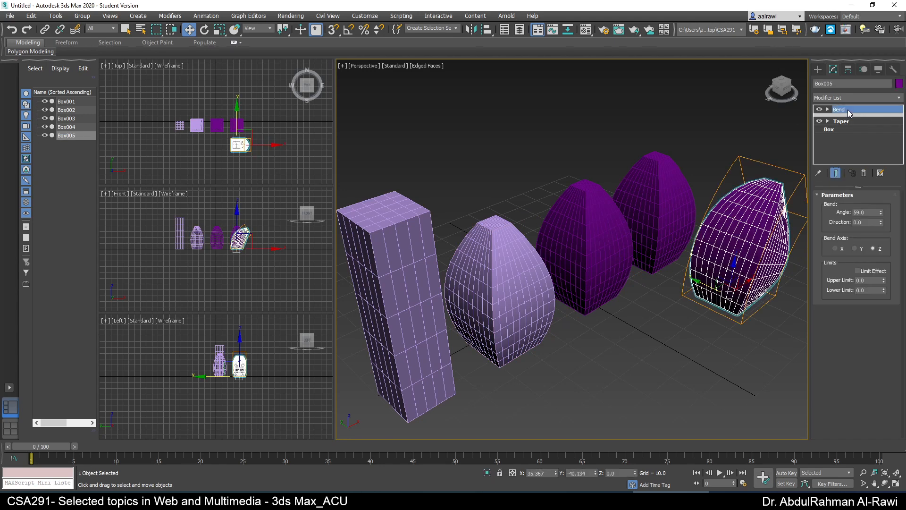
pyautogui.click(864, 174)
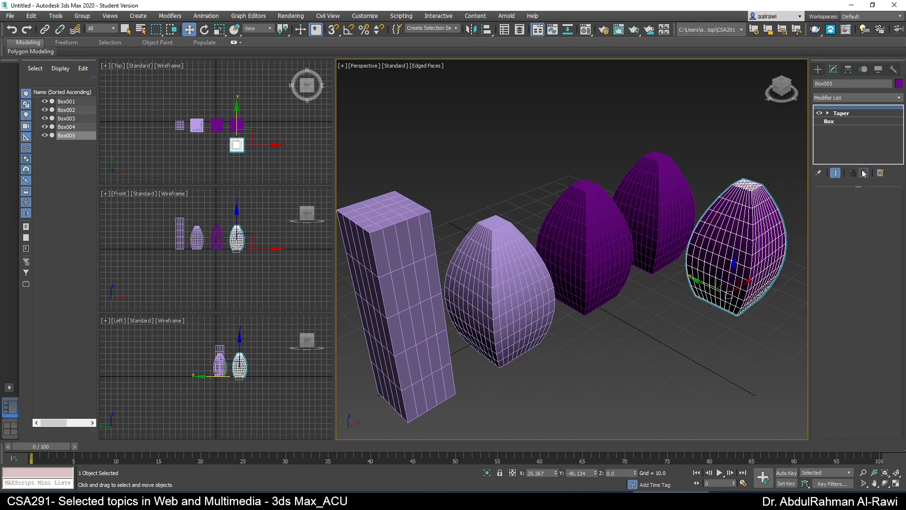
# Step: Add a Twist modifier to the reference box above the shared Taper, with an angle of 289
pyautogui.click(850, 98)
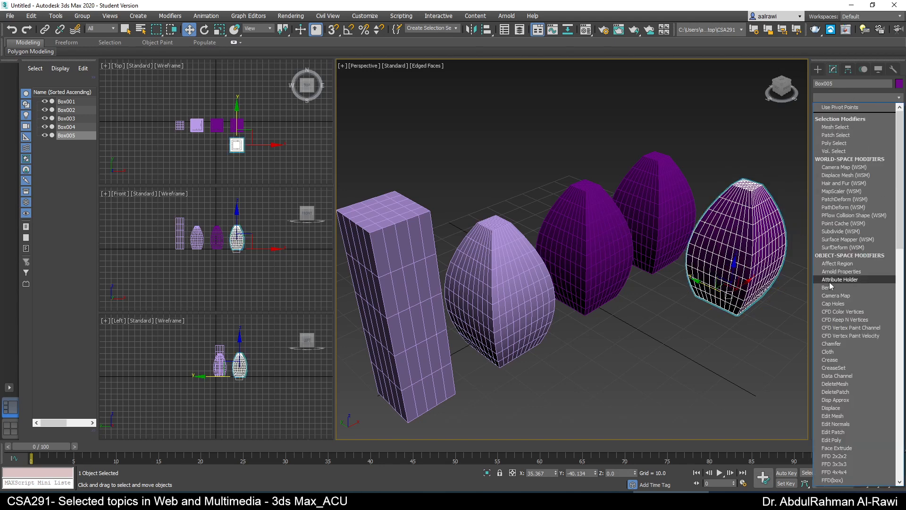
pyautogui.write('tw')
pyautogui.click(830, 340)
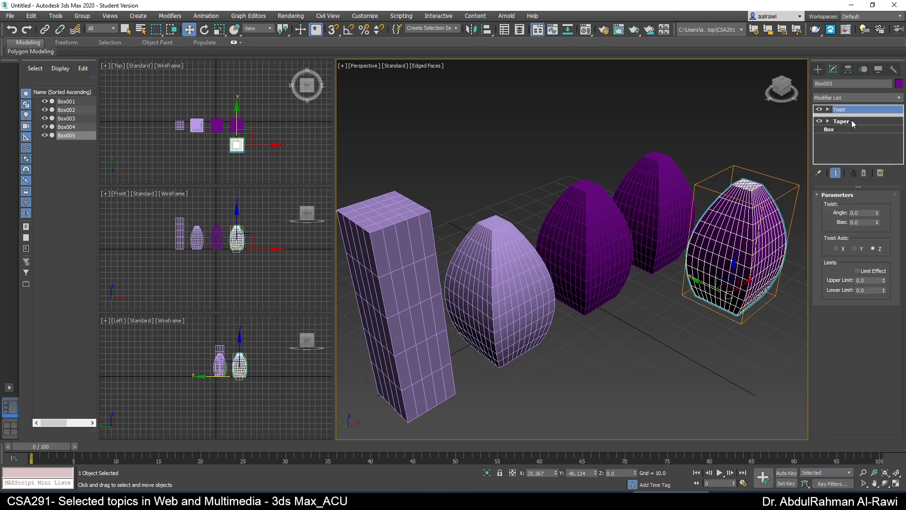
pyautogui.moveTo(877, 213); pyautogui.dragTo(786, 438)
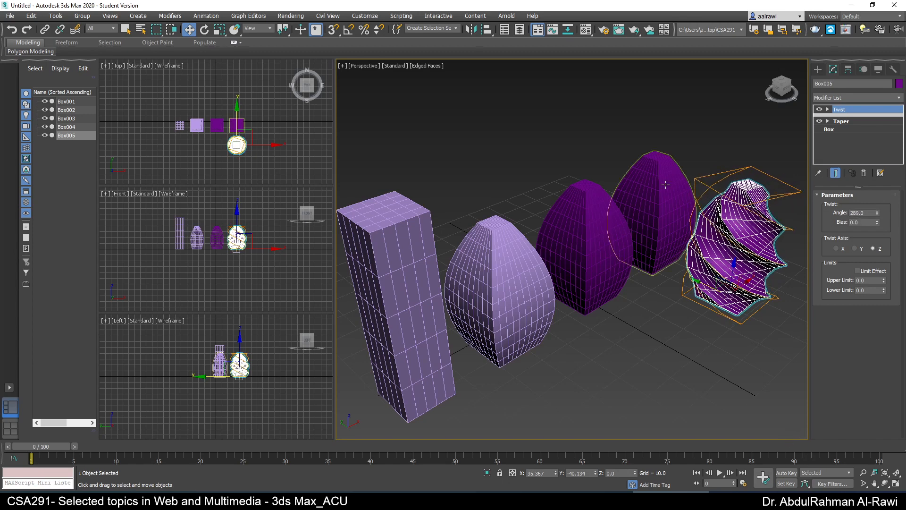
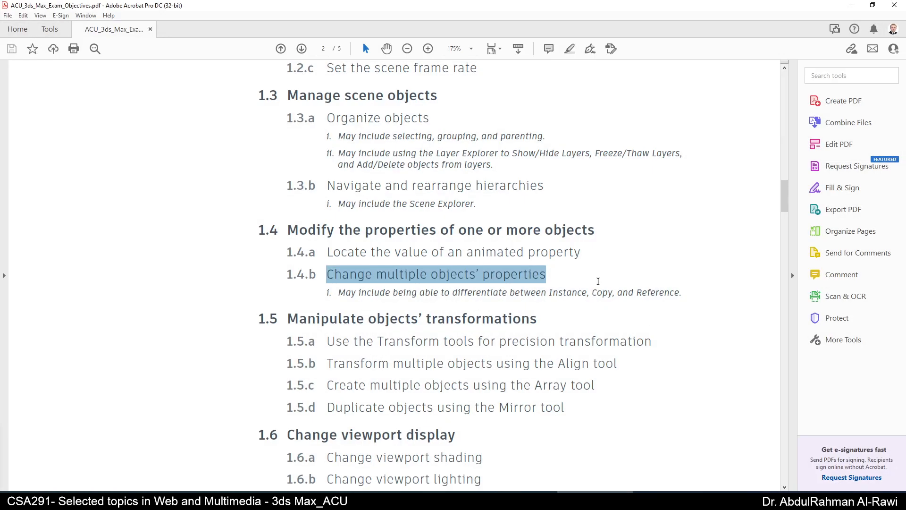
# Step: Review the exam objectives PDF in Adobe Acrobat, covering 1.4.b on Instance, Copy and Reference and 1.5.a on precision transformation
pyautogui.moveTo(390, 293); pyautogui.dragTo(547, 293)
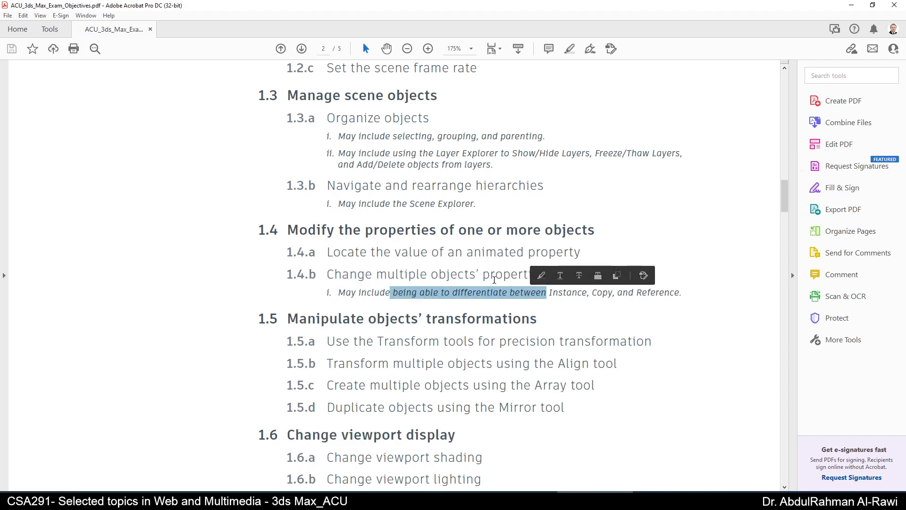
pyautogui.click(503, 282)
pyautogui.doubleClick(564, 292)
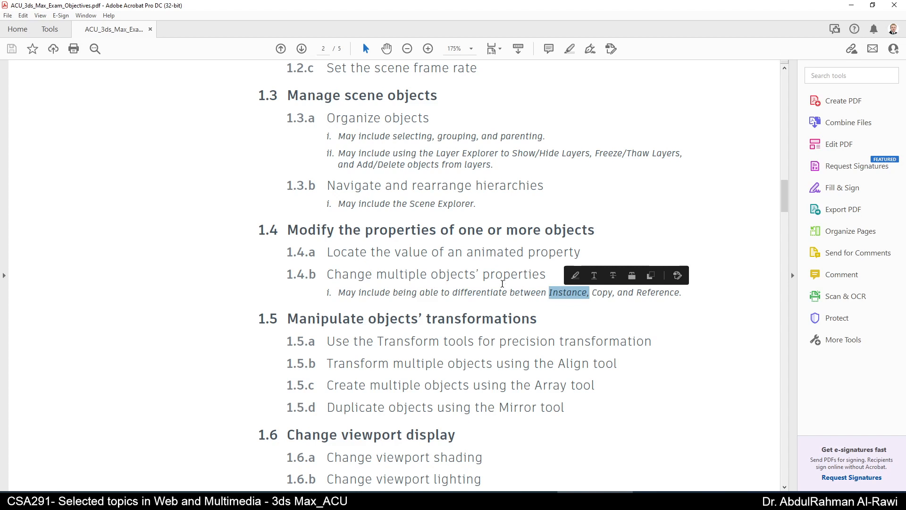
pyautogui.click(594, 289)
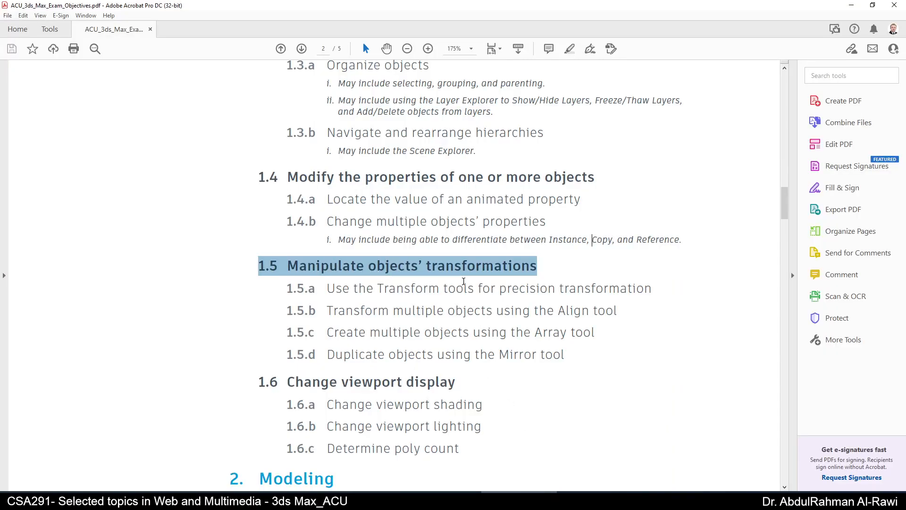
pyautogui.moveTo(309, 289); pyautogui.dragTo(633, 295)
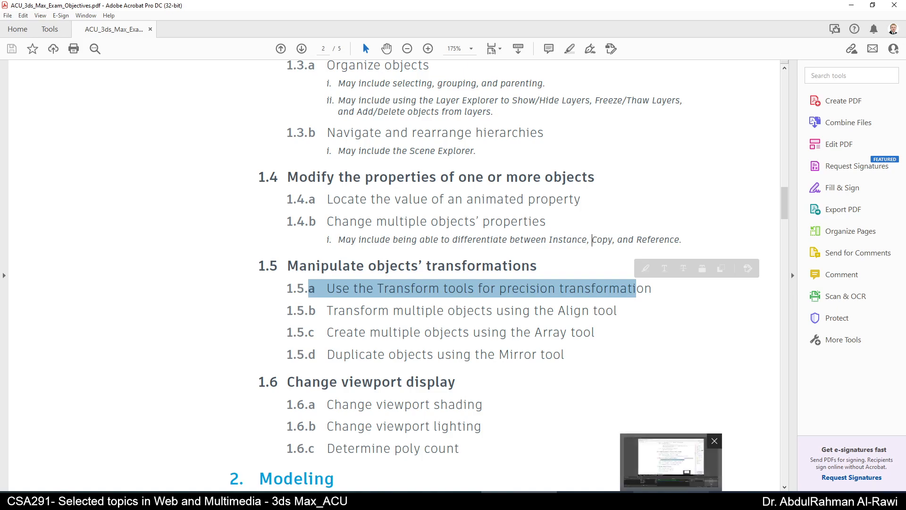
# Step: Switch back to 3ds Max, reset the scene and maximize the Perspective viewport
pyautogui.click(596, 500)
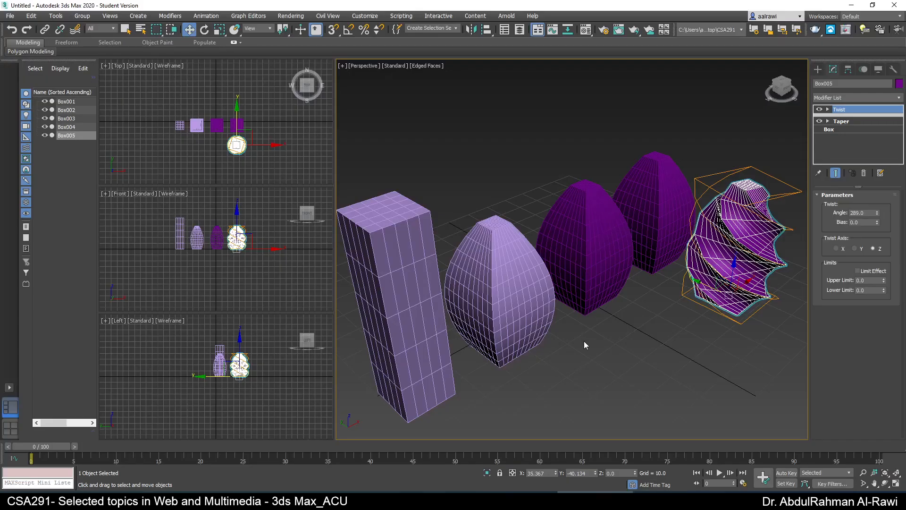
pyautogui.click(897, 485)
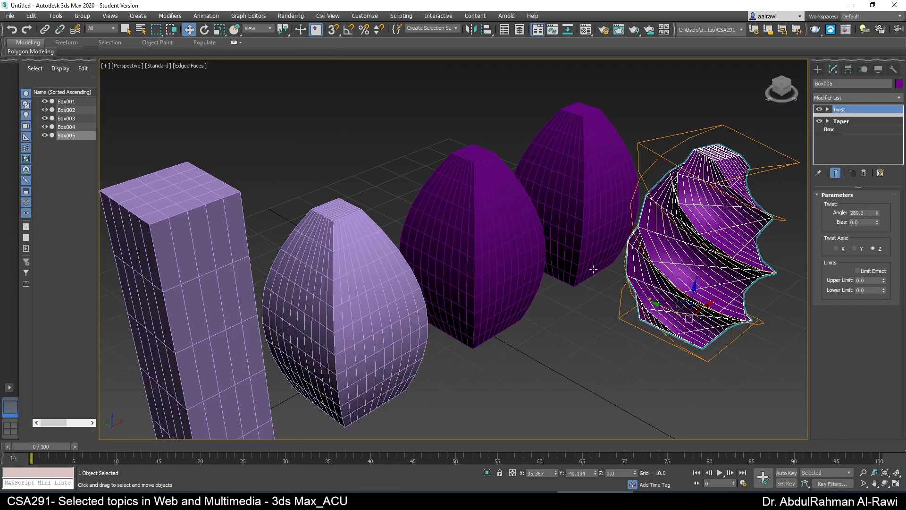
pyautogui.click(9, 15)
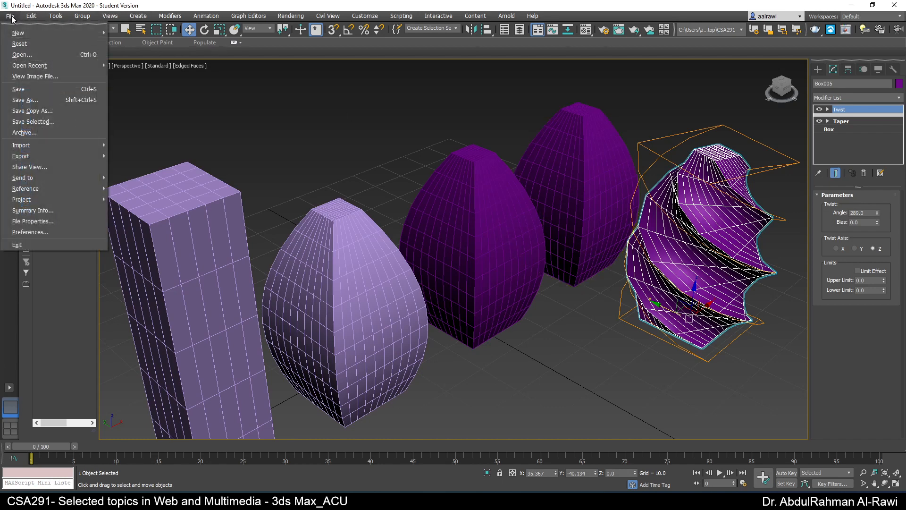
pyautogui.click(19, 34)
pyautogui.click(454, 265)
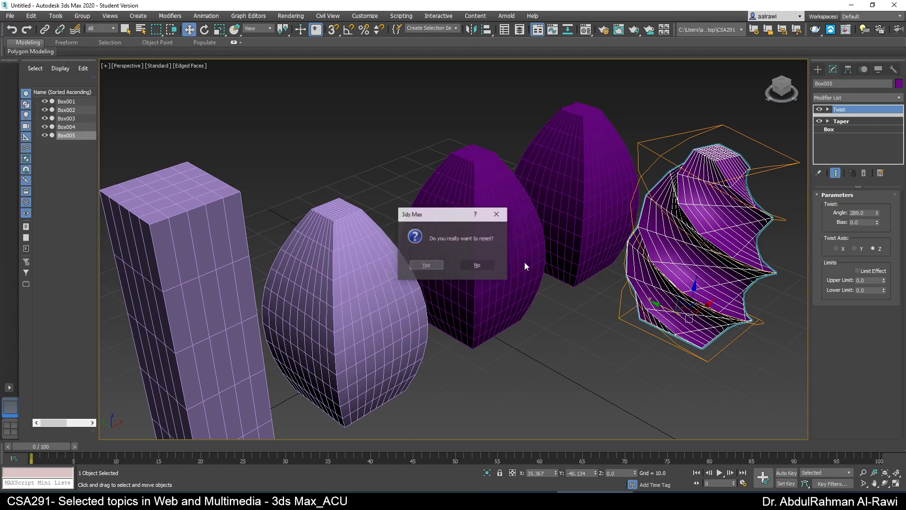
pyautogui.click(441, 267)
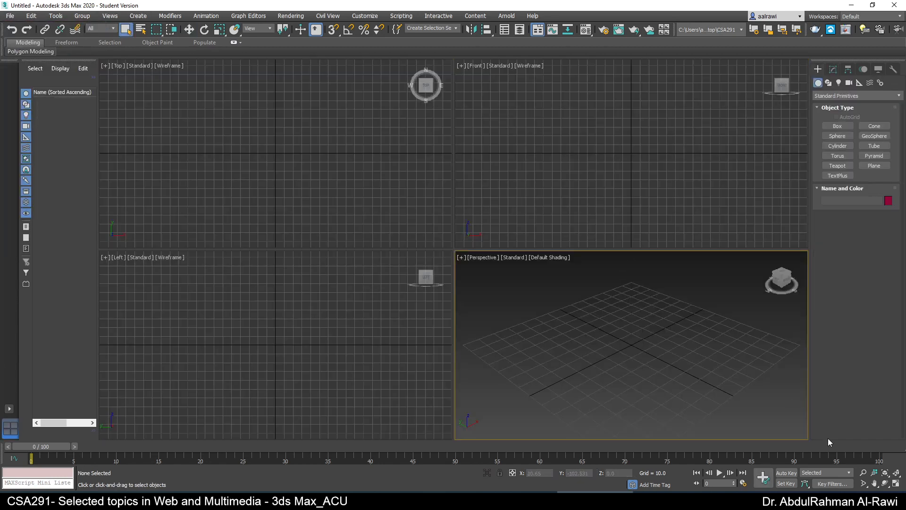
pyautogui.click(896, 484)
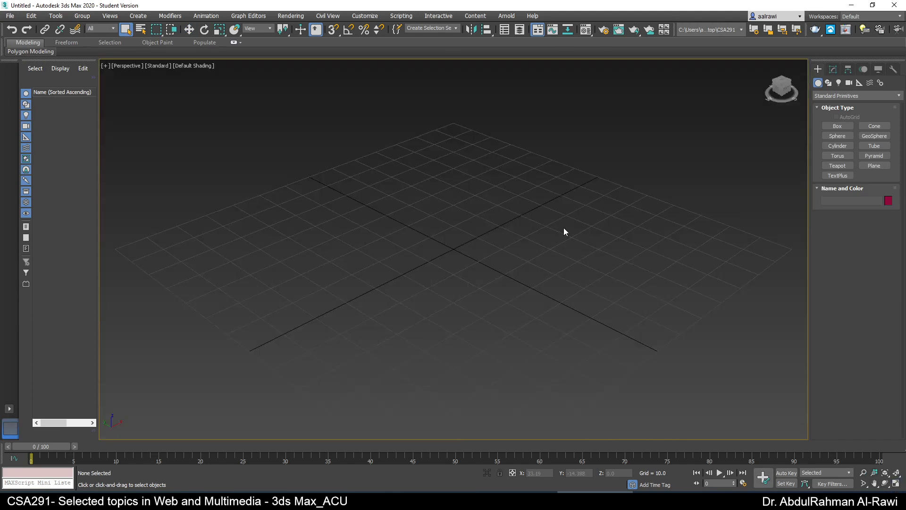
# Step: Create a sphere with a radius of about 20.88 at the grid's centre and delete it
pyautogui.click(838, 137)
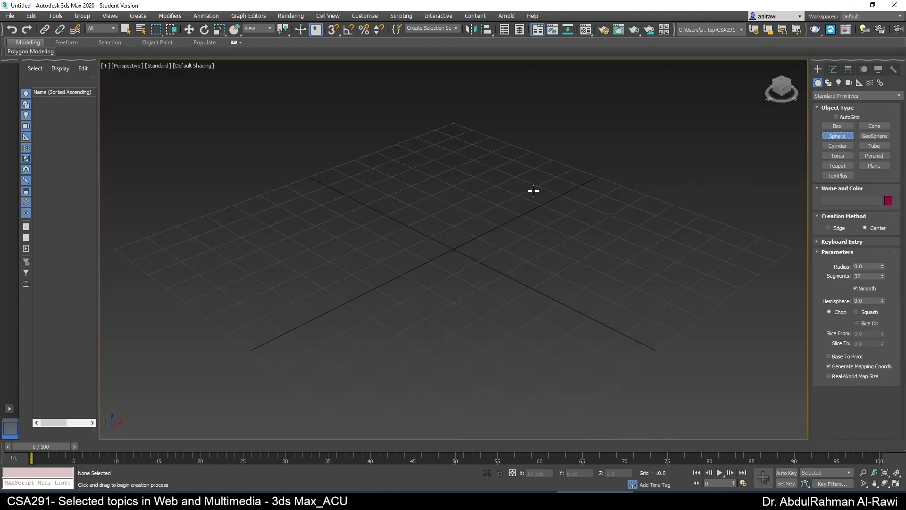
pyautogui.click(833, 136)
pyautogui.moveTo(451, 249); pyautogui.dragTo(484, 283)
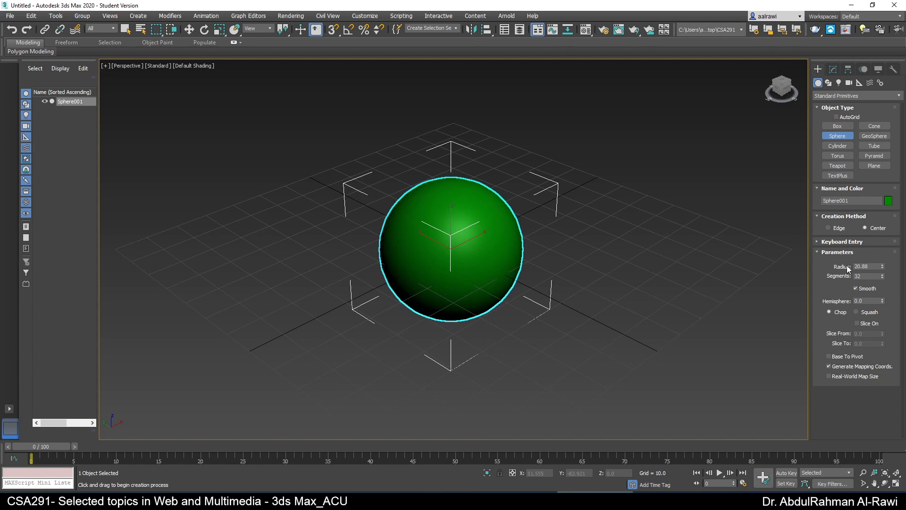
pyautogui.press('Delete')
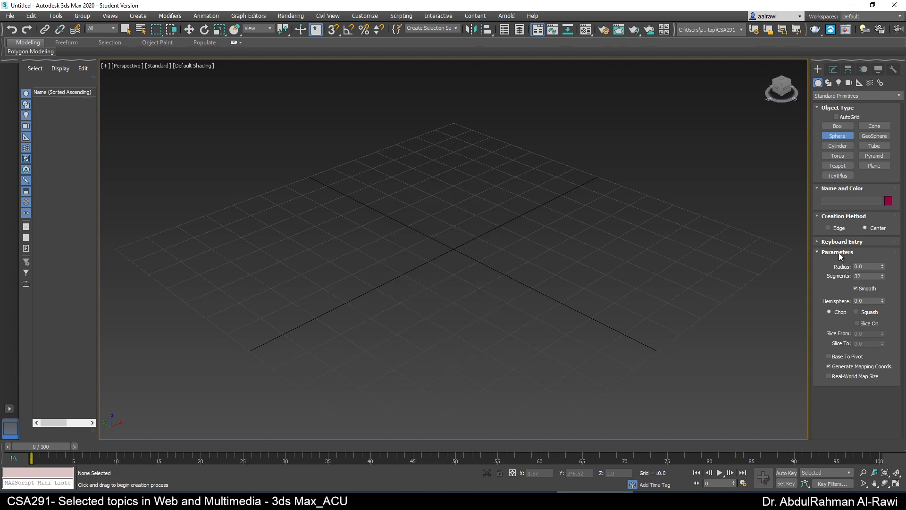
# Step: Create a sphere of radius 50 at the world origin using the Sphere tool's numeric coordinate and radius entry
pyautogui.click(815, 243)
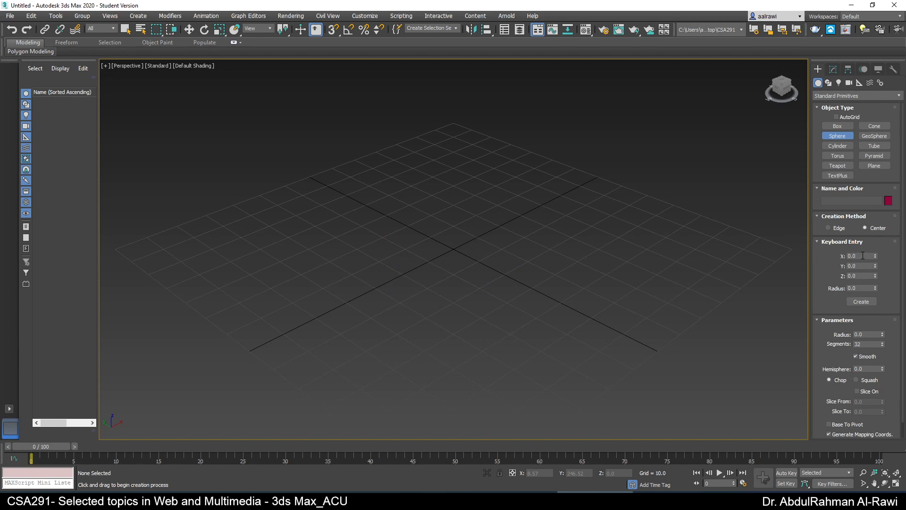
pyautogui.click(863, 256)
pyautogui.click(864, 266)
pyautogui.click(862, 275)
pyautogui.click(849, 287)
pyautogui.write('50')
pyautogui.click(856, 302)
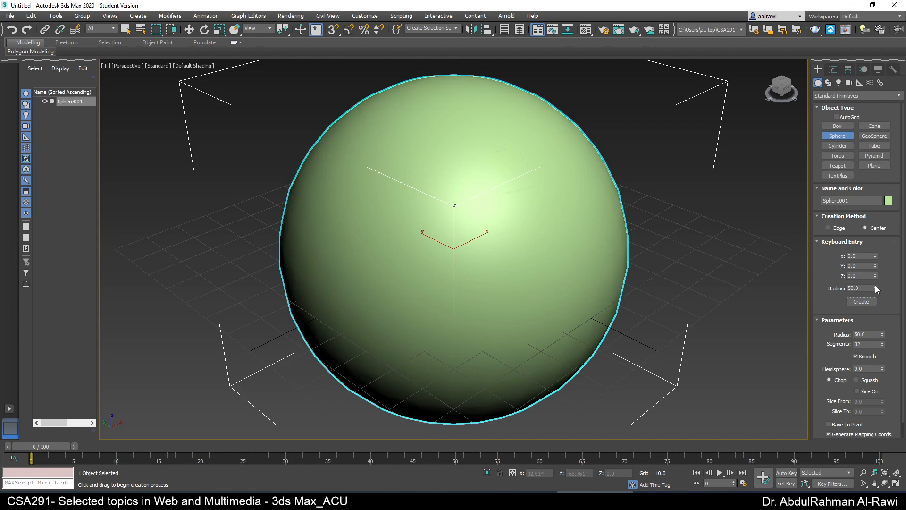
# Step: Reduce the new sphere's radius to 23.5 in its creation parameters and leave the Sphere tool
pyautogui.moveTo(875, 286)
pyautogui.mouseDown()
pyautogui.moveTo(880, 299)
pyautogui.moveTo(877, 285)
pyautogui.mouseUp()
pyautogui.click(869, 287)
pyautogui.click(849, 242)
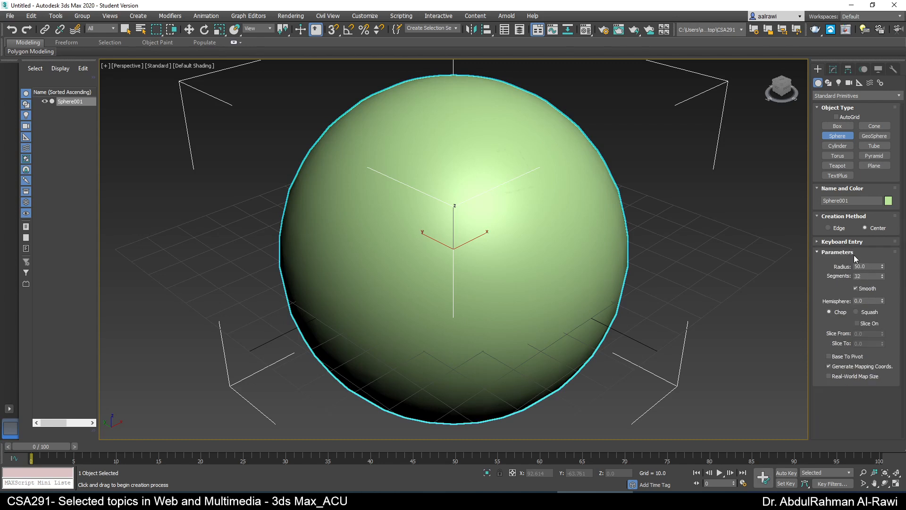
pyautogui.moveTo(882, 269); pyautogui.dragTo(888, 293)
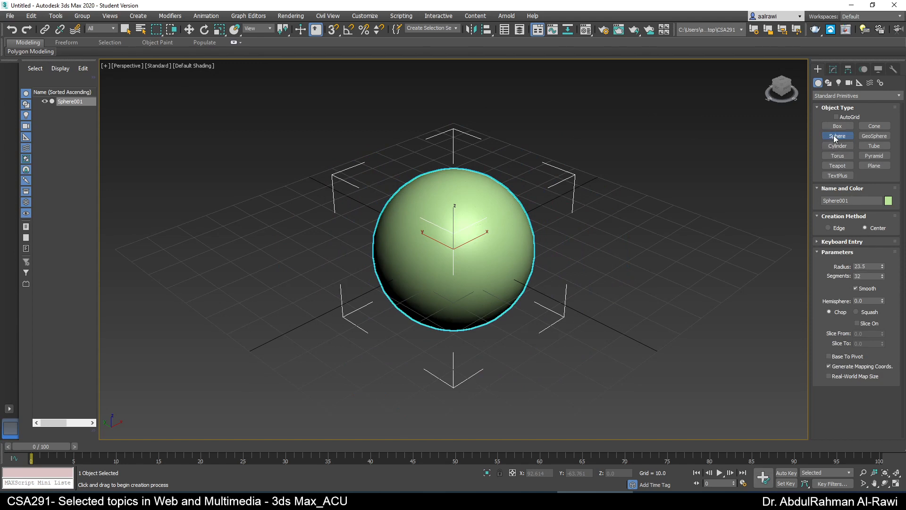
pyautogui.click(622, 247)
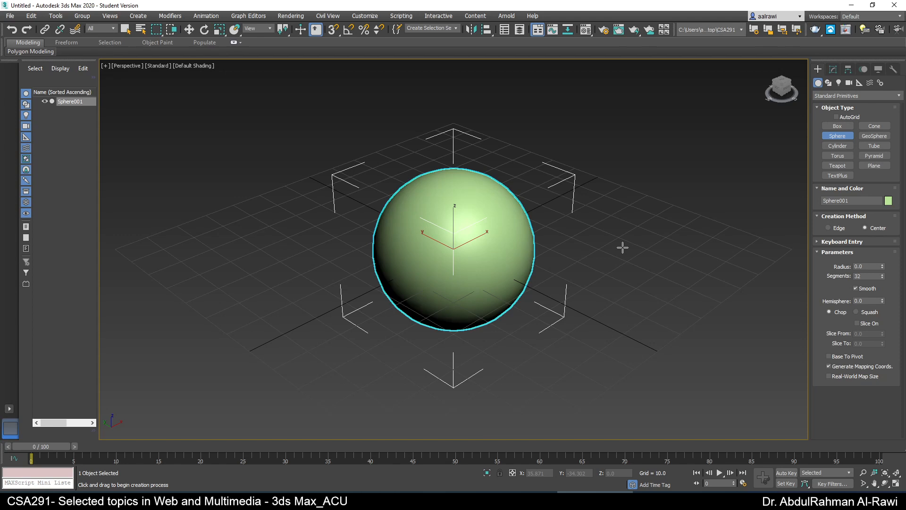
pyautogui.rightClick(622, 247)
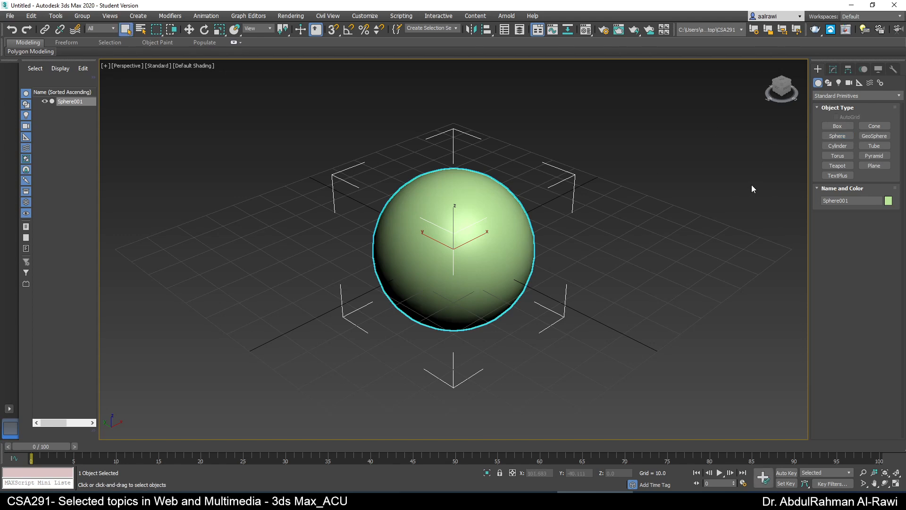
# Step: Reduce the existing sphere's radius to about 15.99 in its modify parameters and turn on edged-faces display
pyautogui.click(832, 70)
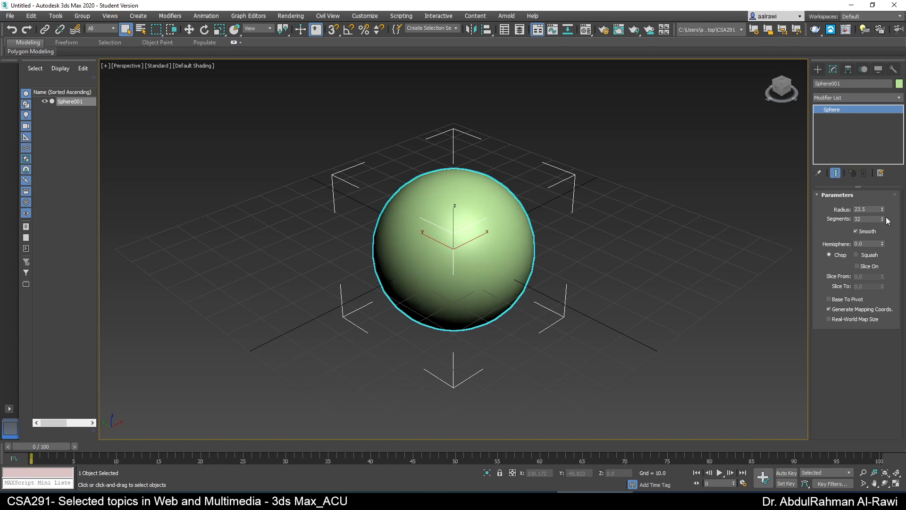
pyautogui.moveTo(882, 210); pyautogui.dragTo(892, 228)
pyautogui.press('F4')
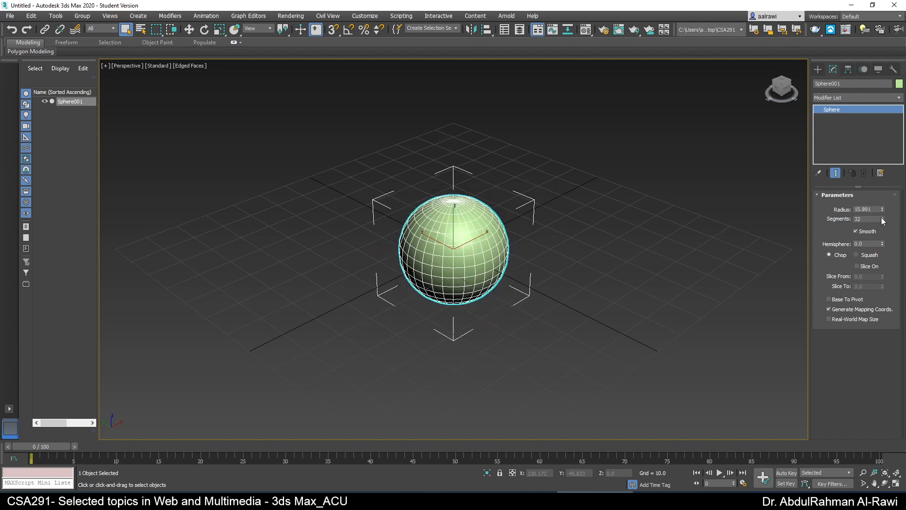
# Step: Delete the sphere and create a cylinder at the grid's centre with radius about 10.23 and height about 51.55
pyautogui.press('Delete')
pyautogui.click(818, 69)
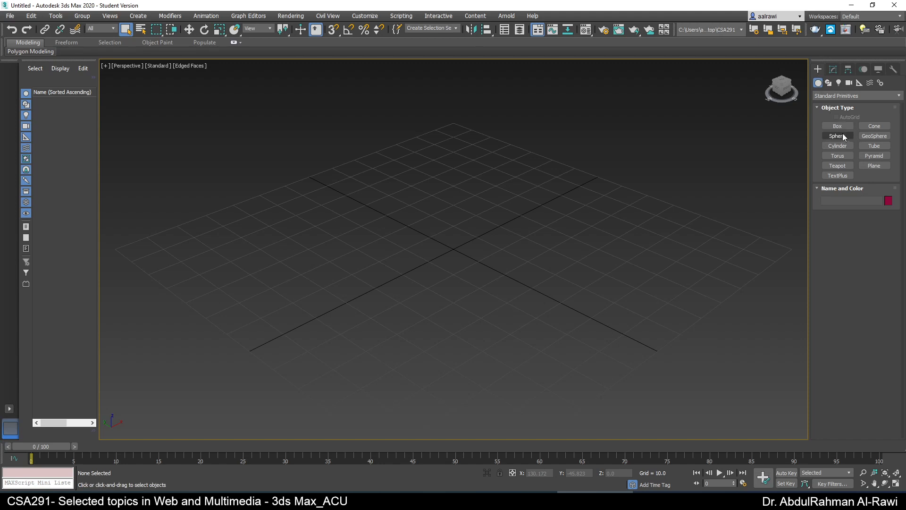
pyautogui.click(838, 145)
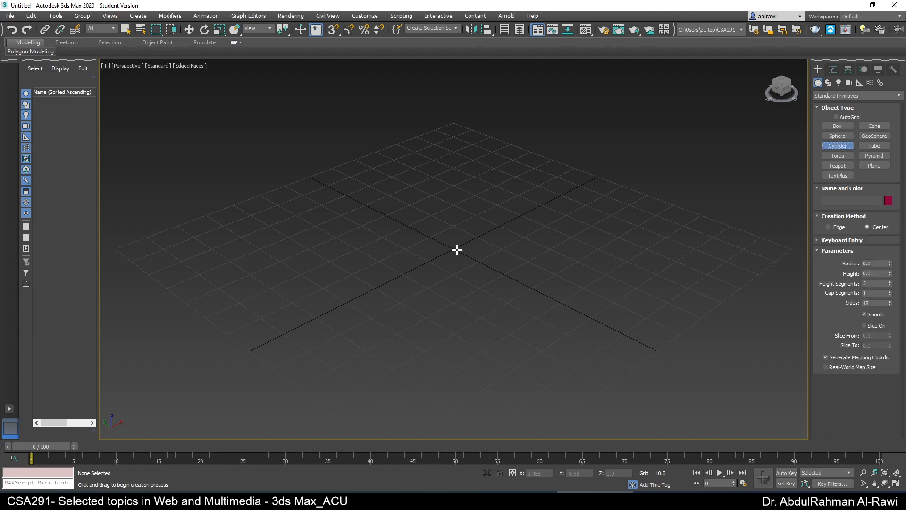
pyautogui.moveTo(453, 249); pyautogui.dragTo(470, 267)
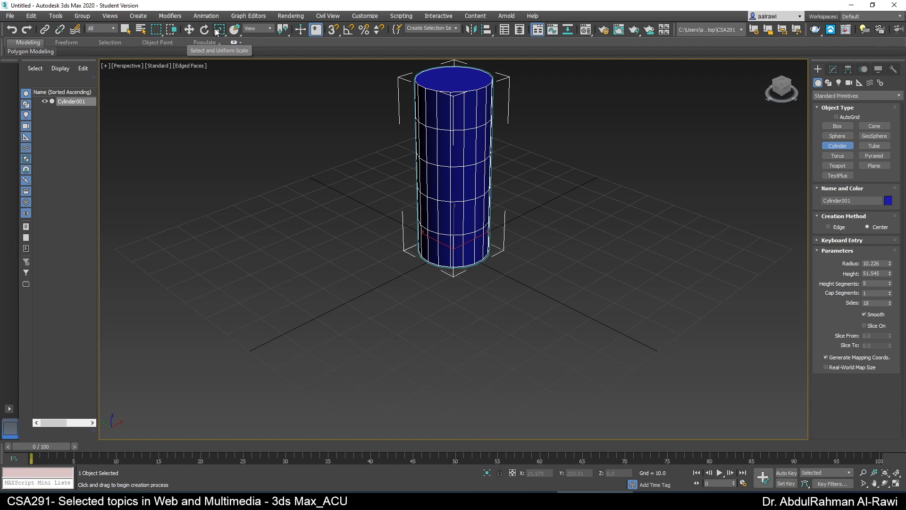
# Step: Move the cylinder freehand with the Move gizmo's axis and plane handles to about X -1.18, Y -5.75, Z 3.9
pyautogui.click(185, 32)
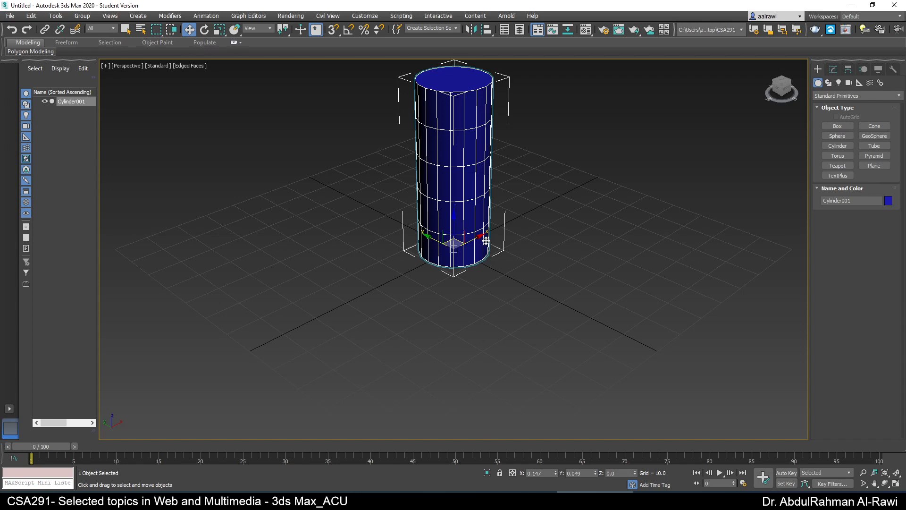
pyautogui.scroll(5, 486, 240)
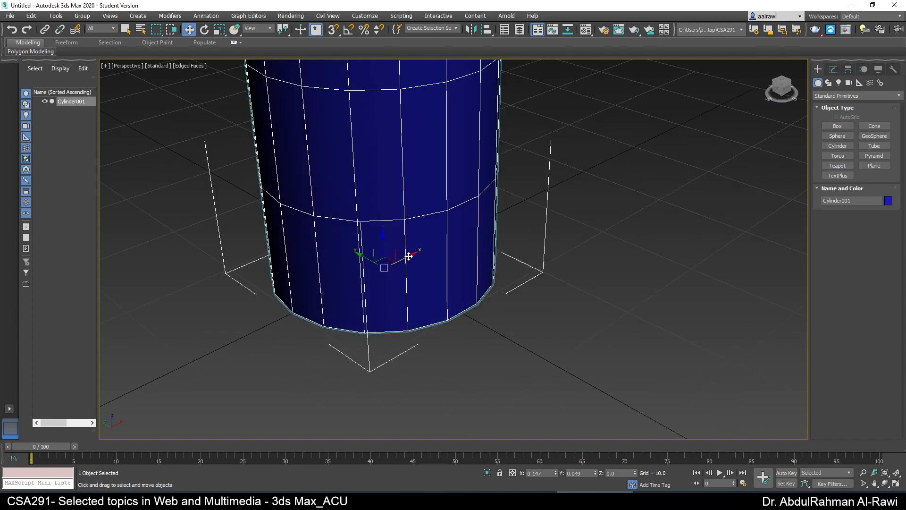
pyautogui.scroll(-5, 384, 239)
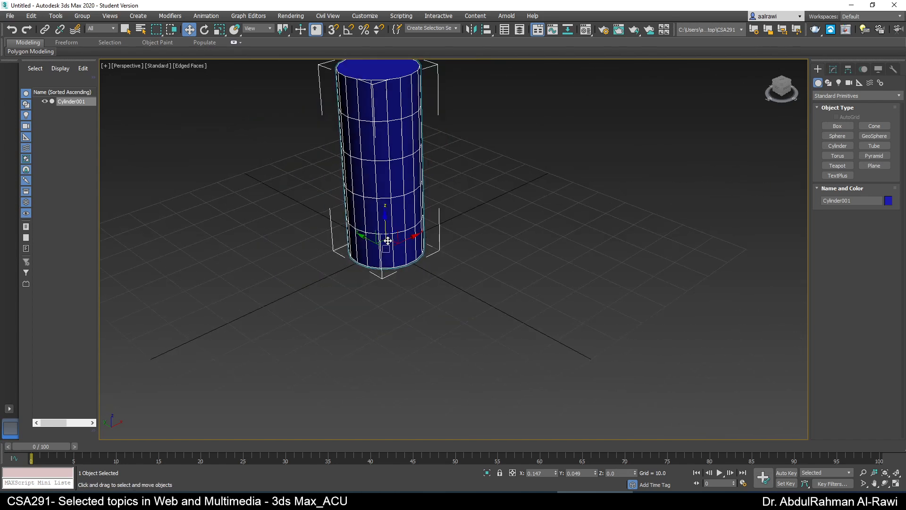
pyautogui.moveTo(406, 239)
pyautogui.mouseDown()
pyautogui.moveTo(519, 194)
pyautogui.moveTo(410, 247)
pyautogui.moveTo(289, 165)
pyautogui.moveTo(366, 253)
pyautogui.moveTo(388, 183)
pyautogui.moveTo(387, 259)
pyautogui.moveTo(401, 251)
pyautogui.moveTo(386, 263)
pyautogui.moveTo(358, 241)
pyautogui.moveTo(381, 221)
pyautogui.moveTo(409, 271)
pyautogui.moveTo(412, 88)
pyautogui.moveTo(417, 406)
pyautogui.moveTo(418, 243)
pyautogui.moveTo(419, 259)
pyautogui.moveTo(408, 188)
pyautogui.moveTo(421, 194)
pyautogui.moveTo(404, 245)
pyautogui.mouseUp()
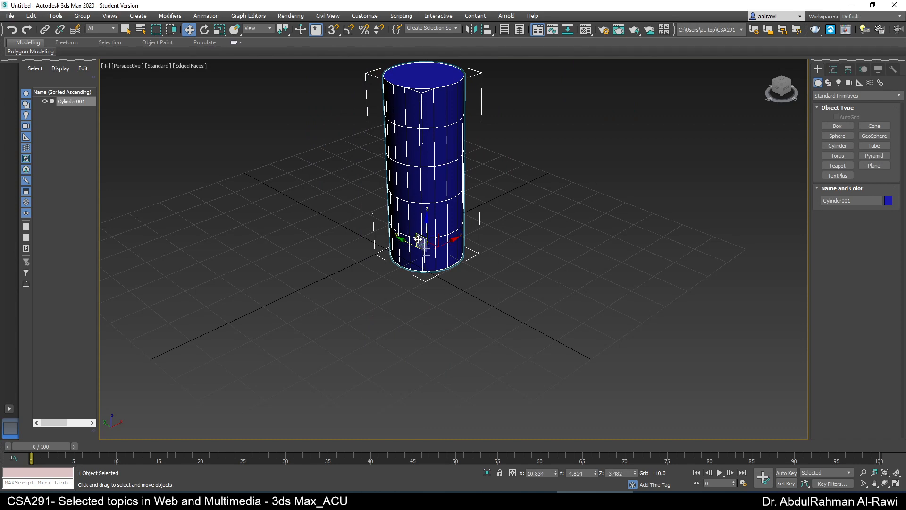
pyautogui.moveTo(419, 239); pyautogui.dragTo(445, 218)
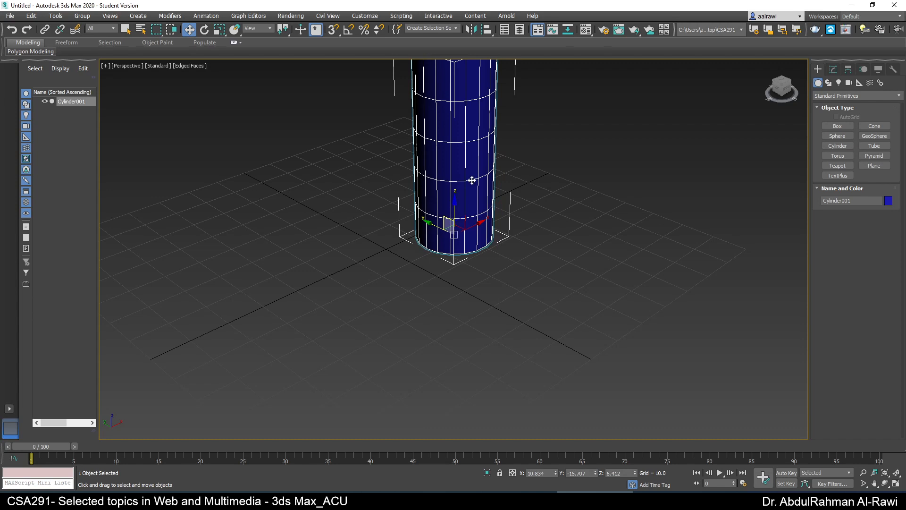
pyautogui.moveTo(453, 235); pyautogui.dragTo(395, 248)
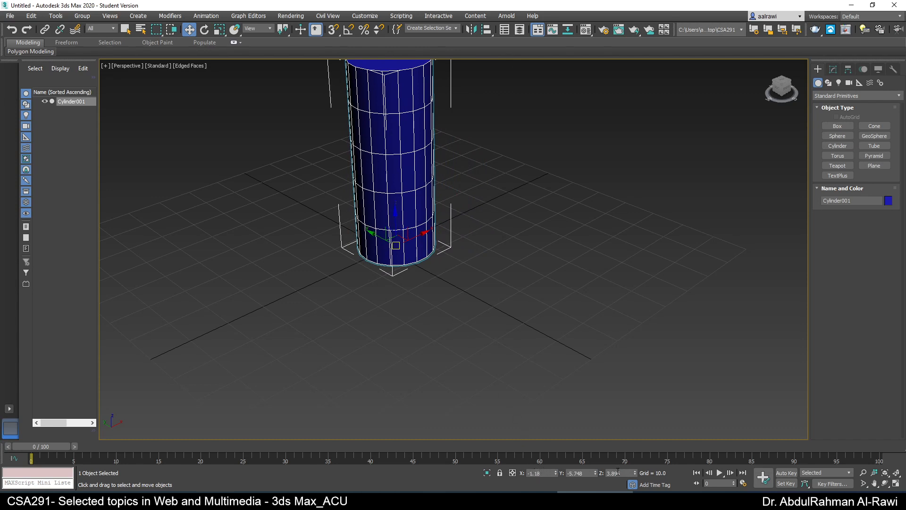
# Step: Reset the cylinder's X, Y and Z position coordinates to 0
pyautogui.rightClick(556, 472)
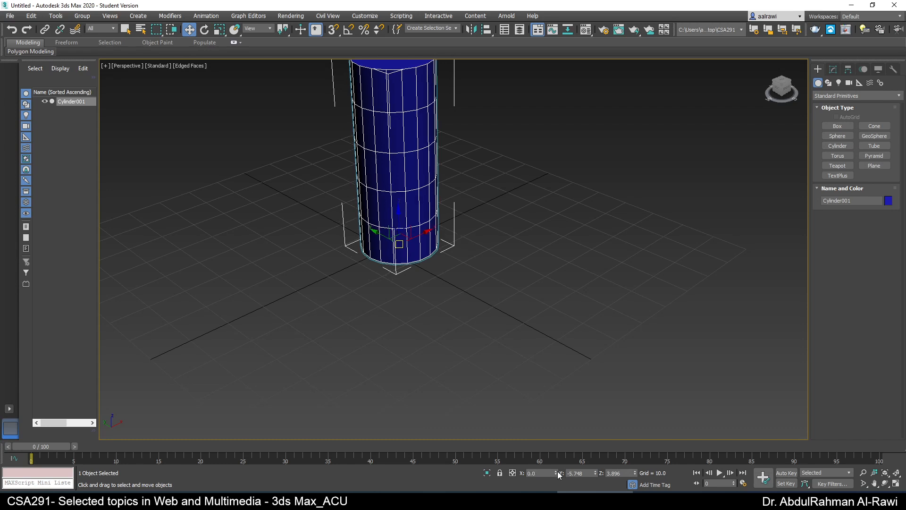
pyautogui.rightClick(596, 472)
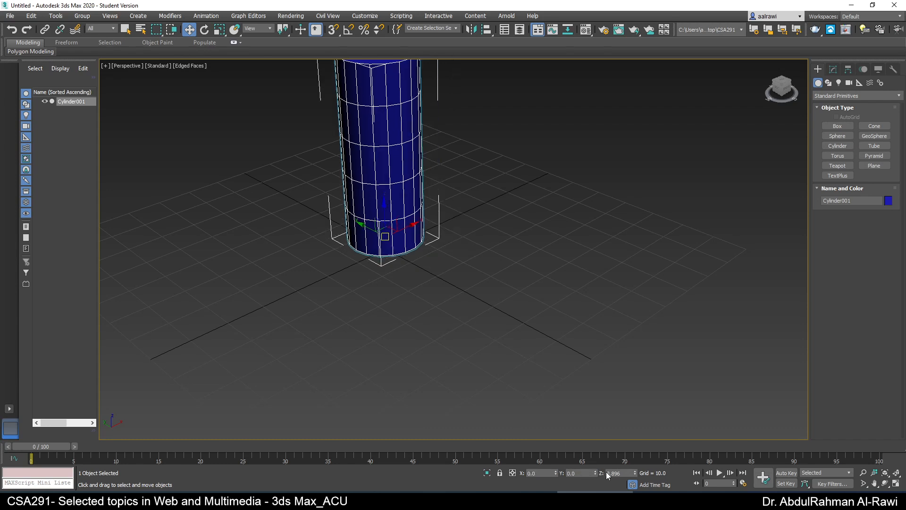
pyautogui.rightClick(636, 473)
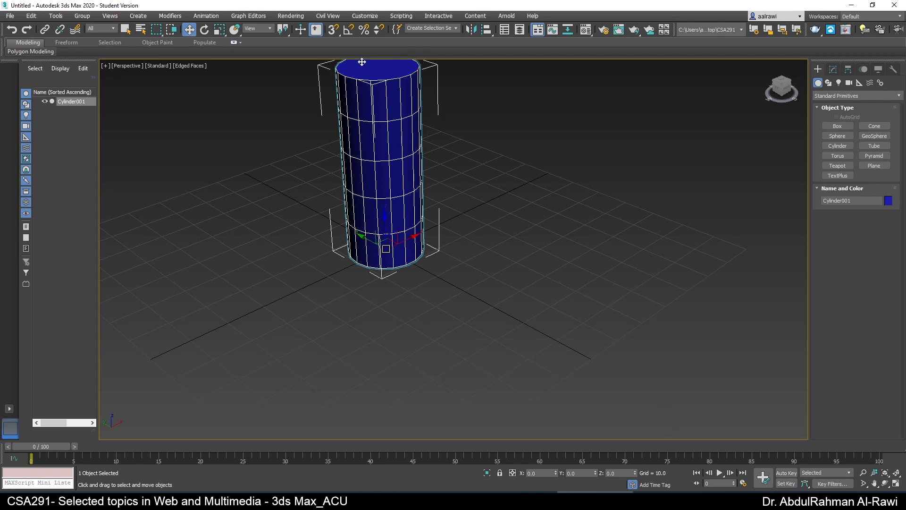
# Step: Open the Move Transform Type-In, check objective 1.5.a in the exam PDF, and set the cylinder's absolute X to 100
pyautogui.rightClick(189, 31)
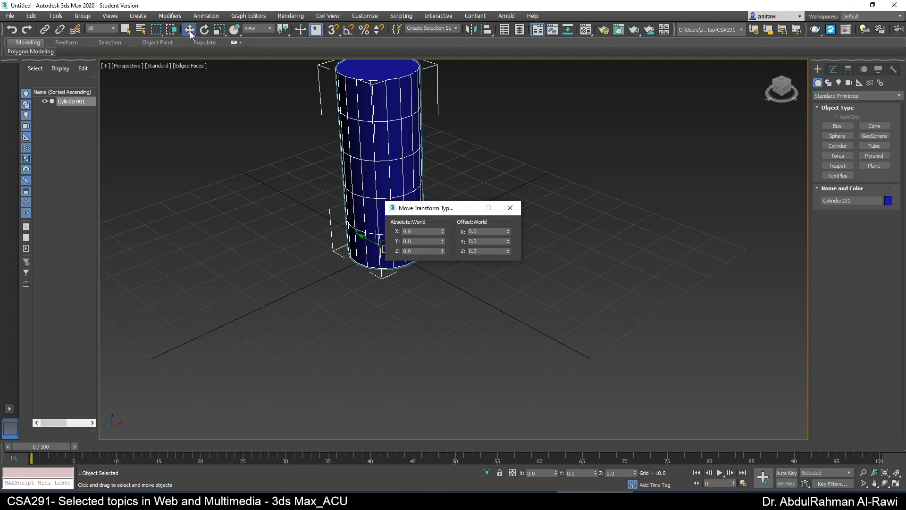
pyautogui.click(541, 498)
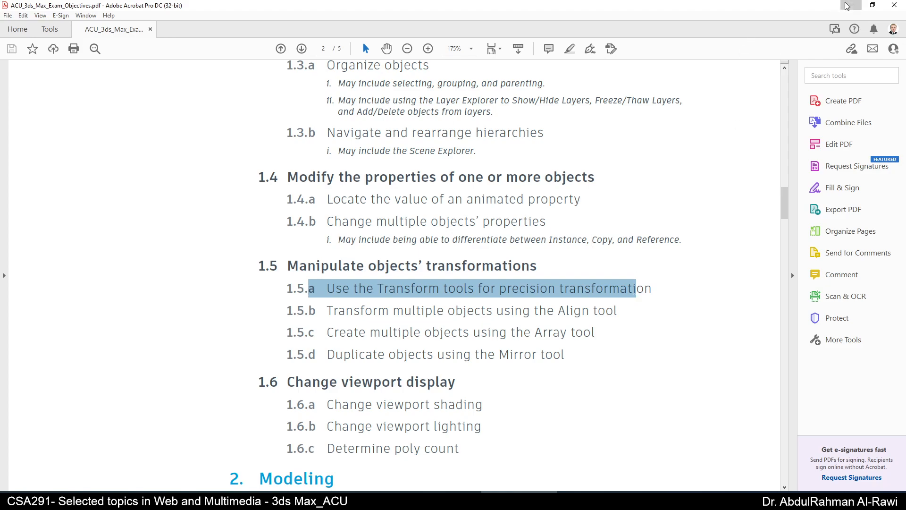
pyautogui.hotkey('alt', 'Tab')
pyautogui.moveTo(436, 211); pyautogui.dragTo(494, 227)
pyautogui.write('100')
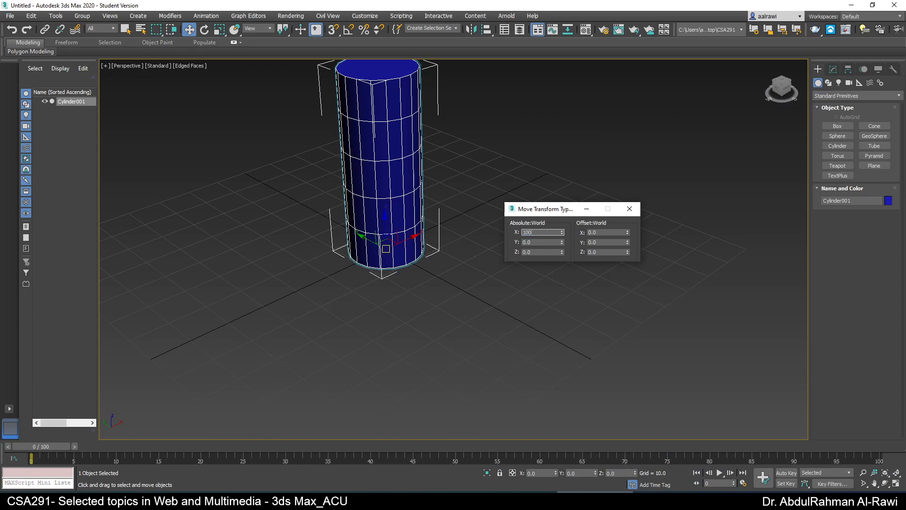
pyautogui.press('Return')
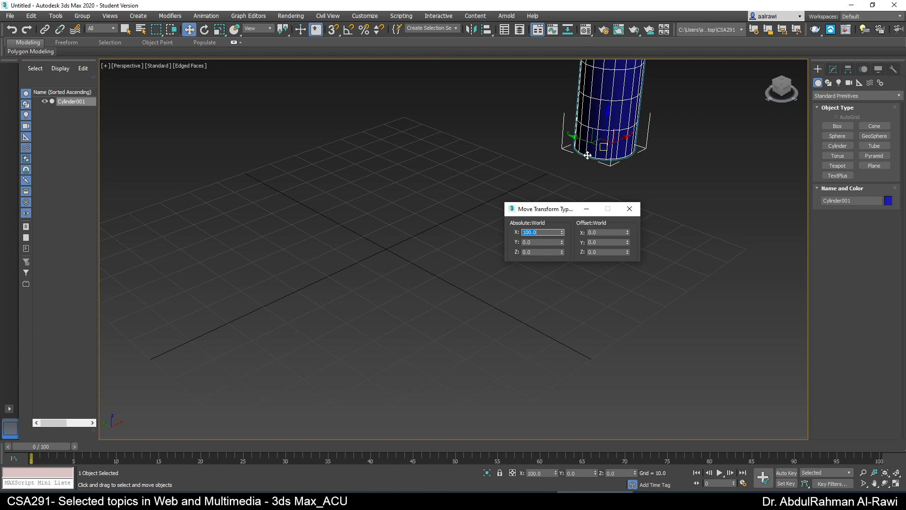
# Step: Reset the cylinder's absolute X to 0, slide it to about 16.8, and set it to exactly 10
pyautogui.rightClick(562, 231)
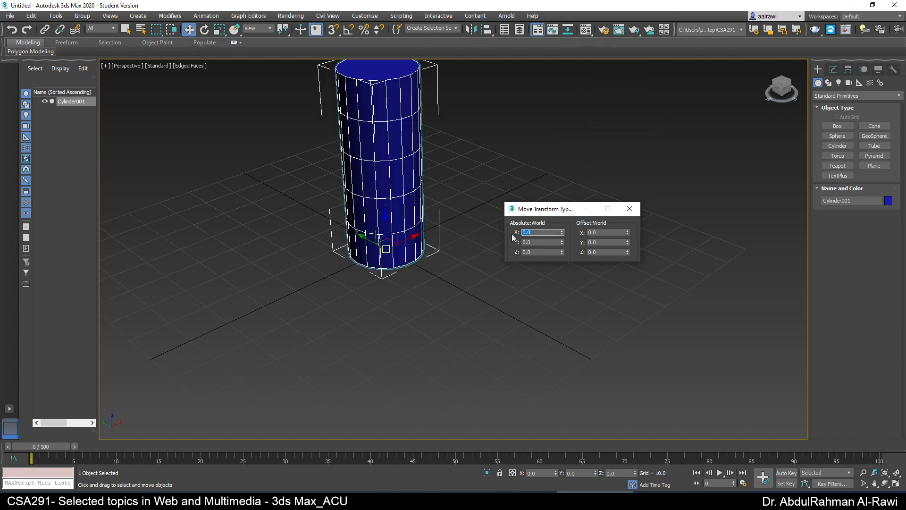
pyautogui.moveTo(563, 234); pyautogui.dragTo(562, 167)
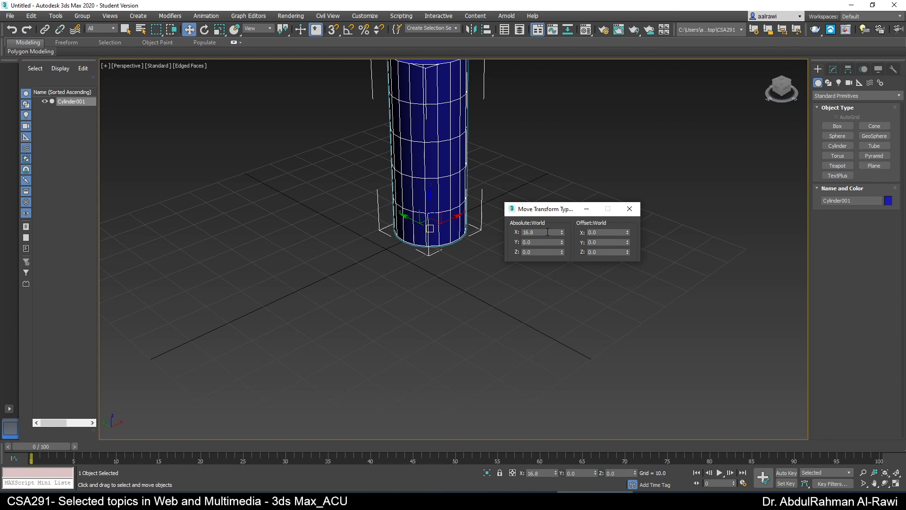
pyautogui.doubleClick(547, 231)
pyautogui.write('10')
pyautogui.press('Return')
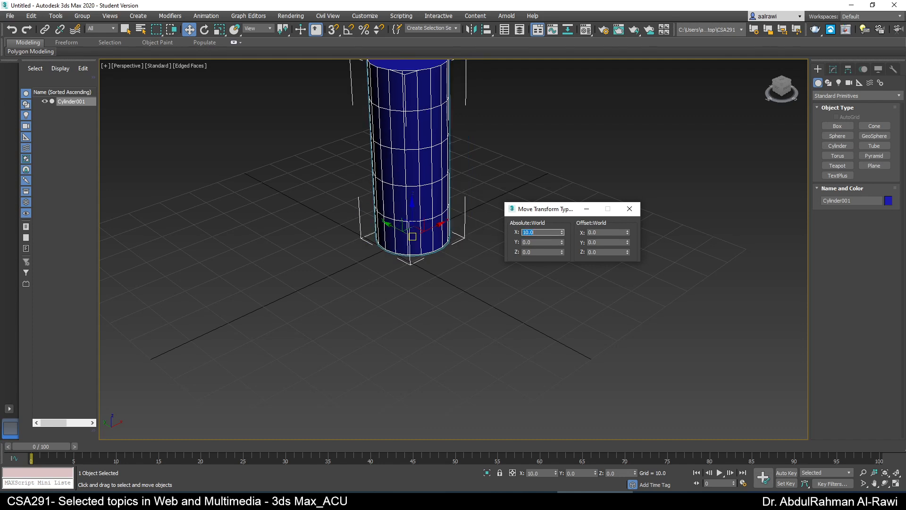
# Step: Offset the cylinder along world X by 10 three times in succession
pyautogui.doubleClick(597, 233)
pyautogui.write('10')
pyautogui.press('Return')
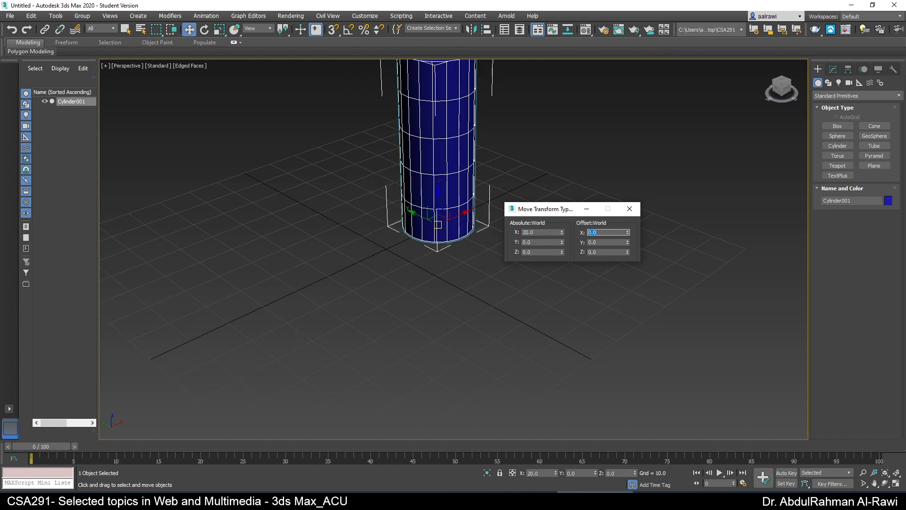
pyautogui.write('10')
pyautogui.press('Return')
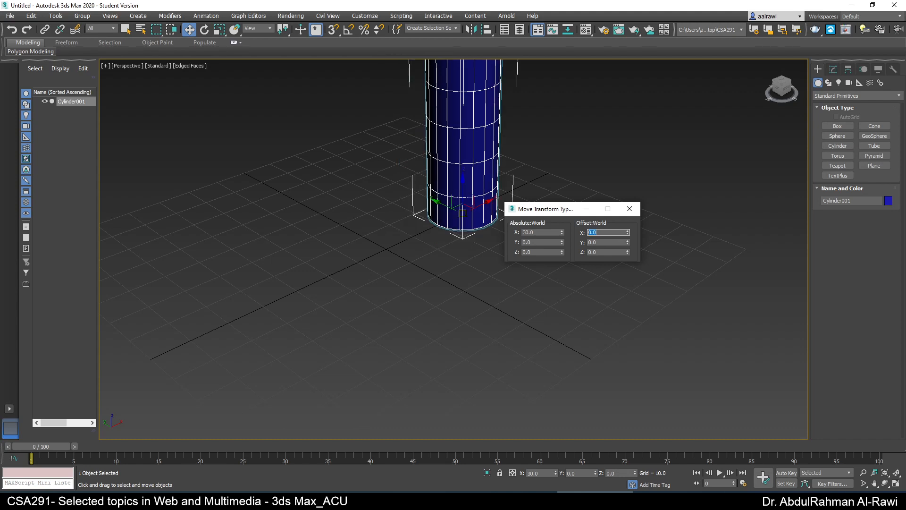
pyautogui.write('10')
pyautogui.press('Return')
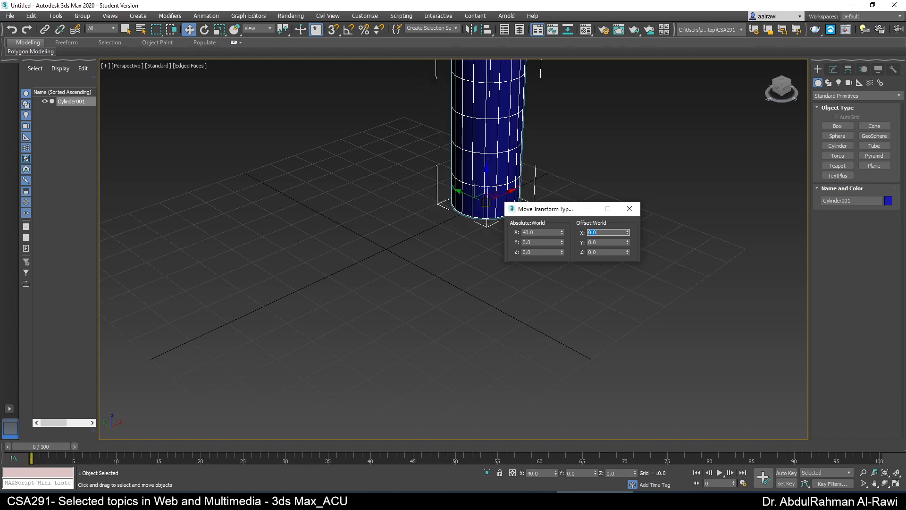
# Step: Set the cylinder's absolute X position to 10 and reset it to 0
pyautogui.doubleClick(538, 231)
pyautogui.write('10')
pyautogui.press('Return')
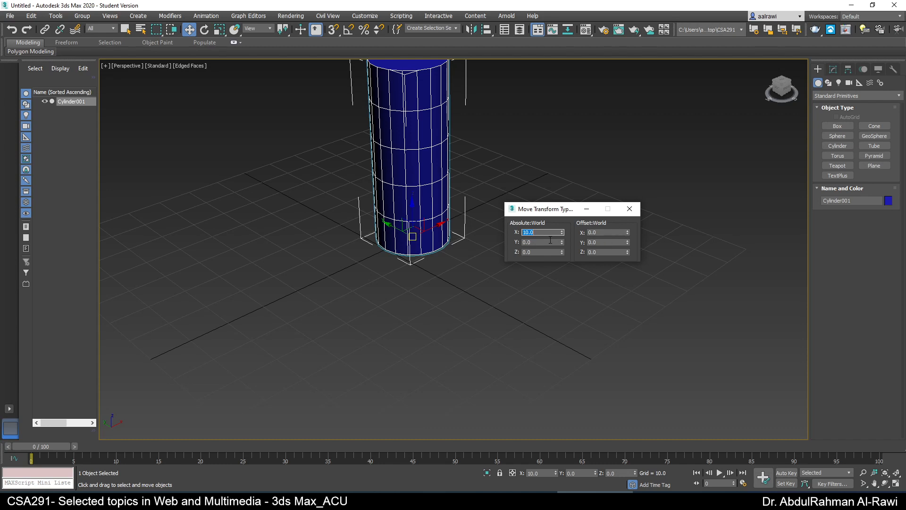
pyautogui.rightClick(562, 235)
# Step: Offset the cylinder along world X by 10 and by 50, and along world Y by about 31.16
pyautogui.click(601, 232)
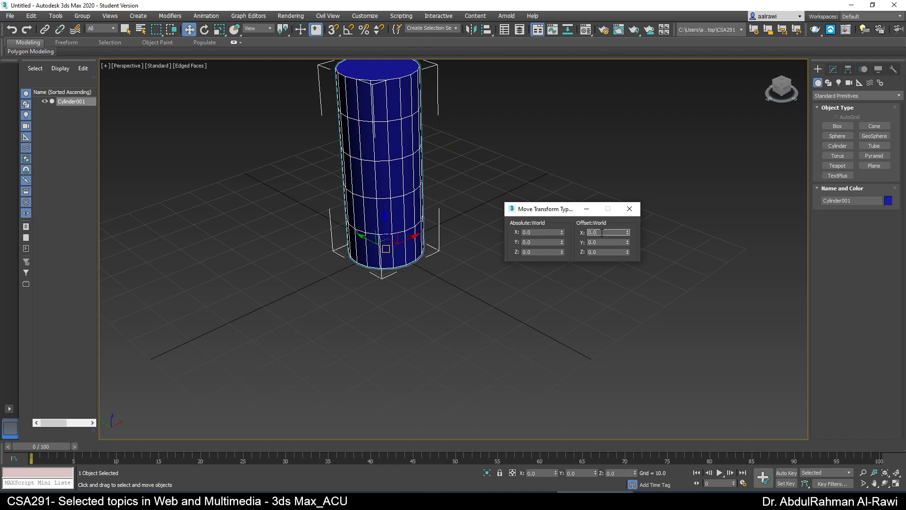
pyautogui.write('10')
pyautogui.press('Return')
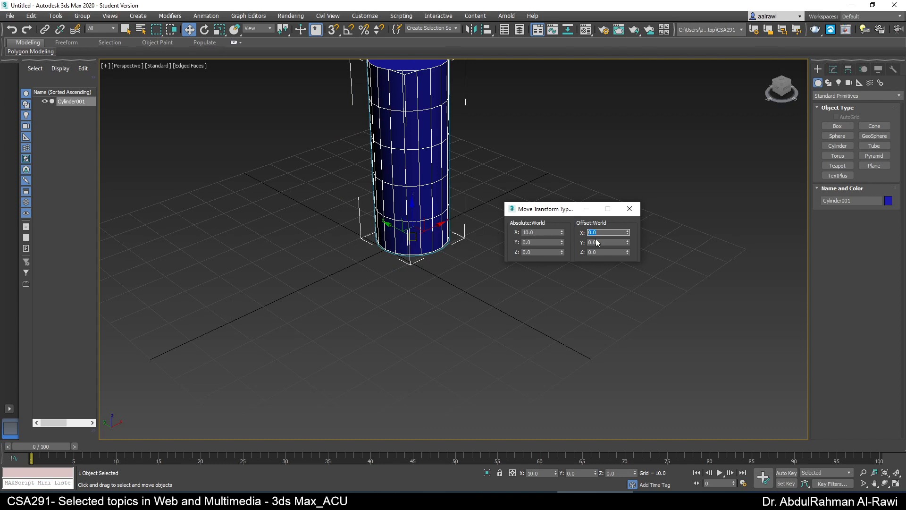
pyautogui.write('50')
pyautogui.press('Return')
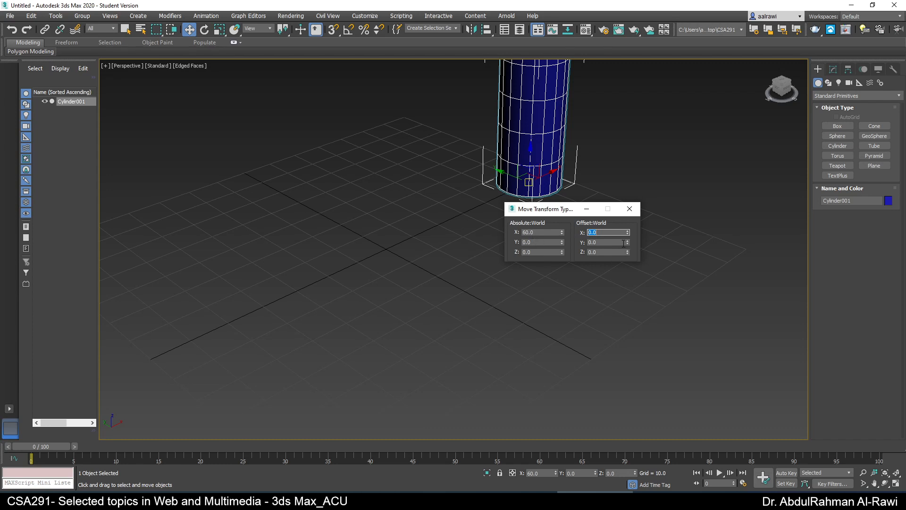
pyautogui.moveTo(627, 246); pyautogui.dragTo(588, 143)
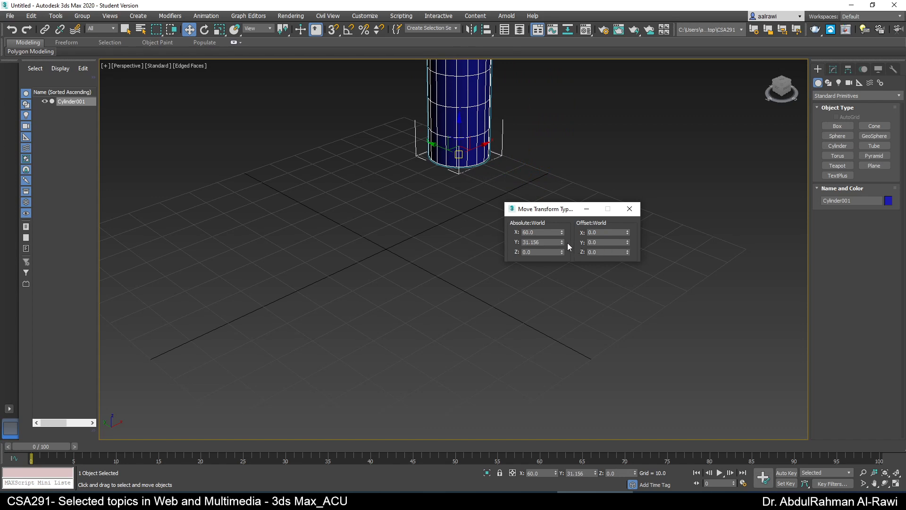
# Step: Slide the cylinder's absolute Y to about 10.35, reset absolute X and Y to 0, and move it freehand to about 1.24 along X
pyautogui.moveTo(562, 242); pyautogui.dragTo(548, 219)
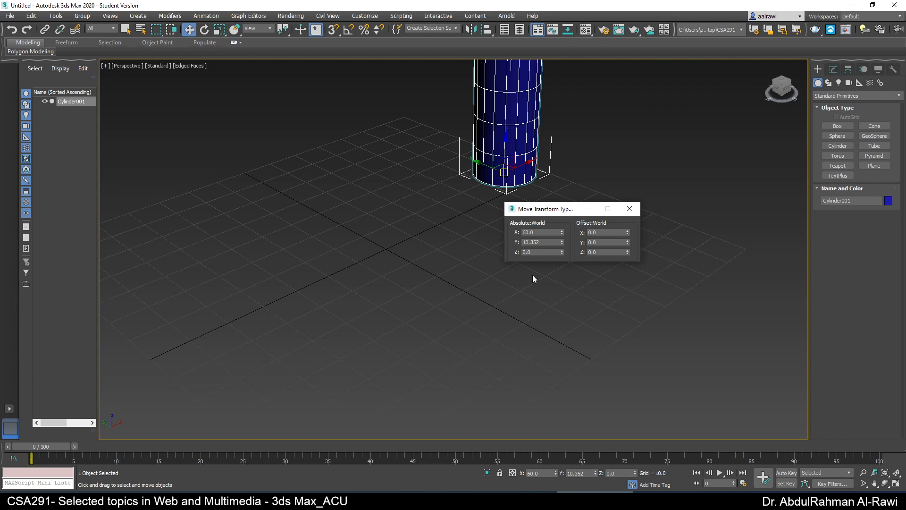
pyautogui.rightClick(561, 232)
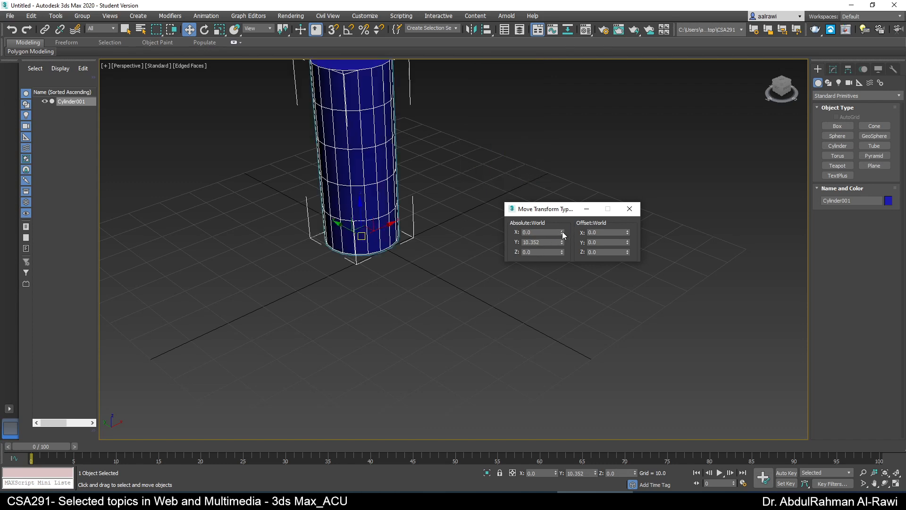
pyautogui.rightClick(562, 242)
pyautogui.click(629, 212)
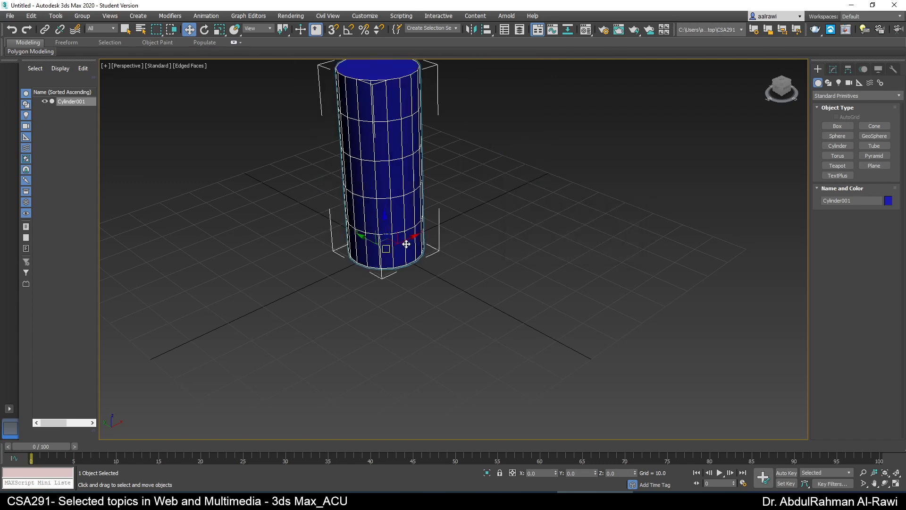
pyautogui.moveTo(404, 245)
pyautogui.mouseDown()
pyautogui.moveTo(515, 239)
pyautogui.moveTo(411, 260)
pyautogui.mouseUp()
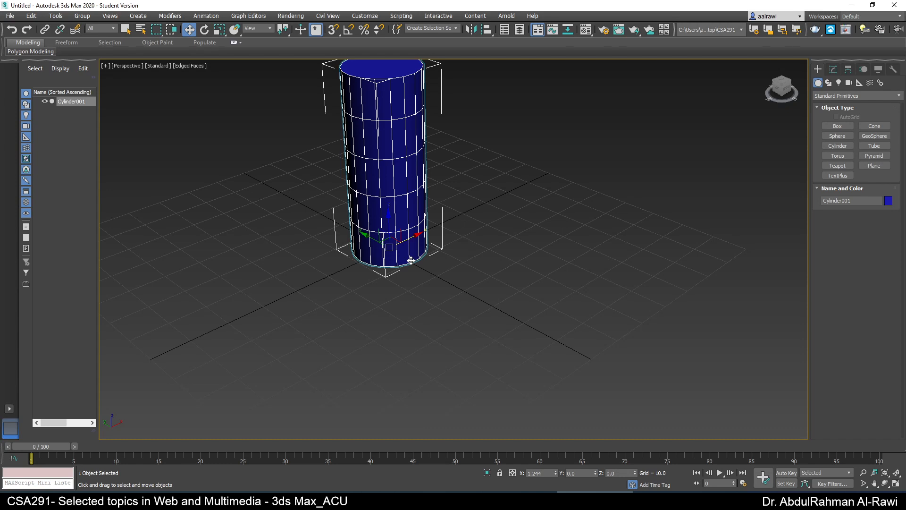
# Step: Rotate the cylinder freehand about the Y axis to about 147.2 degrees, and reset its Y rotation to 0
pyautogui.click(204, 30)
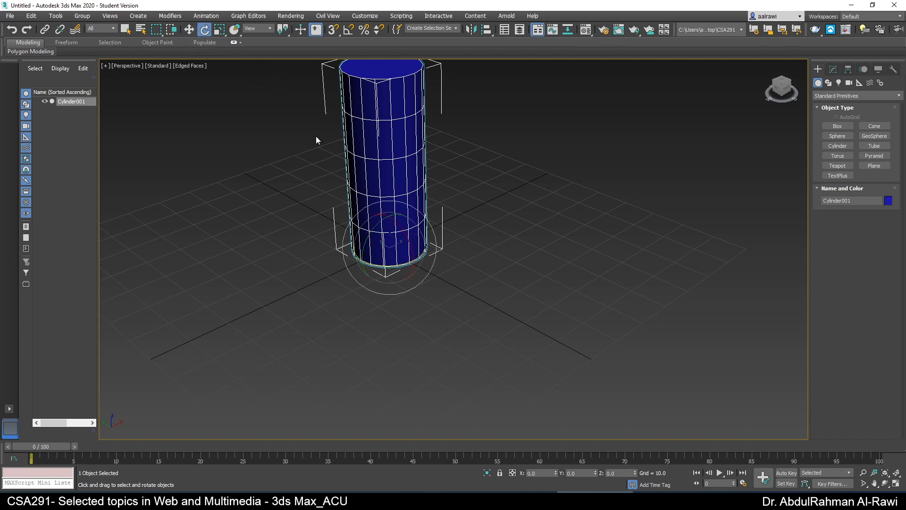
pyautogui.moveTo(364, 228); pyautogui.dragTo(554, 196)
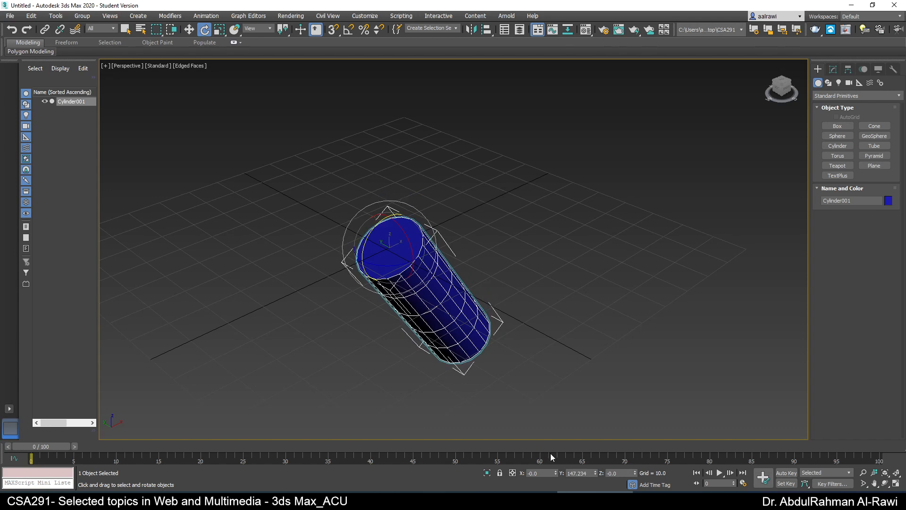
pyautogui.rightClick(596, 474)
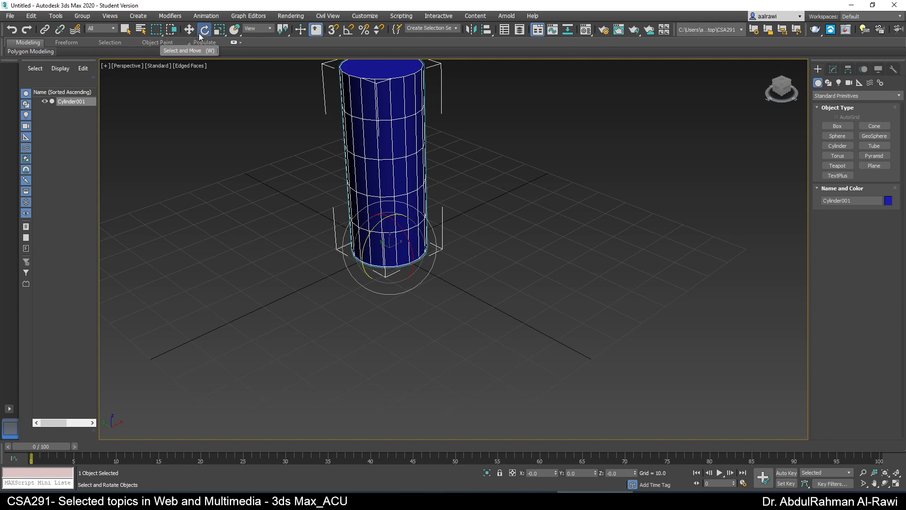
# Step: Open the Rotate Transform Type-In and offset the cylinder's rotation about world X by 45 degrees twice in succession
pyautogui.rightClick(200, 31)
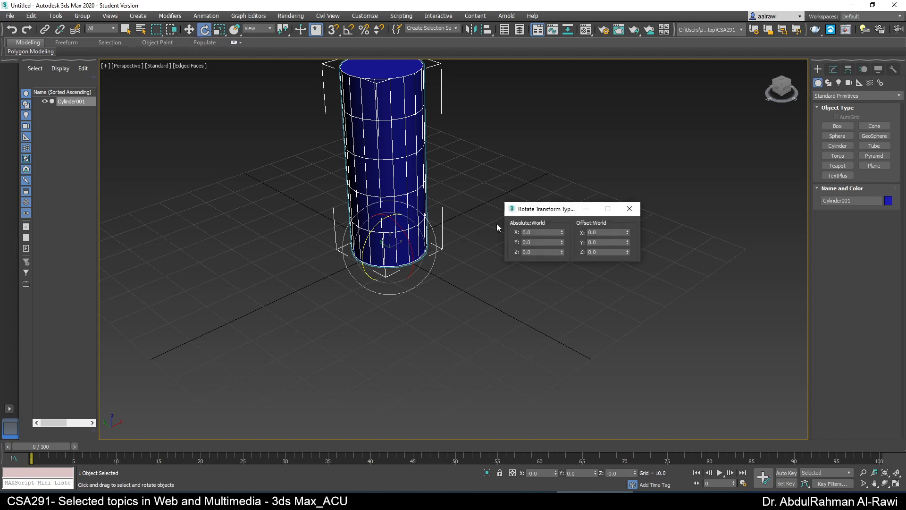
pyautogui.moveTo(537, 211); pyautogui.dragTo(537, 200)
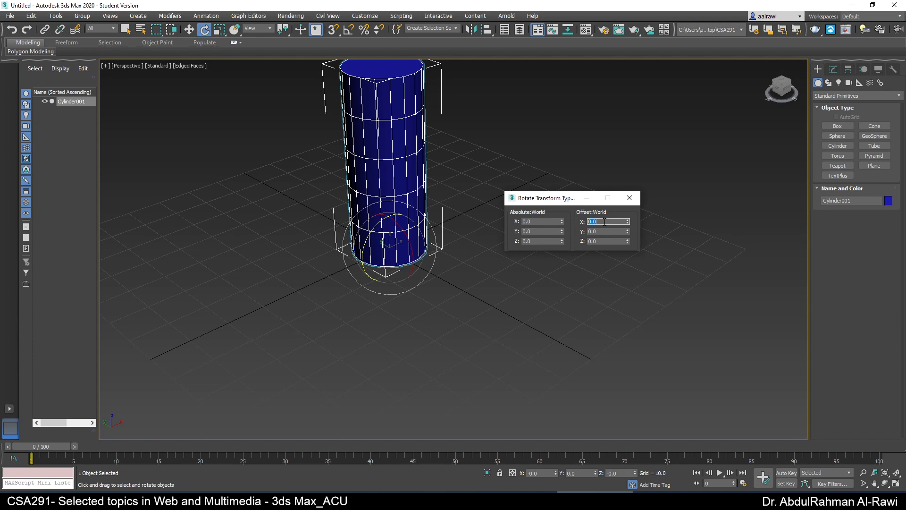
pyautogui.write('45')
pyautogui.press('Return')
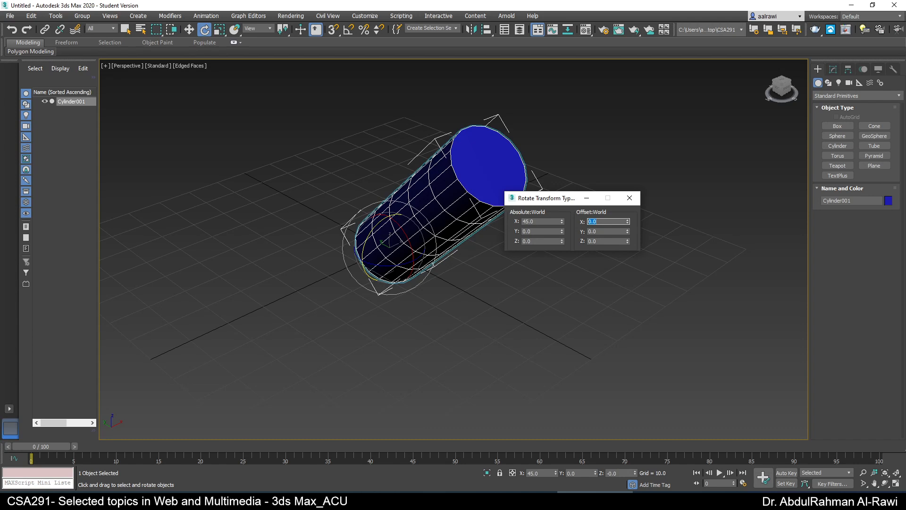
pyautogui.write('45')
pyautogui.press('Return')
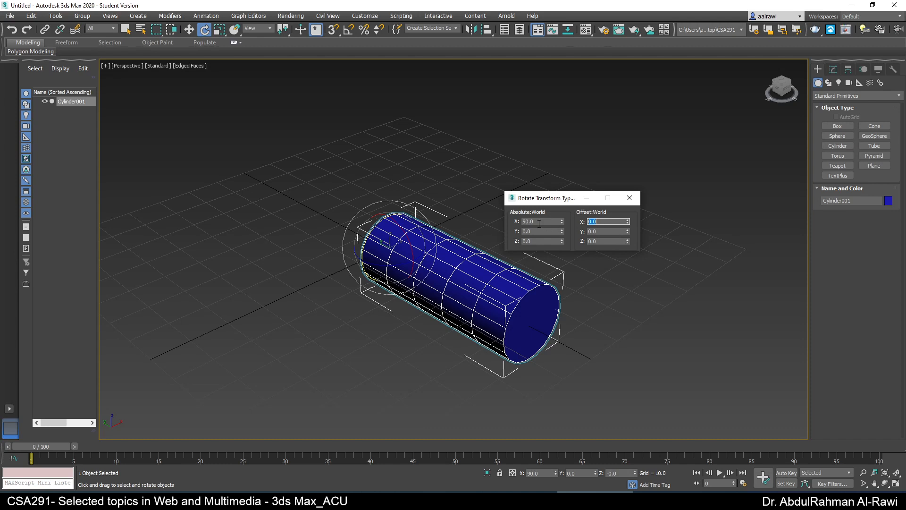
# Step: Set the cylinder's absolute X rotation to 35.654 degrees, reset it to 0, and close the Rotate Transform Type-In
pyautogui.click(557, 222)
pyautogui.write('35.654')
pyautogui.press('Return')
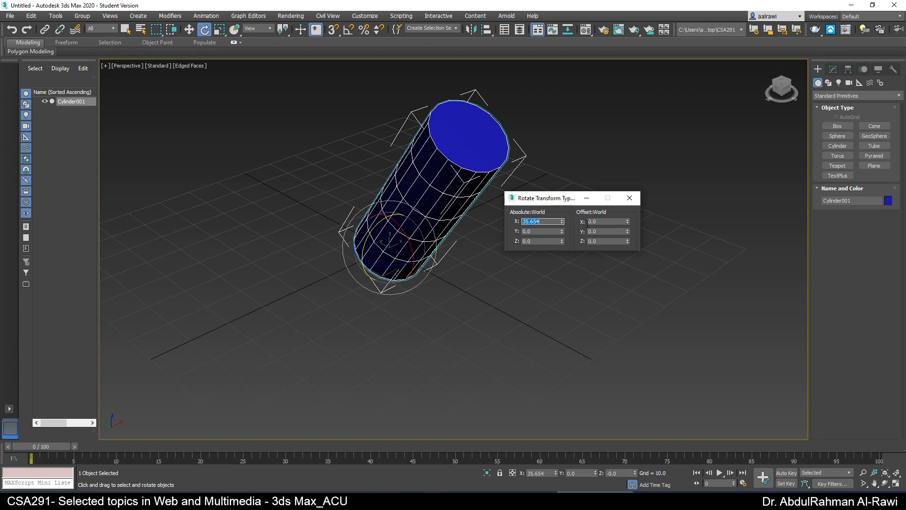
pyautogui.rightClick(561, 222)
pyautogui.click(638, 198)
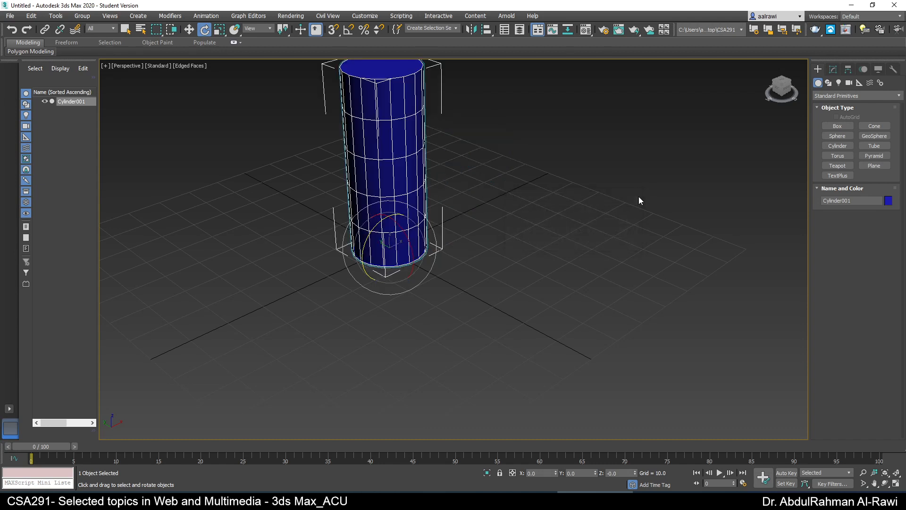
# Step: Scale the cylinder freehand with the Scale tool to about 108.7% in X, 105.5% in Y and 75.7% in Z
pyautogui.click(220, 30)
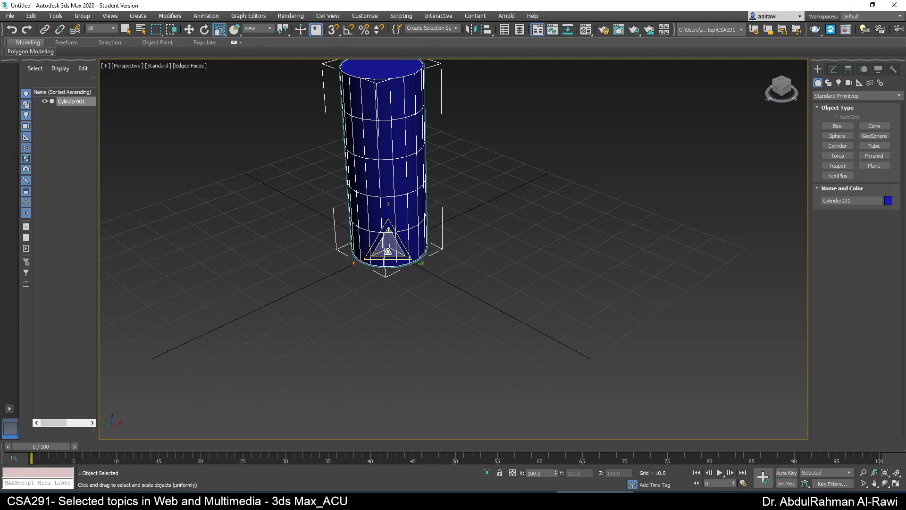
pyautogui.moveTo(387, 246); pyautogui.dragTo(281, 293)
pyautogui.hotkey('ctrl', 'z')
pyautogui.moveTo(407, 258); pyautogui.dragTo(500, 325)
pyautogui.hotkey('ctrl', 'z')
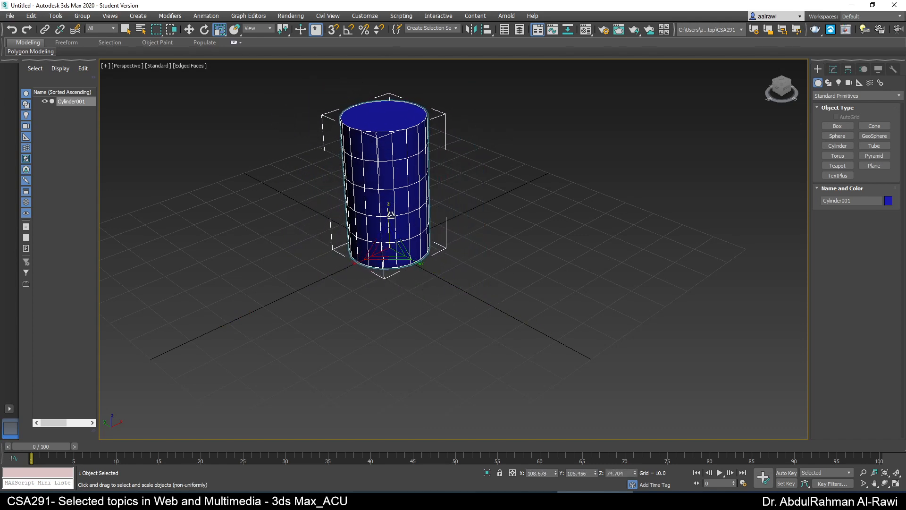
pyautogui.moveTo(390, 213)
pyautogui.mouseDown()
pyautogui.moveTo(388, 148)
pyautogui.moveTo(383, 229)
pyautogui.moveTo(386, 212)
pyautogui.mouseUp()
pyautogui.hotkey('ctrl', 'z')
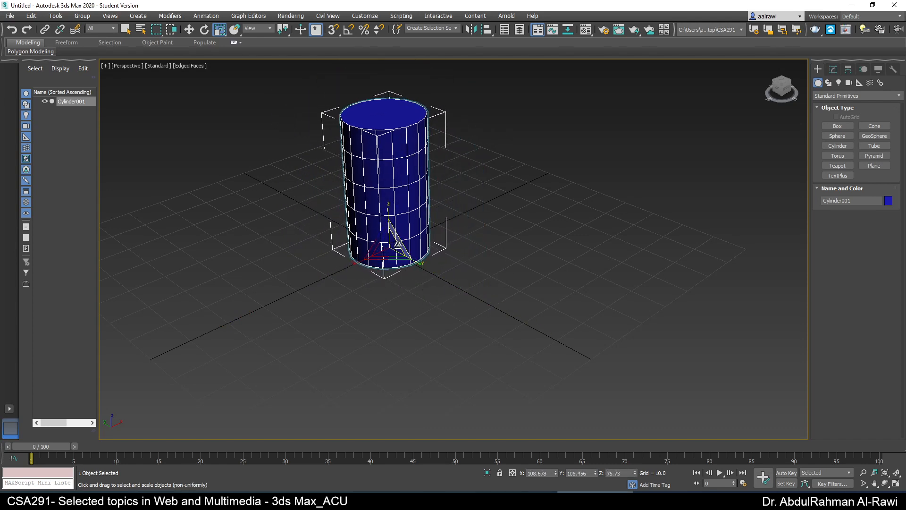
# Step: Stretch the cylinder into a flat, elongated oval by scaling it freehand to about 331.7% in X and 95.4% in Y
pyautogui.moveTo(398, 243); pyautogui.dragTo(351, 312)
pyautogui.hotkey('ctrl', 'z')
pyautogui.moveTo(381, 221); pyautogui.dragTo(354, 198)
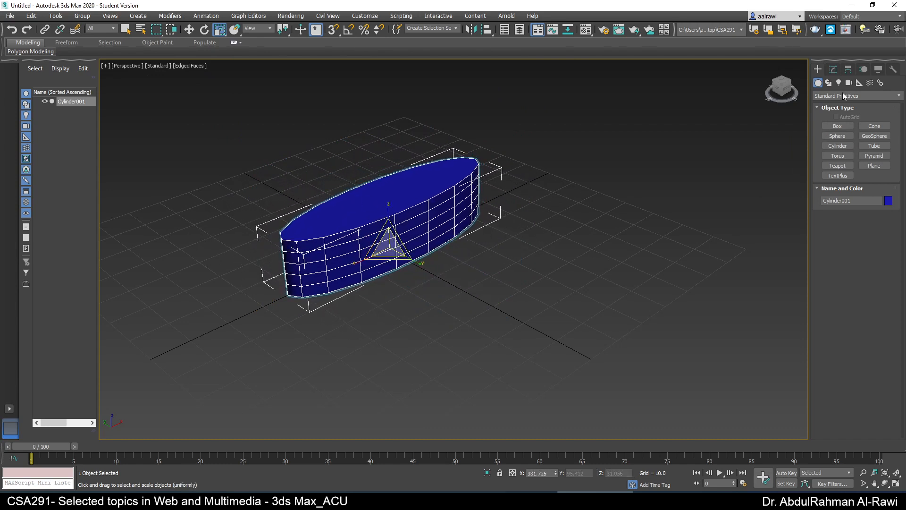
# Step: Increase the stretched cylinder's number of sides to 37 in its base parameters
pyautogui.click(834, 69)
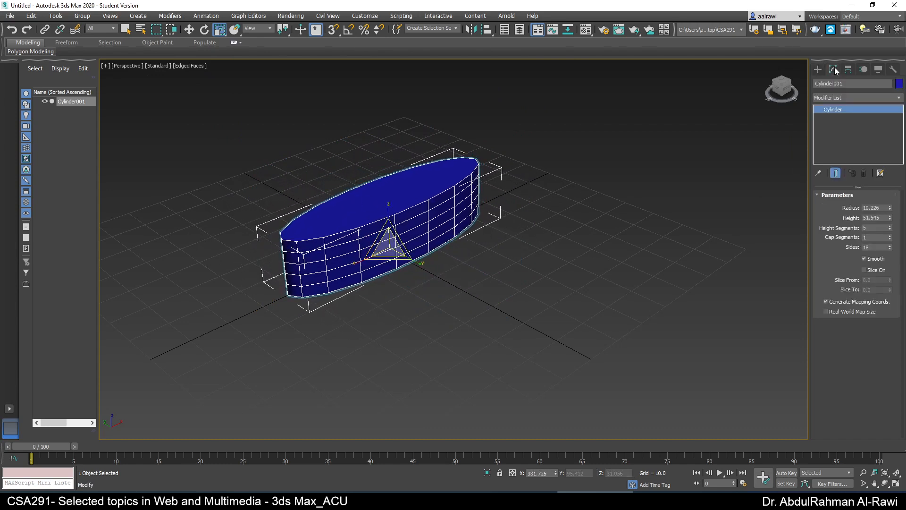
pyautogui.click(890, 246)
pyautogui.click(890, 245)
pyautogui.click(890, 246)
pyautogui.click(890, 246)
pyautogui.click(889, 246)
pyautogui.click(890, 245)
pyautogui.click(890, 246)
pyautogui.click(890, 246)
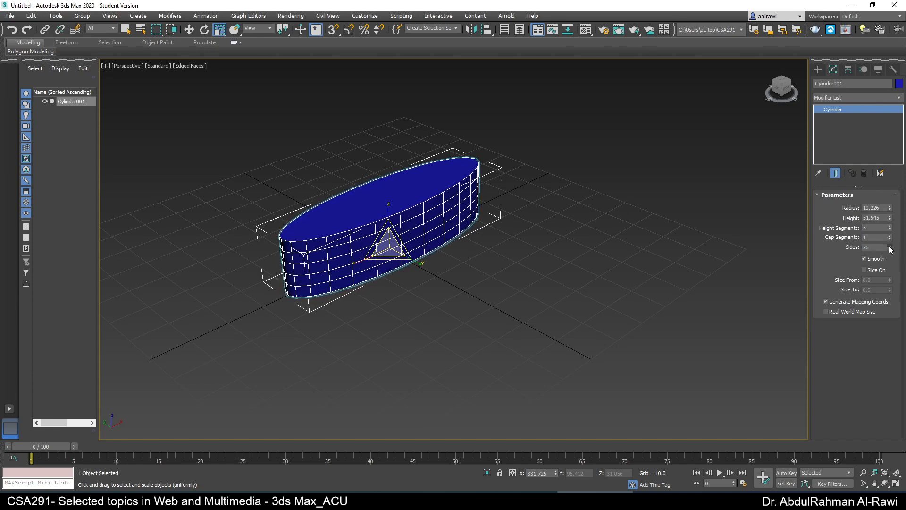
pyautogui.moveTo(890, 246); pyautogui.dragTo(889, 238)
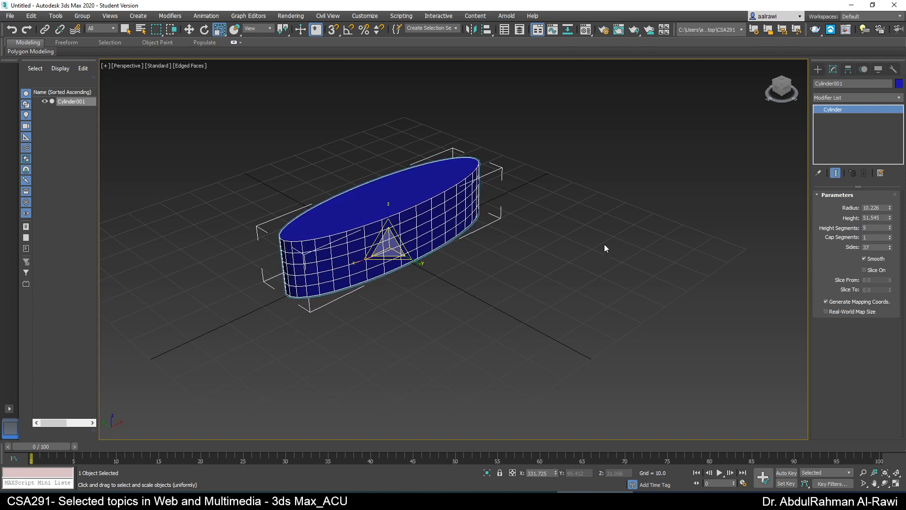
# Step: Turn off edged faces in the Perspective viewport, reselect the cylinder, and switch to the exam objectives PDF in Adobe Acrobat
pyautogui.click(620, 227)
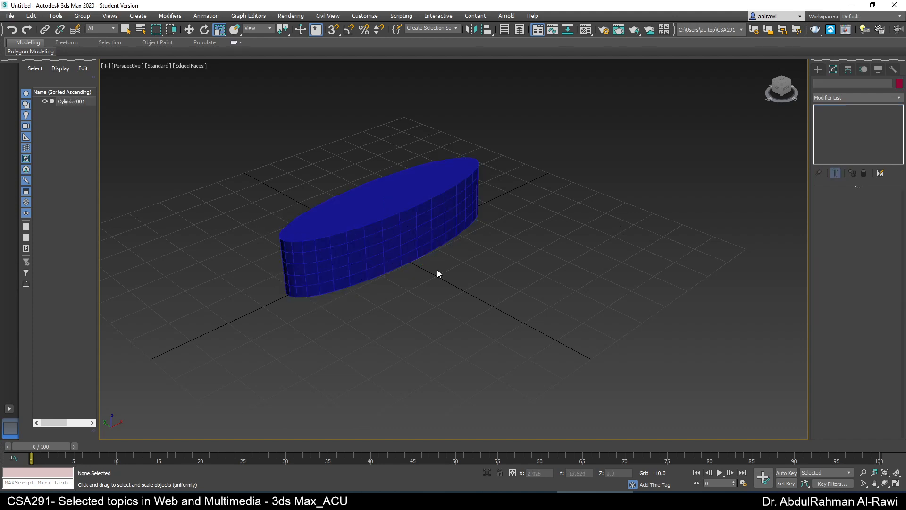
pyautogui.press('F4')
pyautogui.click(380, 271)
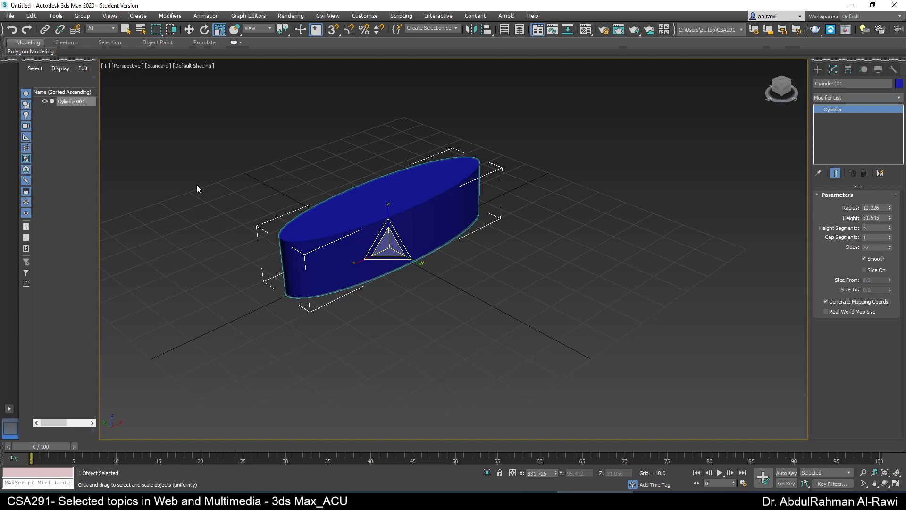
pyautogui.click(512, 500)
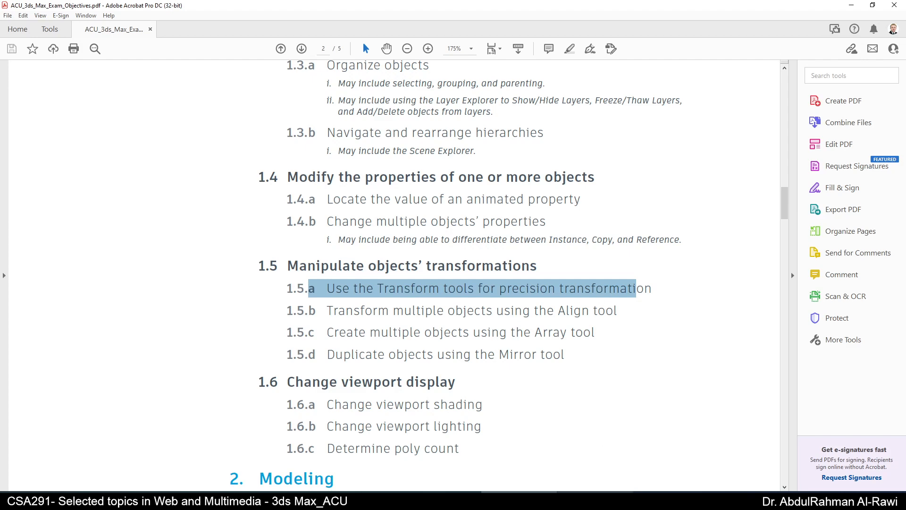
# Step: Switch to 3ds Max and activate the Select and Non-uniform Scale tool
pyautogui.click(590, 500)
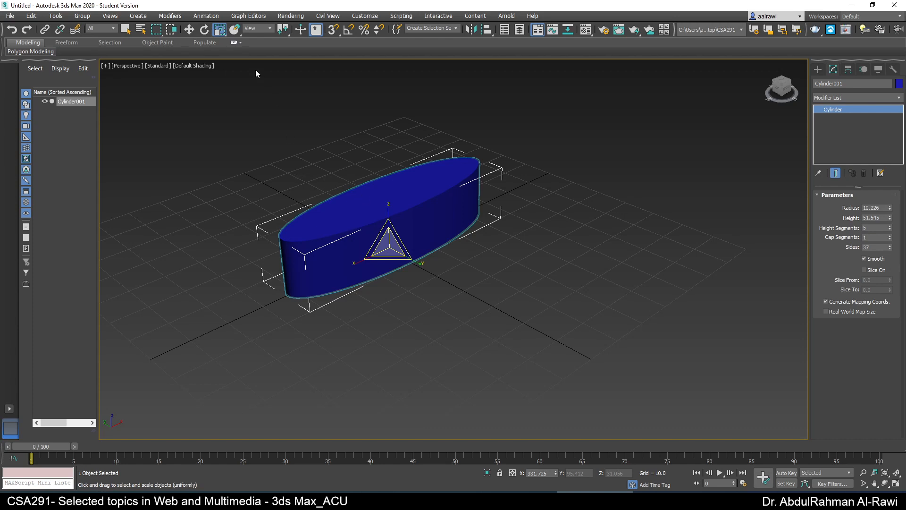
pyautogui.click(225, 36)
pyautogui.moveTo(224, 36); pyautogui.dragTo(218, 59)
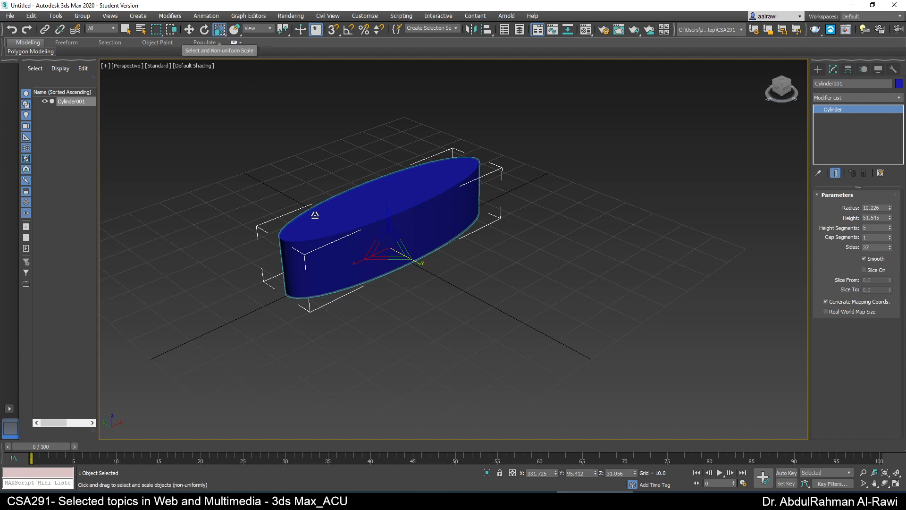
# Step: Undo the cylinder's side-count change and non-uniform scaling, and reset its X rotation to 0
pyautogui.hotkey('ctrl', 'z')
pyautogui.hotkey('ctrl', 'z')
pyautogui.hotkey('ctrl', 'z')
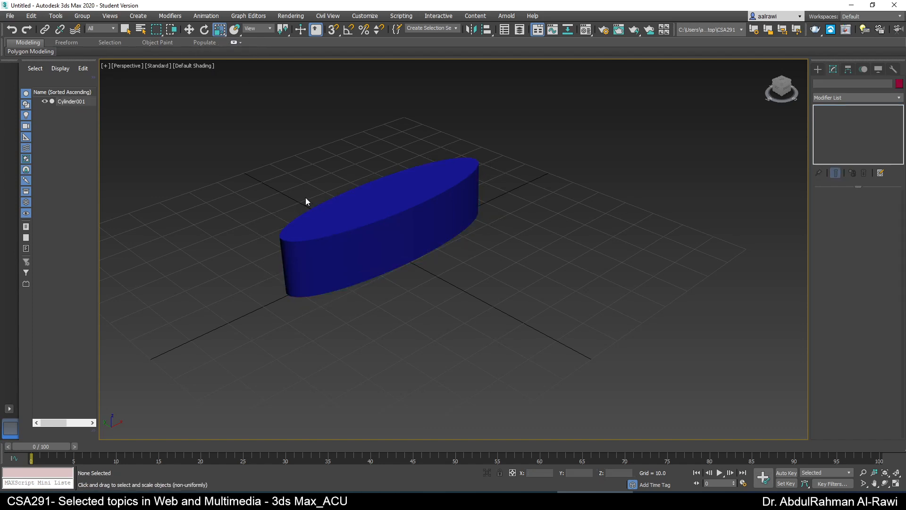
pyautogui.hotkey('ctrl', 'z')
pyautogui.hotkey('ctrl', 'z')
pyautogui.hotkey('ctrl', 'z')
pyautogui.hotkey('ctrl', 'z')
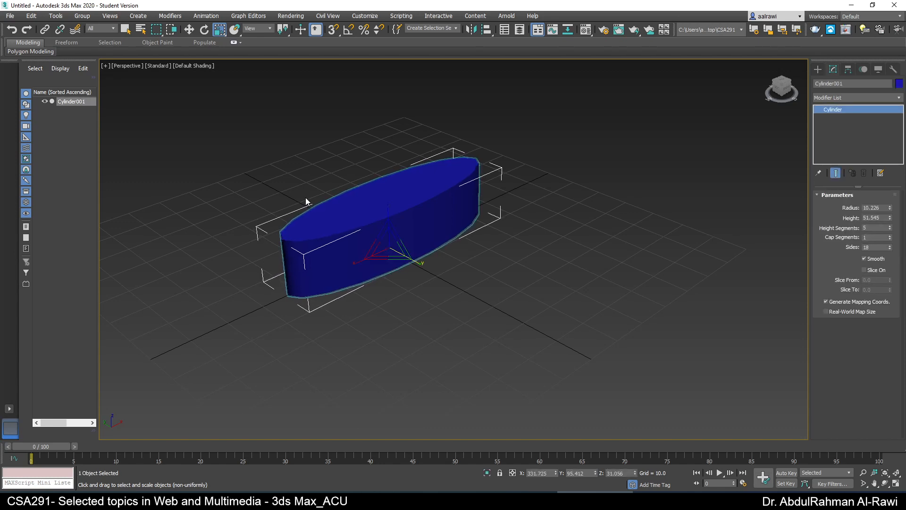
pyautogui.hotkey('ctrl', 'z')
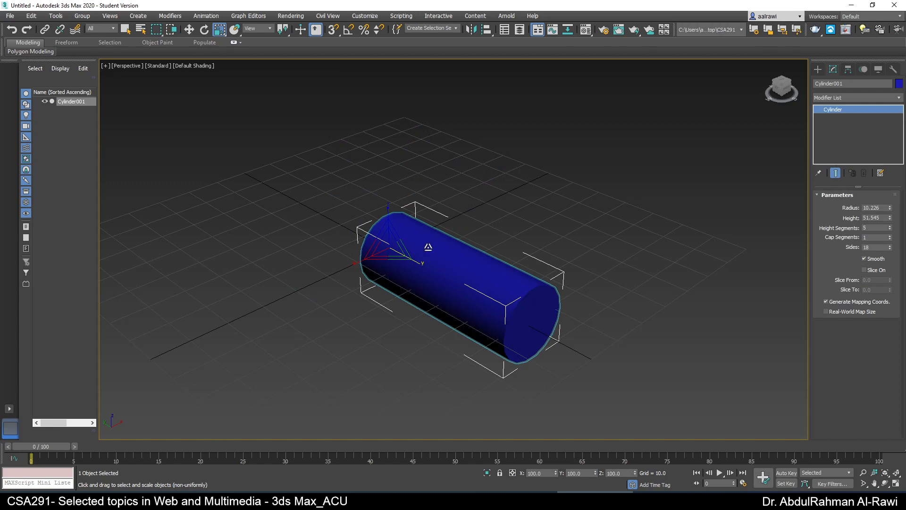
pyautogui.click(204, 31)
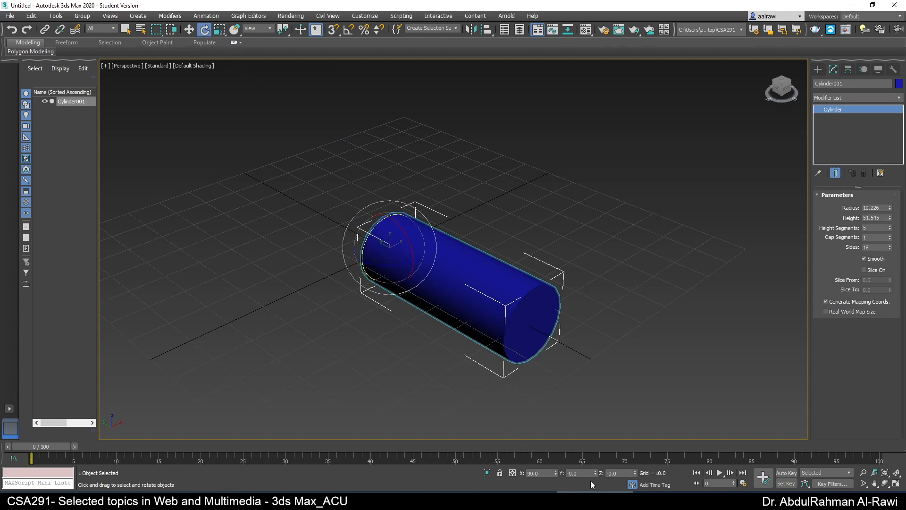
pyautogui.rightClick(556, 474)
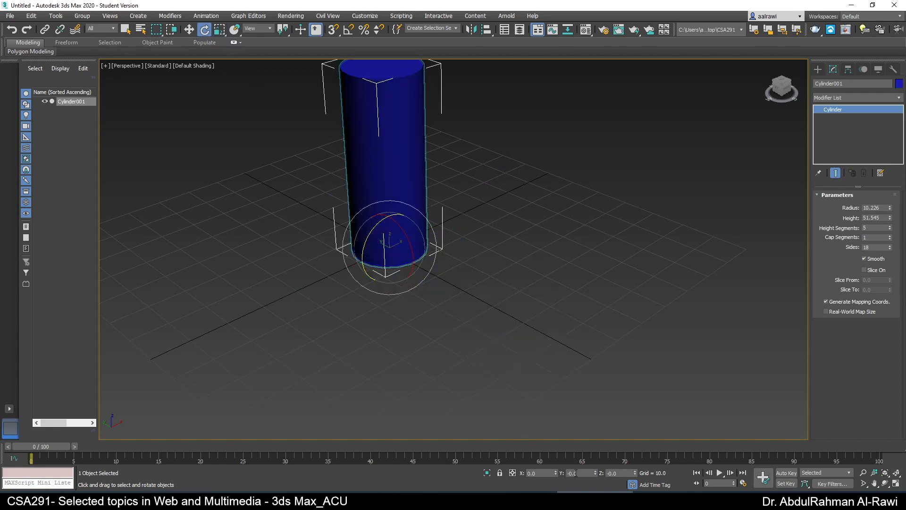
# Step: Try Select and Squash on the cylinder, compressing it to about 47% along Z, and undo the squash
pyautogui.click(220, 31)
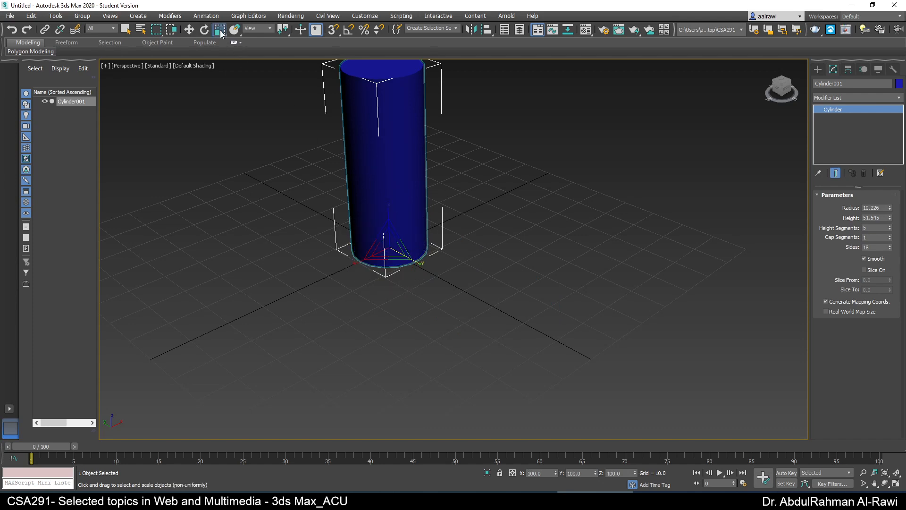
pyautogui.moveTo(220, 33); pyautogui.dragTo(225, 73)
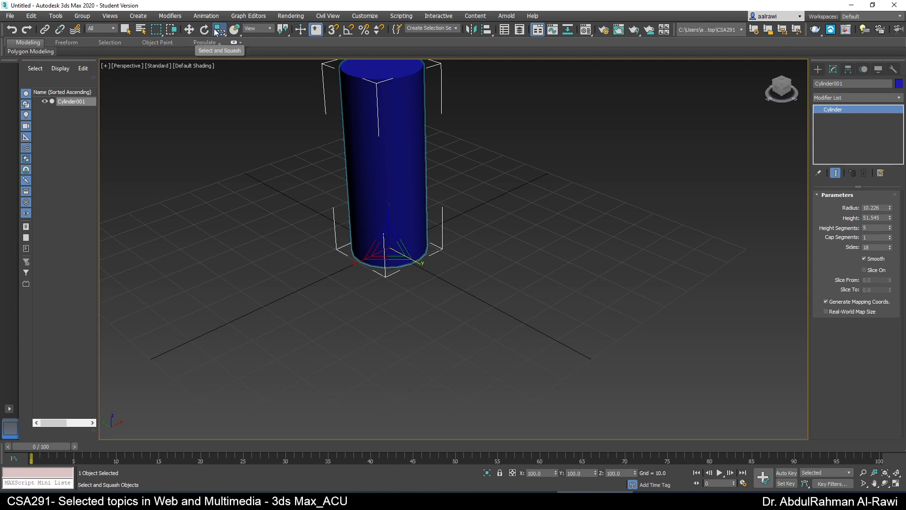
pyautogui.moveTo(382, 205); pyautogui.dragTo(393, 238)
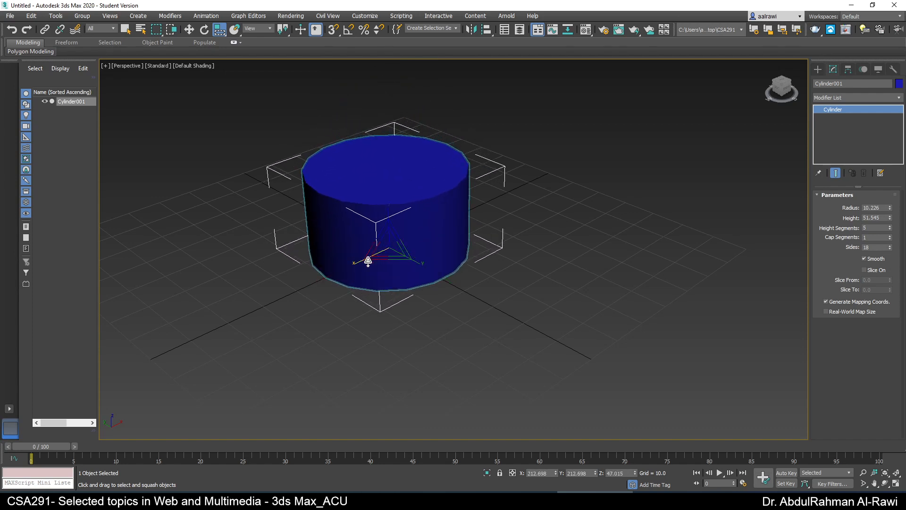
pyautogui.hotkey('ctrl', 'z')
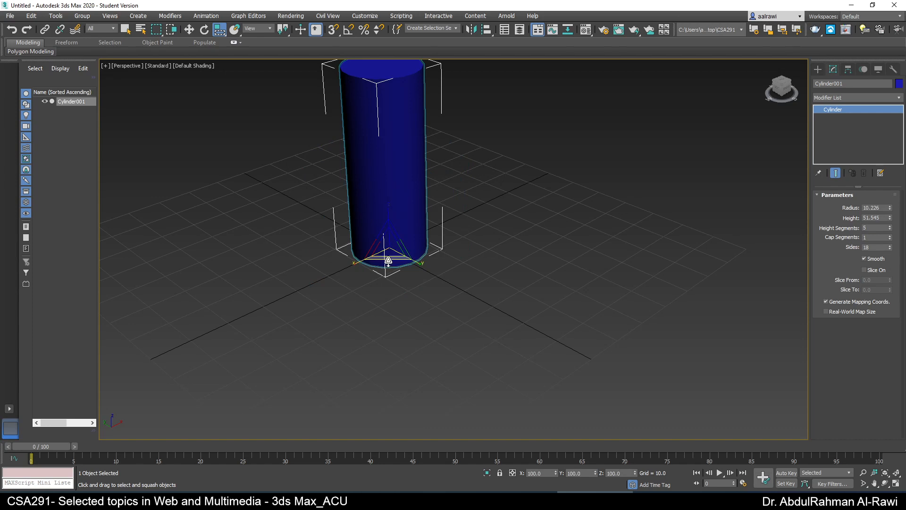
# Step: Squash the cylinder to about 57% in X and Y, stretching it to about 125% along Z
pyautogui.moveTo(389, 261); pyautogui.dragTo(383, 242)
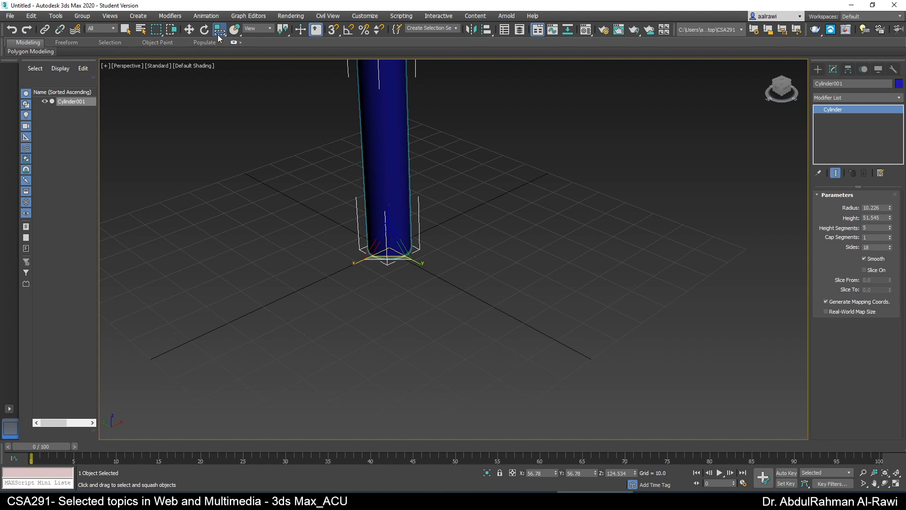
pyautogui.moveTo(217, 32); pyautogui.dragTo(224, 78)
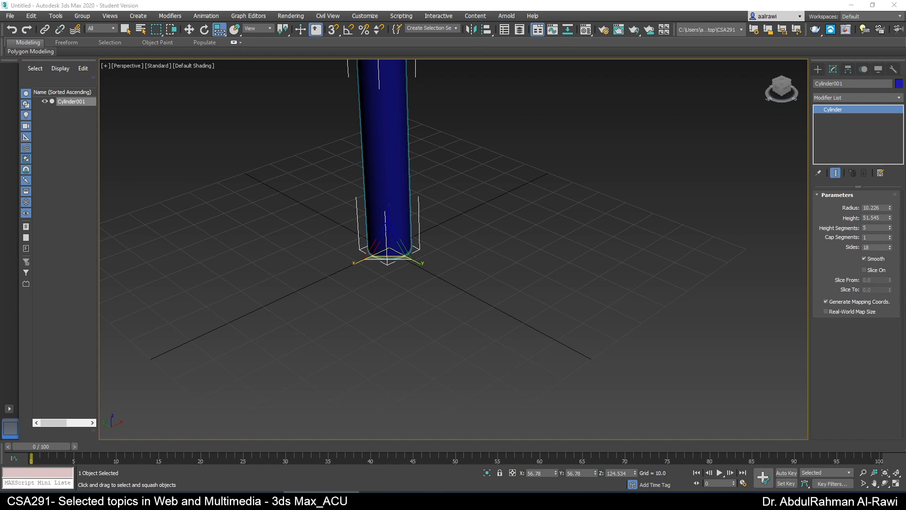
# Step: Switch to the exam objectives PDF and review items 1.5.b and 1.5.c about the Align and Array tools
pyautogui.click(517, 500)
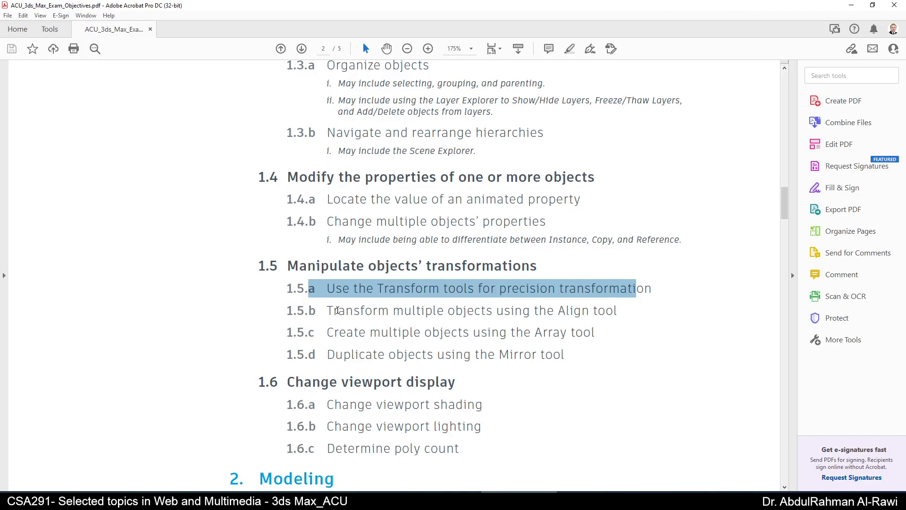
pyautogui.moveTo(328, 310); pyautogui.dragTo(540, 319)
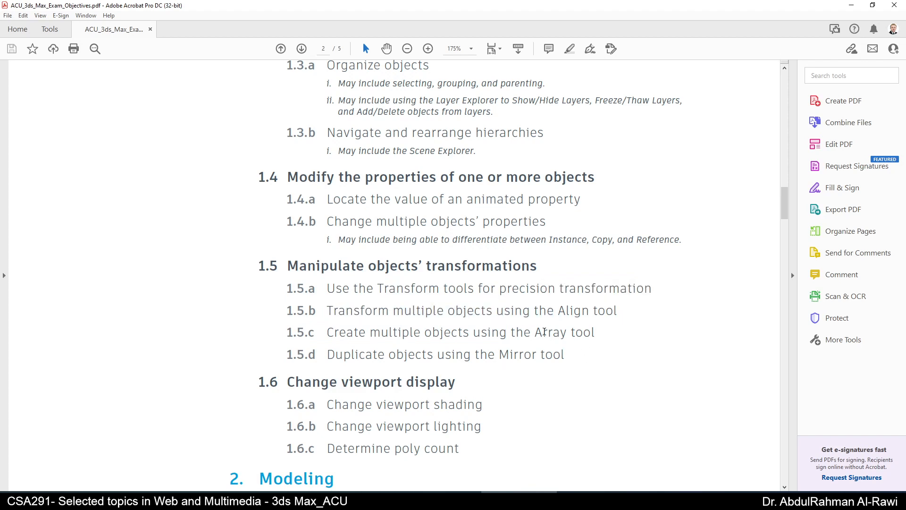
pyautogui.doubleClick(543, 333)
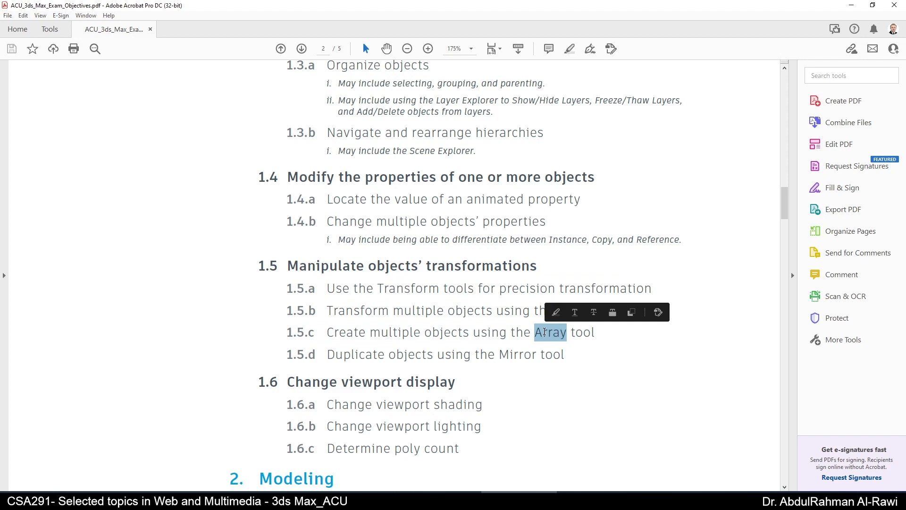
pyautogui.click(594, 333)
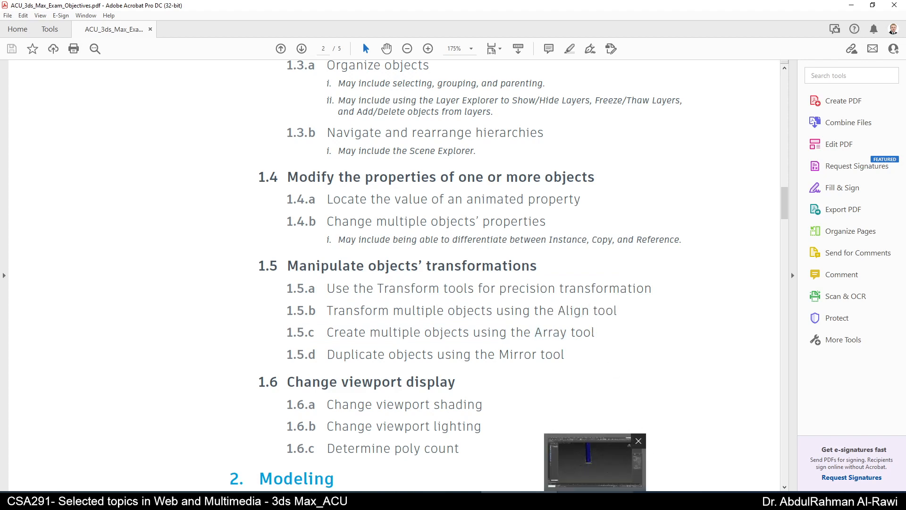
# Step: Switch back to 3ds Max and delete the cylinder
pyautogui.click(596, 500)
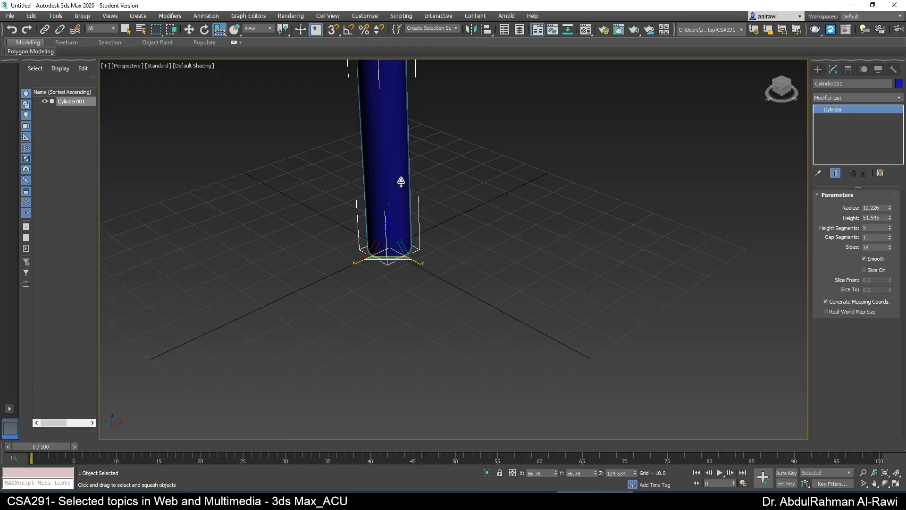
pyautogui.press('Delete')
# Step: Create a grid-snapped box with length 30, width 30 and height 40 near the front-left of the grid
pyautogui.click(818, 69)
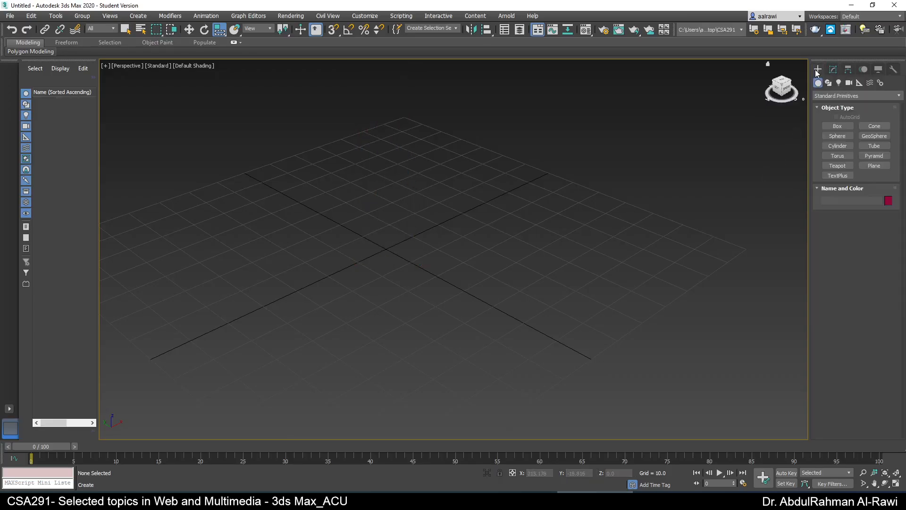
pyautogui.click(836, 126)
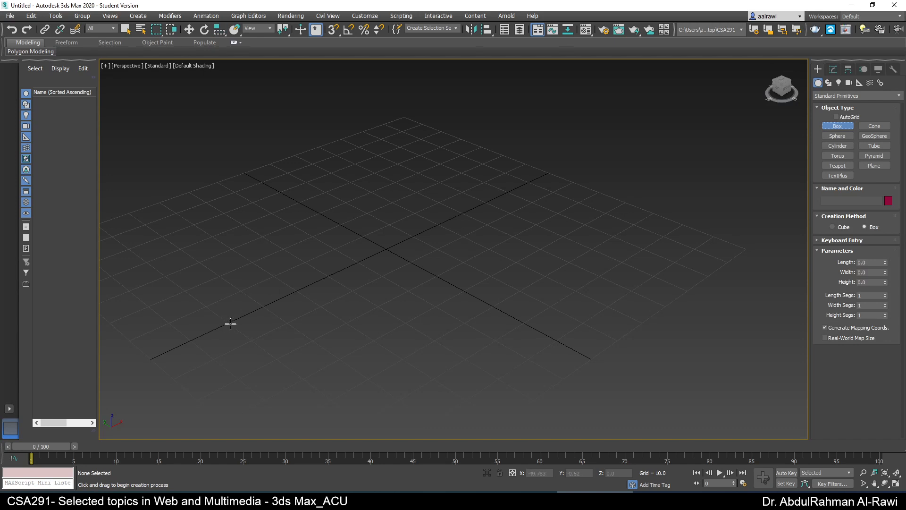
pyautogui.press('s')
pyautogui.moveTo(228, 324); pyautogui.dragTo(402, 318)
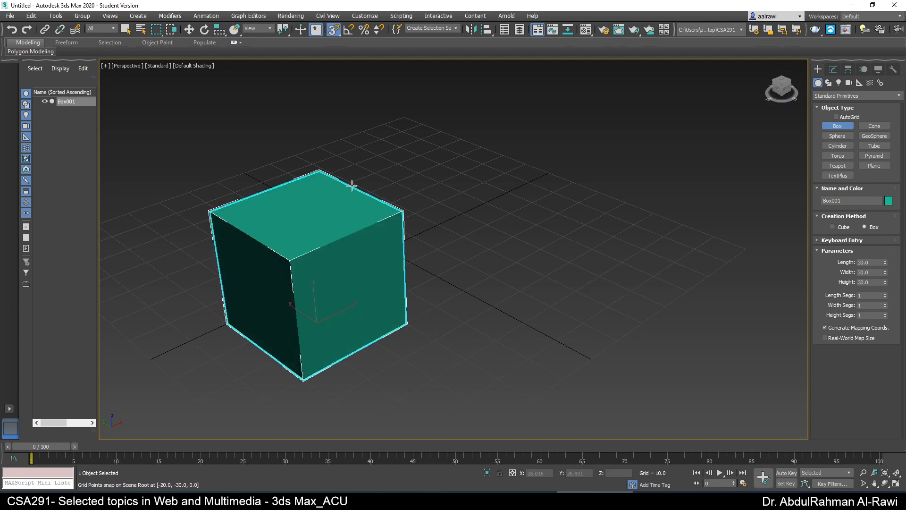
pyautogui.click(347, 157)
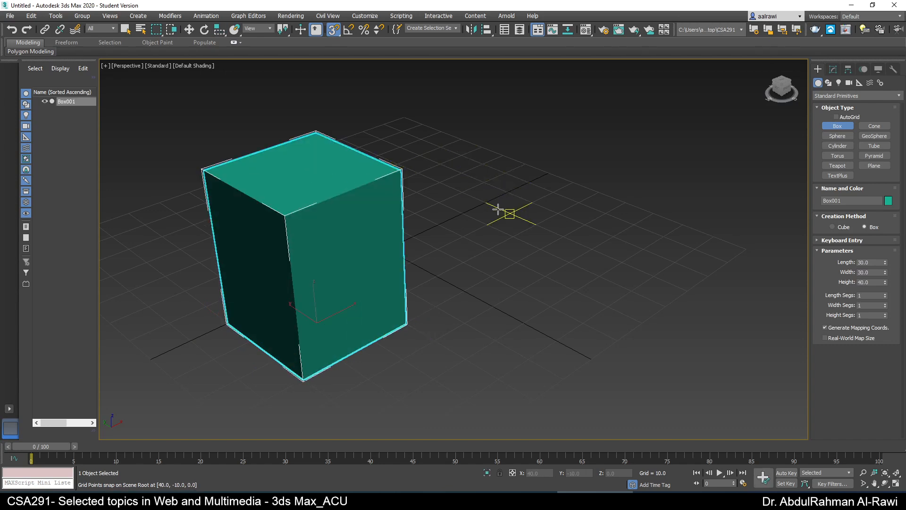
# Step: Create a second box with length 20, width 30 and height 10 beside the first, and display edged faces
pyautogui.moveTo(557, 237); pyautogui.dragTo(444, 239)
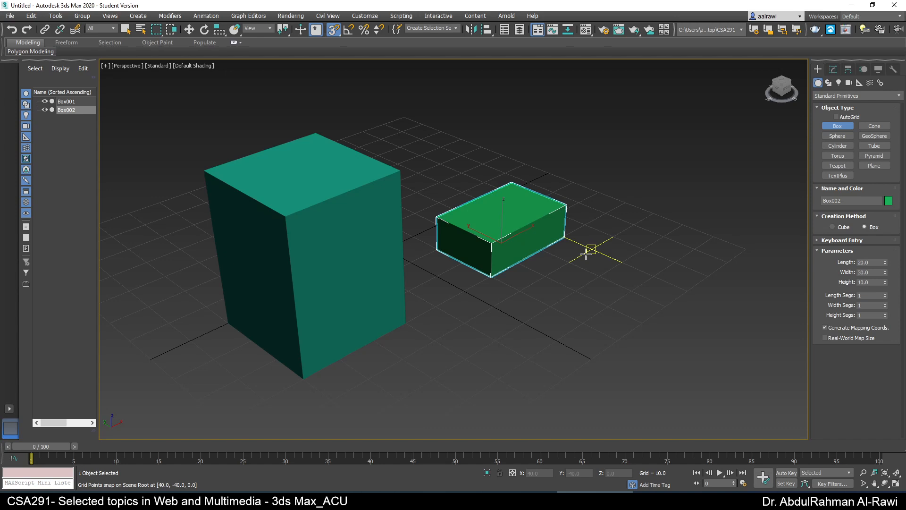
pyautogui.press('F4')
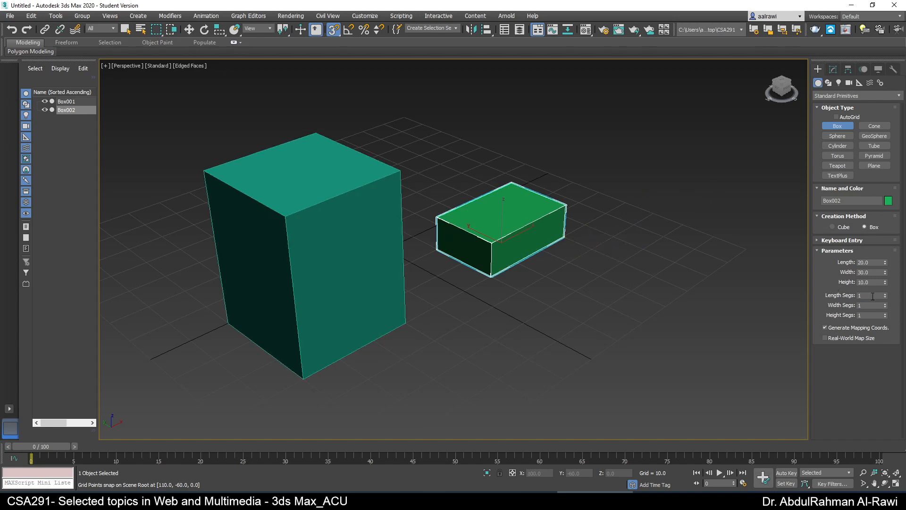
pyautogui.click(885, 294)
pyautogui.click(886, 303)
pyautogui.press('r')
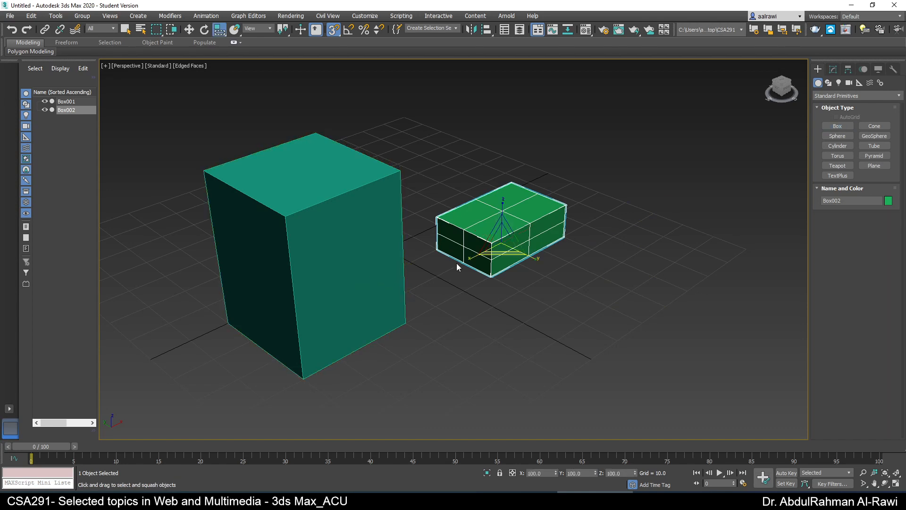
pyautogui.hotkey('ctrl', 'z')
pyautogui.hotkey('ctrl', 'z')
pyautogui.hotkey('ctrl', 'z')
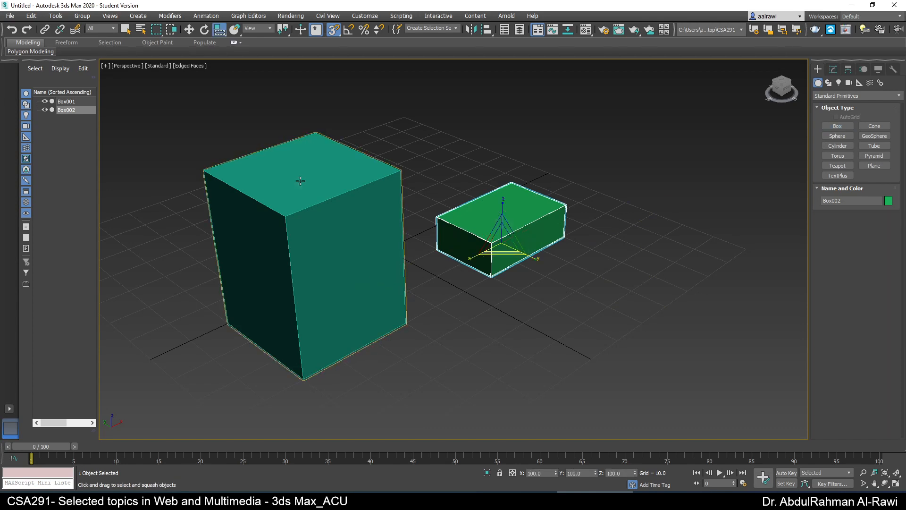
# Step: Turn snapping off and move the smaller box away from the larger one to about X 62.4, Y -62.6, Z -41.5
pyautogui.click(189, 29)
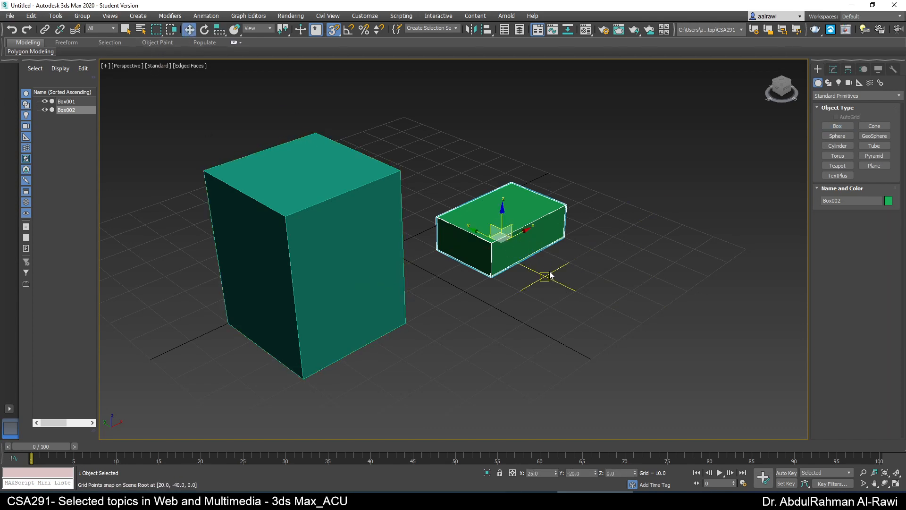
pyautogui.press('s')
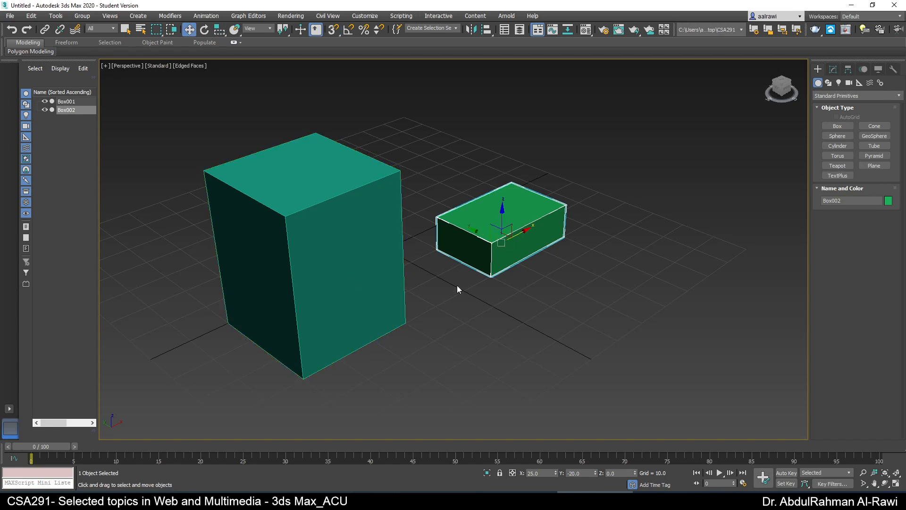
pyautogui.keyDown('alt'); pyautogui.moveTo(467, 283); pyautogui.dragTo(511, 244, button='middle'); pyautogui.keyUp('alt')
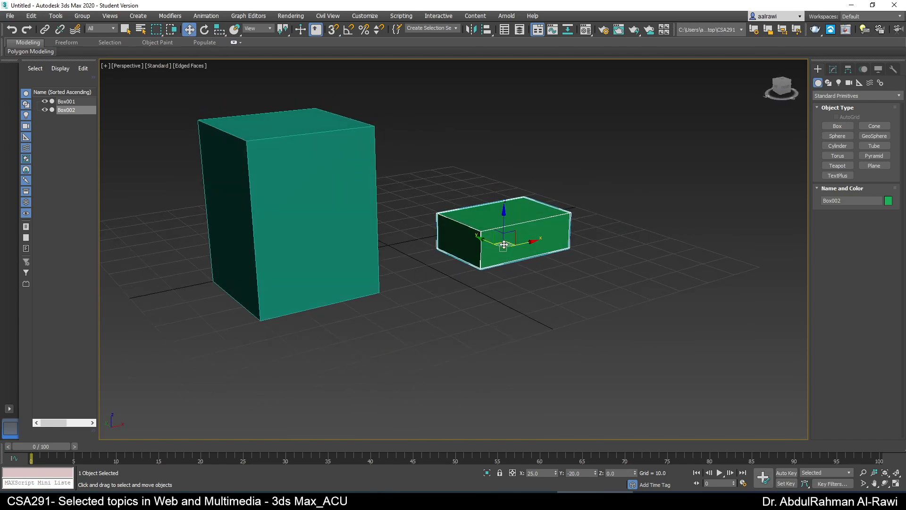
pyautogui.moveTo(510, 244); pyautogui.dragTo(702, 406)
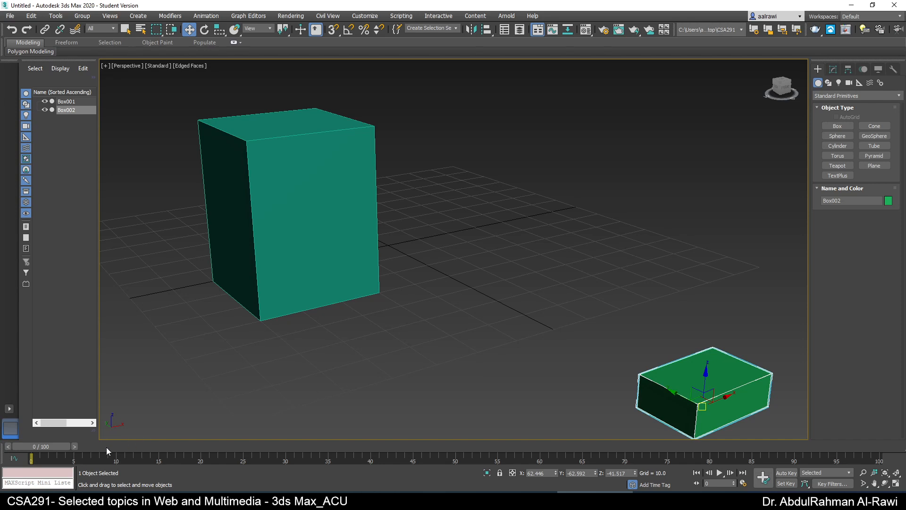
# Step: Set the viewport layout to three small views beside a large perspective view, and fit both boxes in all views
pyautogui.click(10, 409)
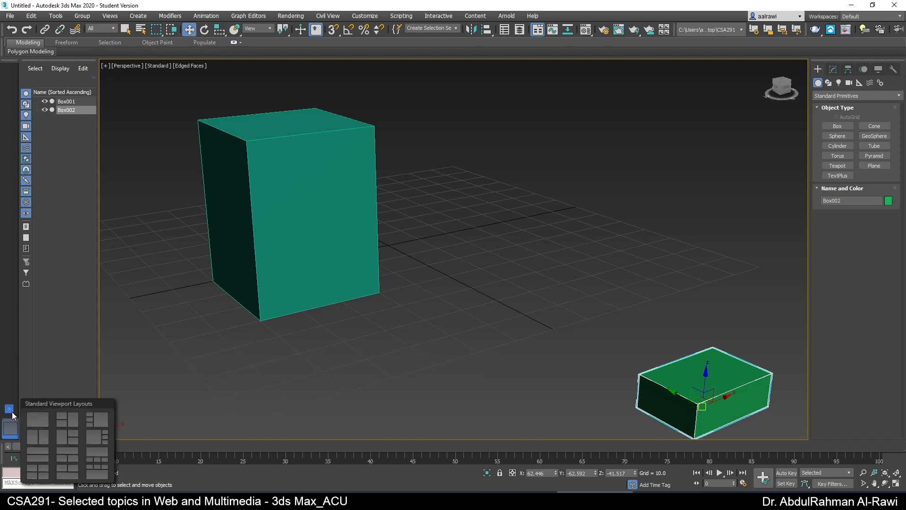
pyautogui.click(103, 423)
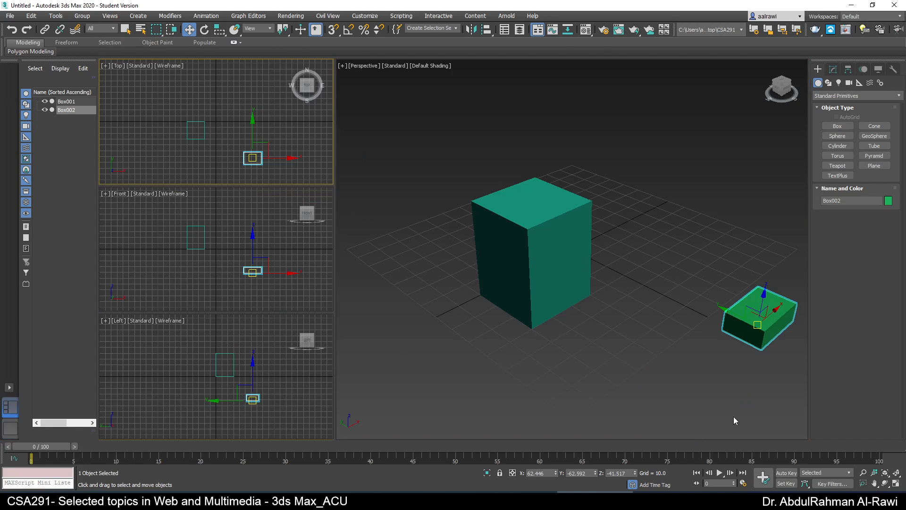
pyautogui.click(897, 476)
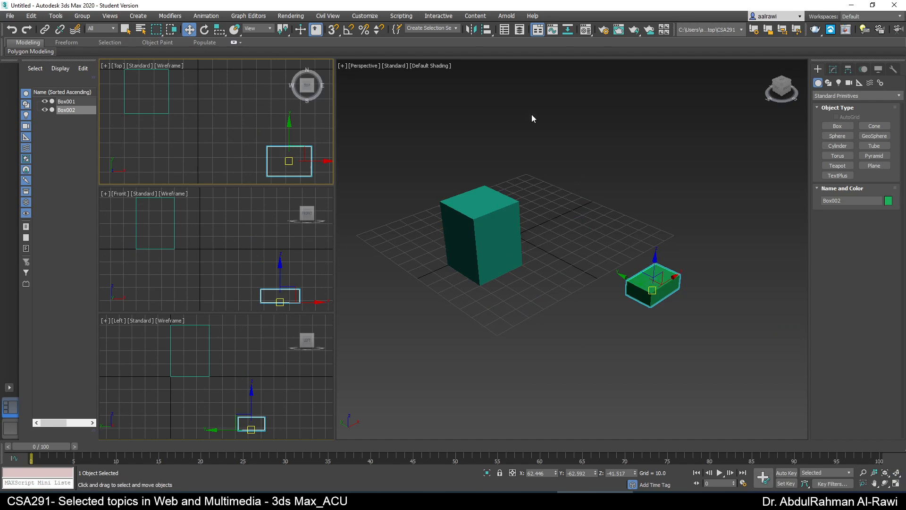
# Step: Align the small box to the large box on X, Y and Z position, center to center
pyautogui.click(484, 34)
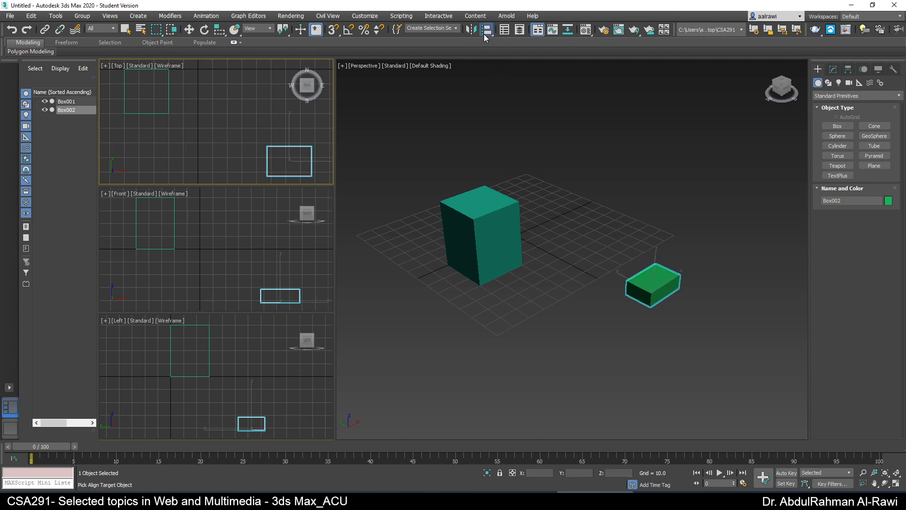
pyautogui.click(480, 204)
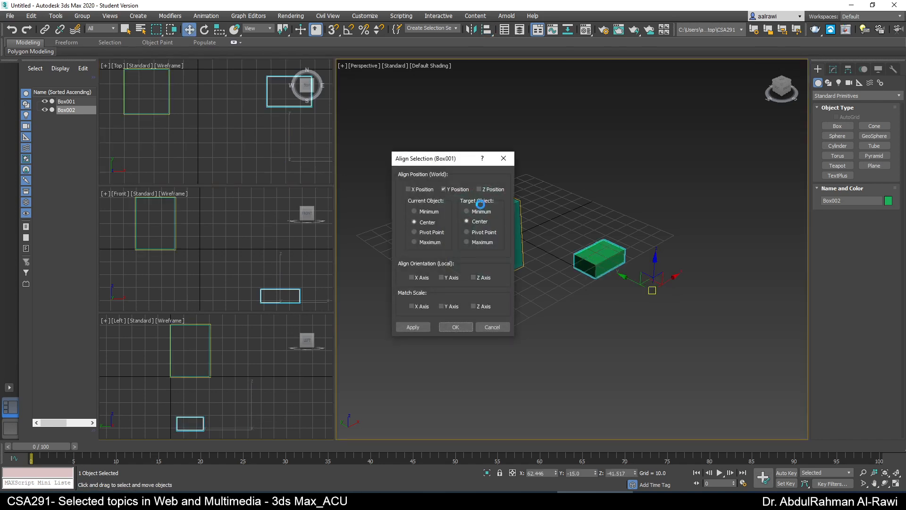
pyautogui.moveTo(465, 166); pyautogui.dragTo(544, 154)
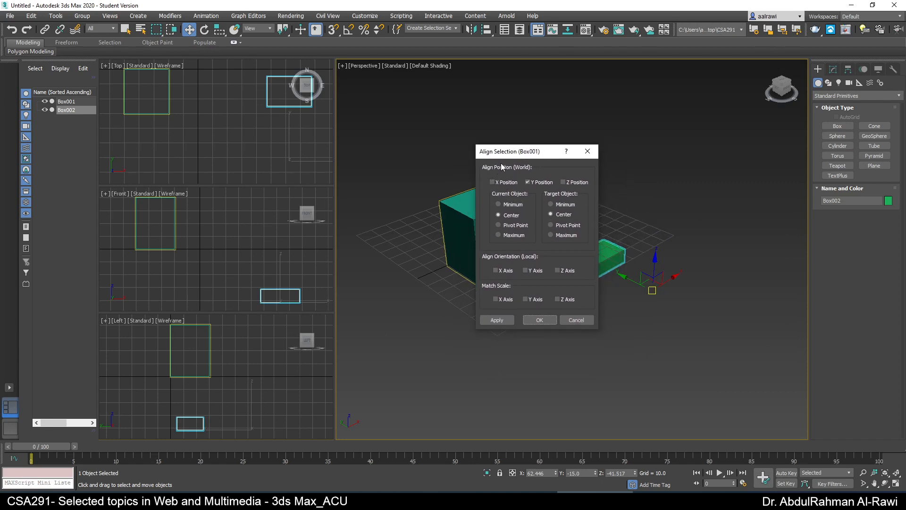
pyautogui.click(497, 183)
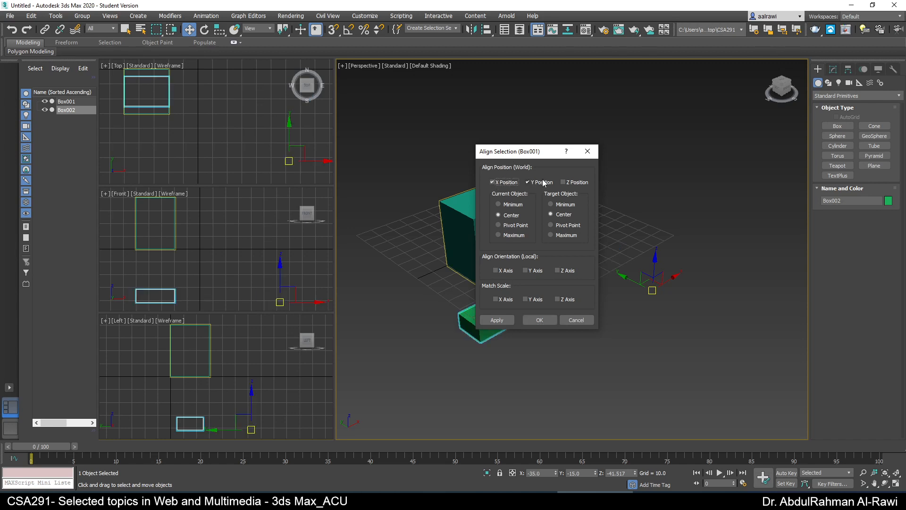
pyautogui.click(575, 182)
pyautogui.moveTo(531, 152); pyautogui.dragTo(703, 208)
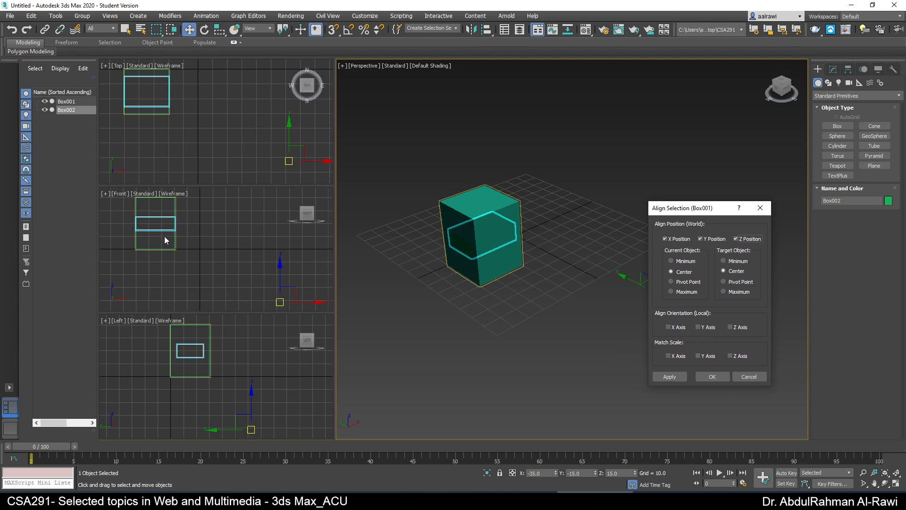
# Step: Preview the small box's alignment with matching references on both objects: minimum, maximum and pivot point
pyautogui.moveTo(676, 211); pyautogui.dragTo(563, 123)
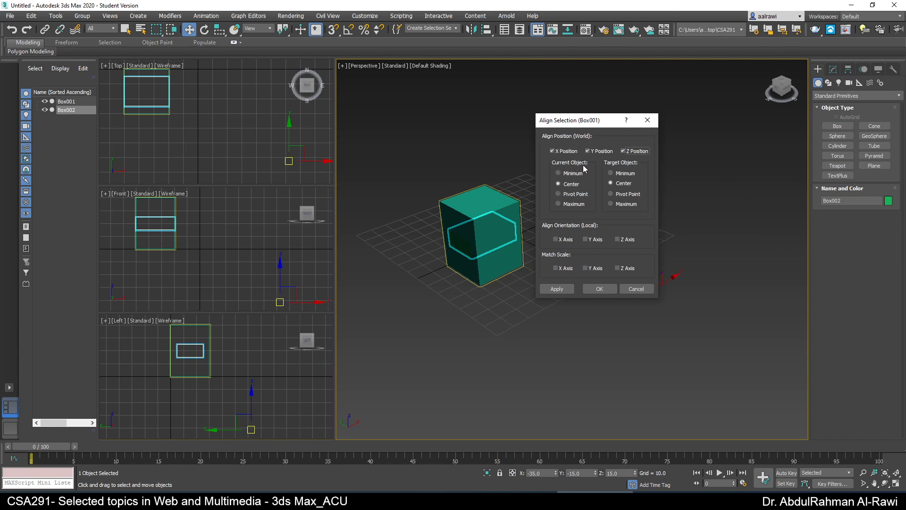
pyautogui.click(609, 183)
pyautogui.click(574, 174)
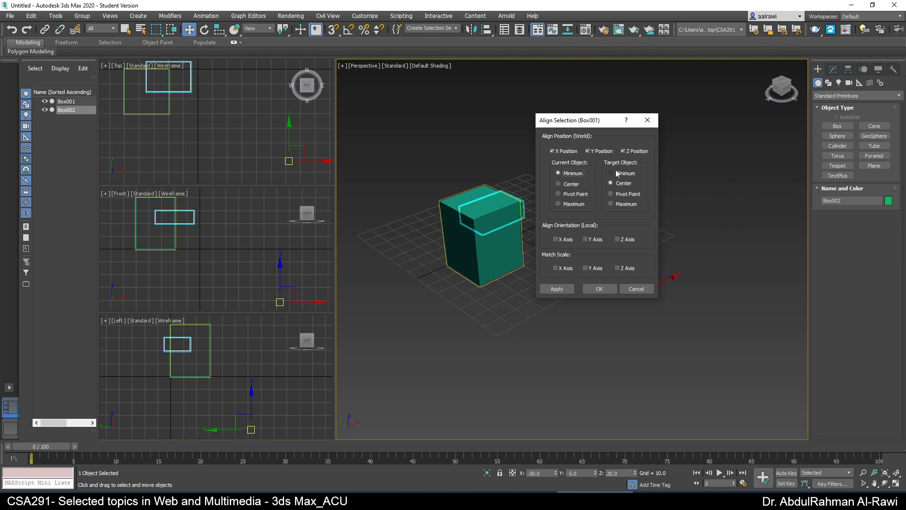
pyautogui.click(614, 173)
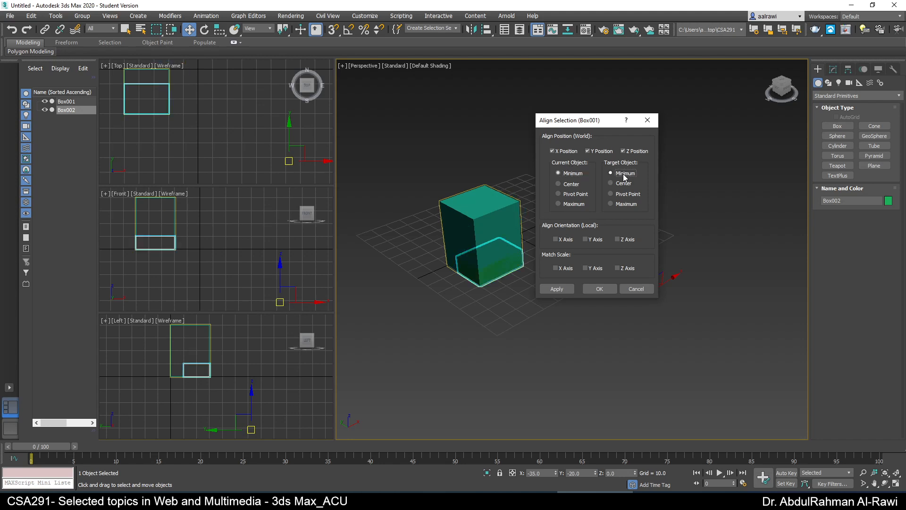
pyautogui.click(574, 203)
pyautogui.click(627, 204)
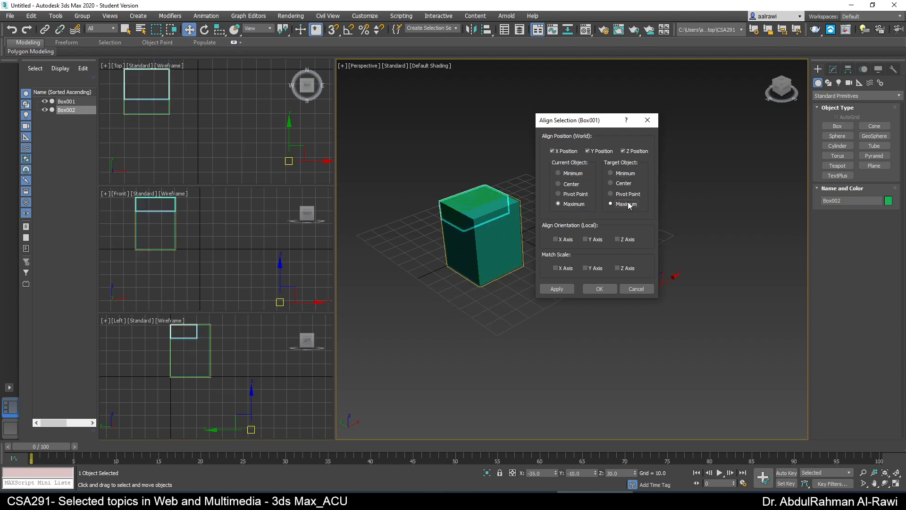
pyautogui.click(576, 194)
pyautogui.click(626, 197)
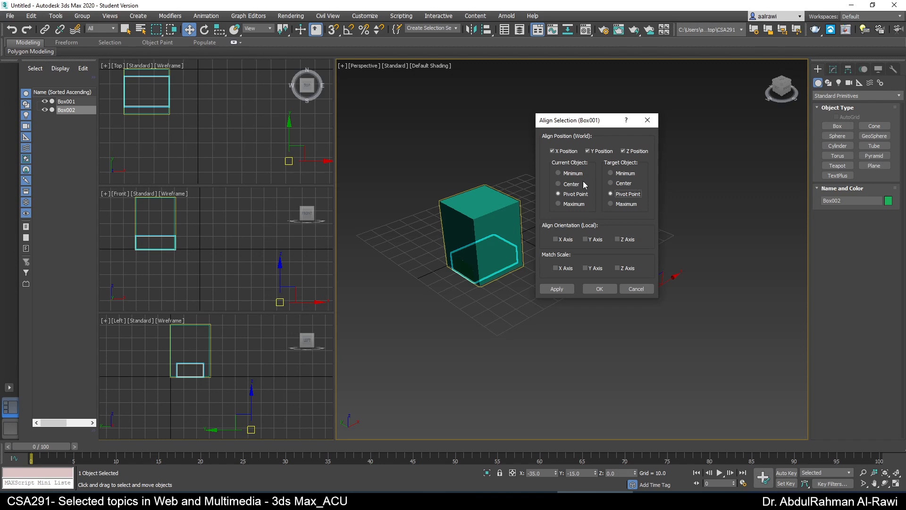
# Step: Preview aligning the small box's minimum to the large box's maximum, and its maximum to the large box's minimum
pyautogui.click(569, 174)
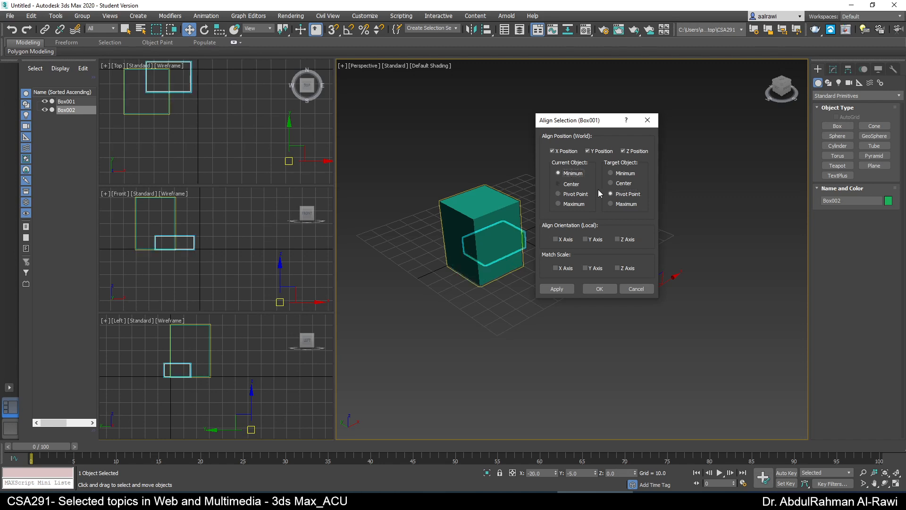
pyautogui.click(626, 204)
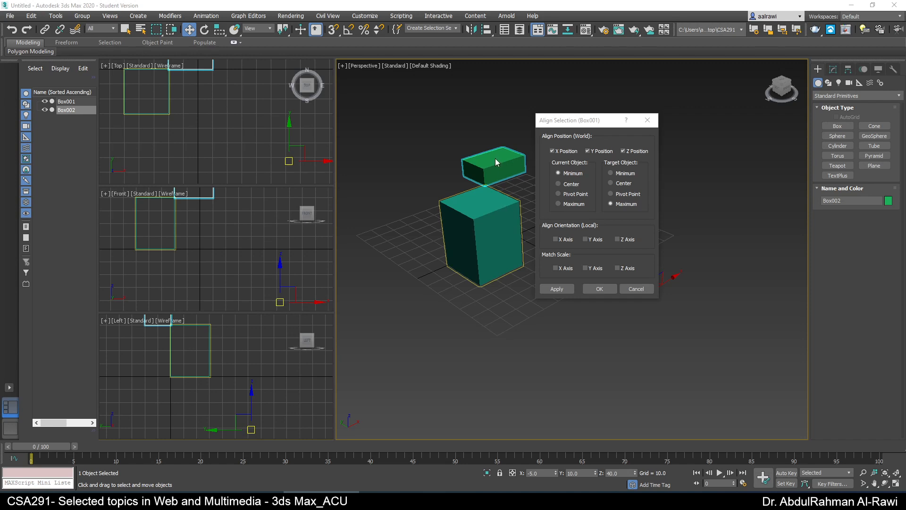
pyautogui.click(560, 203)
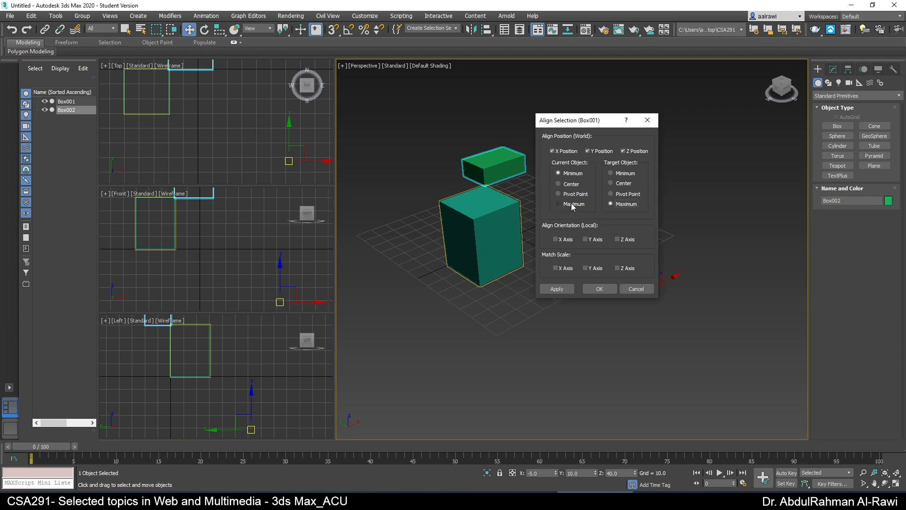
pyautogui.click(624, 174)
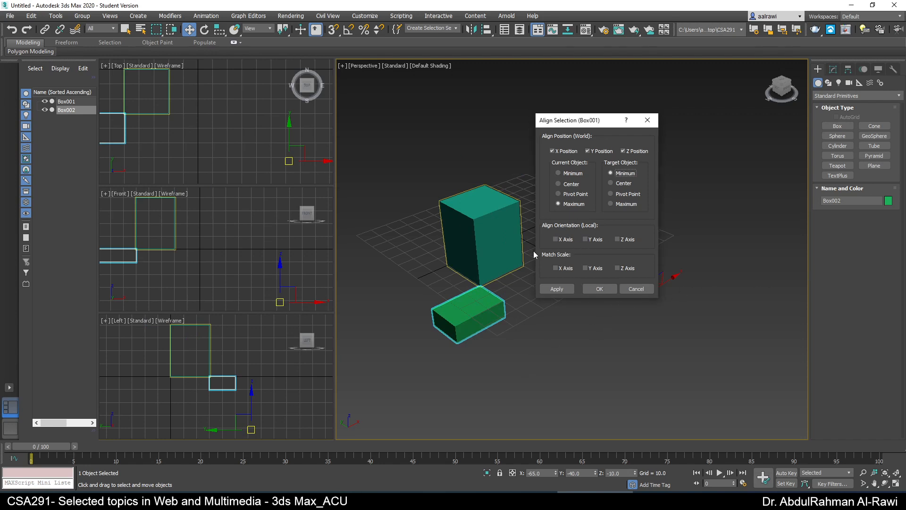
# Step: Match the small box's scale to the large box on X, Y and Z, and apply the maximum-to-minimum alignment
pyautogui.click(559, 268)
pyautogui.click(590, 268)
pyautogui.click(557, 289)
# Step: Apply a center-to-center alignment on X, Y and Z position, and cancel the whole alignment
pyautogui.click(567, 187)
pyautogui.click(625, 184)
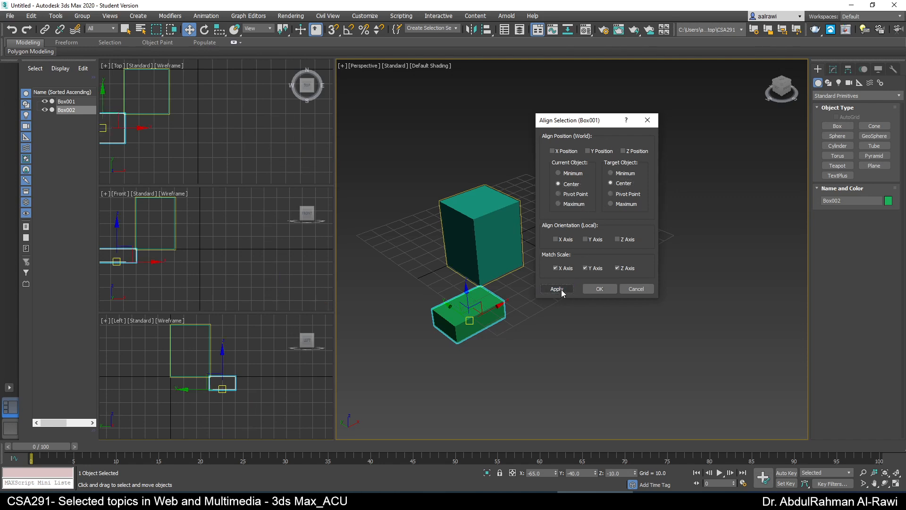
pyautogui.click(552, 151)
pyautogui.click(588, 151)
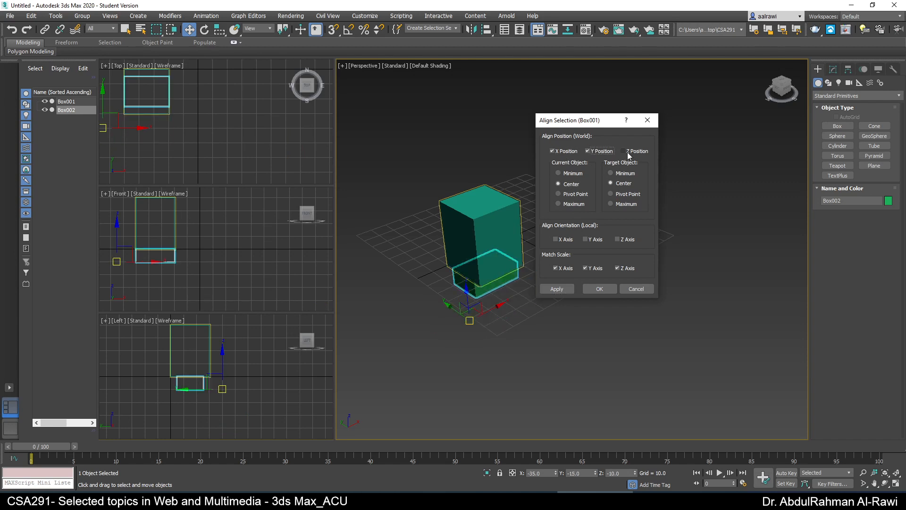
pyautogui.click(628, 152)
pyautogui.click(557, 289)
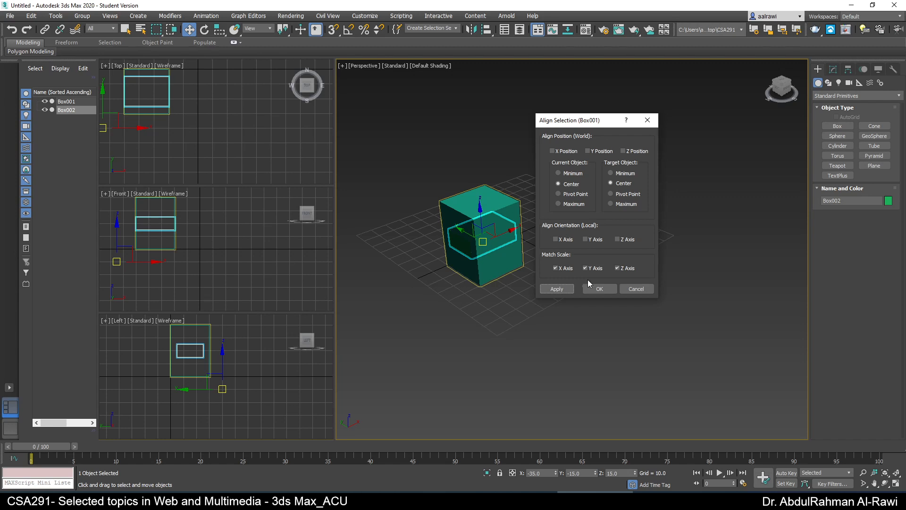
pyautogui.click(628, 289)
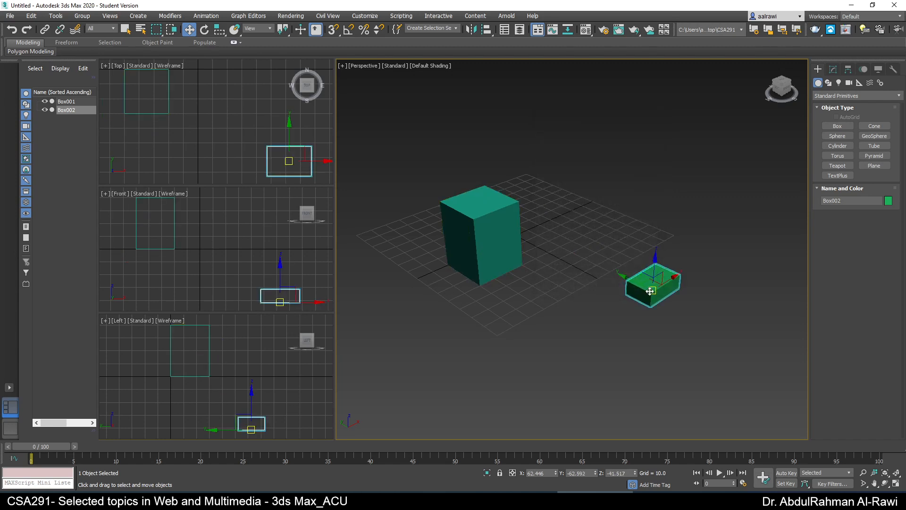
# Step: Delete the small box and clone the remaining box as one copy, moved along X to about 48.4
pyautogui.press('Delete')
pyautogui.click(469, 250)
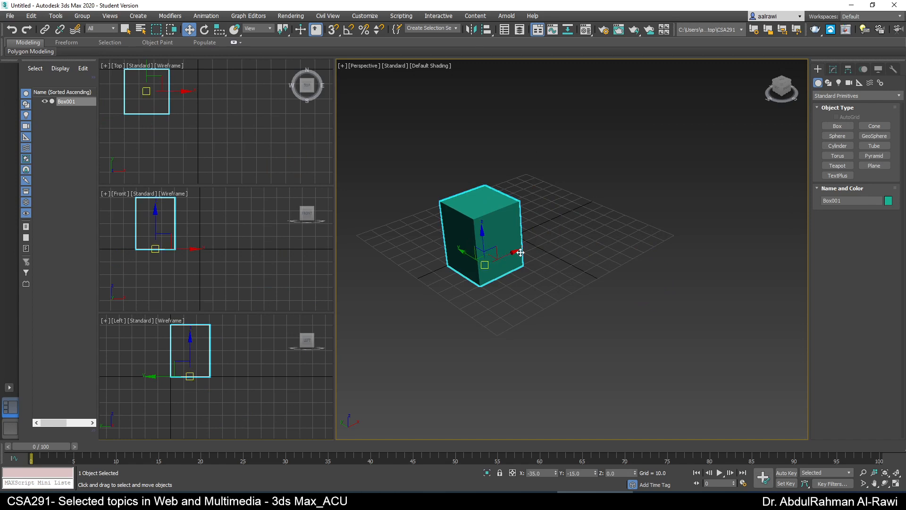
pyautogui.moveTo(520, 253)
pyautogui.keyDown('shift'); pyautogui.mouseDown()
pyautogui.moveTo(639, 198)
pyautogui.moveTo(606, 211)
pyautogui.moveTo(611, 220)
pyautogui.mouseUp(); pyautogui.keyUp('shift')
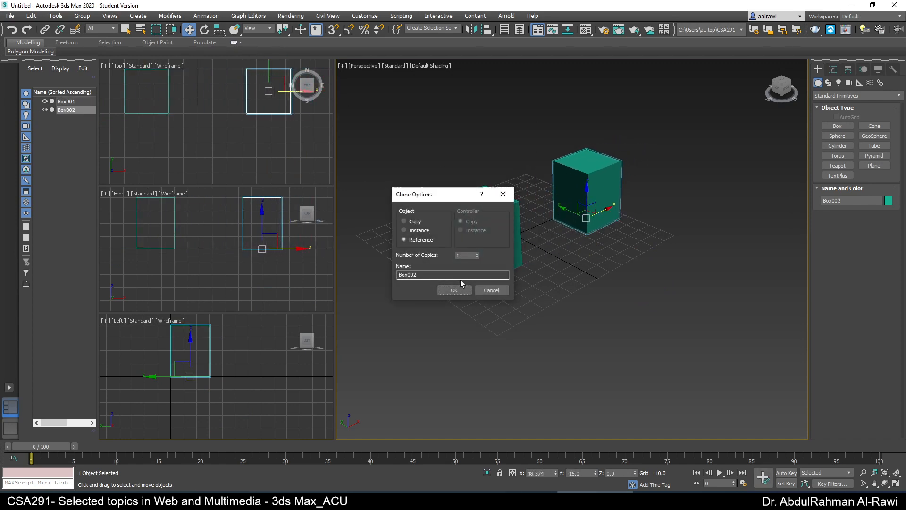
pyautogui.click(414, 222)
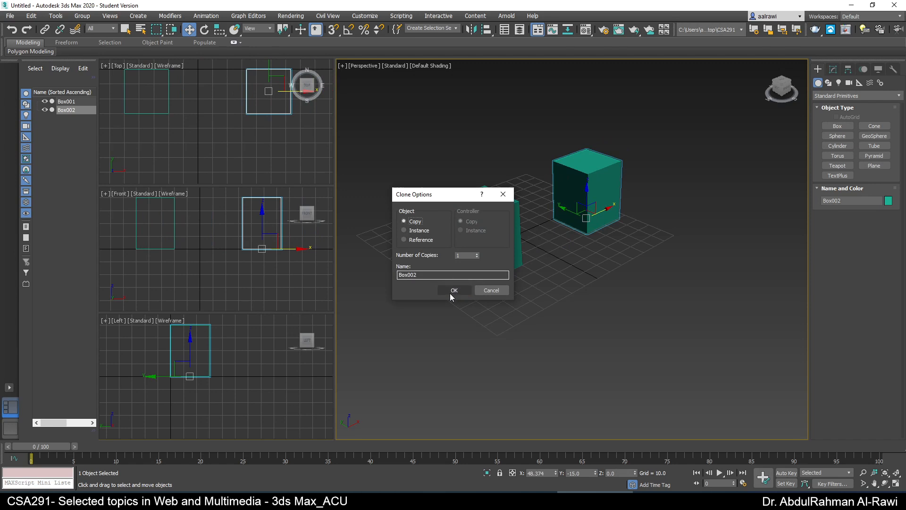
pyautogui.click(453, 290)
# Step: Scale the copied box non-uniformly to about 213% on X, 240% on Y and 66% on Z
pyautogui.moveTo(219, 30); pyautogui.dragTo(223, 59)
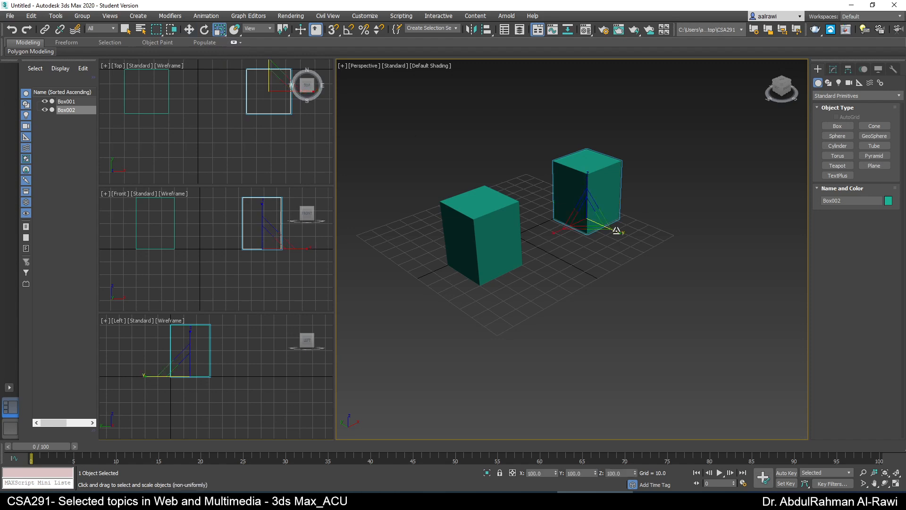
pyautogui.moveTo(617, 229); pyautogui.dragTo(657, 259)
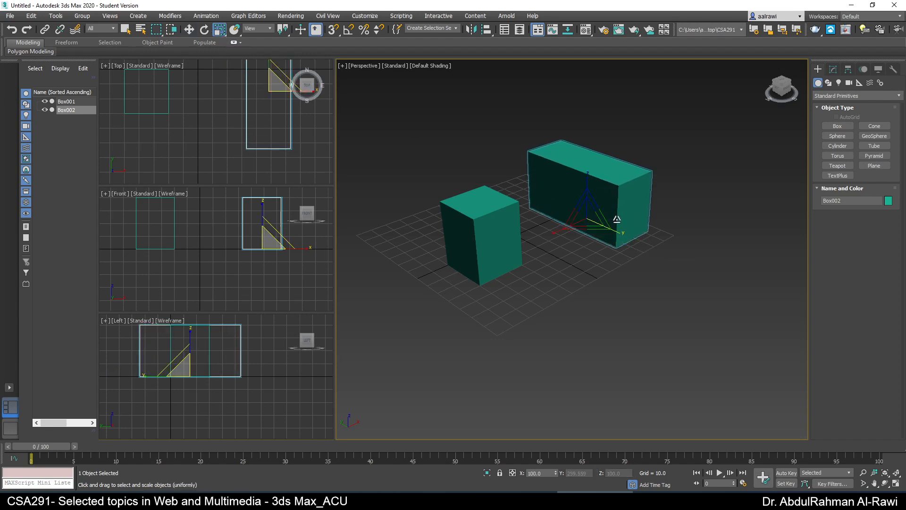
pyautogui.moveTo(587, 185); pyautogui.dragTo(589, 196)
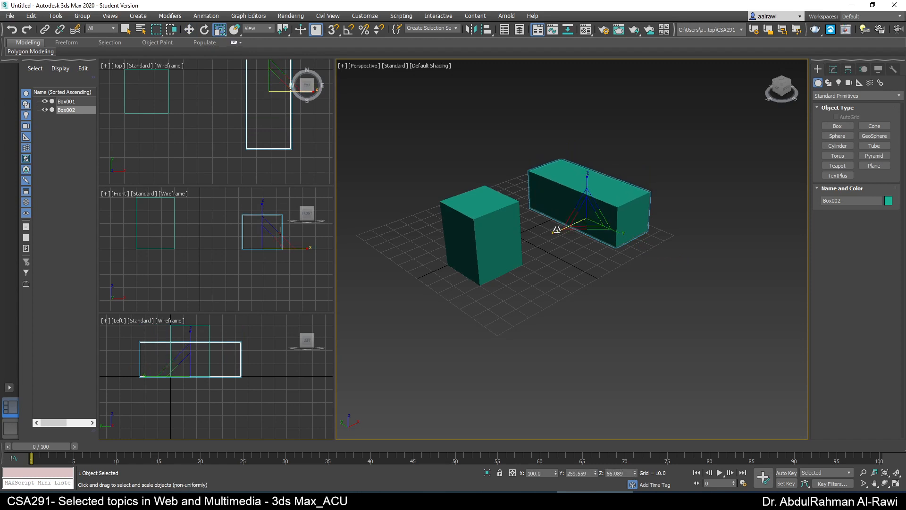
pyautogui.moveTo(559, 231); pyautogui.dragTo(527, 249)
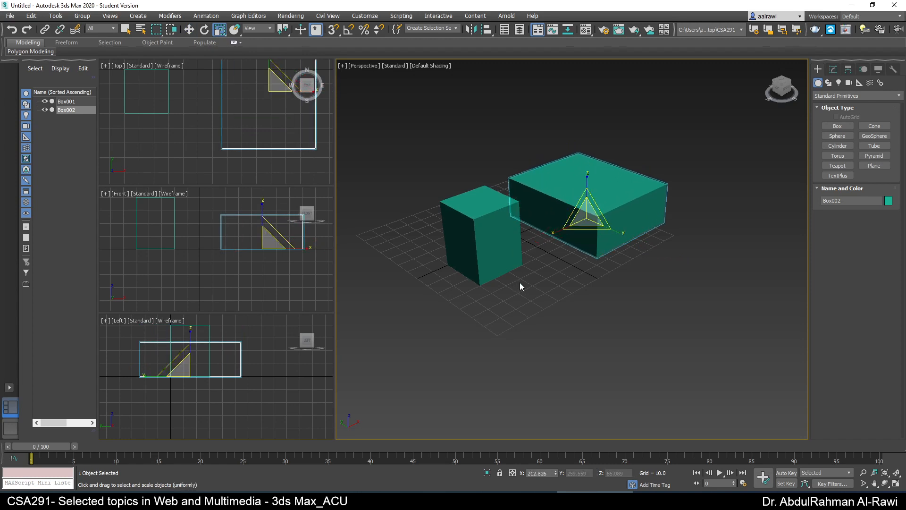
# Step: Align the original box to the scaled copy with scale matched on all three axes and no position axis enabled
pyautogui.click(490, 270)
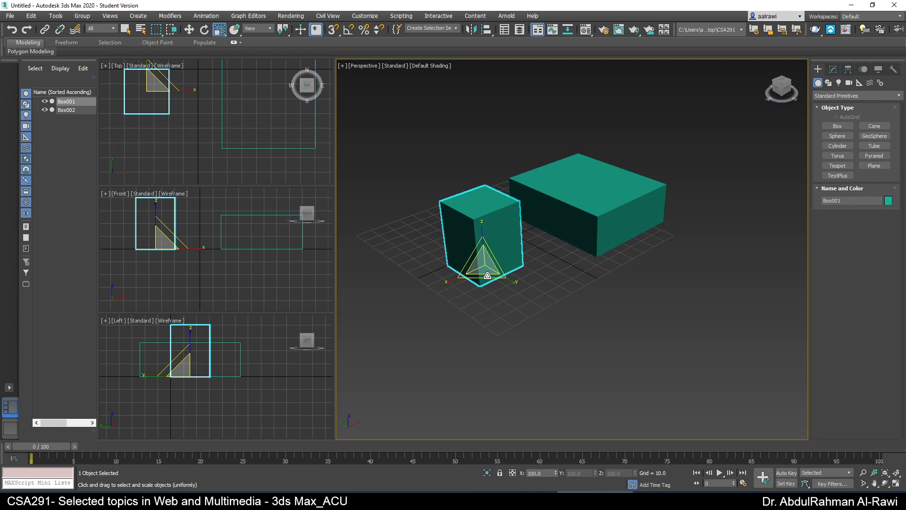
pyautogui.click(483, 30)
pyautogui.click(553, 183)
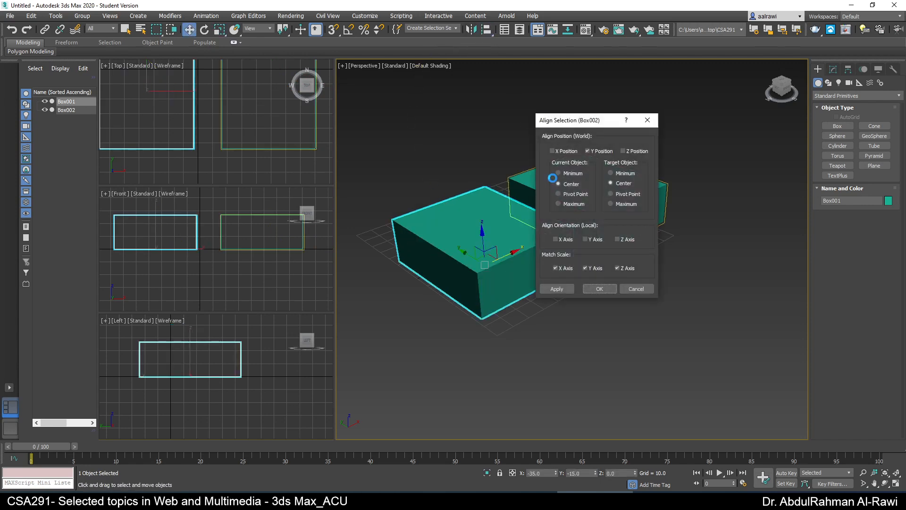
pyautogui.moveTo(574, 121); pyautogui.dragTo(721, 198)
pyautogui.click(735, 228)
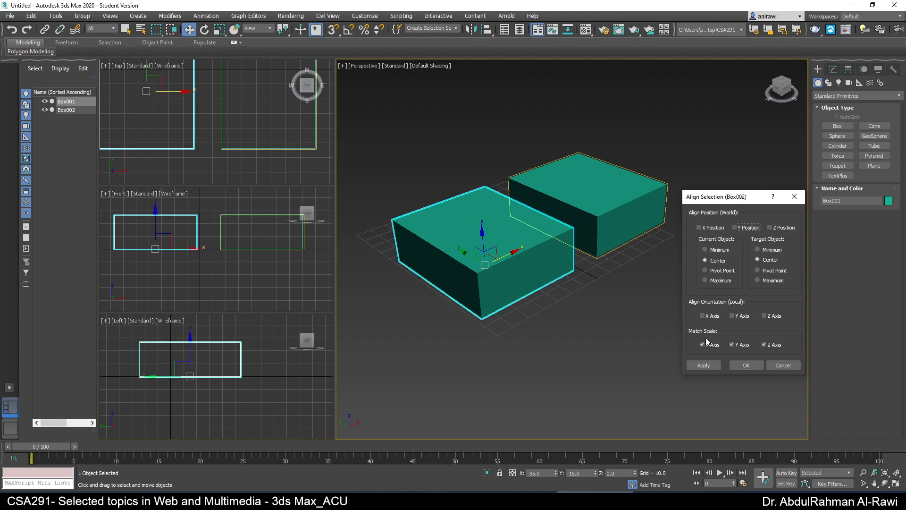
# Step: Preview matching the original box's scale on the X axis only and the Y axis only, and cancel the alignment
pyautogui.click(732, 345)
pyautogui.click(766, 346)
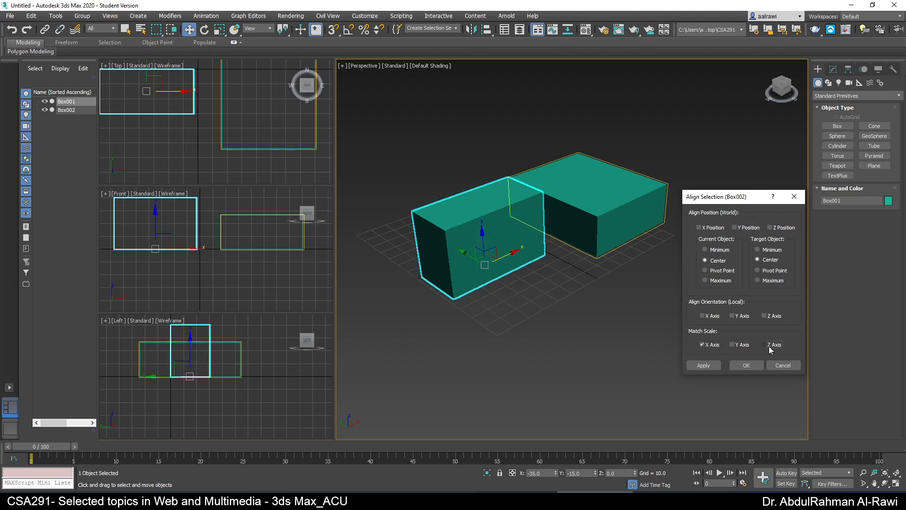
pyautogui.click(711, 345)
pyautogui.click(706, 346)
pyautogui.click(706, 345)
pyautogui.click(736, 345)
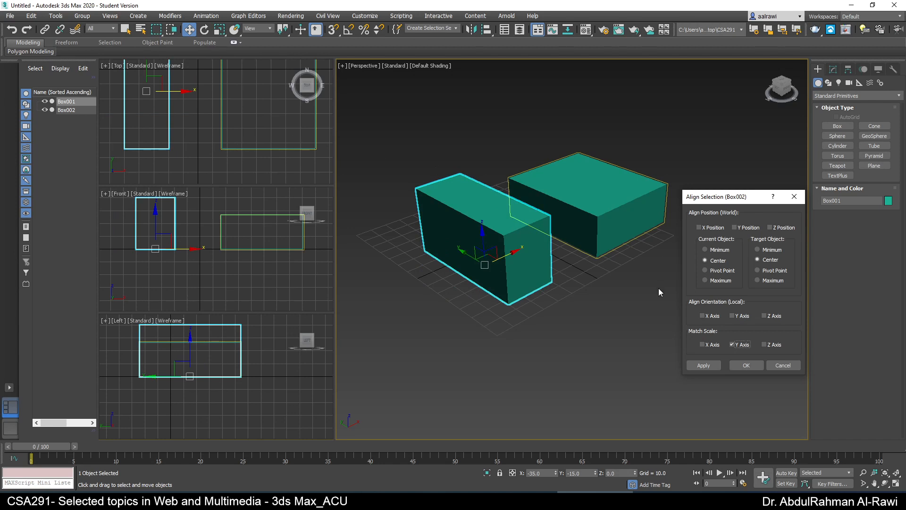
pyautogui.click(783, 365)
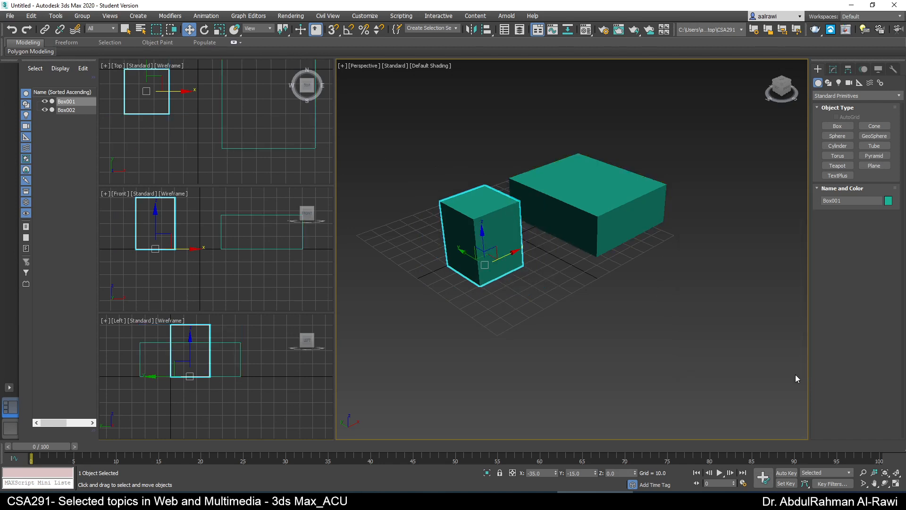
# Step: Align the original box to the scaled copy, previewing match scale on X only, X and Z, and all three axes
pyautogui.click(897, 474)
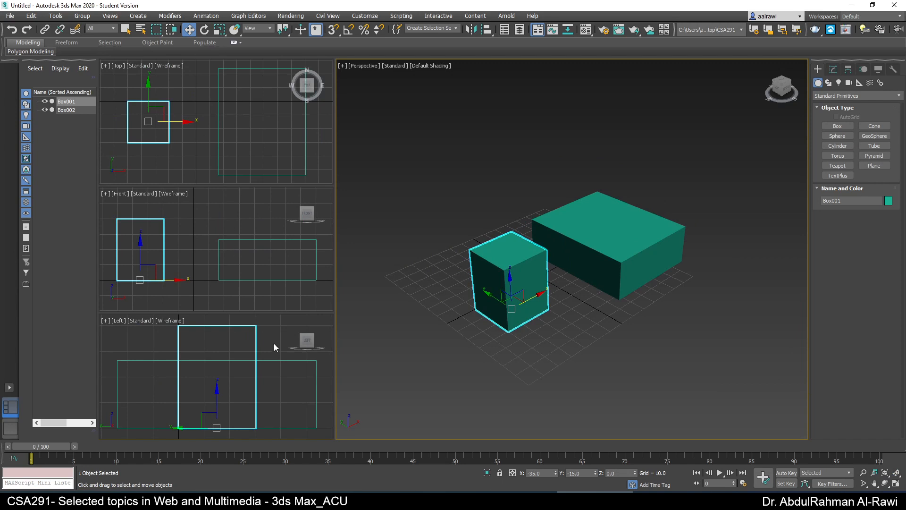
pyautogui.click(486, 29)
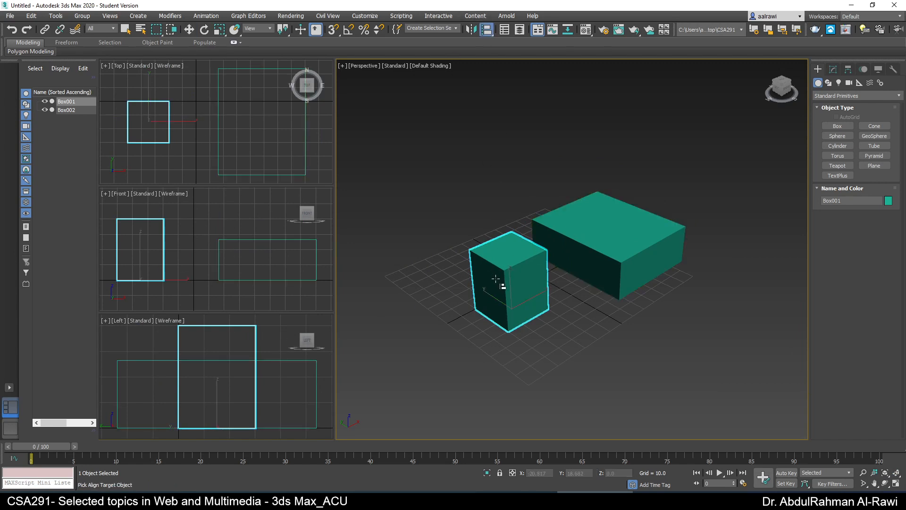
pyautogui.click(599, 257)
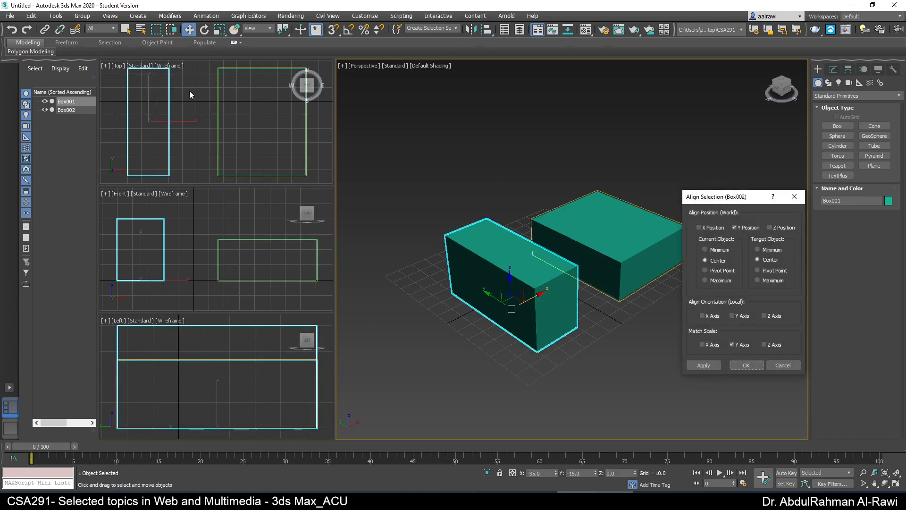
pyautogui.click(733, 345)
pyautogui.click(719, 346)
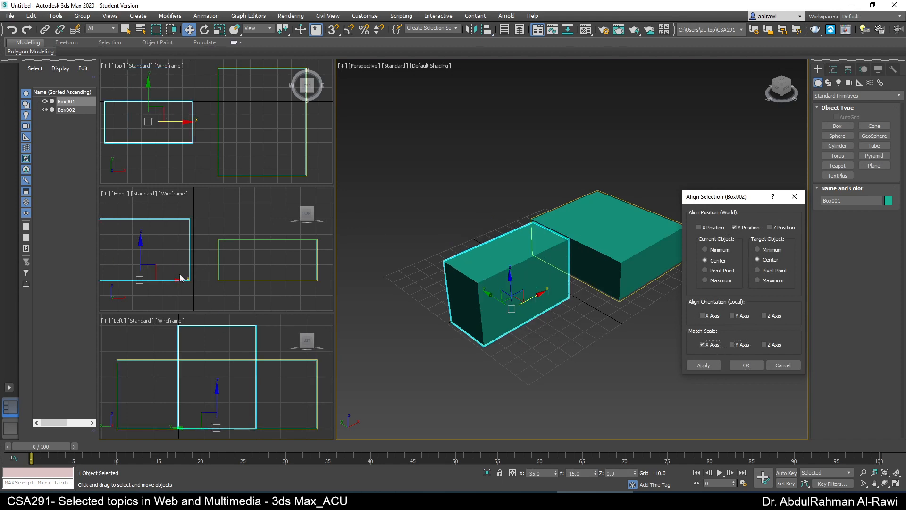
pyautogui.click(765, 345)
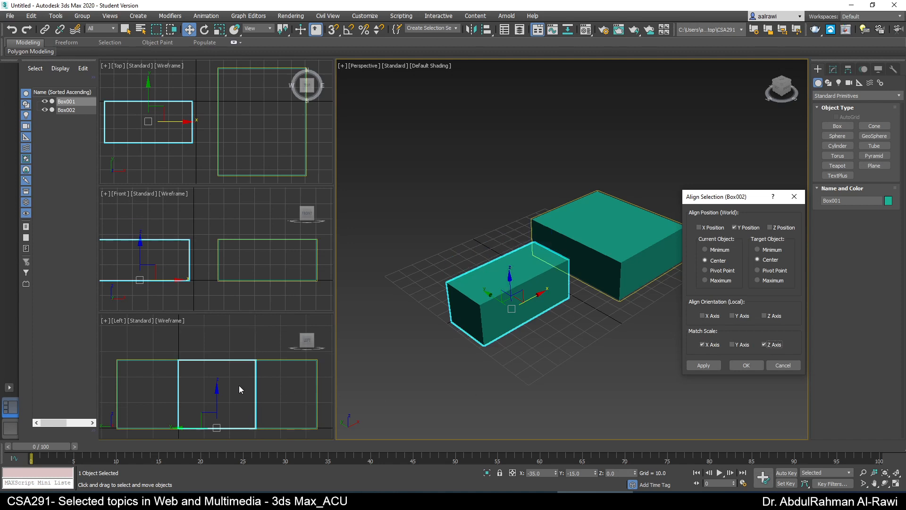
pyautogui.click(733, 345)
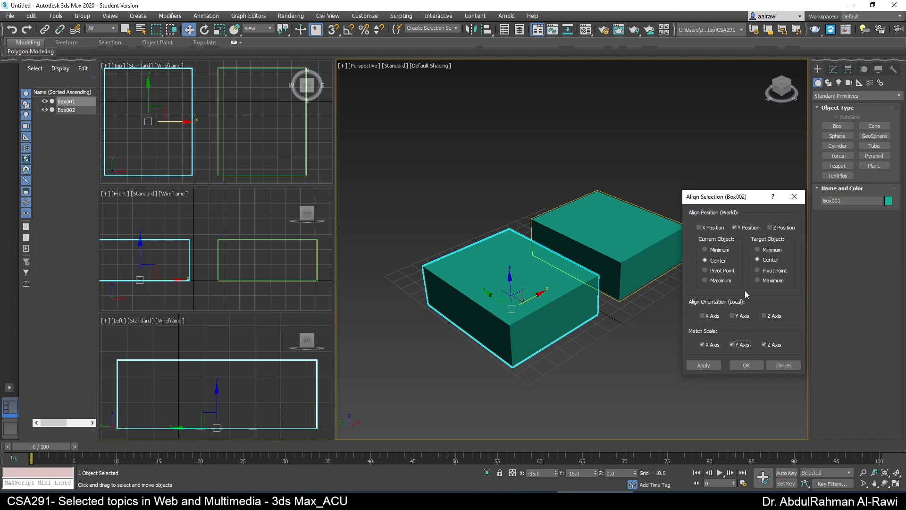
# Step: Preview the center-to-center alignment on the X, Y and Z positions with scale matched on all axes, and cancel it
pyautogui.click(710, 228)
pyautogui.click(776, 228)
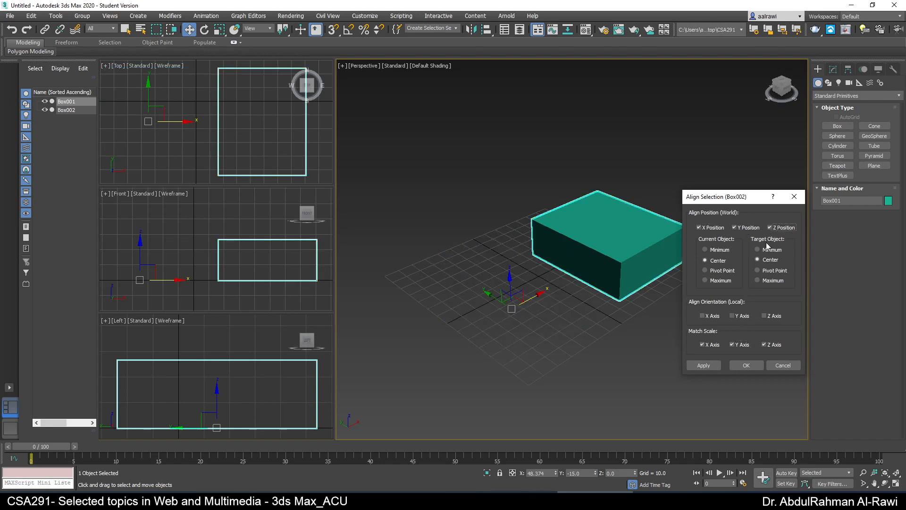
pyautogui.moveTo(730, 201); pyautogui.dragTo(445, 280)
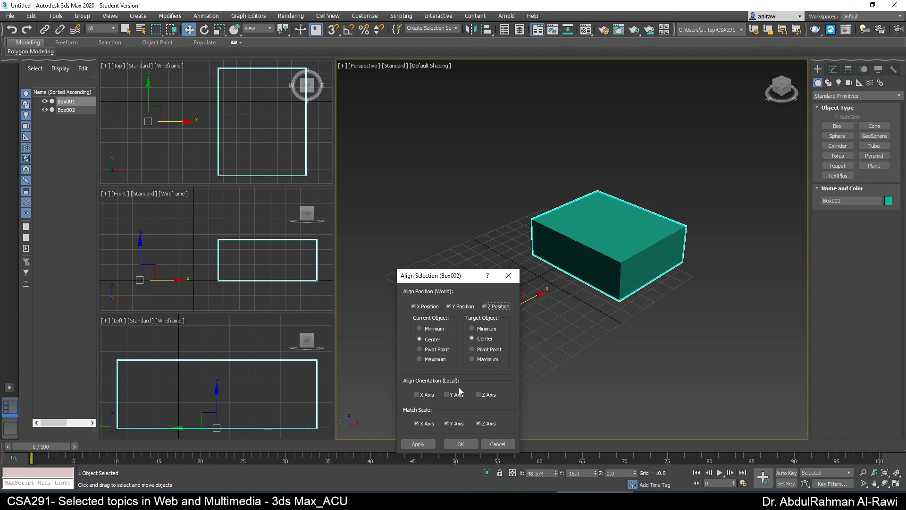
pyautogui.click(498, 443)
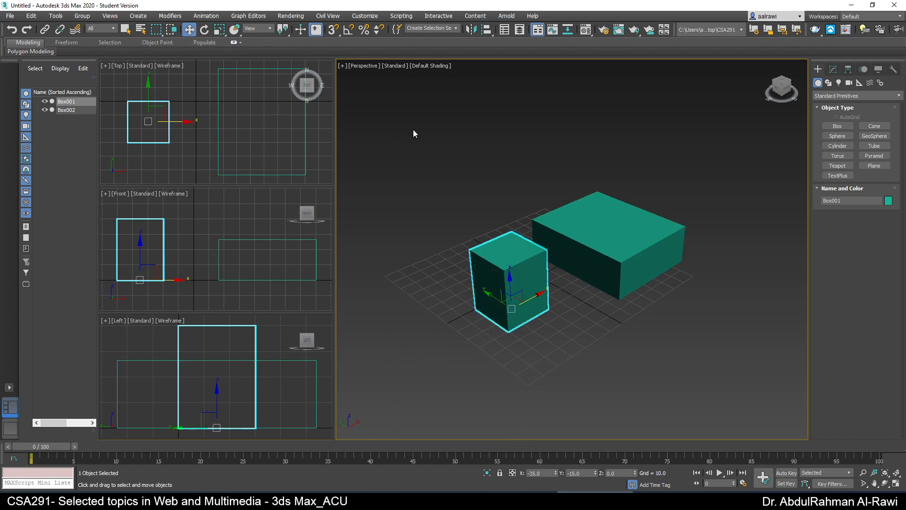
# Step: Enable 3D snapping and move the original box along X to 15
pyautogui.press('s')
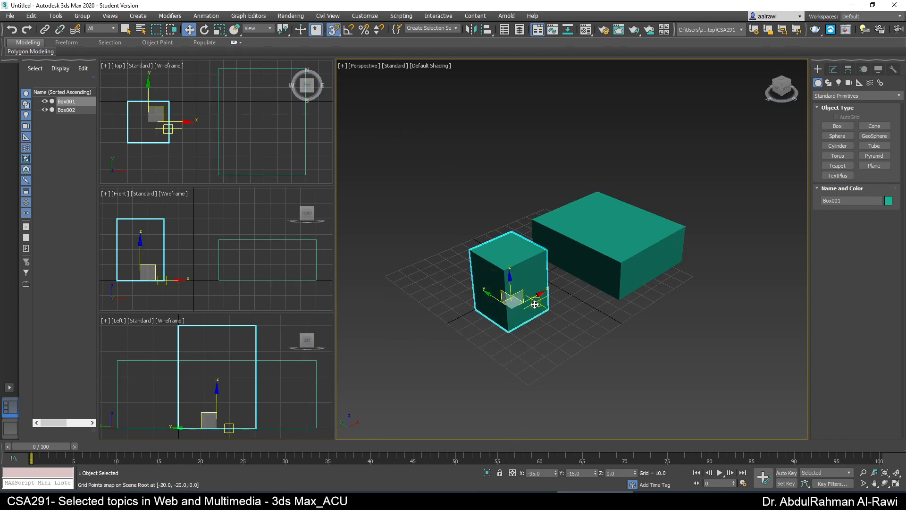
pyautogui.moveTo(534, 303)
pyautogui.mouseDown()
pyautogui.moveTo(601, 264)
pyautogui.moveTo(496, 290)
pyautogui.moveTo(542, 305)
pyautogui.mouseUp()
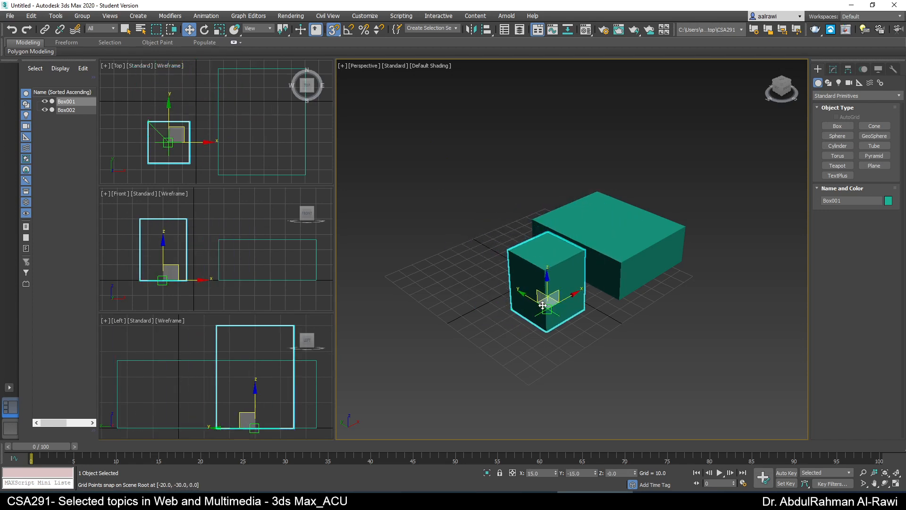
# Step: Reset the X and Y positions of both the large copied box and the original box to 0
pyautogui.click(280, 175)
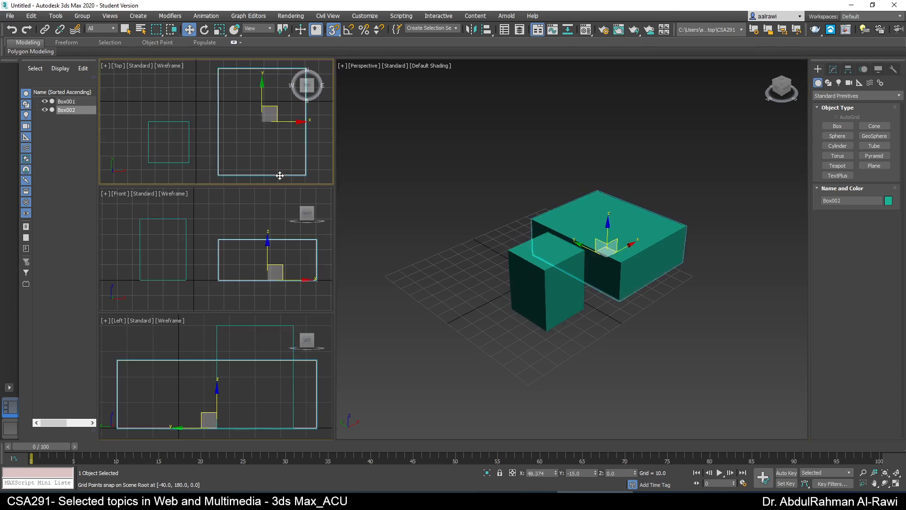
pyautogui.click(632, 273)
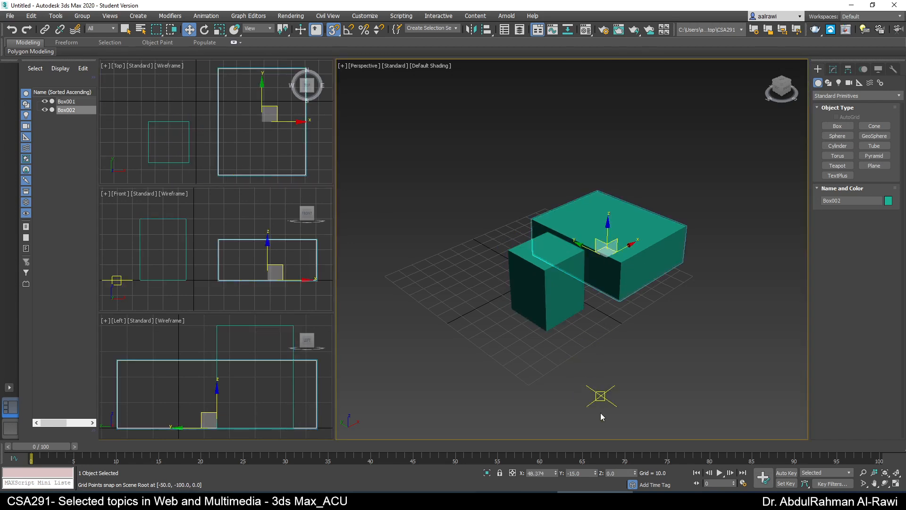
pyautogui.rightClick(555, 473)
pyautogui.rightClick(595, 473)
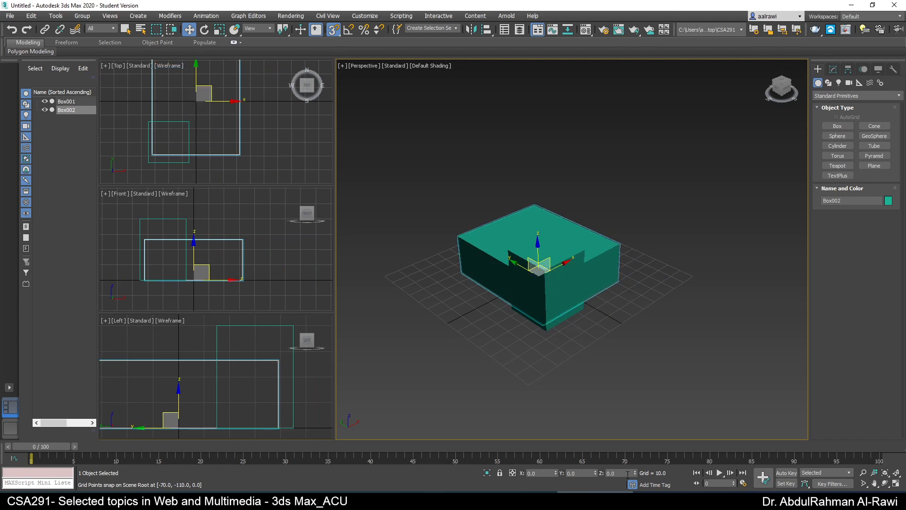
pyautogui.click(190, 158)
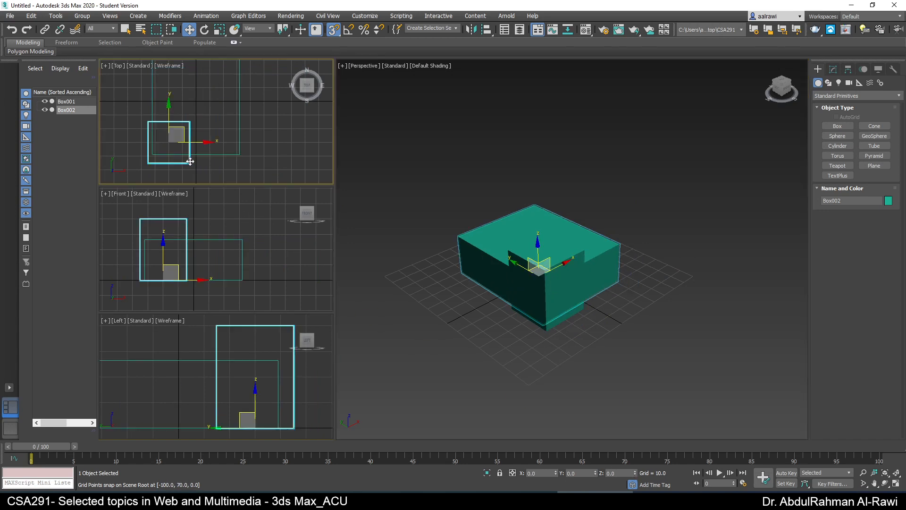
pyautogui.rightClick(595, 473)
pyautogui.rightClick(555, 473)
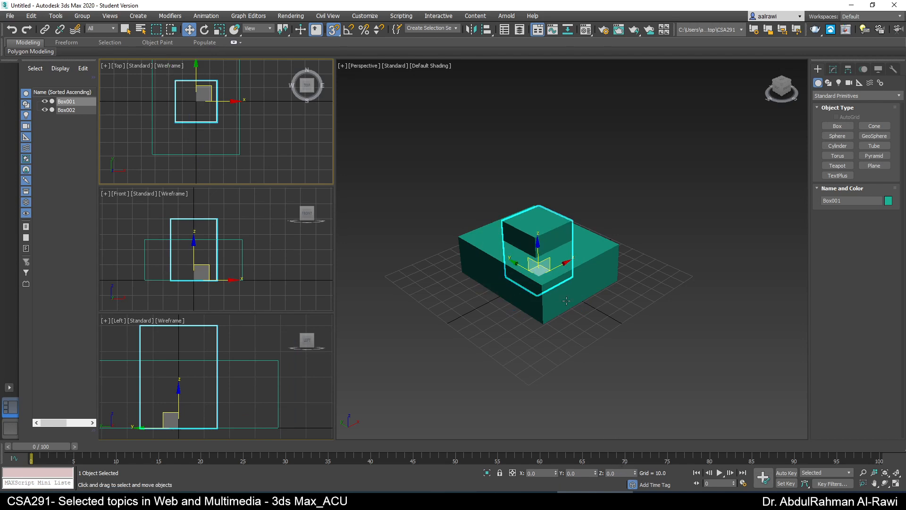
# Step: Try moving the small box with grid snapping in the perspective and front views, and turn snapping off
pyautogui.moveTo(561, 267)
pyautogui.mouseDown()
pyautogui.moveTo(607, 236)
pyautogui.moveTo(649, 225)
pyautogui.moveTo(564, 237)
pyautogui.moveTo(531, 268)
pyautogui.mouseUp()
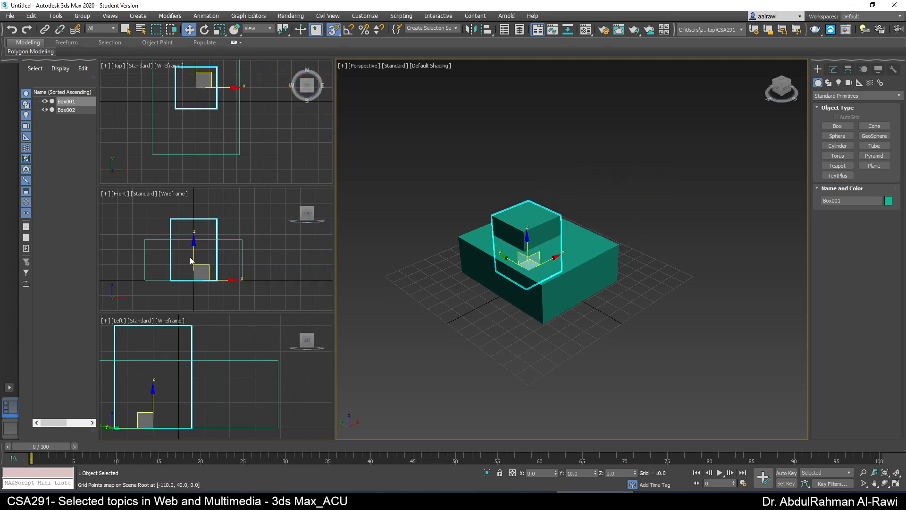
pyautogui.moveTo(191, 261); pyautogui.dragTo(198, 275)
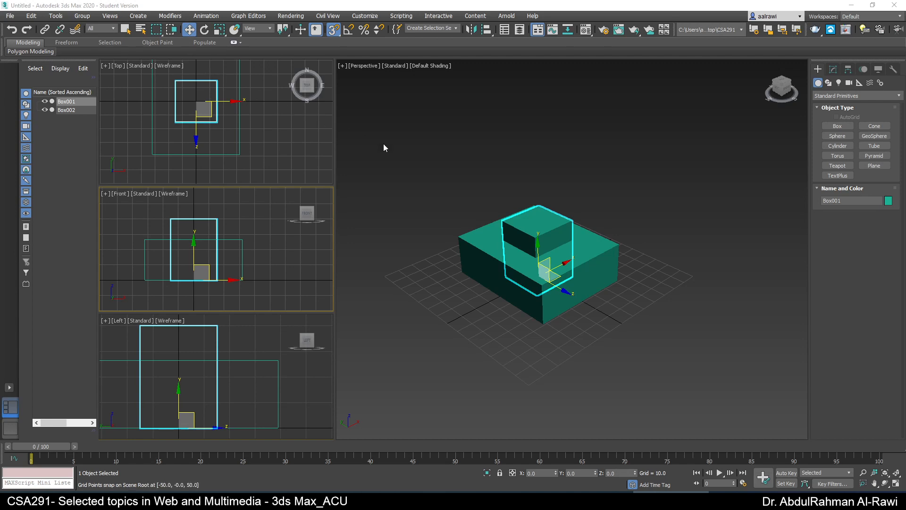
pyautogui.click(334, 32)
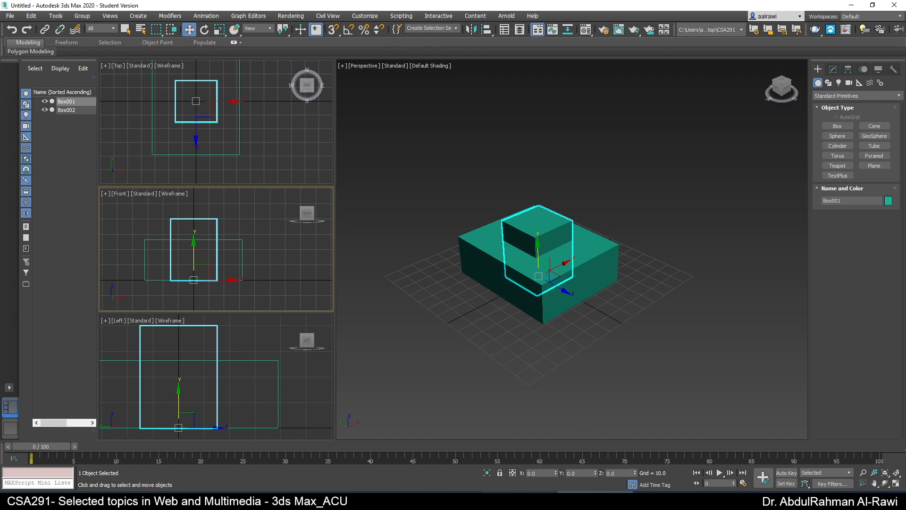
# Step: Switch to the exam objectives PDF in Acrobat to check section 1.5, and return to 3ds Max
pyautogui.click(516, 500)
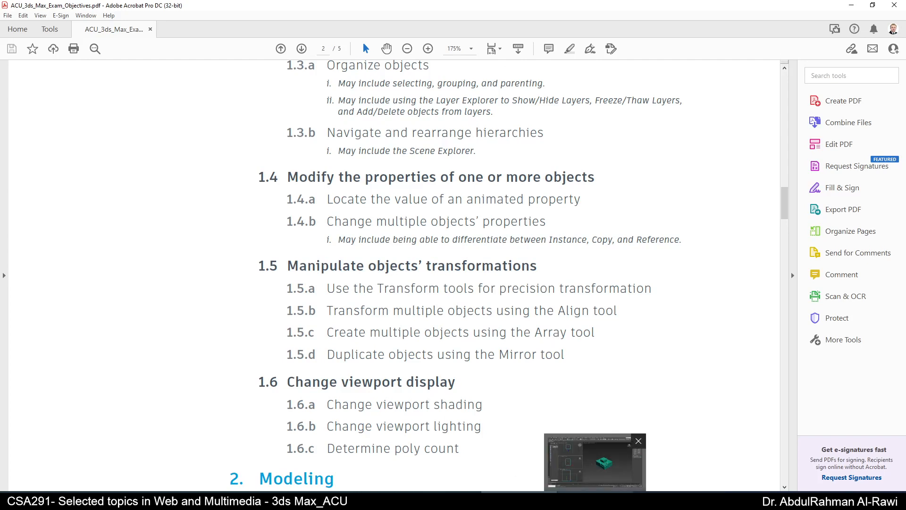
pyautogui.click(595, 500)
# Step: Delete both boxes and create a teapot with a radius of about 19.8 near the center of the grid
pyautogui.moveTo(642, 197); pyautogui.dragTo(469, 357)
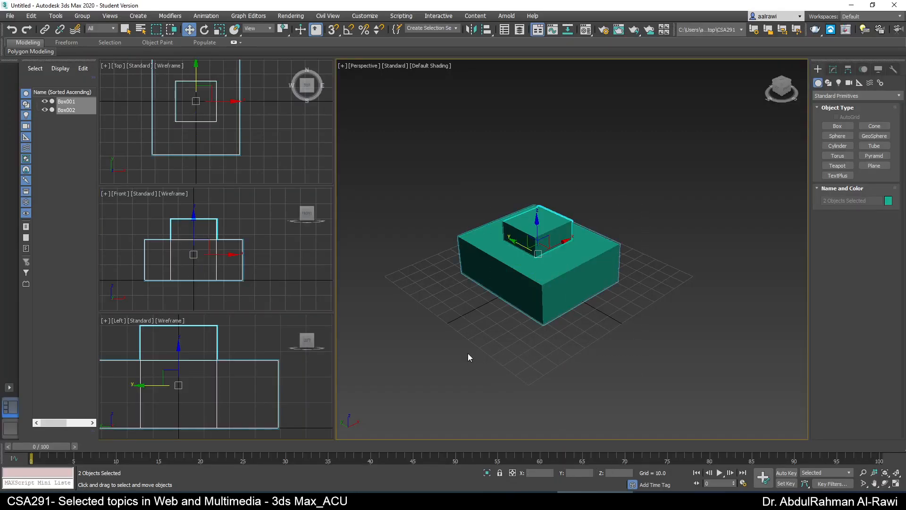
pyautogui.press('Delete')
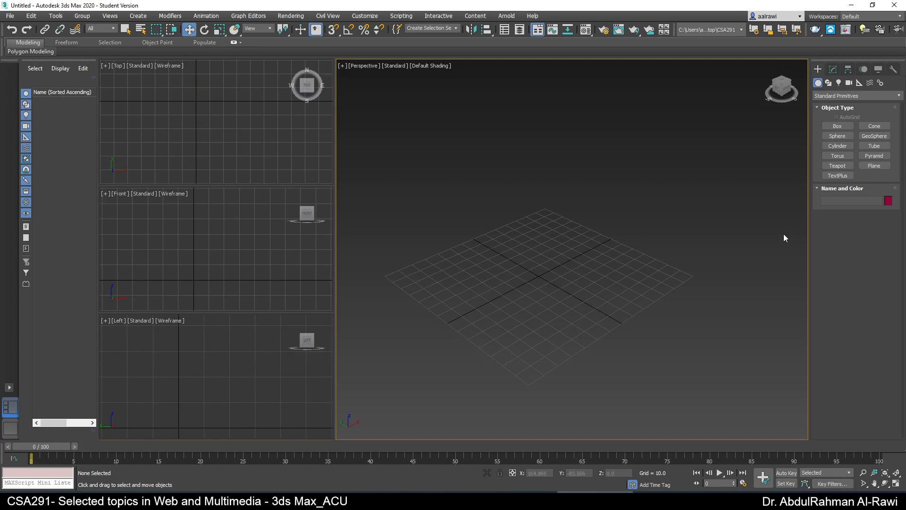
pyautogui.click(837, 166)
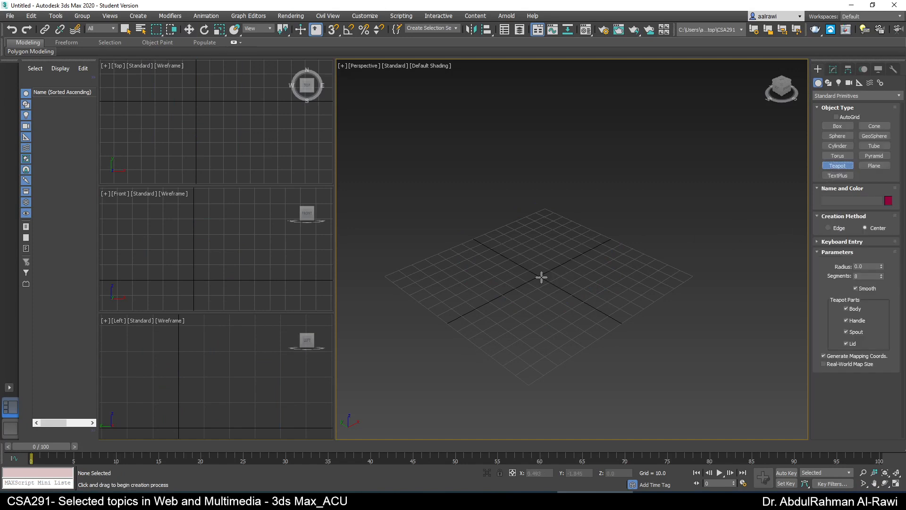
pyautogui.moveTo(543, 277); pyautogui.dragTo(507, 273)
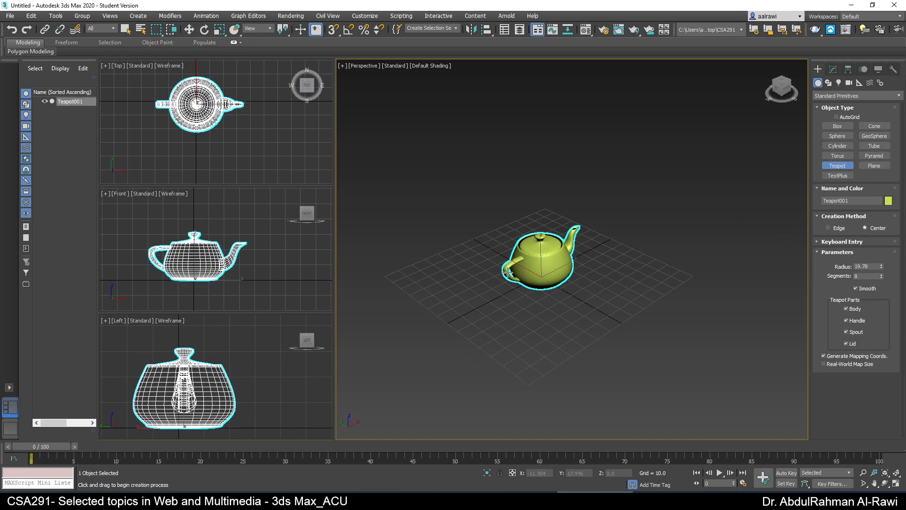
# Step: Mirror the teapot on the X axis as a copy with an offset of about -65.7
pyautogui.click(472, 29)
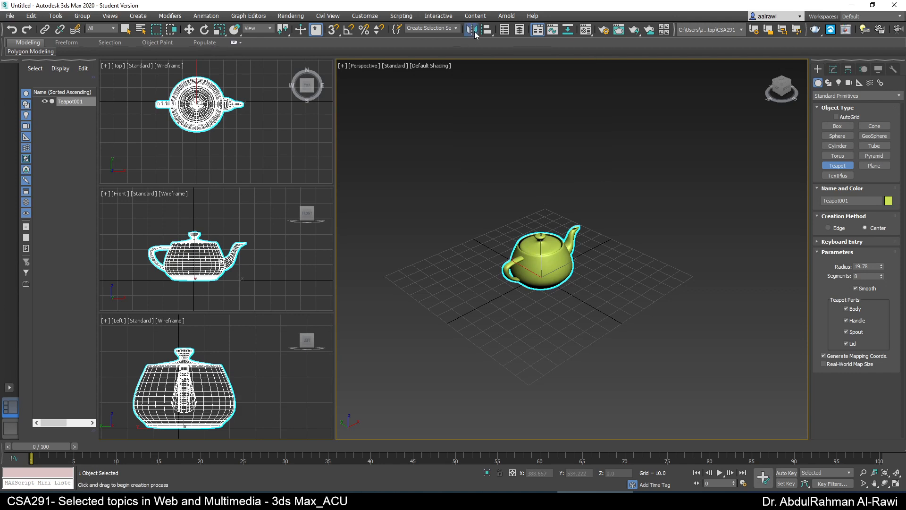
pyautogui.moveTo(449, 163); pyautogui.dragTo(686, 117)
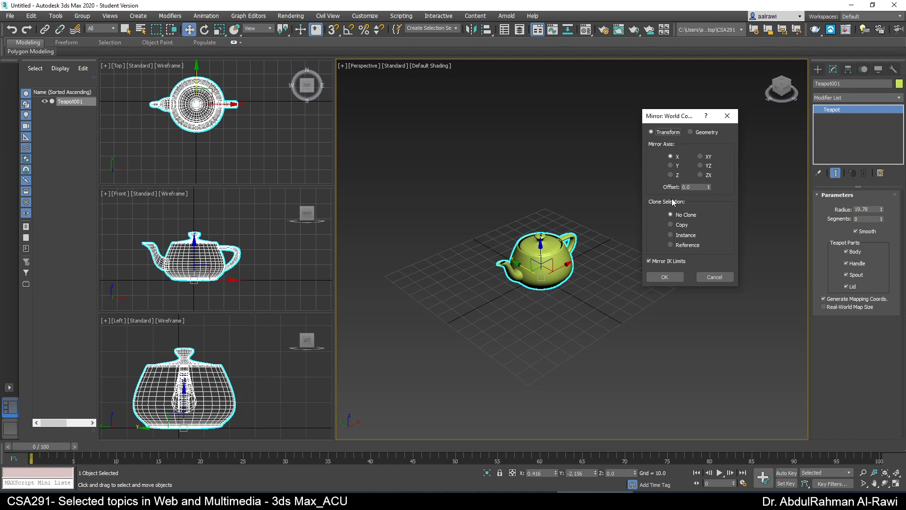
pyautogui.click(680, 227)
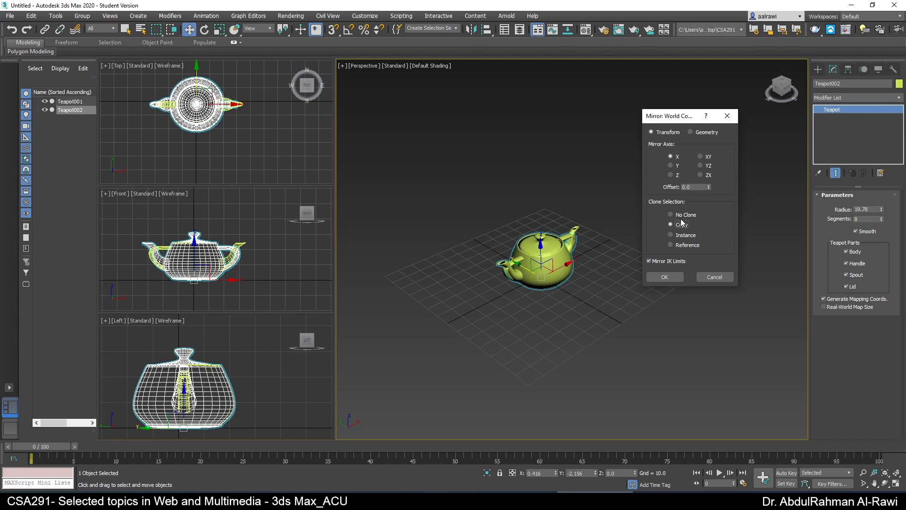
pyautogui.moveTo(708, 187); pyautogui.dragTo(656, 78)
pyautogui.moveTo(705, 187); pyautogui.dragTo(712, 12)
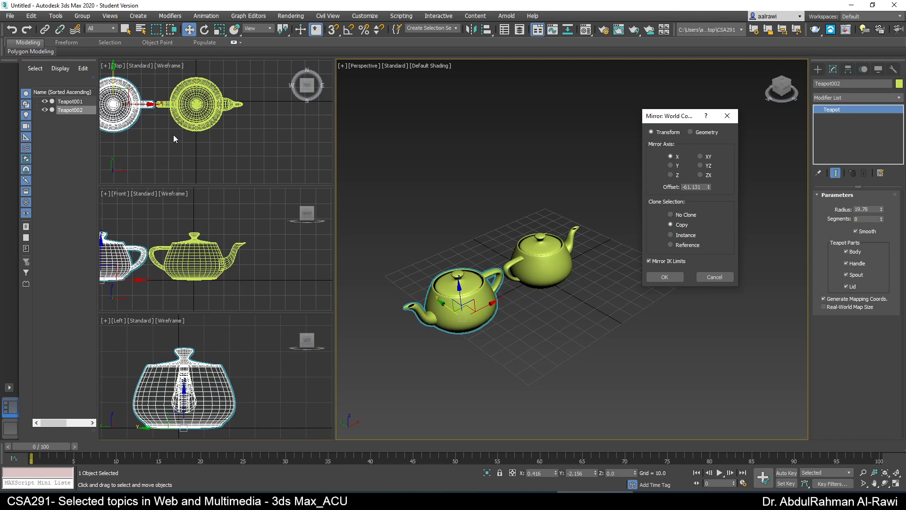
pyautogui.moveTo(709, 187); pyautogui.dragTo(718, 203)
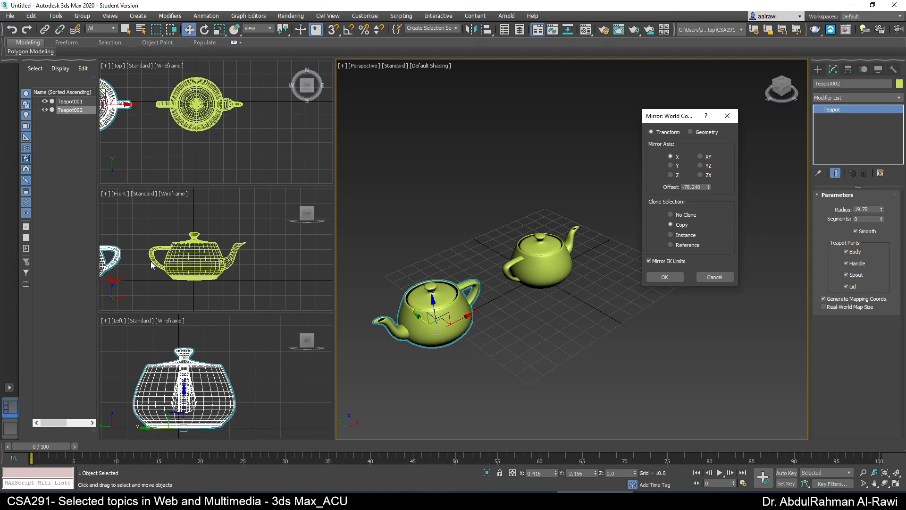
pyautogui.moveTo(708, 187); pyautogui.dragTo(706, 186)
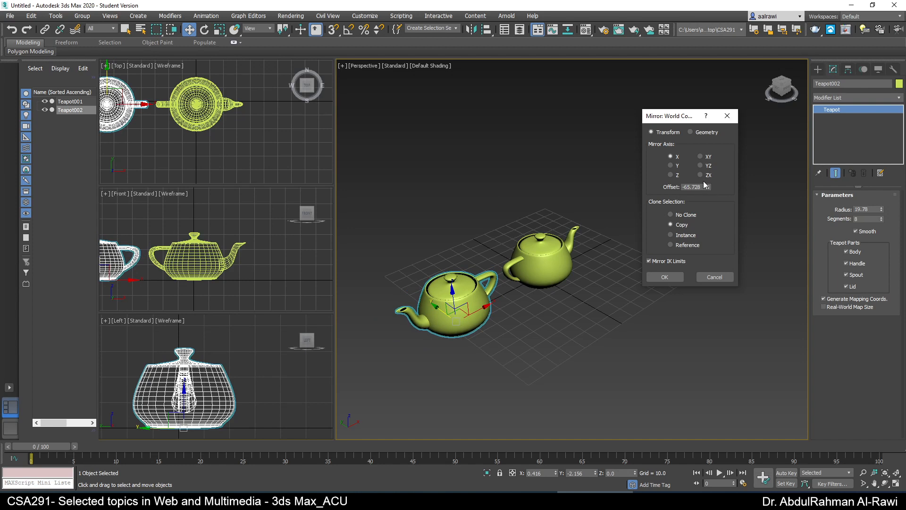
# Step: Try the Y, Z and XY mirror axes for the teapot copy, with offsets of about -0.7 on Z and -46 on XY
pyautogui.click(671, 166)
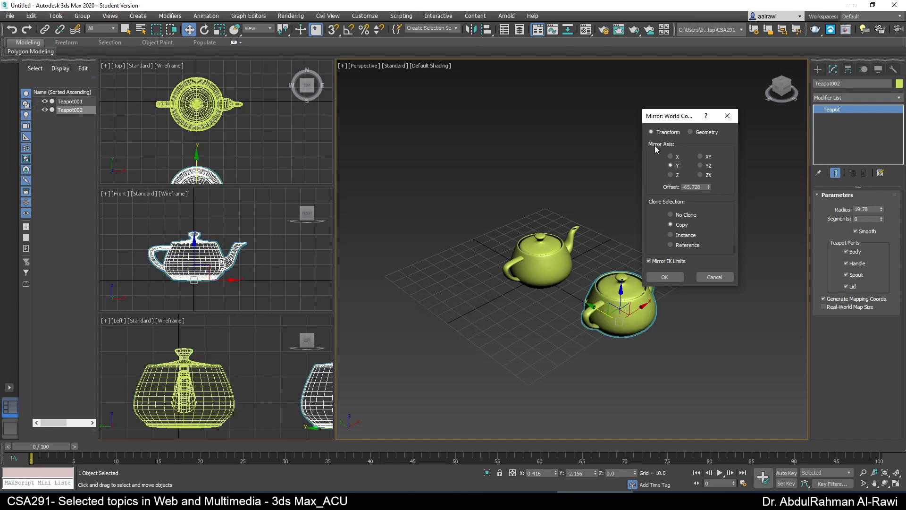
pyautogui.moveTo(667, 115); pyautogui.dragTo(722, 128)
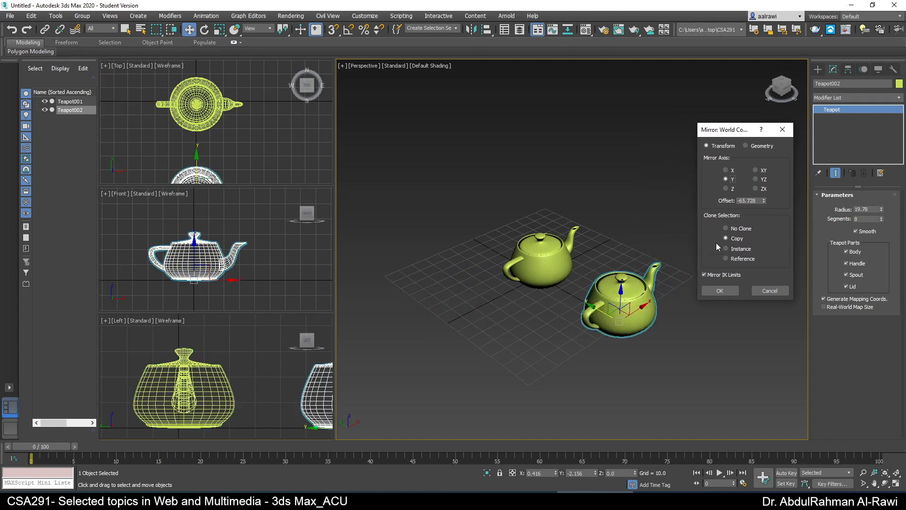
pyautogui.click(726, 188)
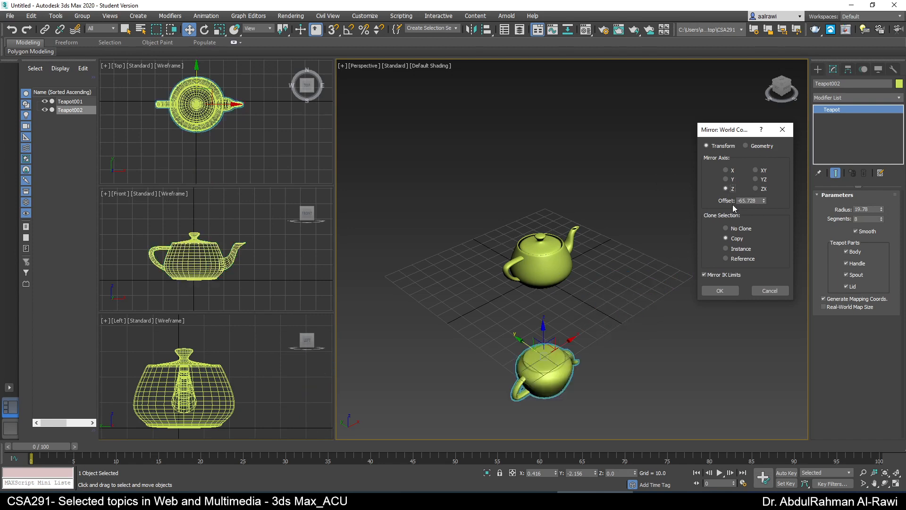
pyautogui.moveTo(764, 201); pyautogui.dragTo(746, 161)
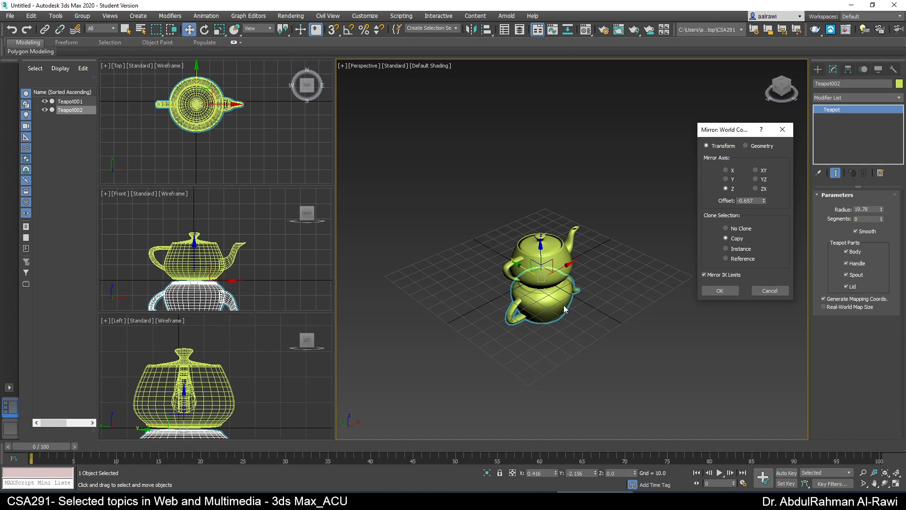
pyautogui.click(755, 171)
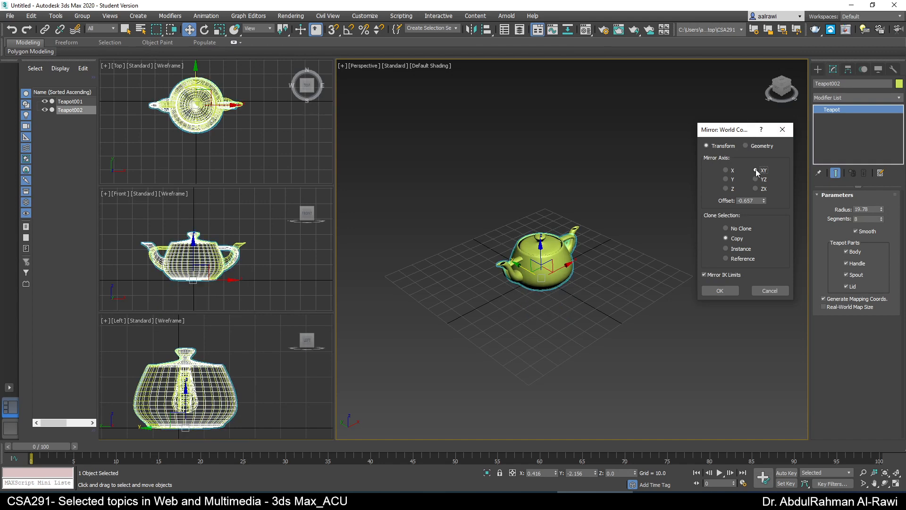
pyautogui.moveTo(763, 200); pyautogui.dragTo(764, 284)
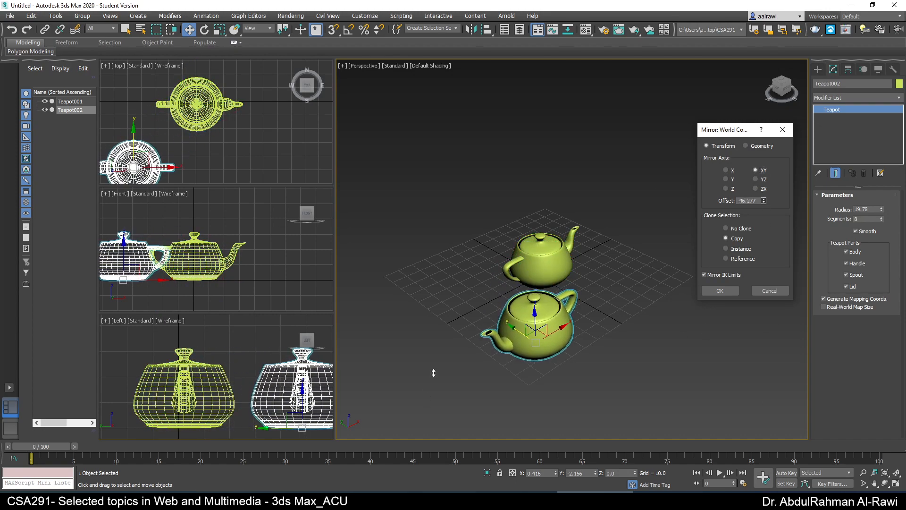
# Step: Mirror the teapot on the ZX axis as a copy with zero offset, and fit the objects in all views
pyautogui.click(758, 189)
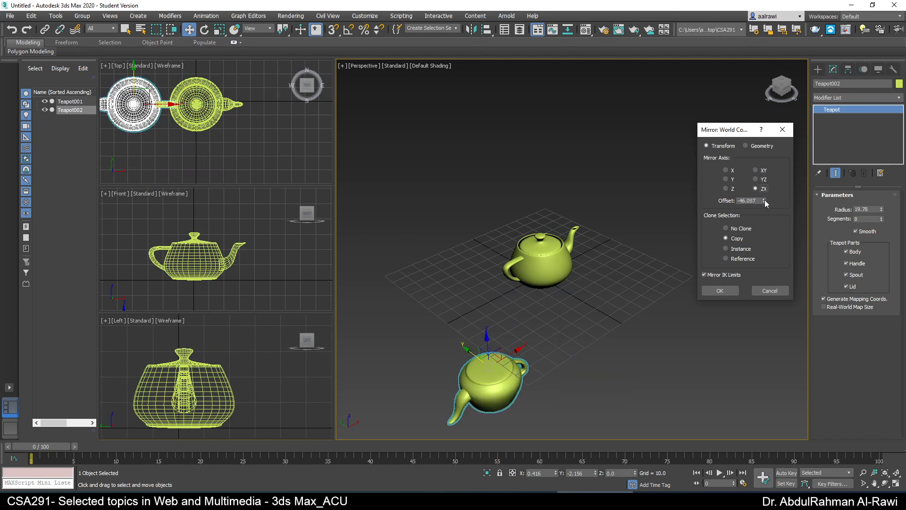
pyautogui.rightClick(765, 200)
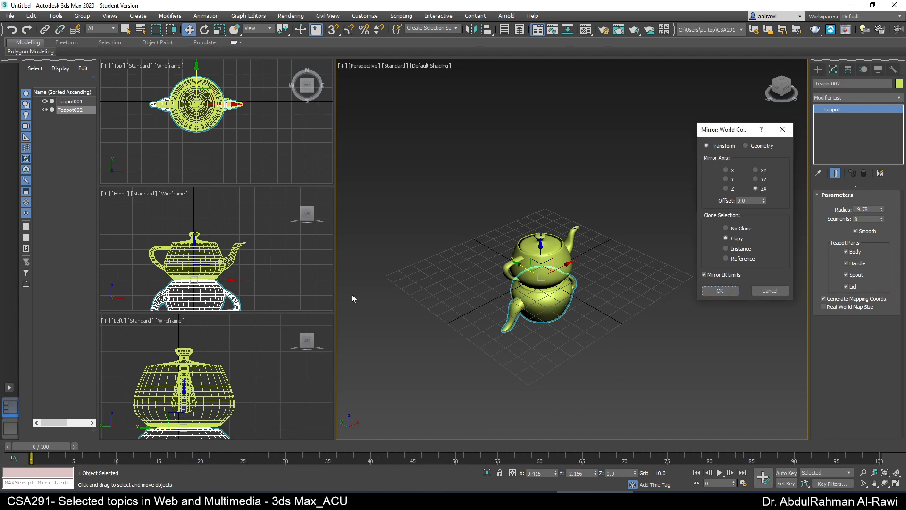
pyautogui.click(720, 291)
pyautogui.moveTo(281, 253); pyautogui.dragTo(282, 220, button='middle')
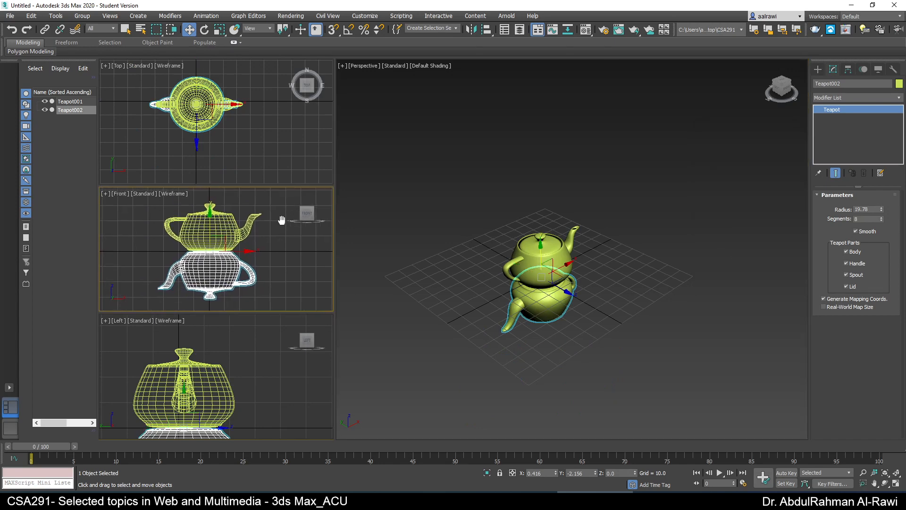
pyautogui.click(896, 473)
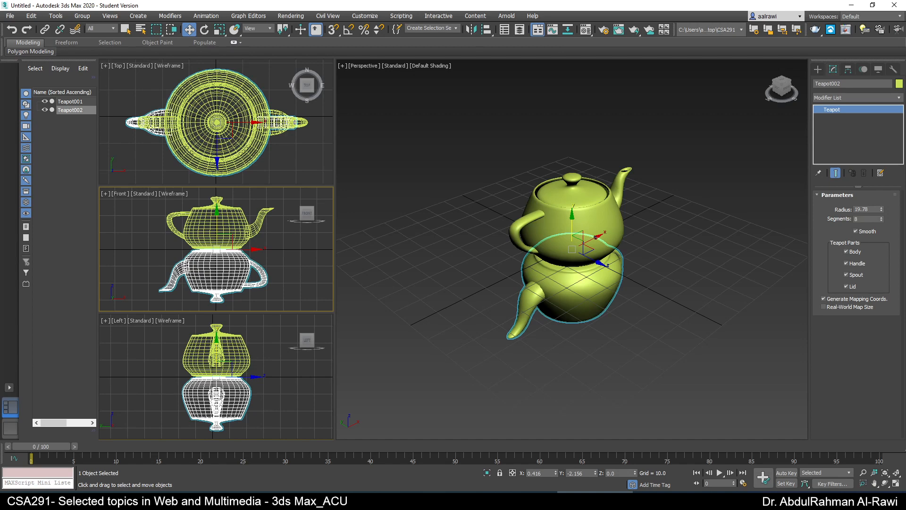
# Step: Delete both teapots and create a box with the Cube method, about 10.7 units per side, near the negative end of the X axis
pyautogui.moveTo(692, 160); pyautogui.dragTo(438, 368)
pyautogui.press('Delete')
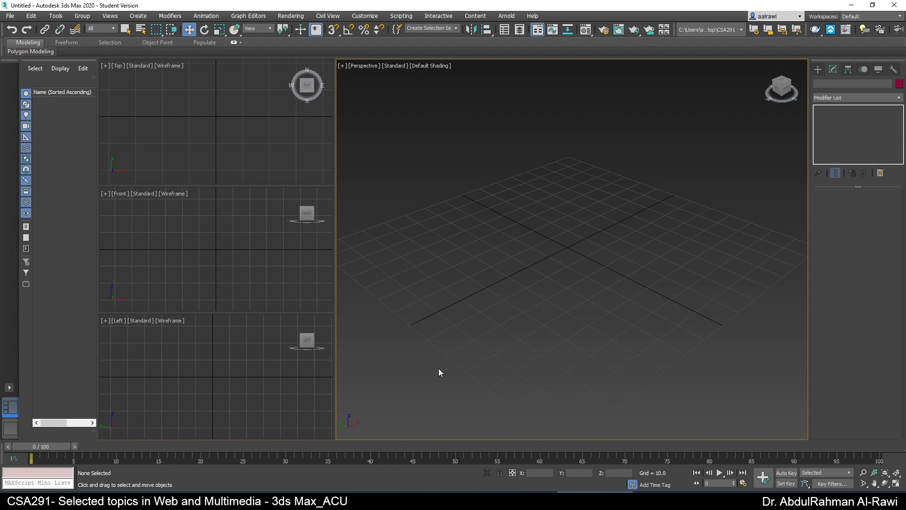
pyautogui.click(818, 70)
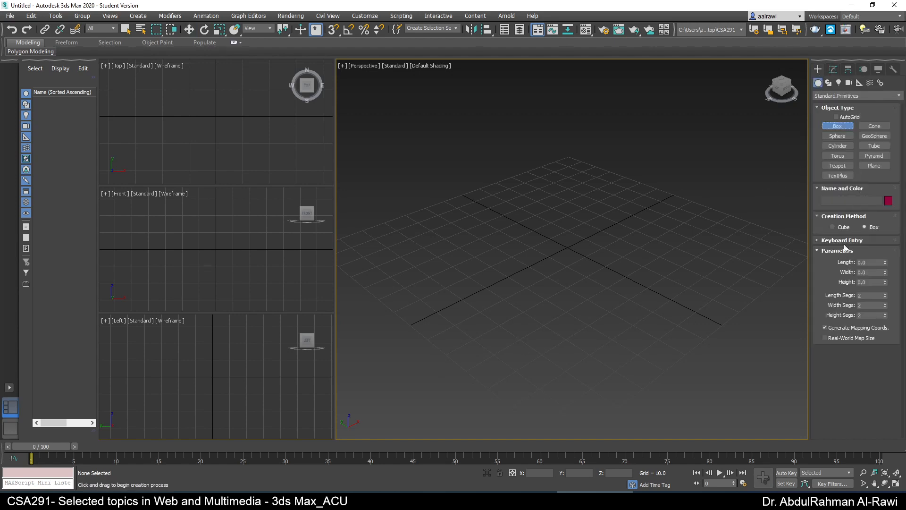
pyautogui.click(832, 227)
pyautogui.moveTo(438, 310); pyautogui.dragTo(446, 319)
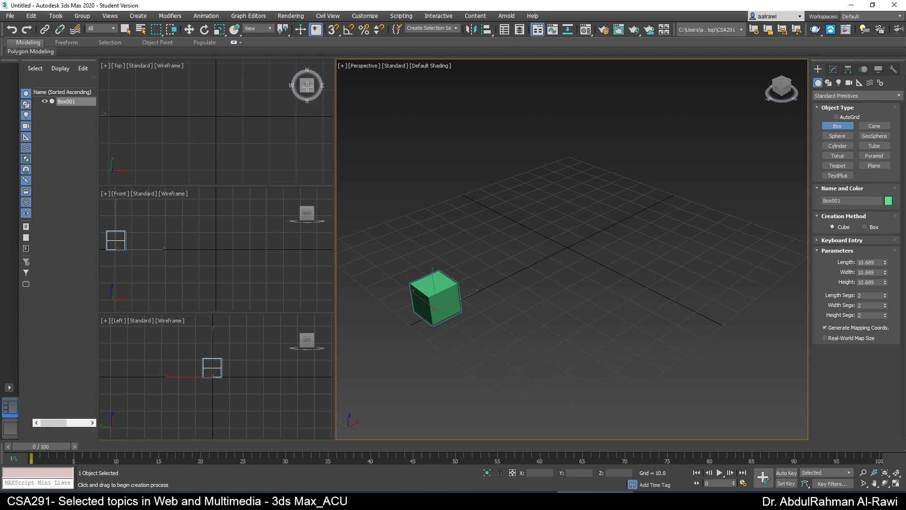
# Step: Finish box creation, open the Array tool for the cube and turn on its preview, keeping the perspective view uncovered
pyautogui.click(58, 18)
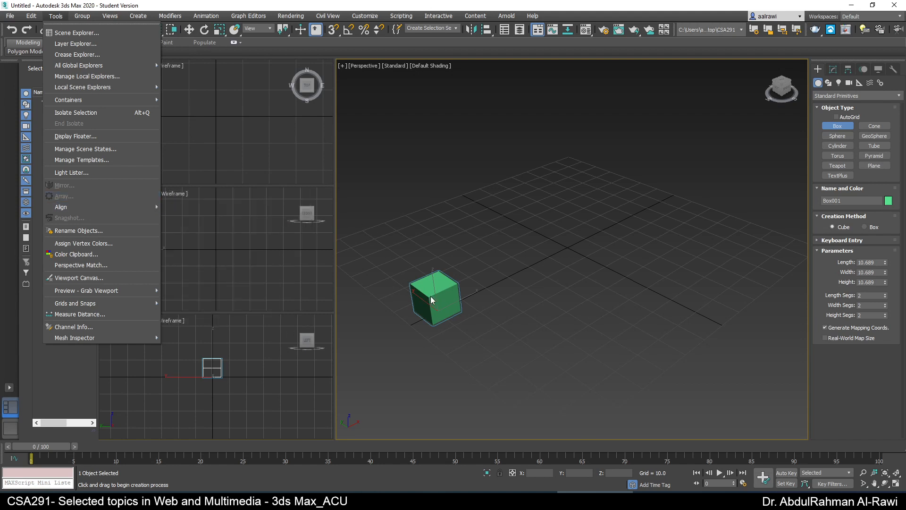
pyautogui.click(524, 240)
pyautogui.rightClick(521, 241)
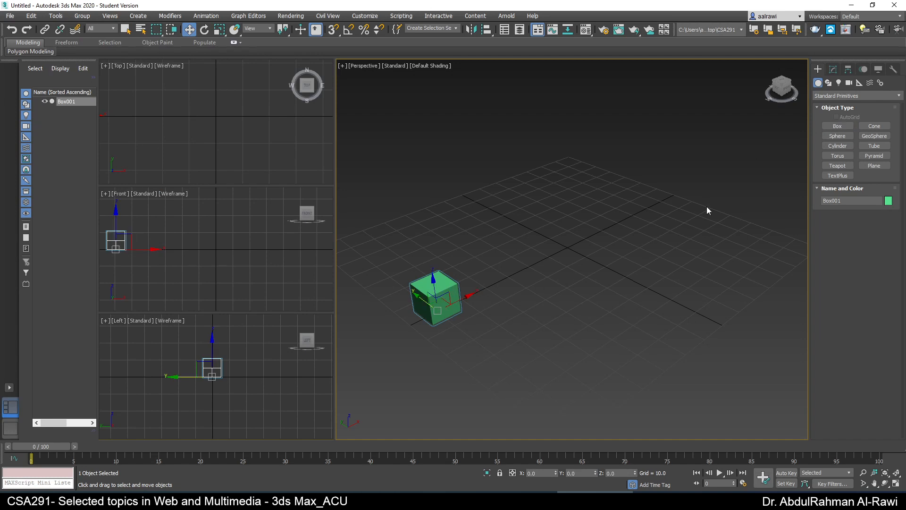
pyautogui.click(834, 70)
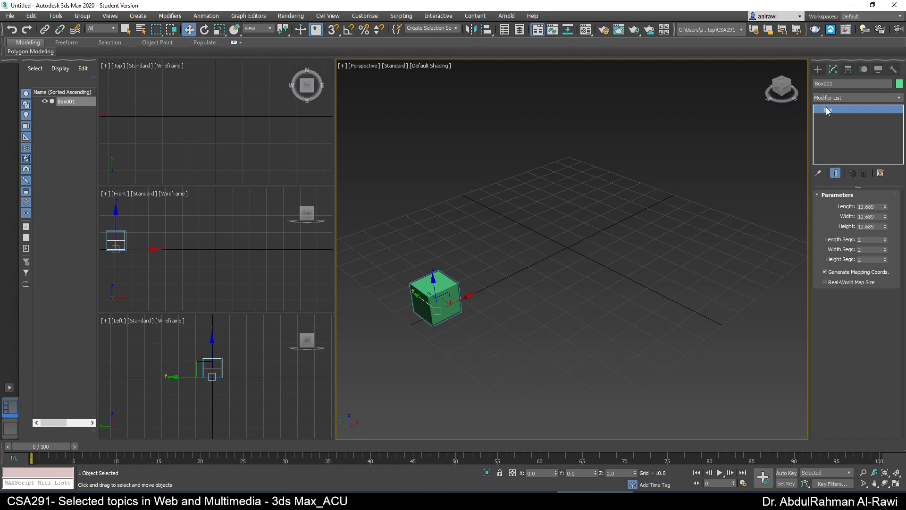
pyautogui.click(61, 16)
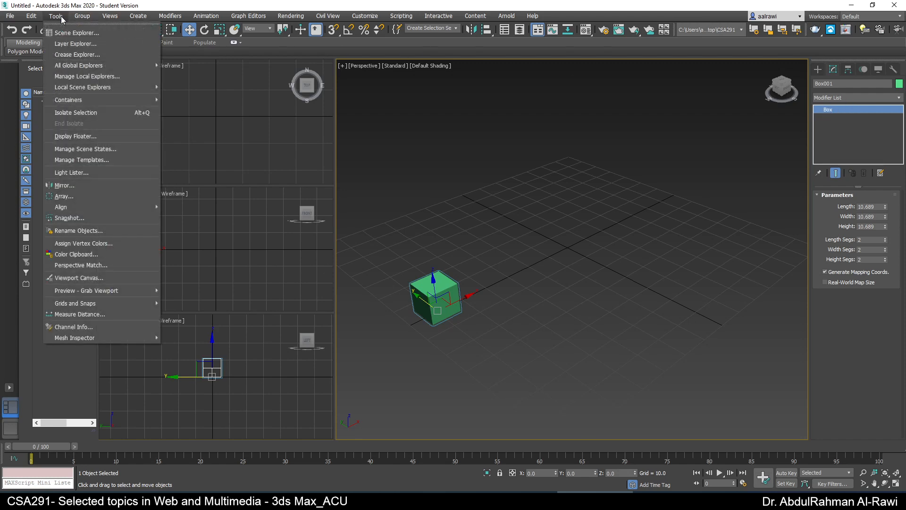
pyautogui.click(61, 198)
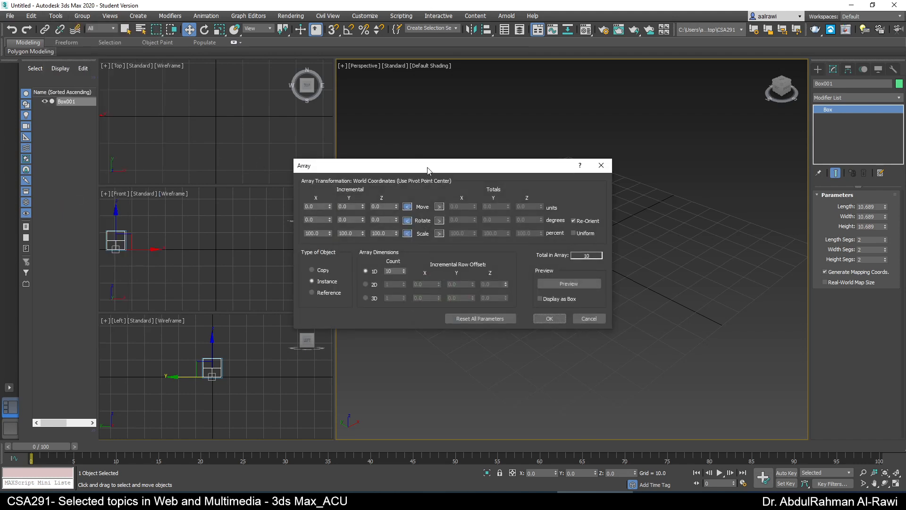
pyautogui.moveTo(431, 169); pyautogui.dragTo(163, 76)
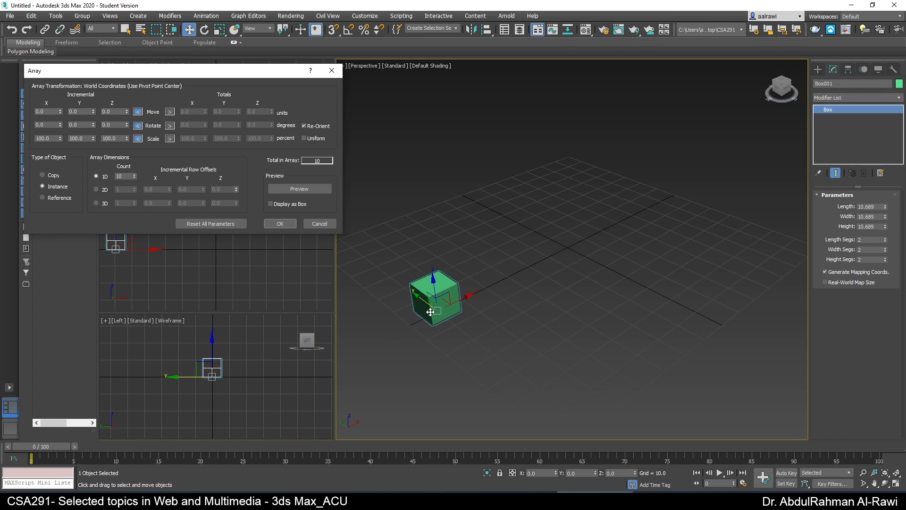
pyautogui.click(302, 191)
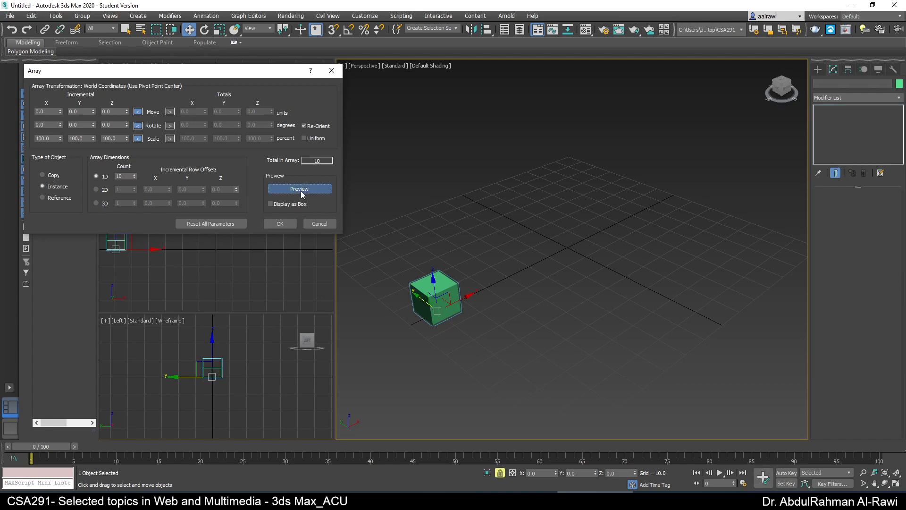
pyautogui.moveTo(209, 75); pyautogui.dragTo(559, 113)
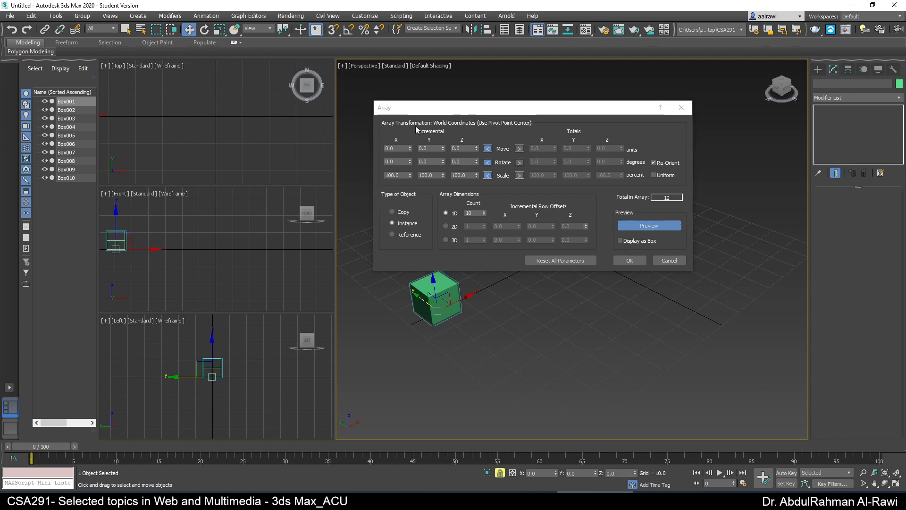
pyautogui.moveTo(460, 110); pyautogui.dragTo(158, 89)
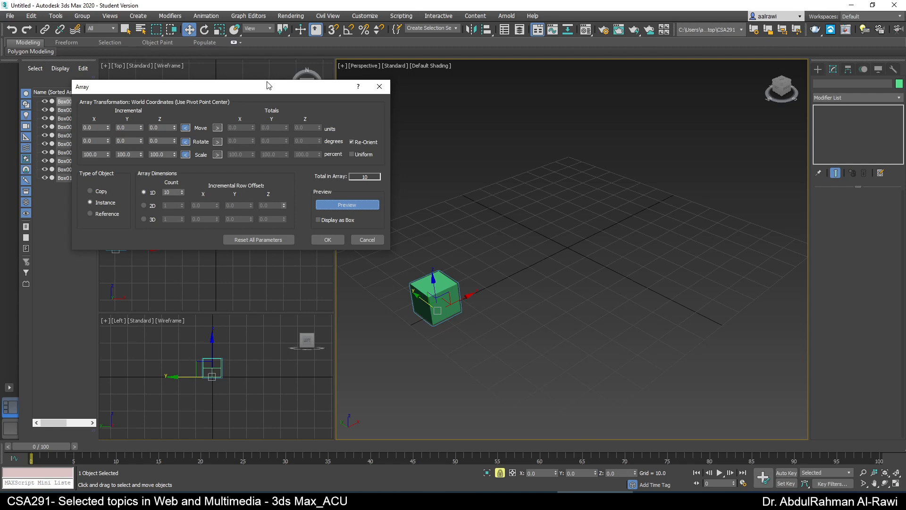
pyautogui.moveTo(271, 89); pyautogui.dragTo(238, 58)
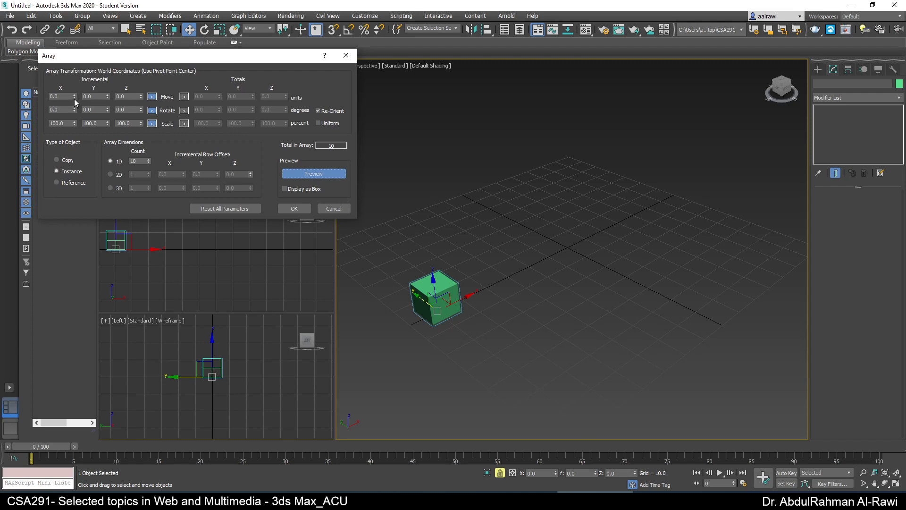
# Step: Adjust the array's incremental X move to 20 units, trying spacings between 11 and 18 on the way
pyautogui.moveTo(75, 98); pyautogui.dragTo(64, 87)
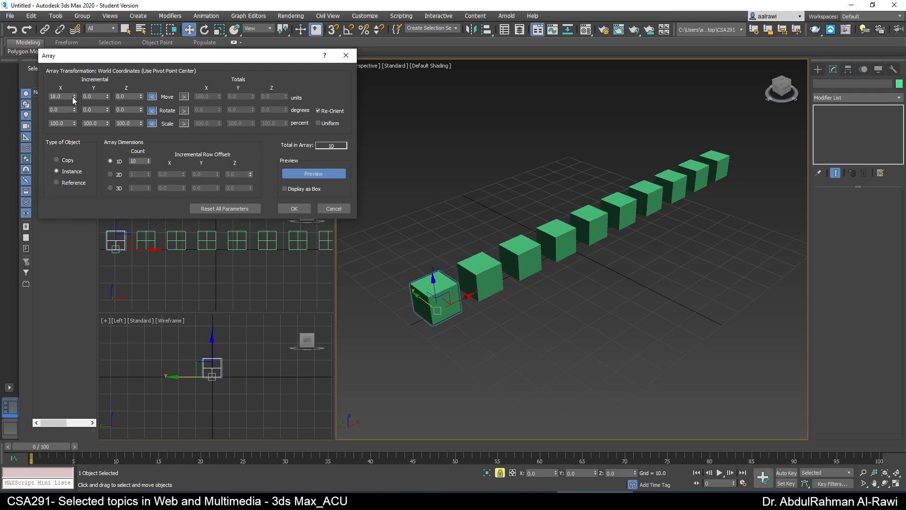
pyautogui.click(73, 98)
pyautogui.click(73, 98)
pyautogui.click(73, 98)
pyautogui.click(73, 98)
pyautogui.click(73, 98)
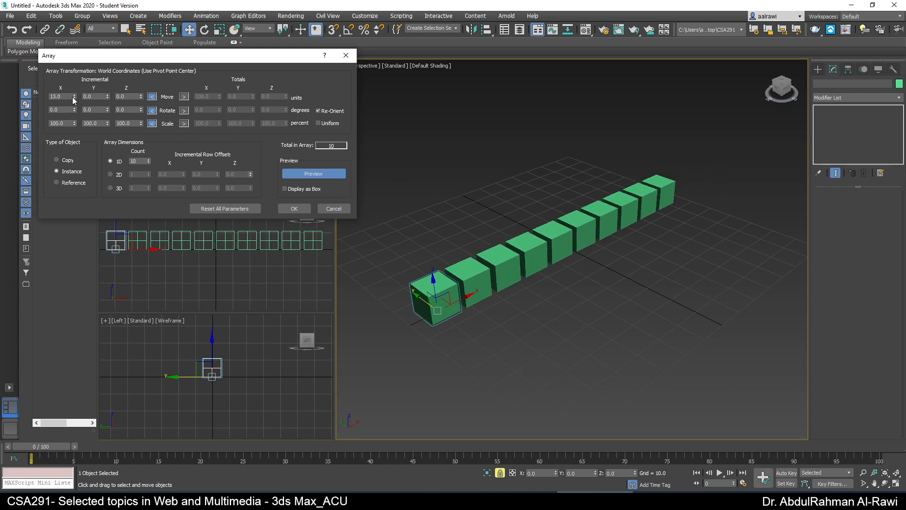
pyautogui.click(73, 98)
pyautogui.click(73, 98)
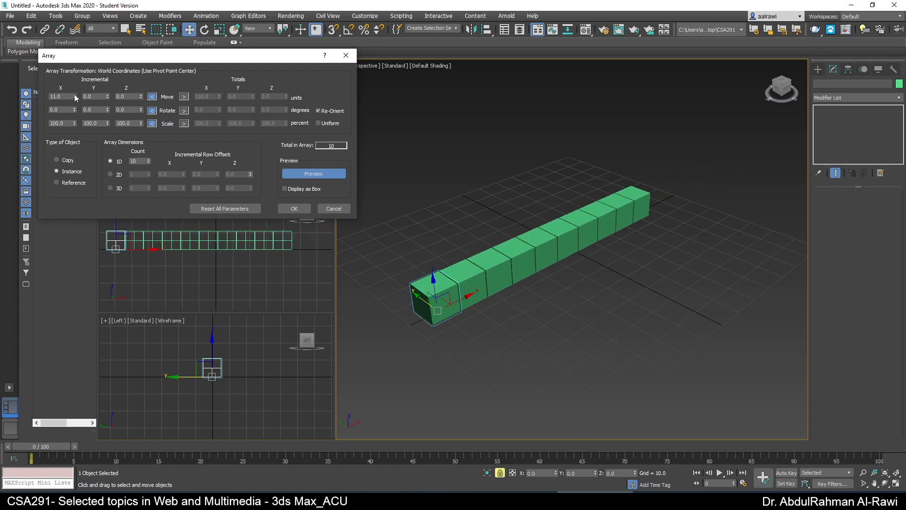
pyautogui.click(74, 95)
pyautogui.click(74, 94)
pyautogui.click(74, 95)
pyautogui.click(74, 95)
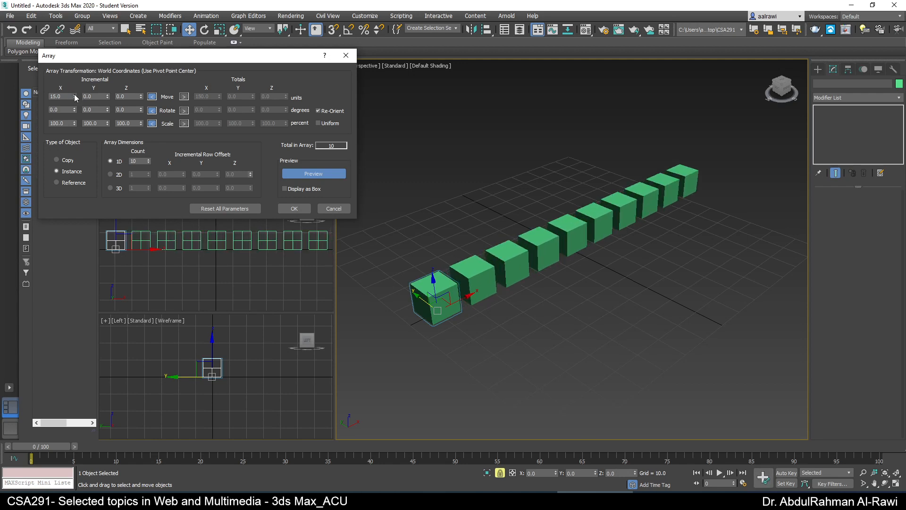
pyautogui.click(75, 95)
pyautogui.click(74, 94)
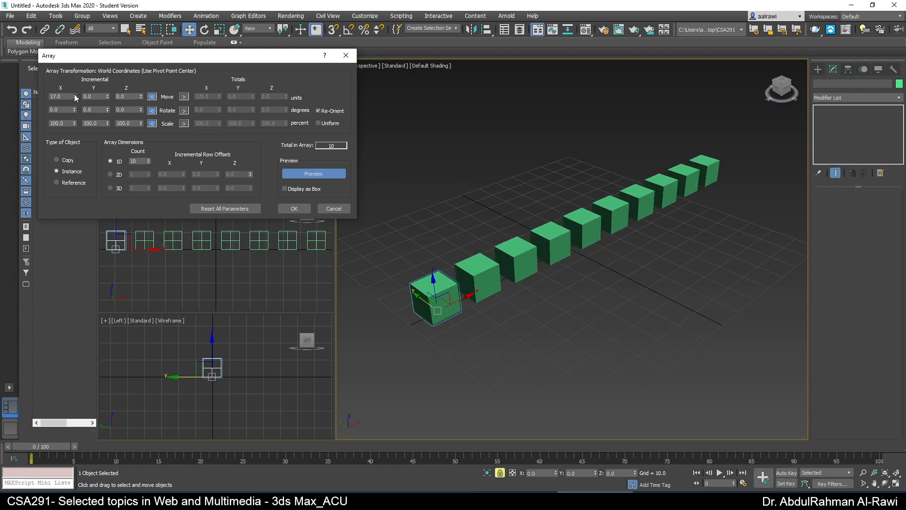
pyautogui.click(74, 94)
pyautogui.click(74, 94)
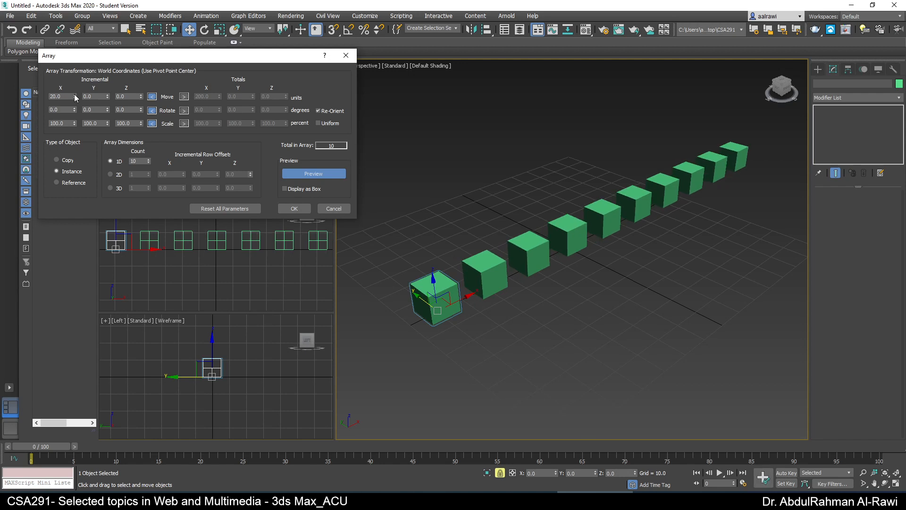
# Step: Reduce the array's 1D count to 5
pyautogui.click(148, 163)
pyautogui.click(148, 162)
pyautogui.click(148, 163)
pyautogui.click(148, 163)
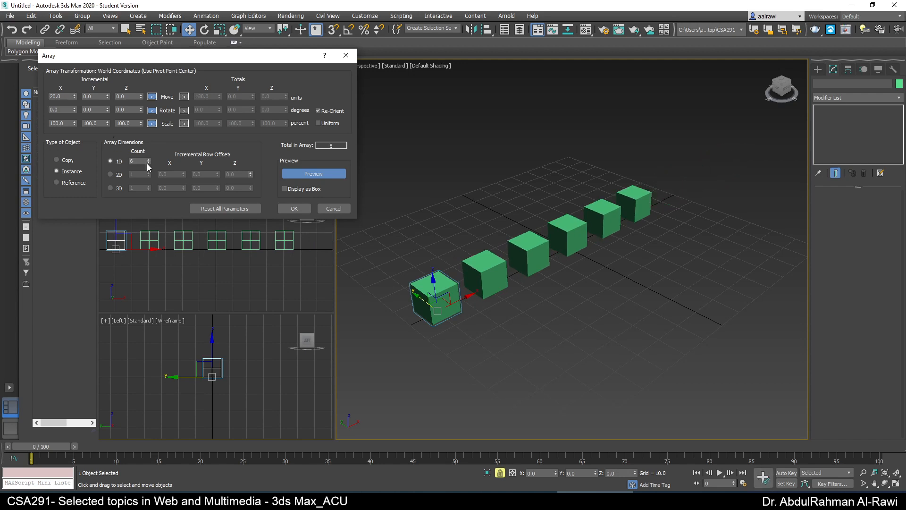
pyautogui.click(147, 162)
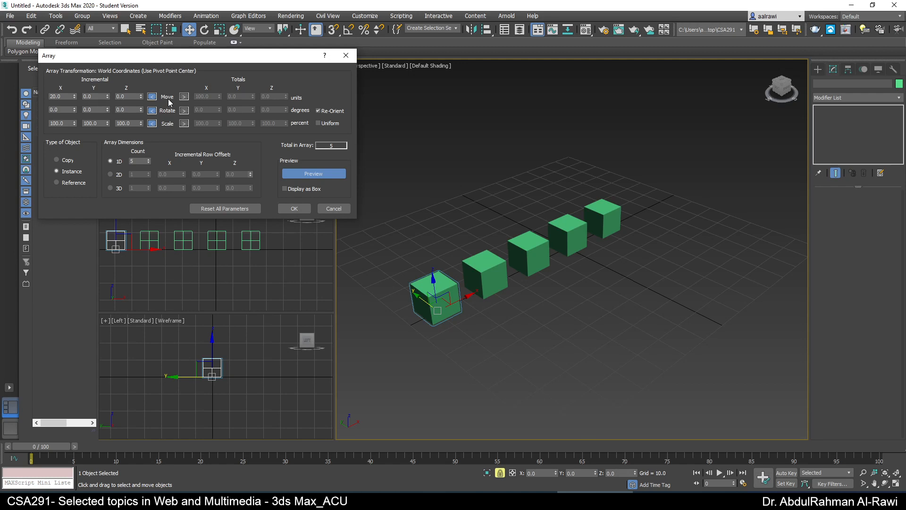
# Step: Try incremental moves of 13 on Y and -11 on Z for the cube array, and reset both to zero
pyautogui.moveTo(107, 94); pyautogui.dragTo(140, 99)
pyautogui.click(140, 98)
pyautogui.moveTo(174, 55); pyautogui.dragTo(599, 127)
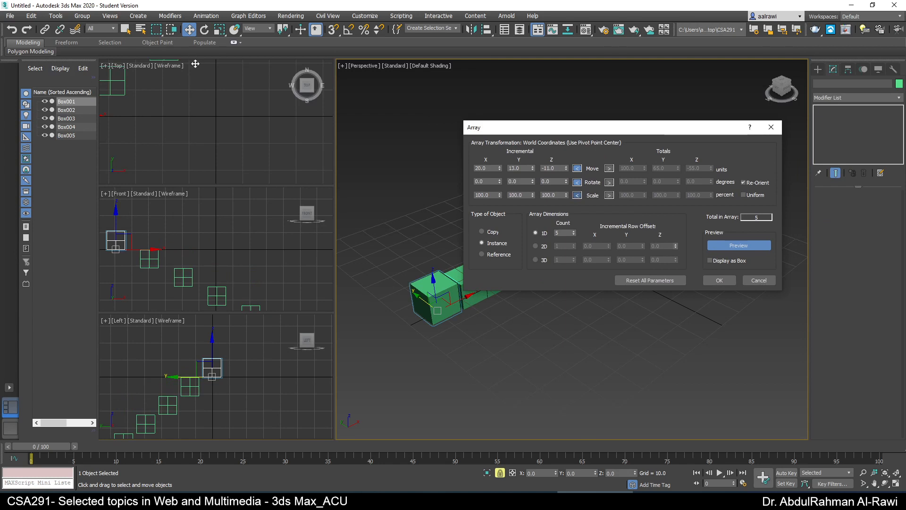
pyautogui.moveTo(637, 128); pyautogui.dragTo(496, 114)
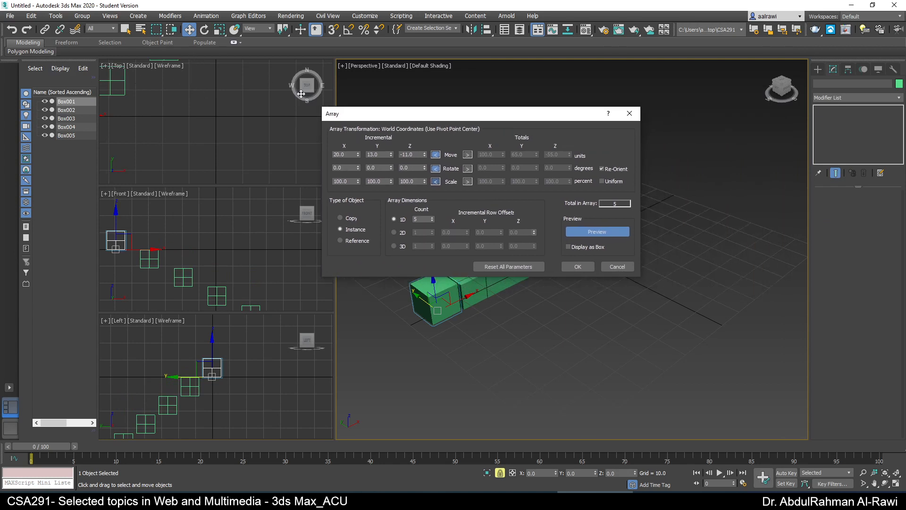
pyautogui.moveTo(415, 114); pyautogui.dragTo(135, 56)
pyautogui.rightClick(144, 91)
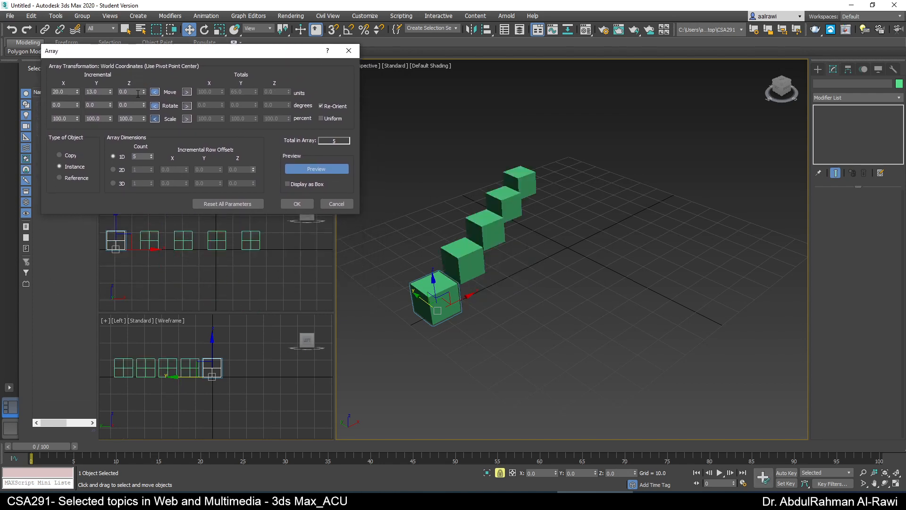
pyautogui.rightClick(110, 92)
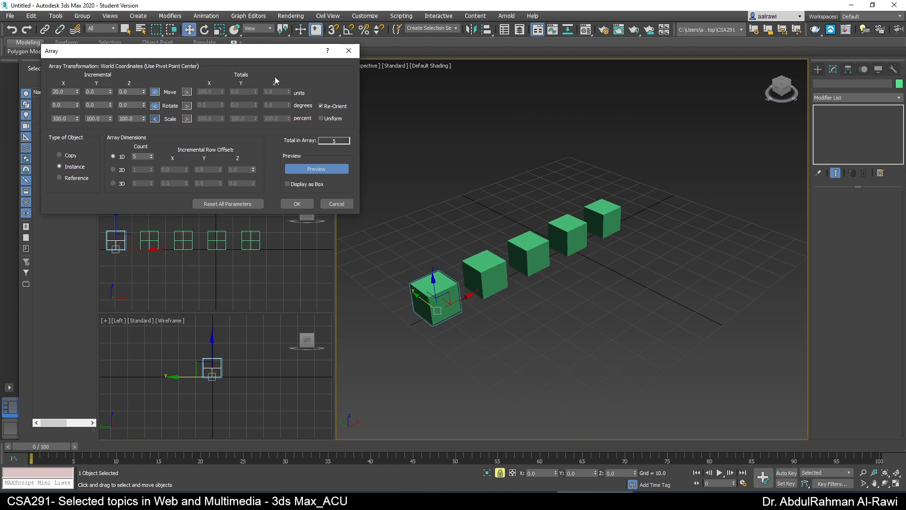
# Step: Switch the array's move to totals and set the total X distance to 100 units, trying 34 units on the way
pyautogui.click(186, 91)
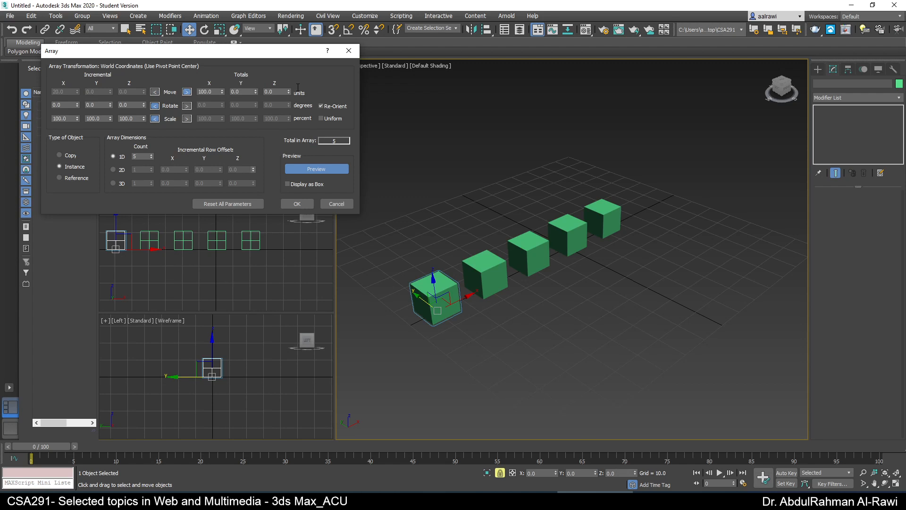
pyautogui.rightClick(222, 94)
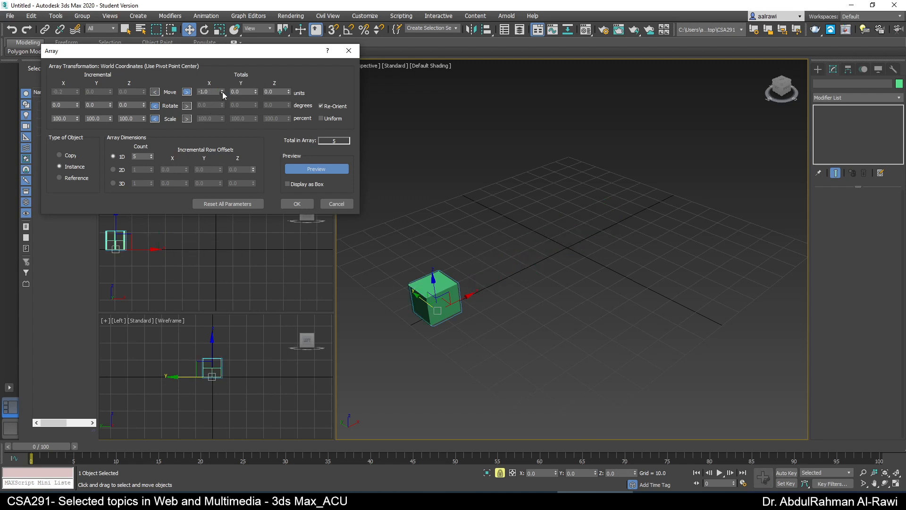
pyautogui.moveTo(222, 92); pyautogui.dragTo(228, 76)
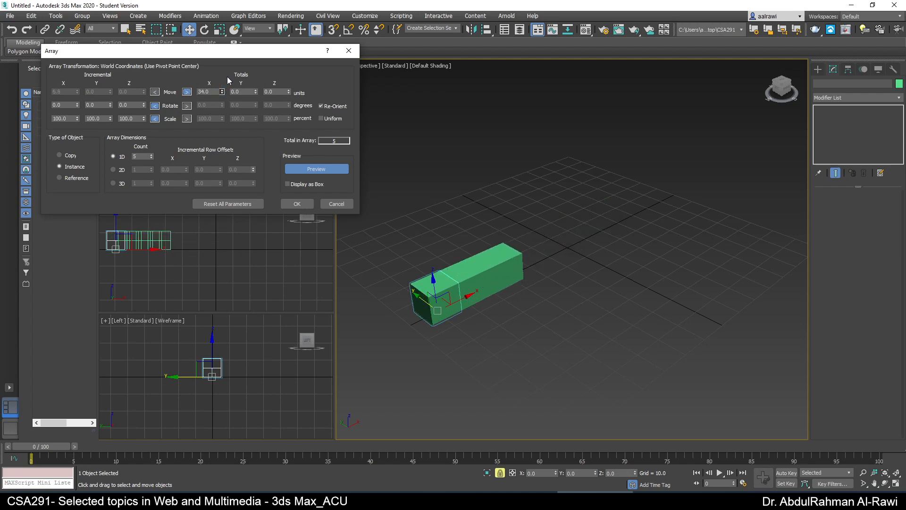
pyautogui.click(211, 90)
pyautogui.doubleClick(208, 91)
pyautogui.write('00')
pyautogui.press('BackSpace')
pyautogui.press('BackSpace')
pyautogui.write('10')
pyautogui.press('Tab')
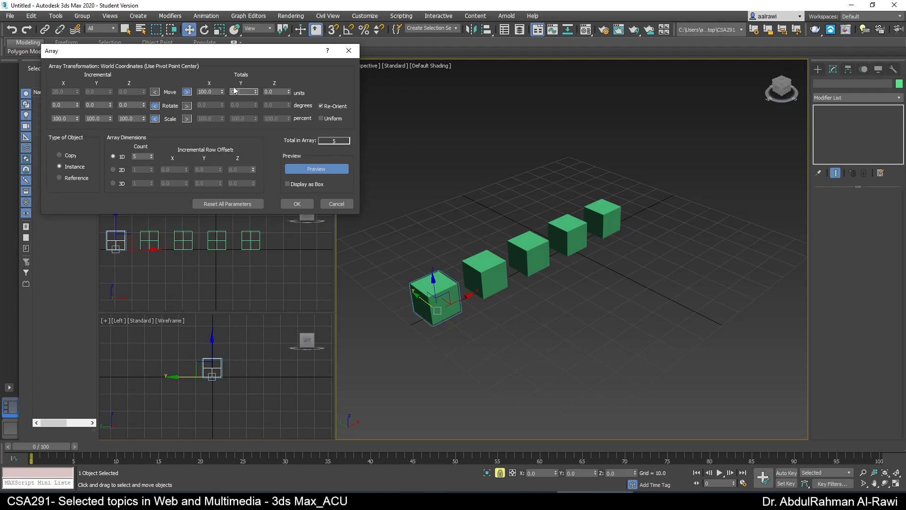
# Step: Switch the array's move back to incremental values and set the X spacing between cubes to 100 units
pyautogui.click(155, 91)
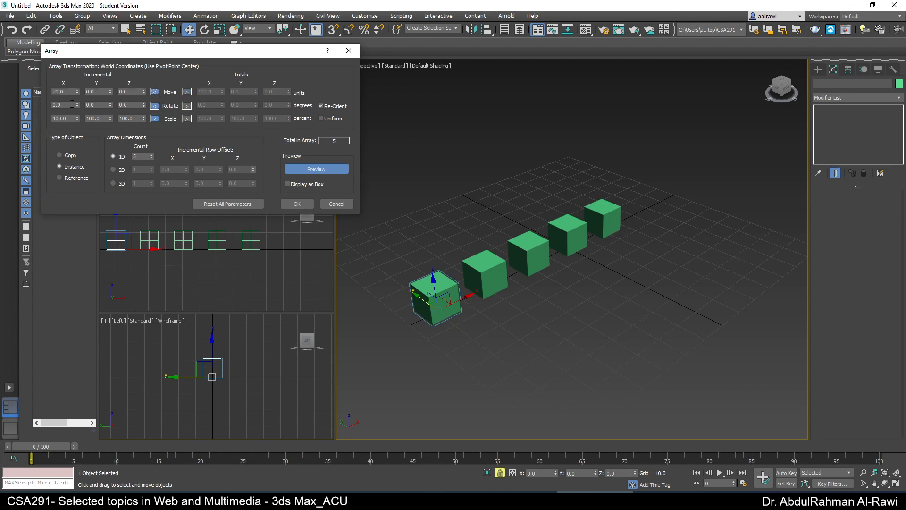
pyautogui.moveTo(71, 92); pyautogui.dragTo(43, 93)
pyautogui.write('100')
pyautogui.press('Tab')
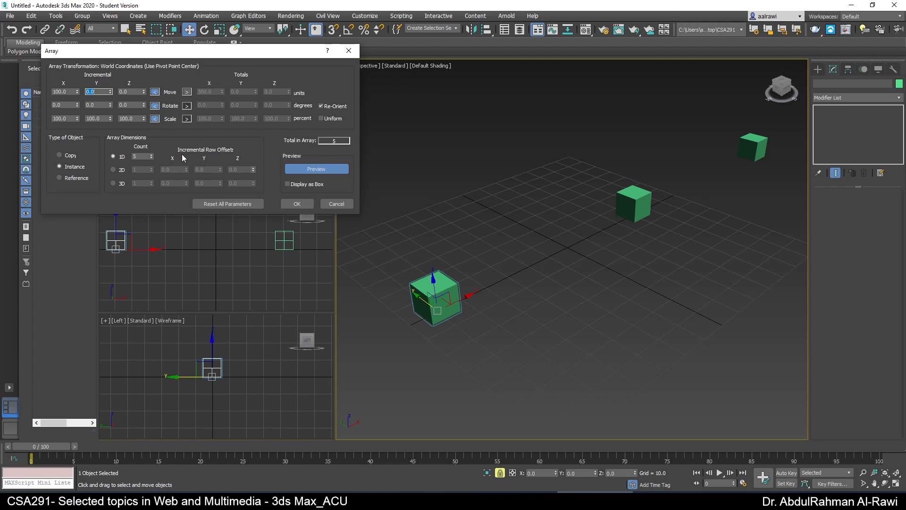
# Step: Return the array's move to totals and enter a total X distance of 100 units for all cubes
pyautogui.click(187, 92)
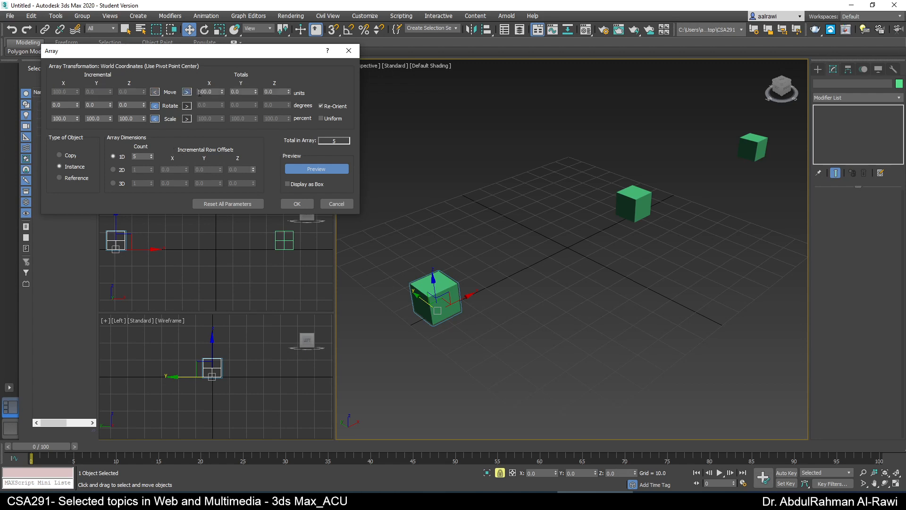
pyautogui.doubleClick(200, 92)
pyautogui.write('10')
pyautogui.press('Tab')
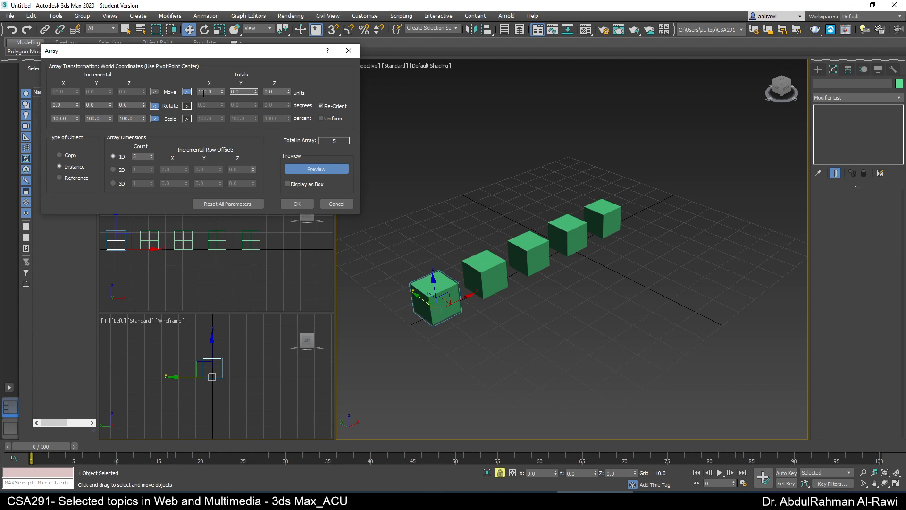
# Step: With incremental move values active again, try a 40-degree incremental Y rotation on the cubes and cancel the array
pyautogui.click(154, 92)
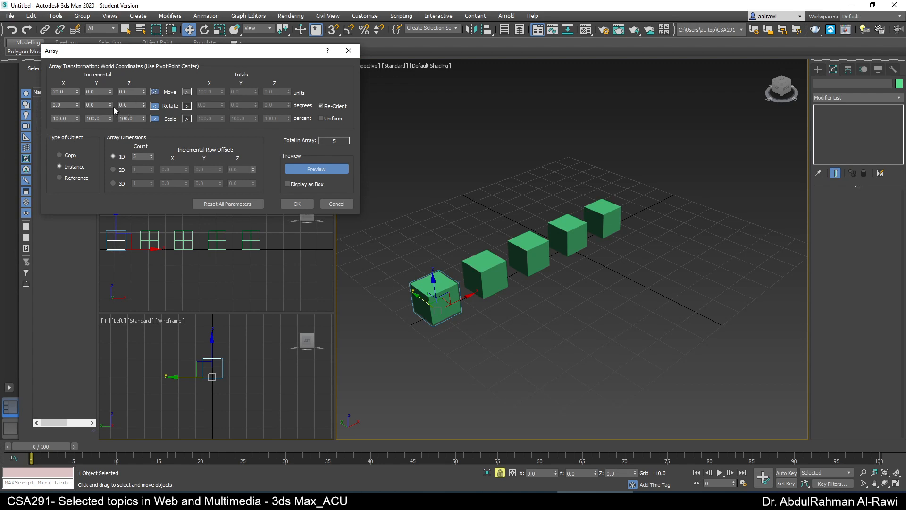
pyautogui.moveTo(110, 105); pyautogui.dragTo(150, 90)
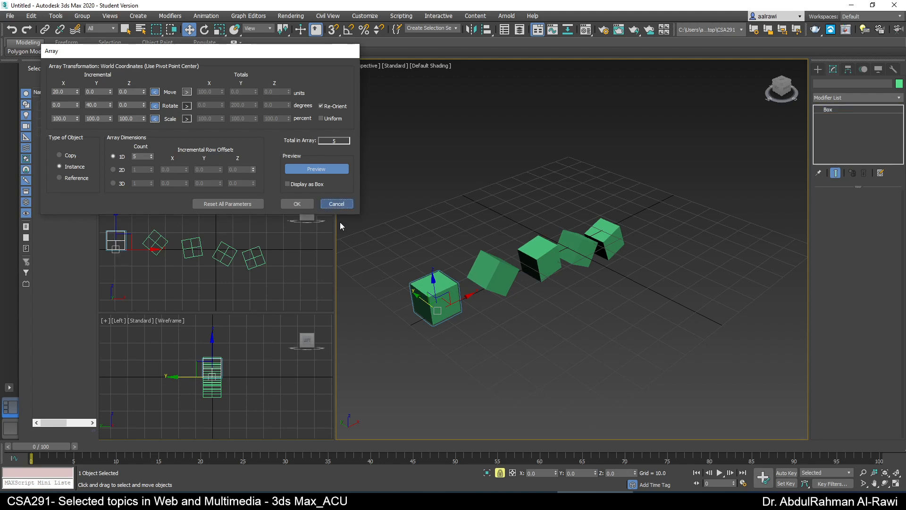
pyautogui.click(334, 204)
# Step: Center the cube's pivot on the object with Affect Pivot Only, and leave pivot adjustment mode
pyautogui.click(848, 70)
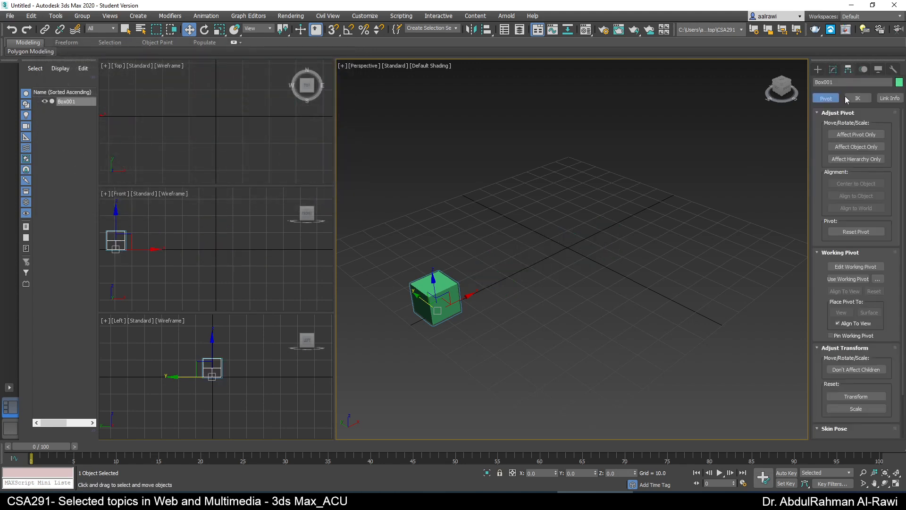
pyautogui.click(856, 135)
pyautogui.click(845, 184)
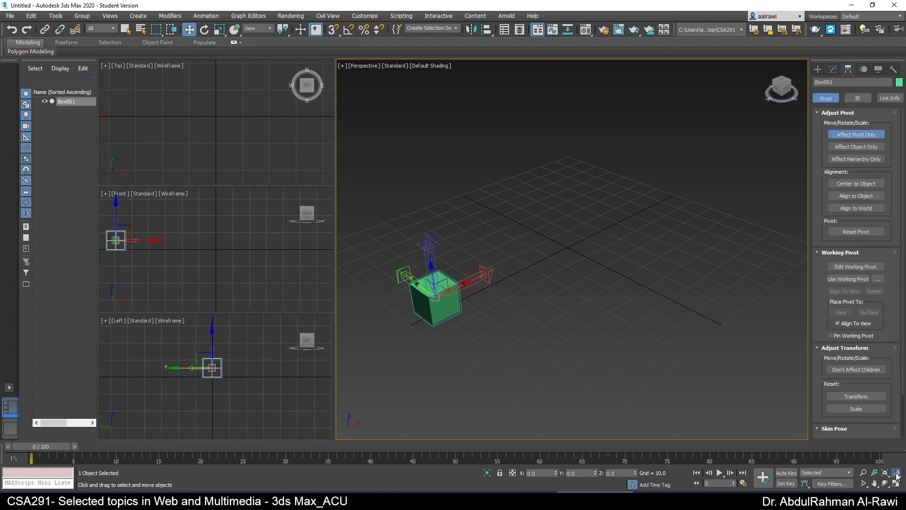
pyautogui.click(875, 473)
pyautogui.moveTo(671, 309); pyautogui.dragTo(667, 368)
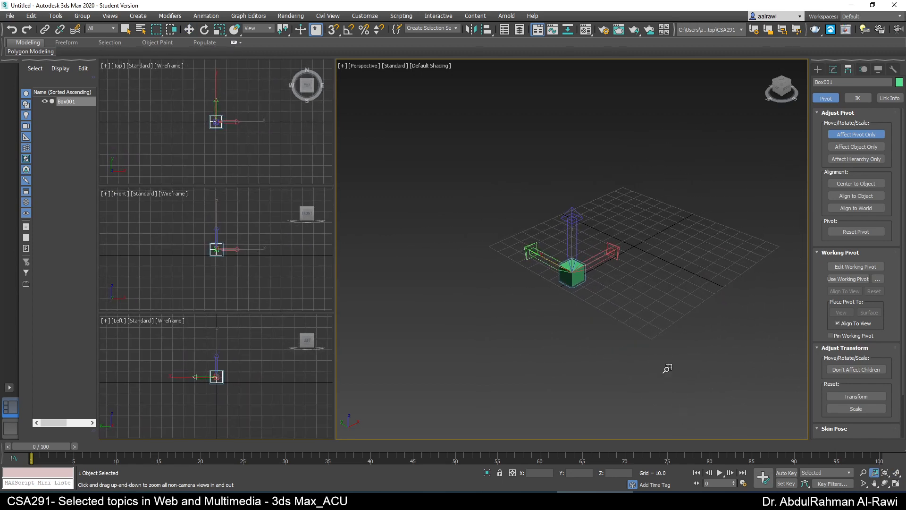
pyautogui.press('w')
pyautogui.moveTo(623, 283); pyautogui.dragTo(500, 330, button='middle')
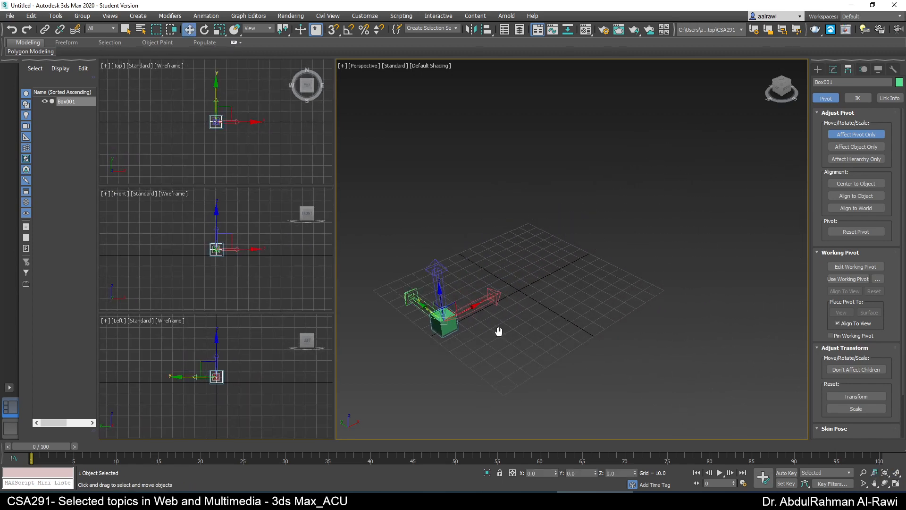
pyautogui.click(845, 135)
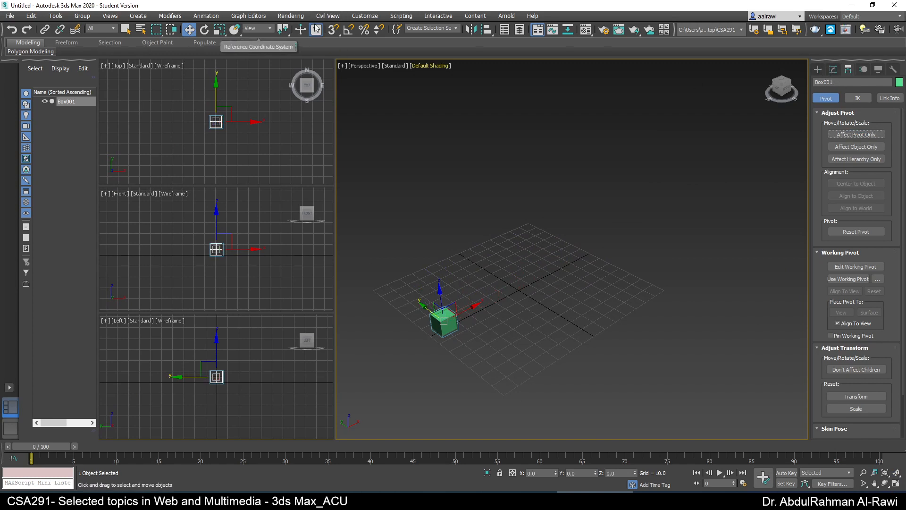
# Step: Reopen the Array tool for the cube and preview a 1D count of 5 with a 20-unit incremental X move
pyautogui.click(56, 15)
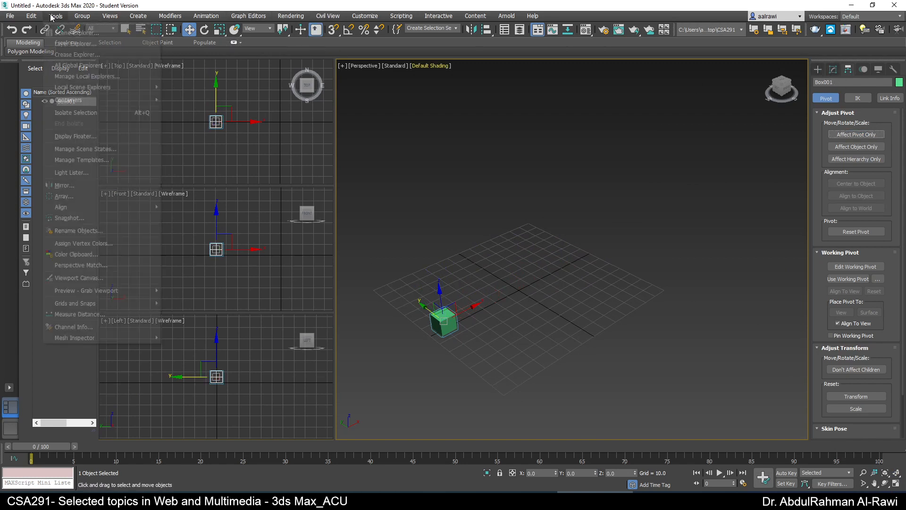
pyautogui.click(81, 195)
pyautogui.moveTo(456, 162); pyautogui.dragTo(571, 75)
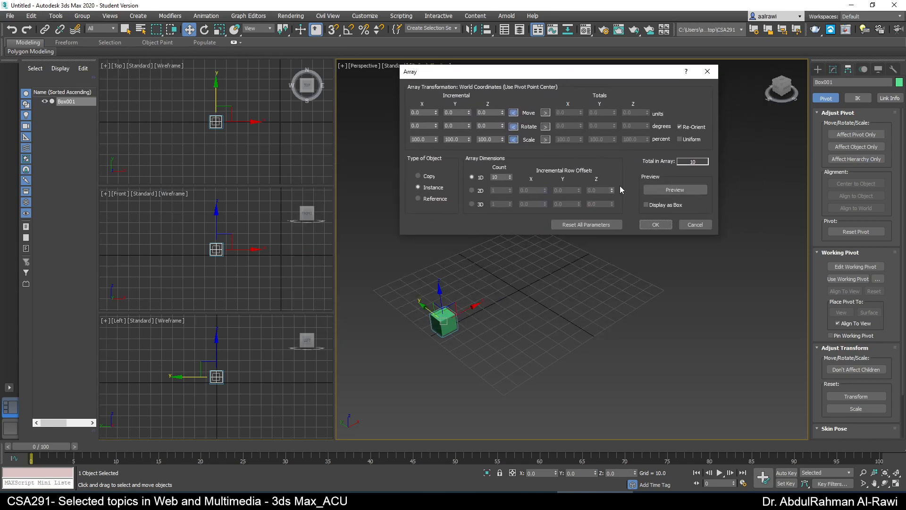
pyautogui.doubleClick(503, 177)
pyautogui.click(431, 112)
pyautogui.click(694, 190)
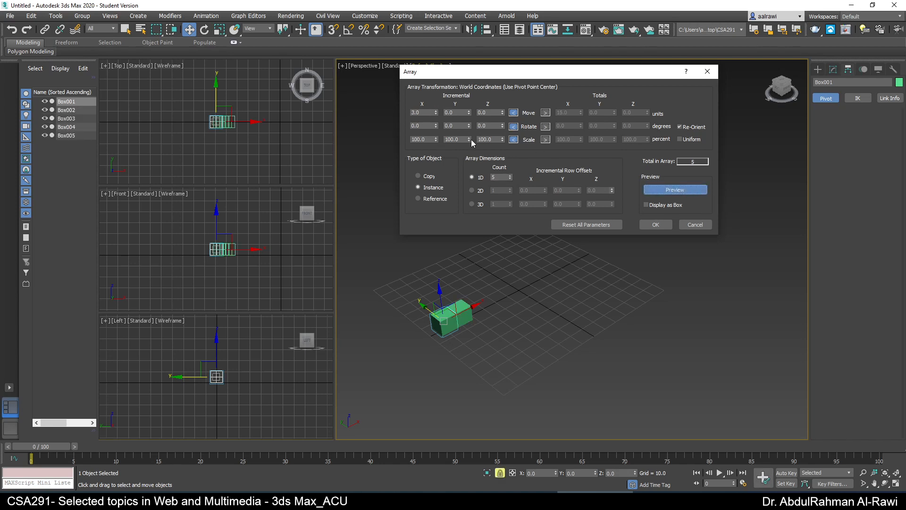
pyautogui.write('20')
pyautogui.press('Tab')
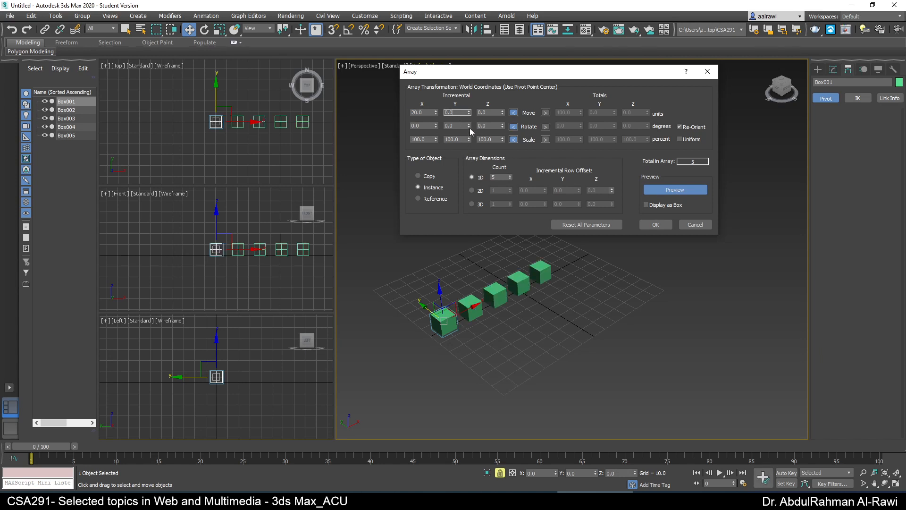
# Step: Set the array's incremental Y rotation to 45 degrees, trying 42 degrees first
pyautogui.moveTo(470, 124); pyautogui.dragTo(472, 105)
pyautogui.doubleClick(452, 125)
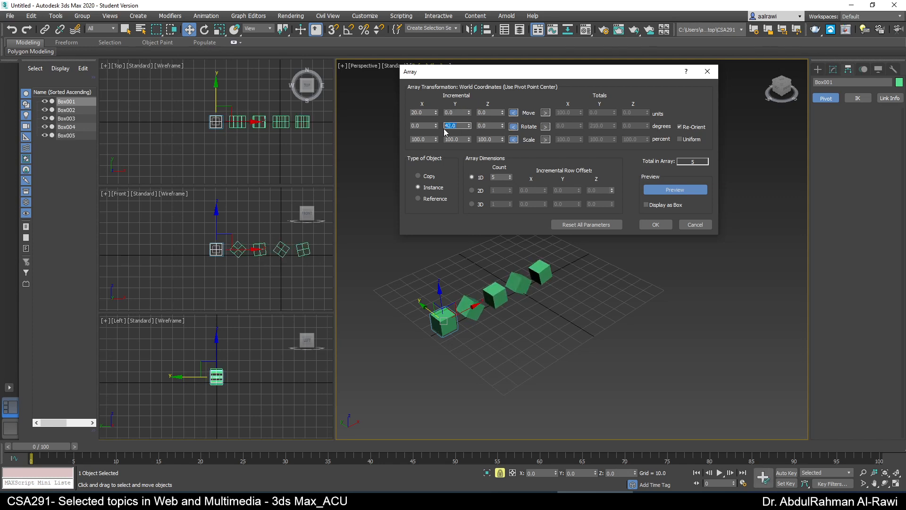
pyautogui.write('45')
pyautogui.press('Tab')
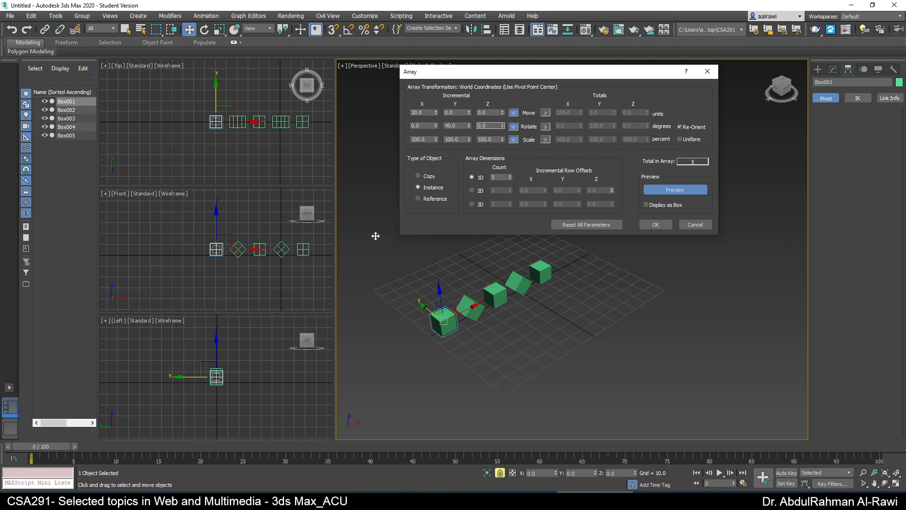
# Step: Try incremental rotations of 39 degrees on Z and 77 degrees on X, and reset all three rotation axes to zero
pyautogui.click(504, 124)
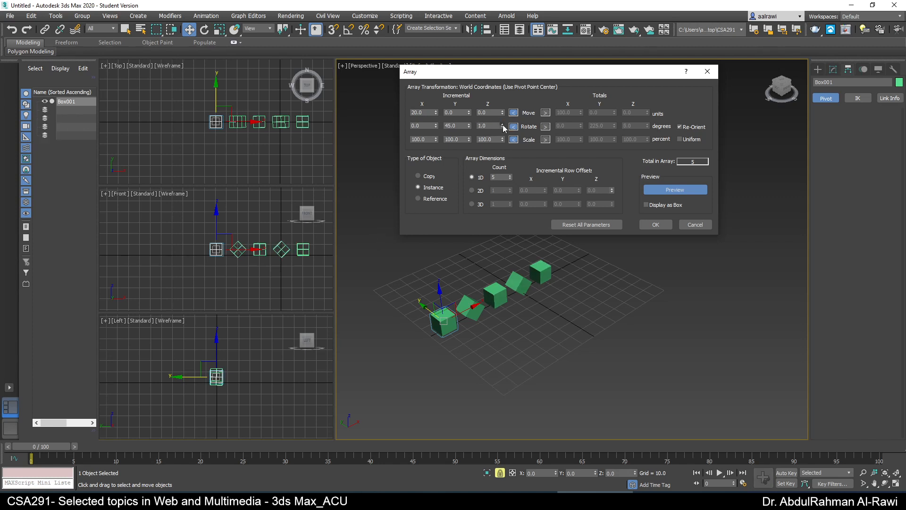
pyautogui.moveTo(504, 128); pyautogui.dragTo(503, 110)
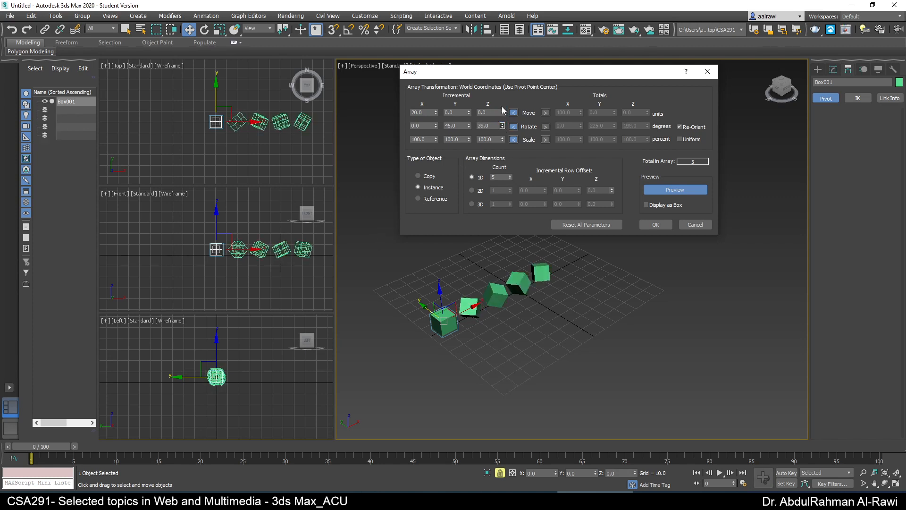
pyautogui.moveTo(435, 126); pyautogui.dragTo(437, 90)
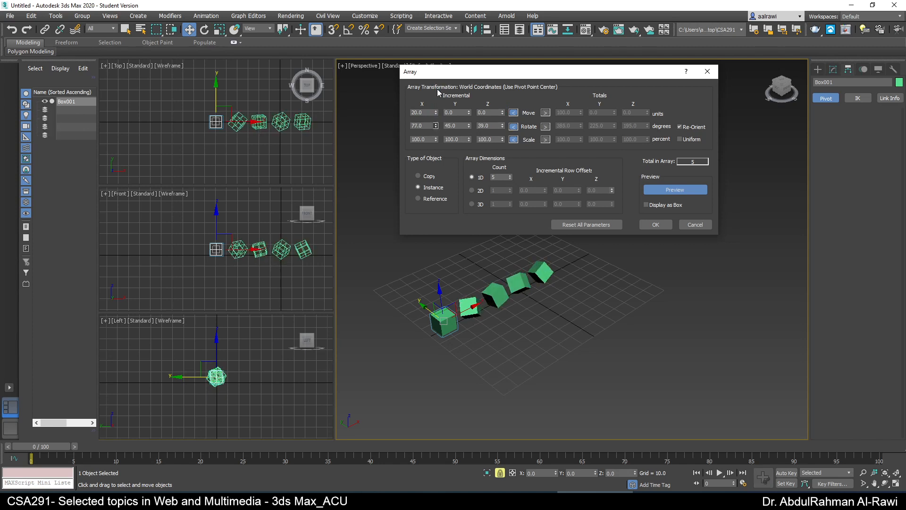
pyautogui.rightClick(503, 126)
pyautogui.rightClick(468, 125)
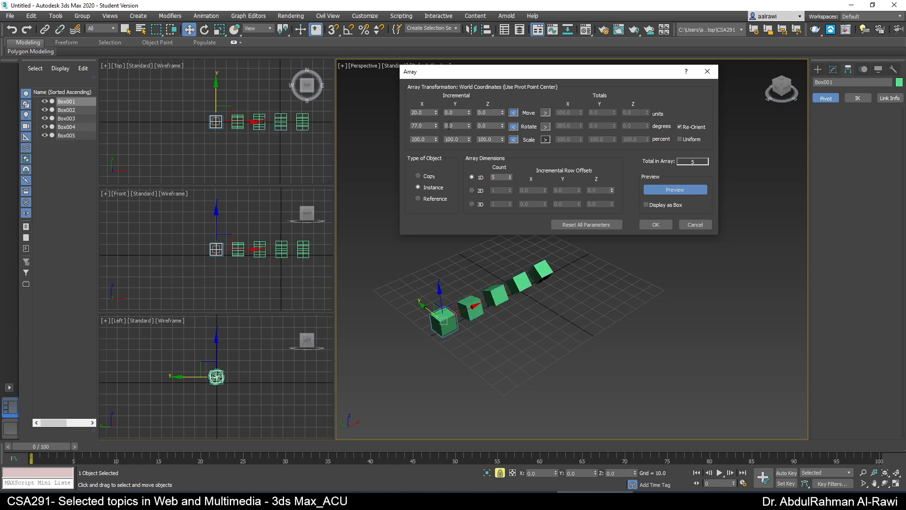
pyautogui.rightClick(436, 126)
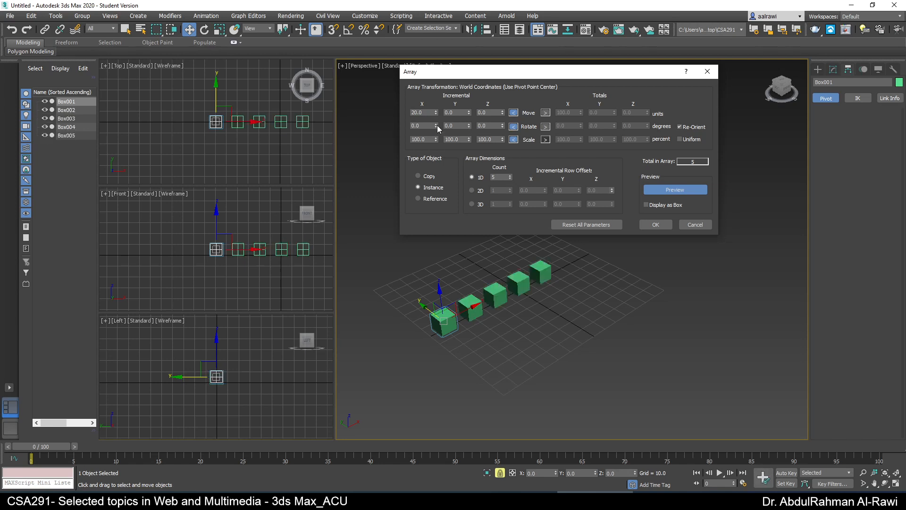
# Step: Try a total Y rotation of 360 degrees across the array, and reset the Y rotation to zero in incremental mode
pyautogui.click(545, 126)
pyautogui.click(558, 126)
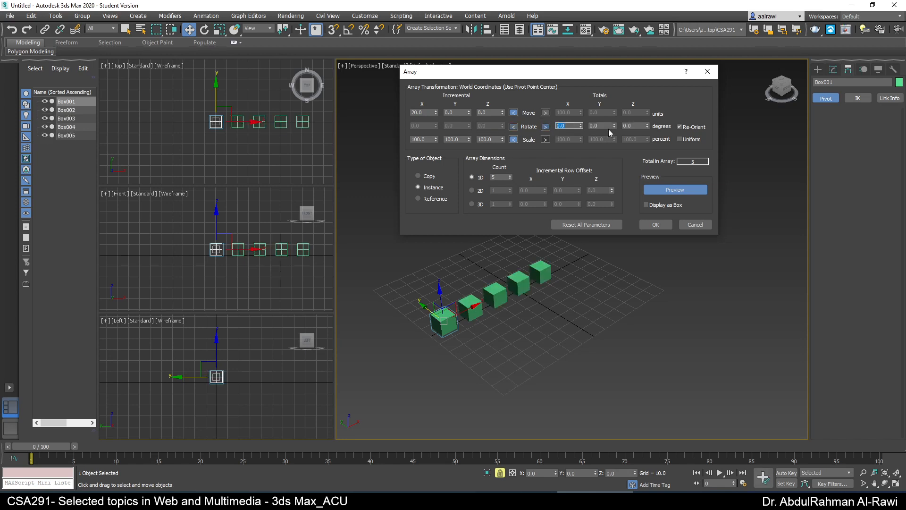
pyautogui.press('Tab')
pyautogui.write('36')
pyautogui.press('Tab')
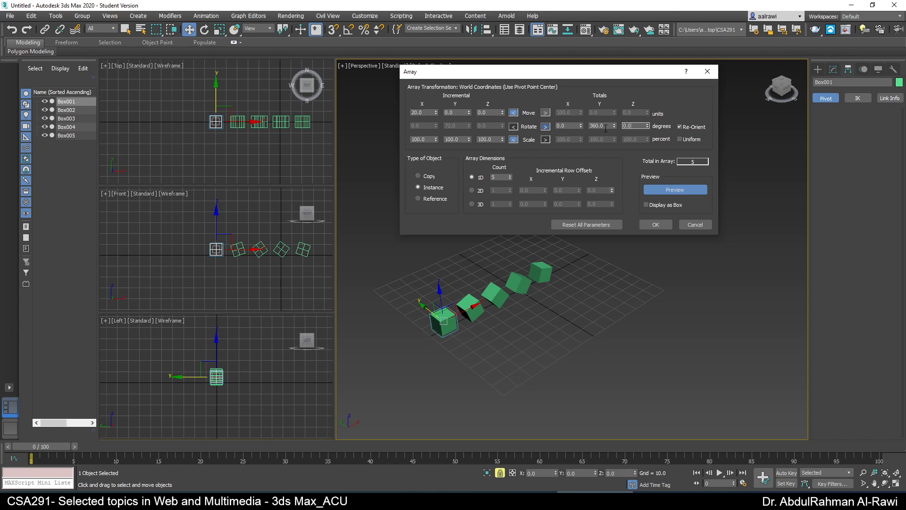
pyautogui.moveTo(605, 128); pyautogui.dragTo(592, 129)
pyautogui.click(512, 127)
pyautogui.rightClick(469, 126)
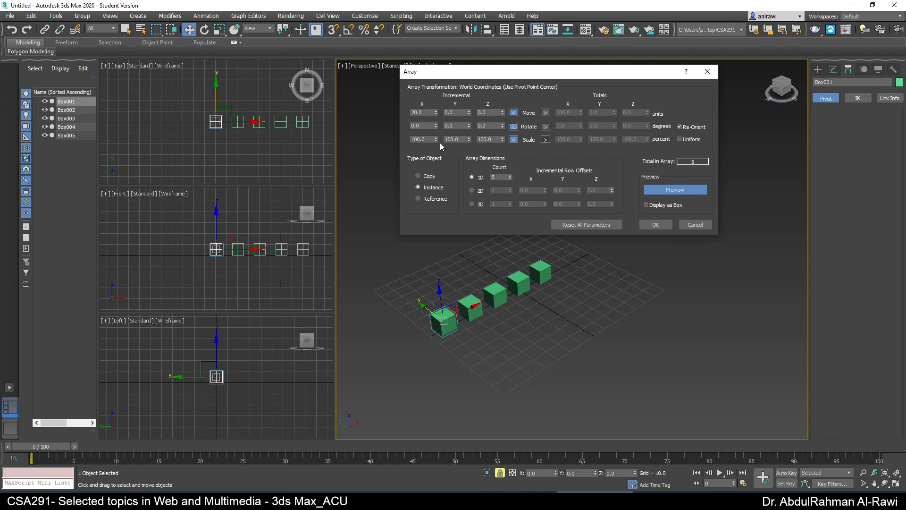
# Step: Try an incremental X scale of 110 percent on the array, followed by a uniform scale of 104 percent
pyautogui.click(428, 140)
pyautogui.write('110')
pyautogui.press('Tab')
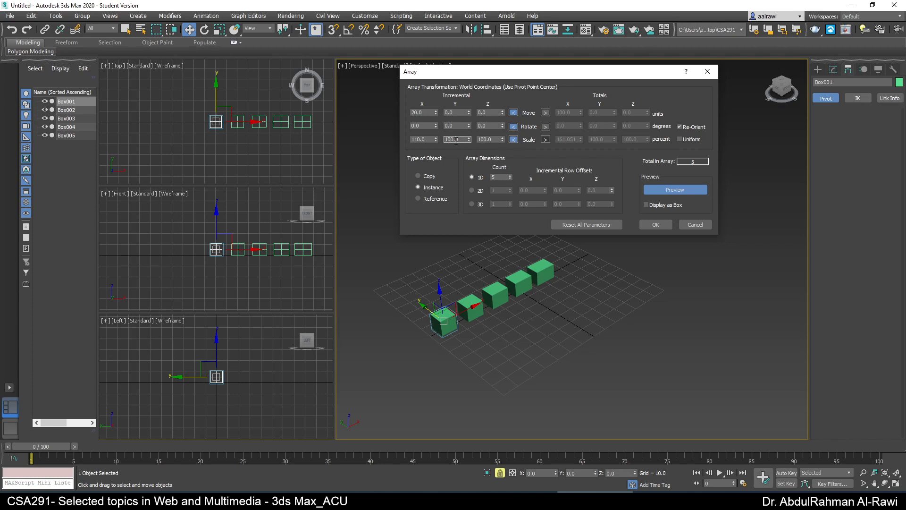
pyautogui.click(680, 139)
pyautogui.moveTo(435, 140)
pyautogui.mouseDown()
pyautogui.moveTo(440, 123)
pyautogui.moveTo(447, 141)
pyautogui.mouseUp()
pyautogui.click(680, 140)
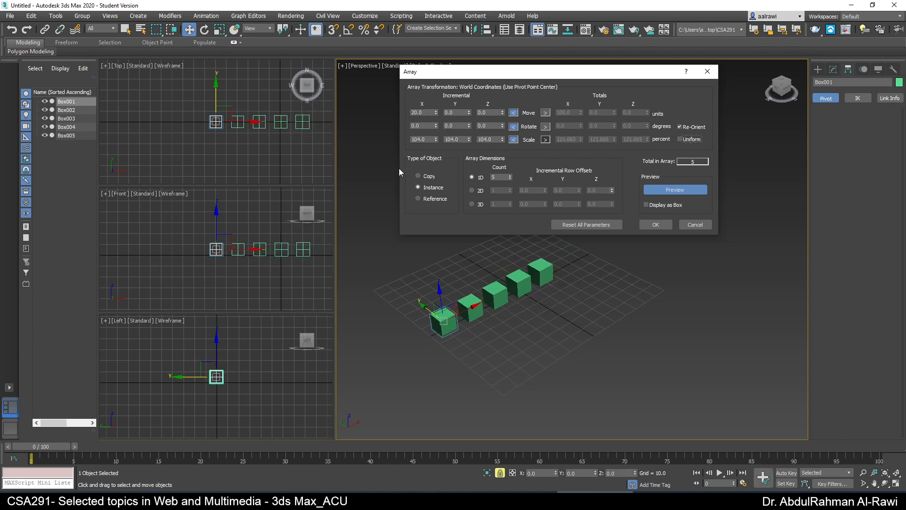
# Step: Restore the array's incremental scale to 100 percent on the X, Y and Z axes
pyautogui.doubleClick(429, 140)
pyautogui.write('100')
pyautogui.doubleClick(452, 139)
pyautogui.write('100')
pyautogui.doubleClick(486, 140)
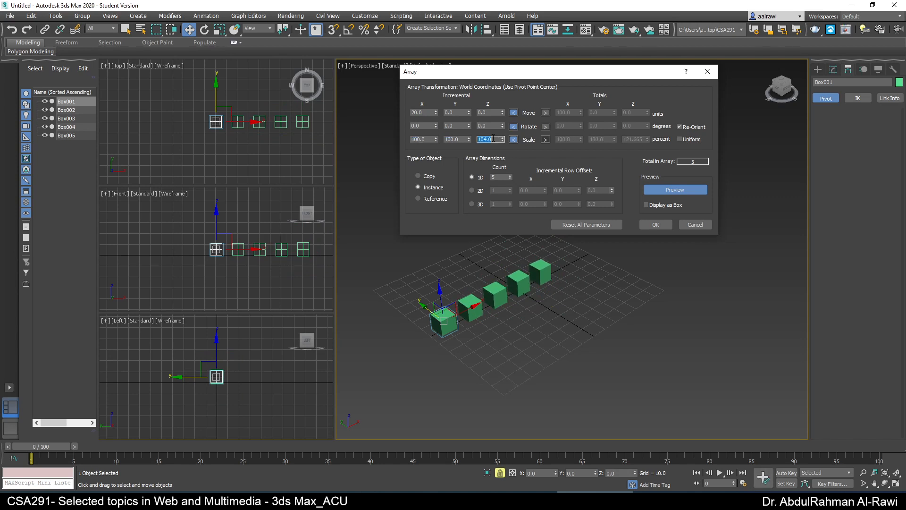
pyautogui.write('100')
# Step: Enable uniform array scaling, try 142 percent with a 14-unit incremental X move, and return the scale to 100 percent
pyautogui.click(681, 140)
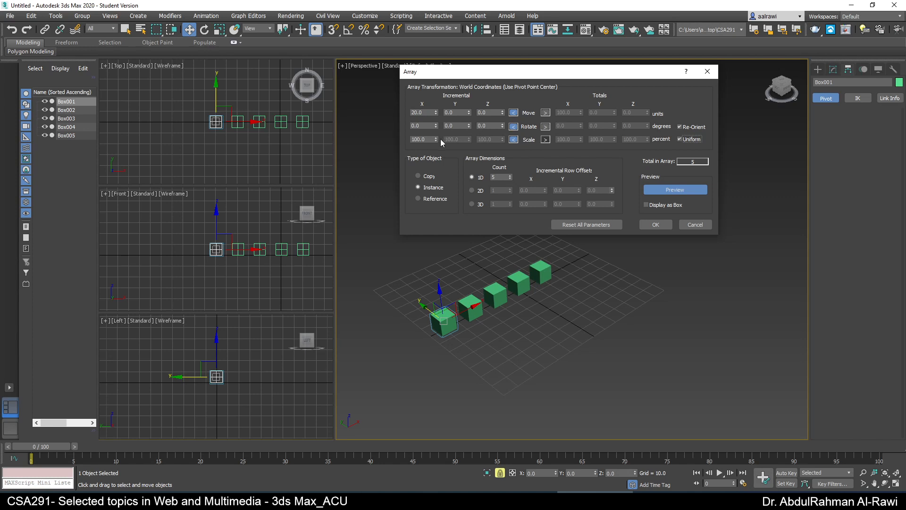
pyautogui.moveTo(437, 138); pyautogui.dragTo(441, 116)
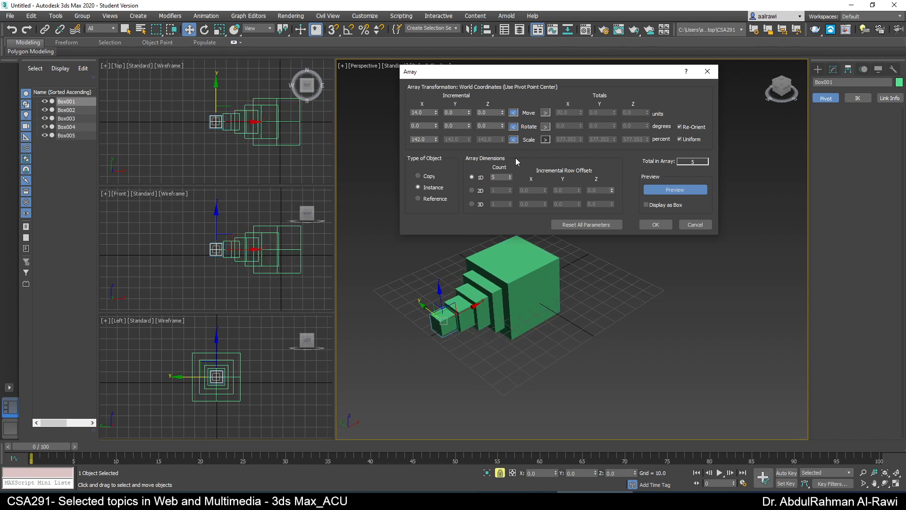
pyautogui.doubleClick(429, 140)
pyautogui.write('100')
# Step: Set the array's incremental X move to 20 units with scale at 100 percent, and turn off uniform scaling
pyautogui.click(428, 126)
pyautogui.doubleClick(425, 113)
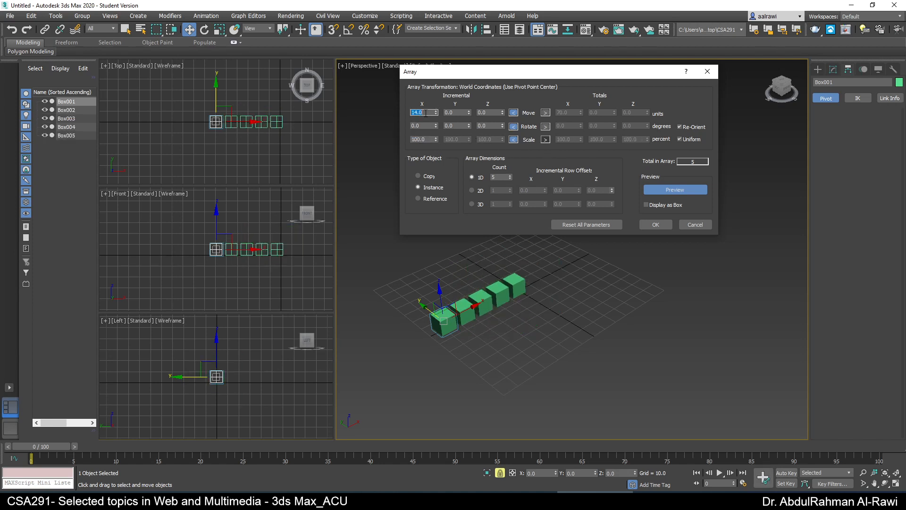
pyautogui.write('20')
pyautogui.press('Tab')
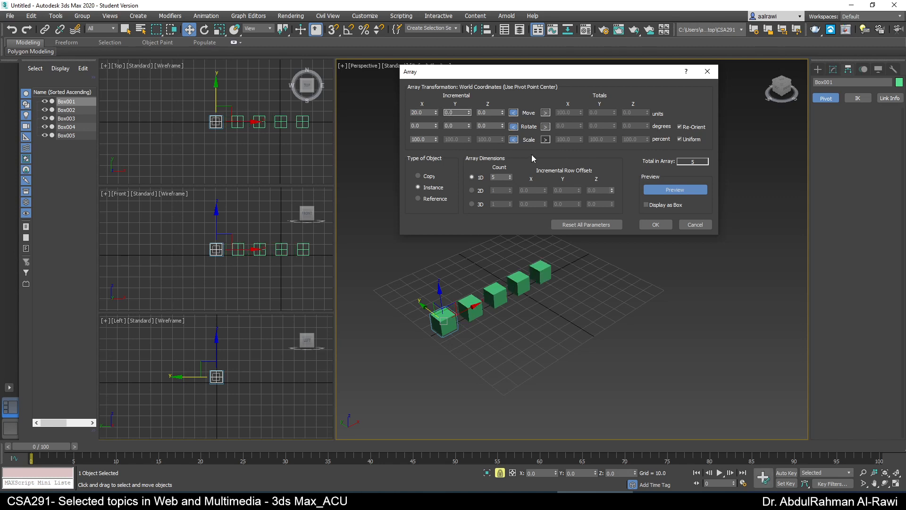
pyautogui.click(680, 140)
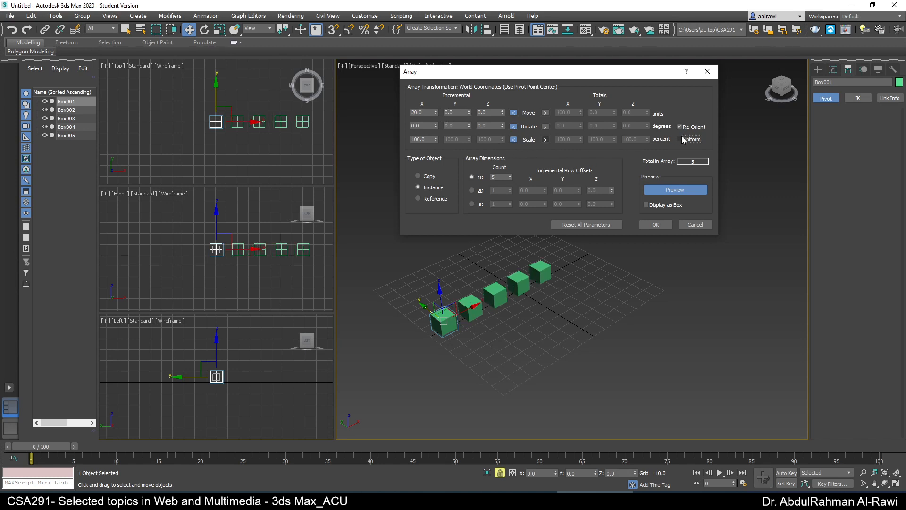
# Step: Make the array two-dimensional with a 2D count of 3 and a Y row offset of 20 units
pyautogui.click(476, 192)
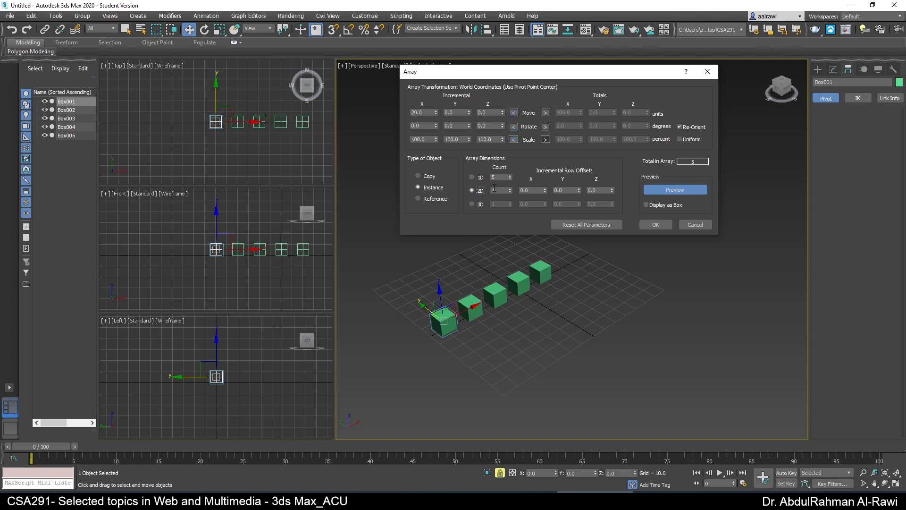
pyautogui.click(510, 191)
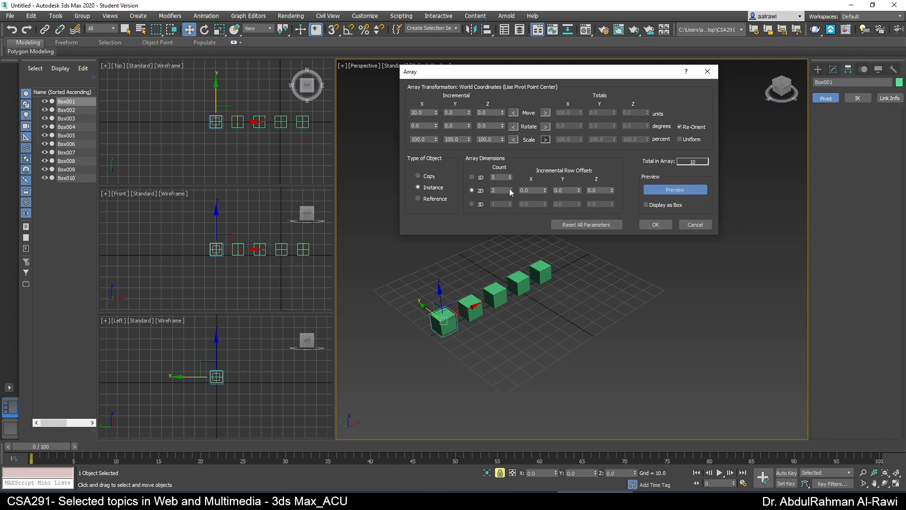
pyautogui.click(510, 190)
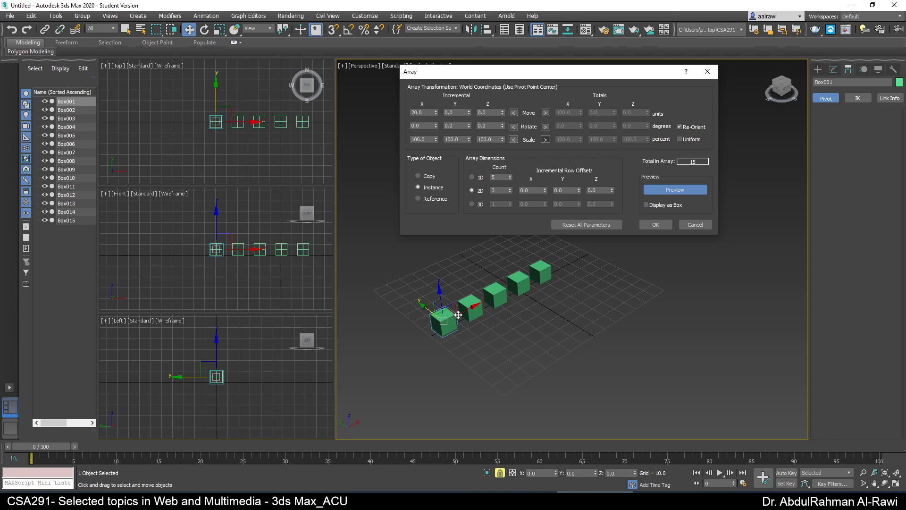
pyautogui.doubleClick(562, 190)
pyautogui.click(600, 191)
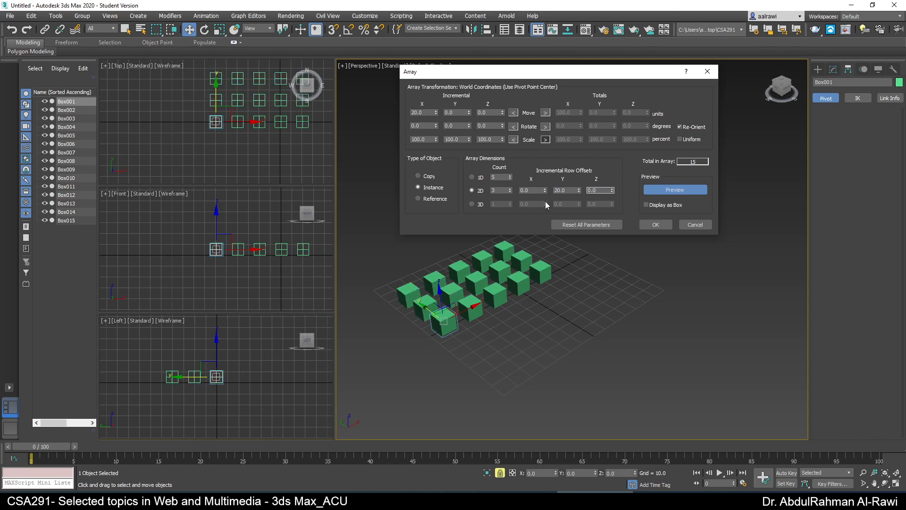
# Step: Raise the 2D count to 6, and try the array preview with its copies displayed as boxes
pyautogui.click(510, 188)
pyautogui.click(509, 188)
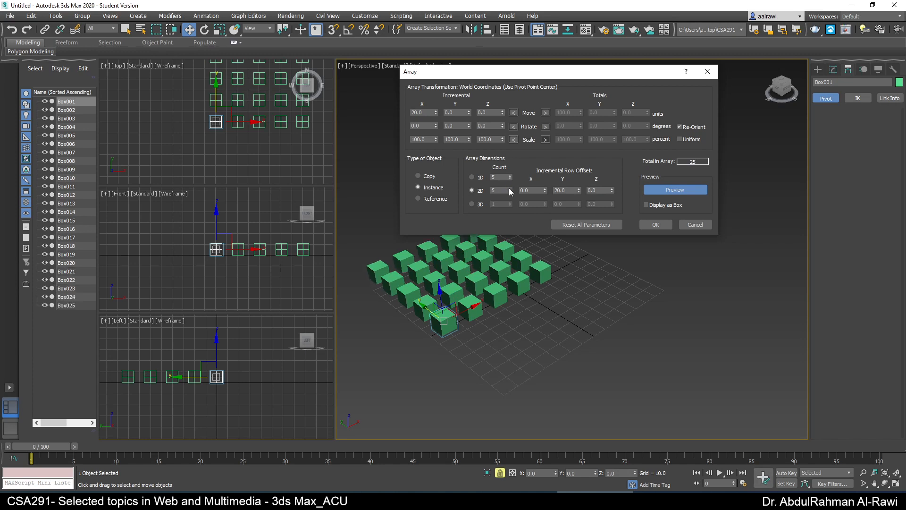
pyautogui.click(510, 188)
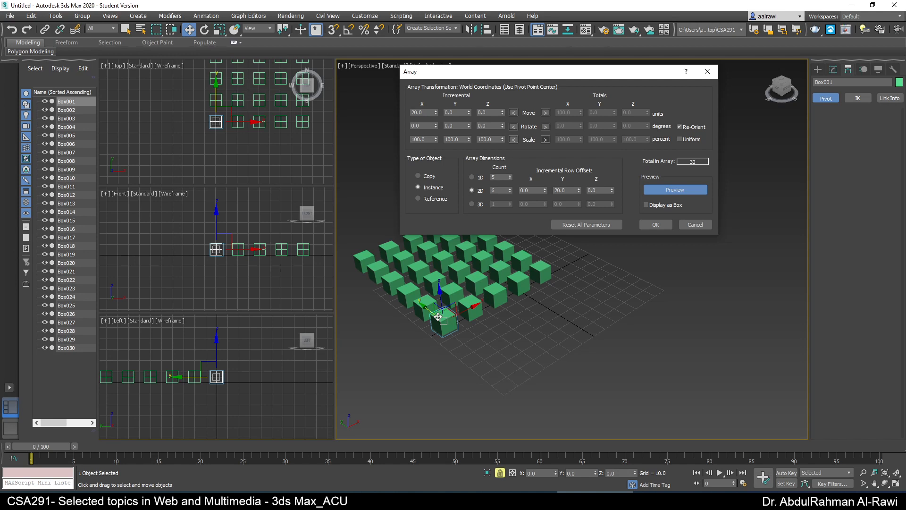
pyautogui.click(669, 207)
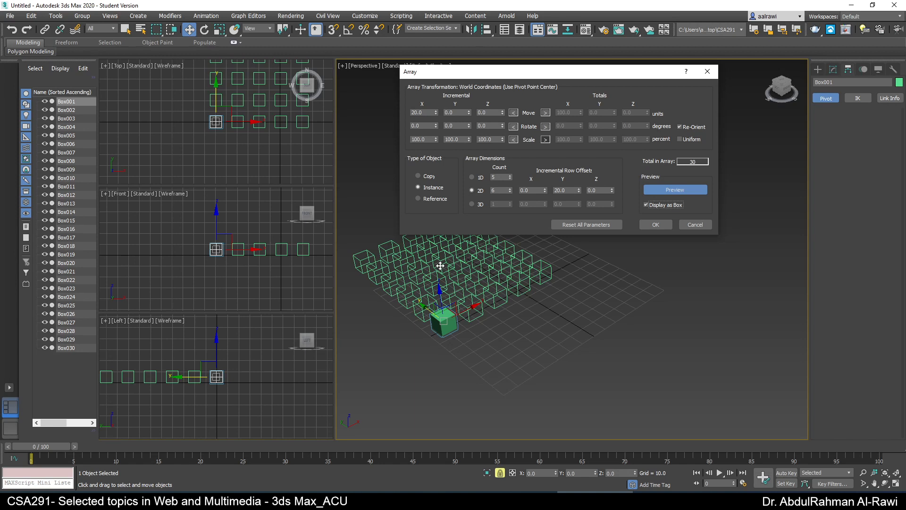
pyautogui.click(666, 205)
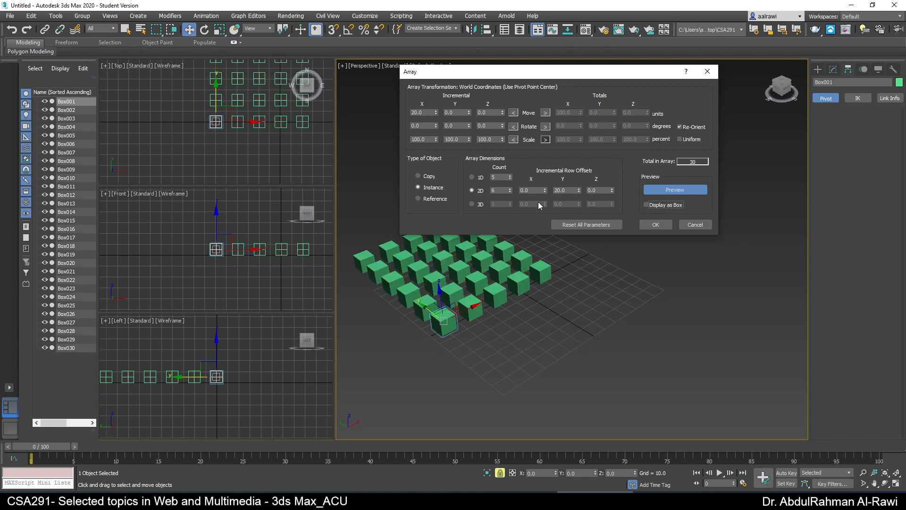
# Step: Make the array three-dimensional with a Z row offset of 20 units and a 3D count of 5
pyautogui.click(472, 204)
pyautogui.moveTo(550, 77); pyautogui.dragTo(687, 76)
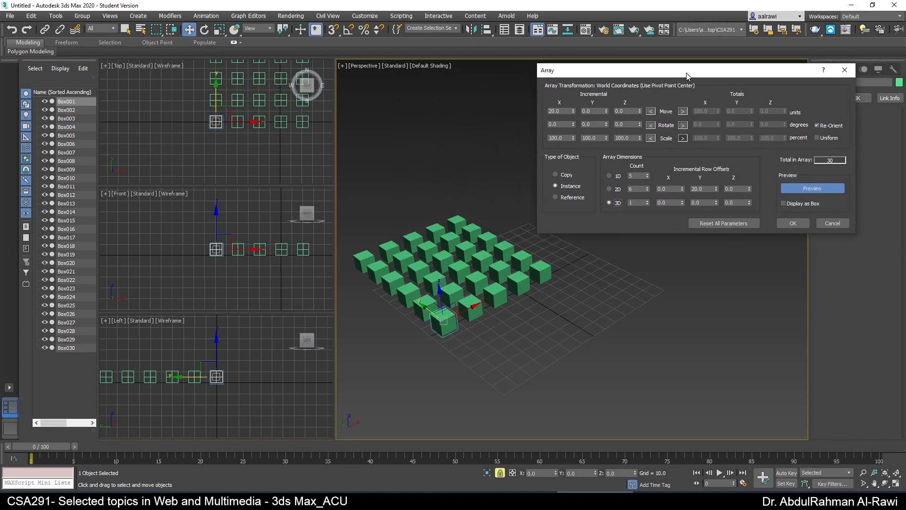
pyautogui.click(739, 203)
pyautogui.write('20')
pyautogui.click(737, 189)
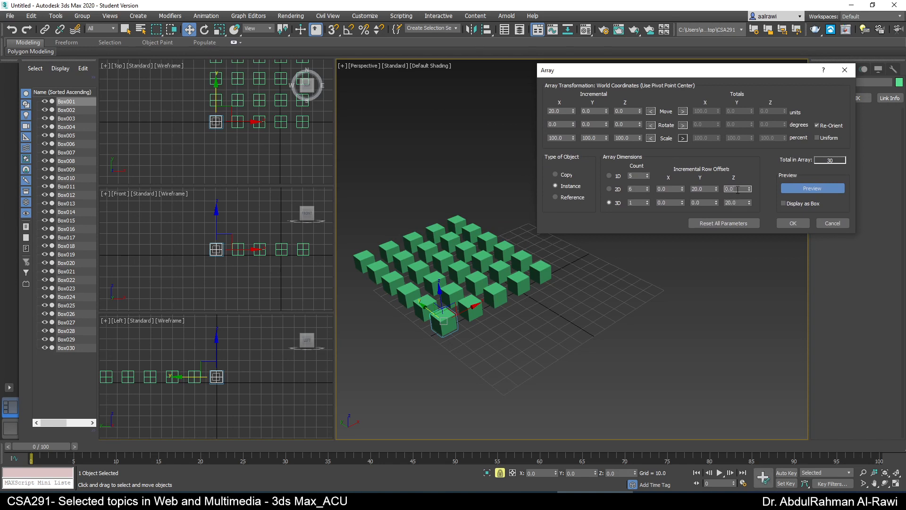
pyautogui.click(647, 201)
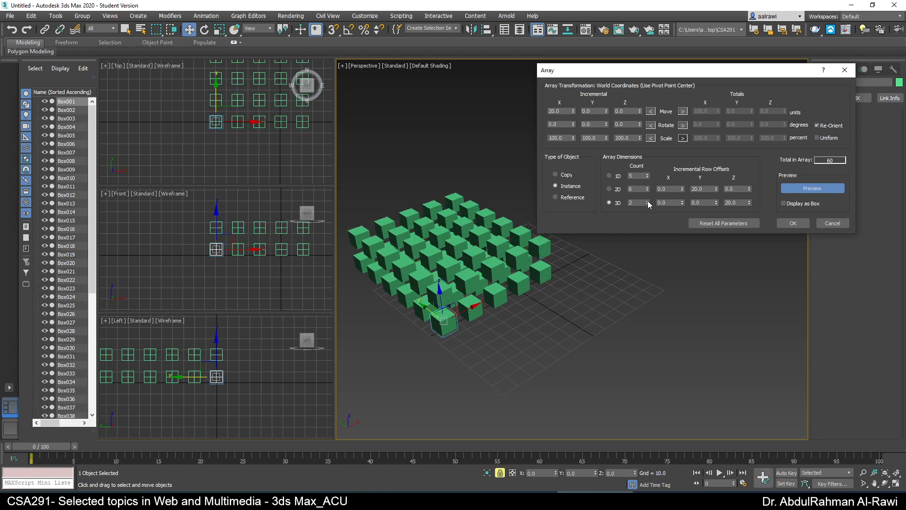
pyautogui.click(648, 200)
pyautogui.click(647, 200)
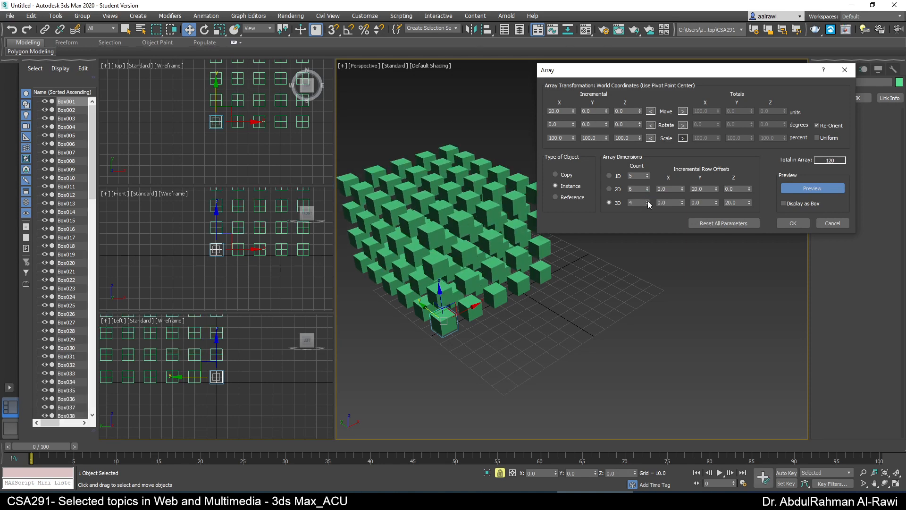
pyautogui.click(647, 201)
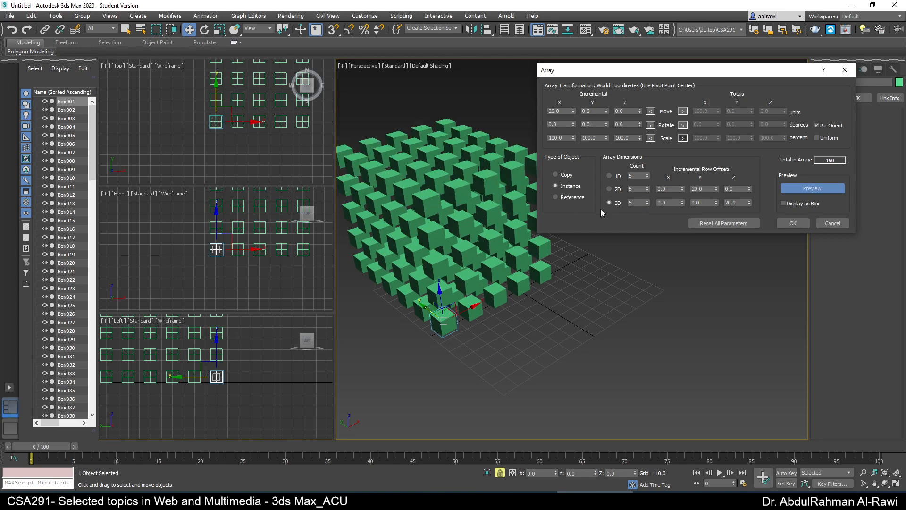
# Step: Try 2D counts of 1 and 5 for the array, and reset the count to 1
pyautogui.rightClick(648, 189)
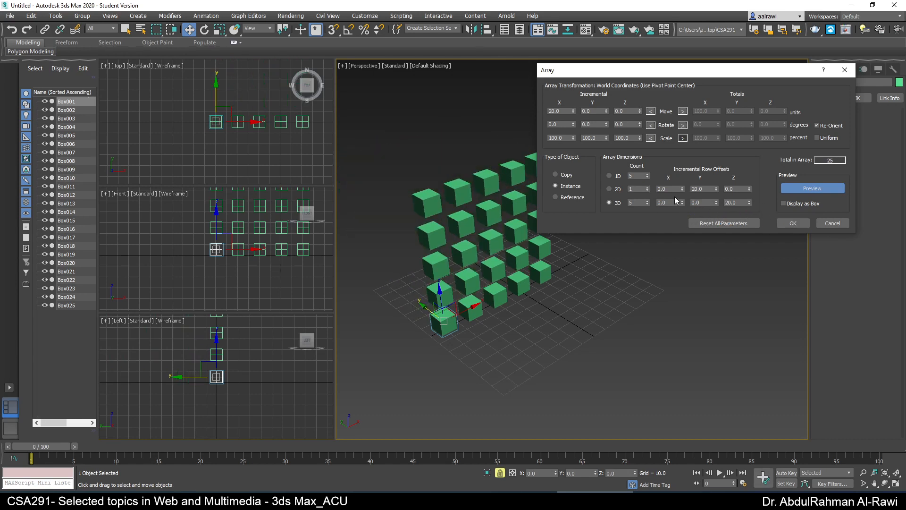
pyautogui.click(648, 188)
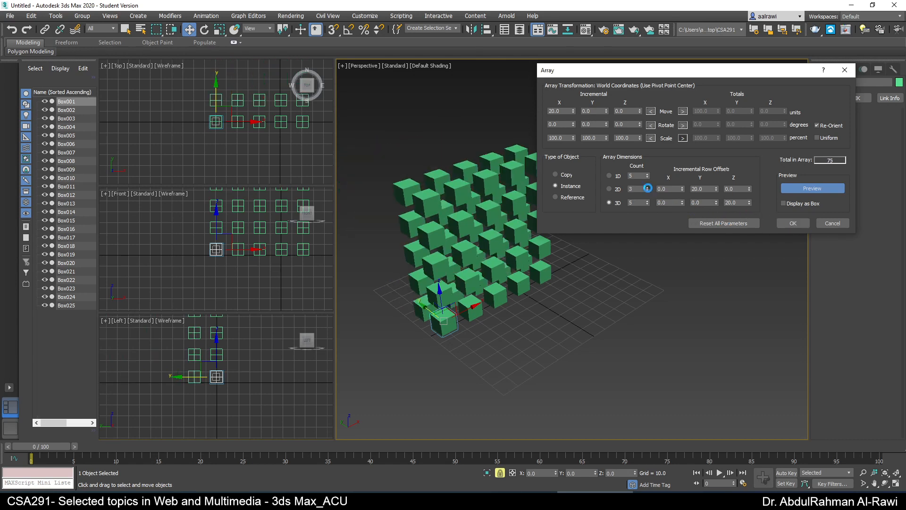
pyautogui.click(648, 188)
pyautogui.click(647, 188)
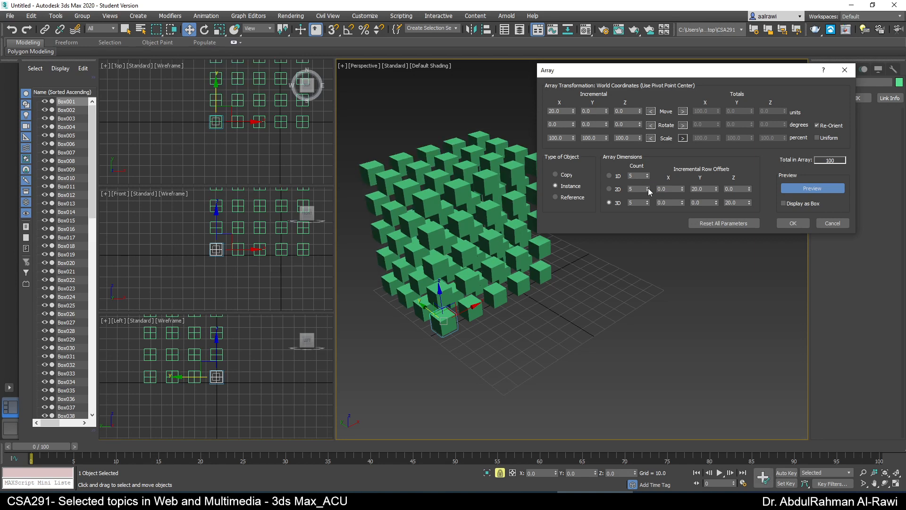
pyautogui.rightClick(647, 188)
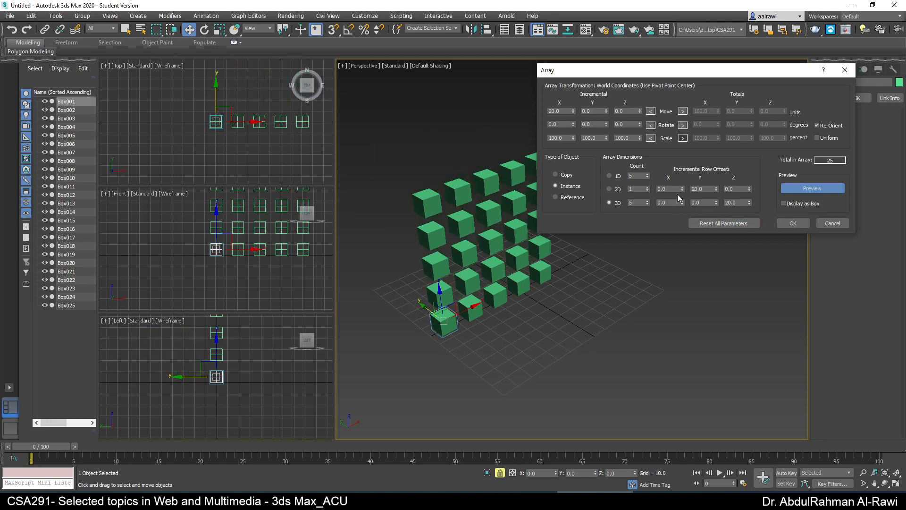
# Step: Set the 2D count to 5 and create the 5 by 5 by 5 array of boxes
pyautogui.click(643, 188)
pyautogui.write('5')
pyautogui.press('Return')
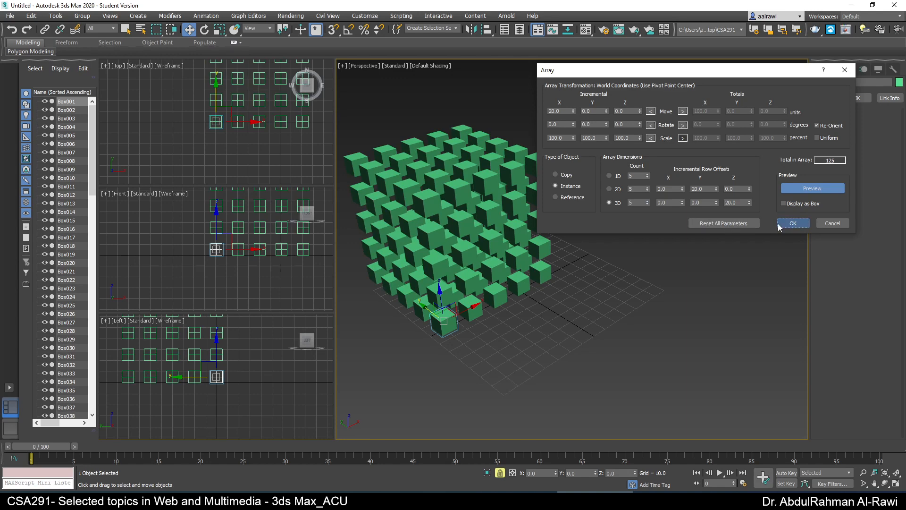
pyautogui.click(793, 224)
# Step: Examine the box array in the perspective view from several angles in wireframe, edged-faces and default shading
pyautogui.moveTo(593, 285); pyautogui.dragTo(646, 305, button='middle')
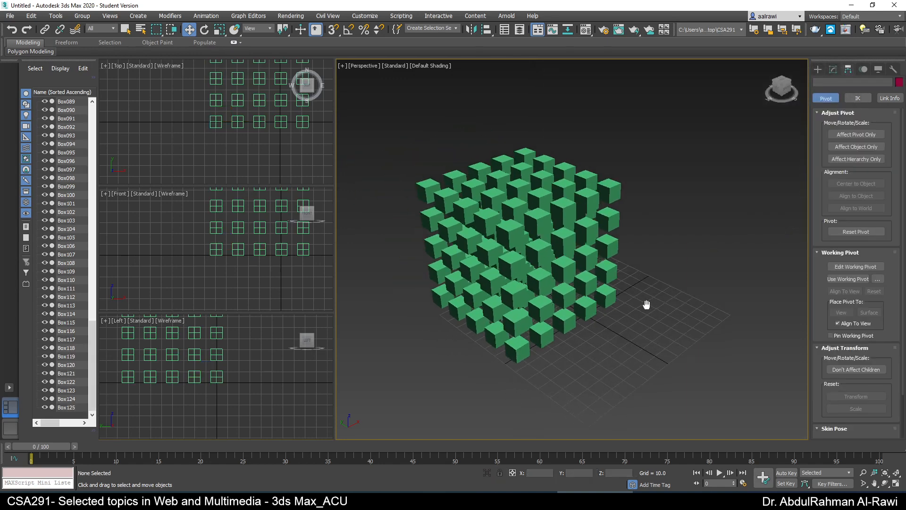
pyautogui.scroll(-2, 668, 296)
pyautogui.scroll(10, 667, 294)
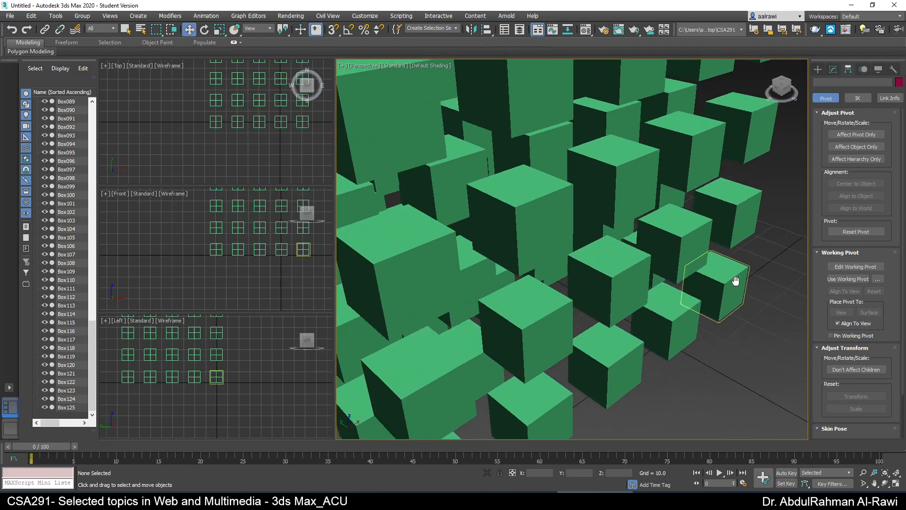
pyautogui.scroll(-10, 736, 282)
pyautogui.press('F3')
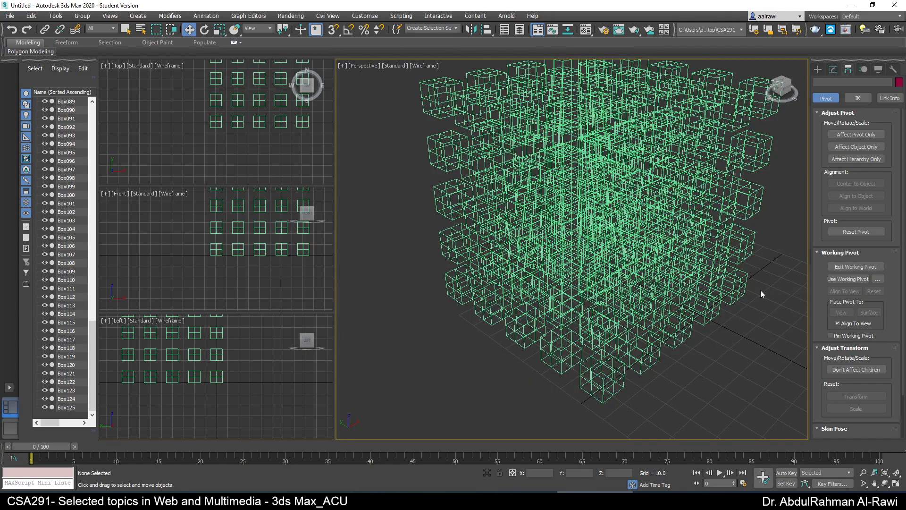
pyautogui.keyDown('alt'); pyautogui.moveTo(689, 273); pyautogui.dragTo(687, 207, button='middle'); pyautogui.keyUp('alt')
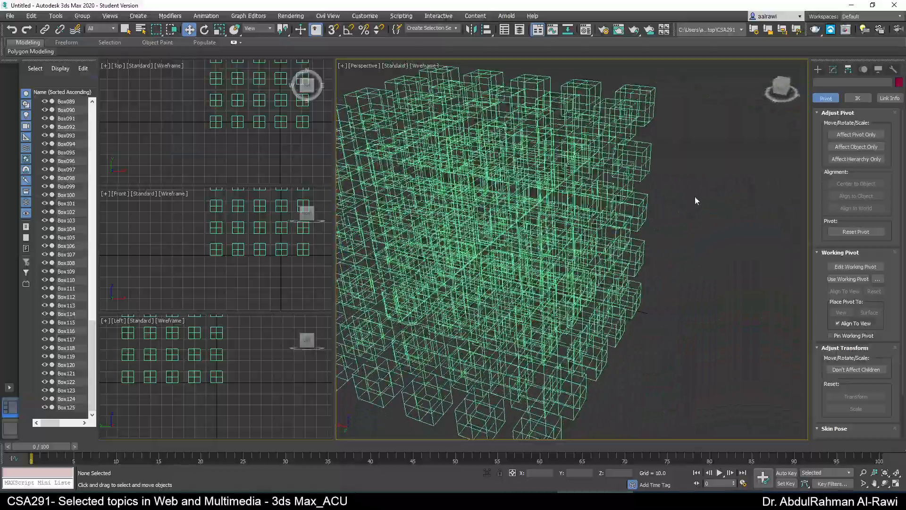
pyautogui.scroll(-5, 714, 202)
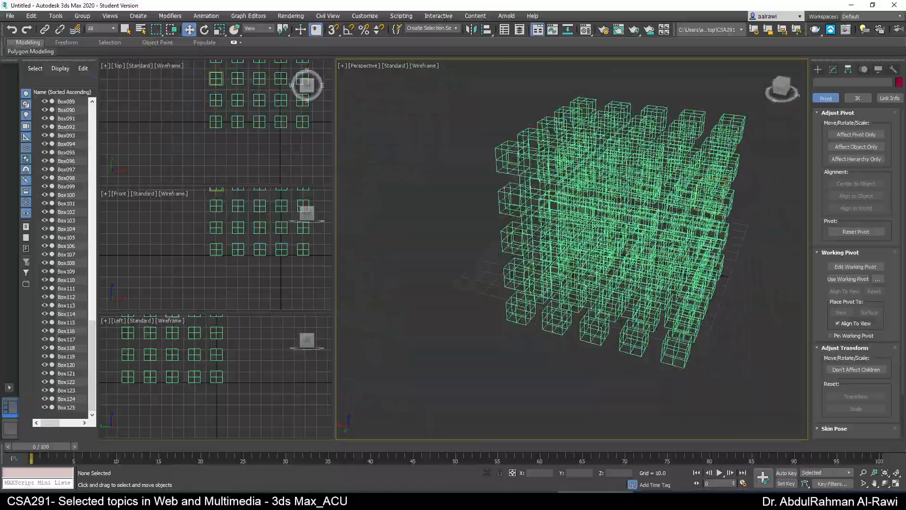
pyautogui.keyDown('alt'); pyautogui.moveTo(720, 199); pyautogui.dragTo(690, 201, button='middle'); pyautogui.keyUp('alt')
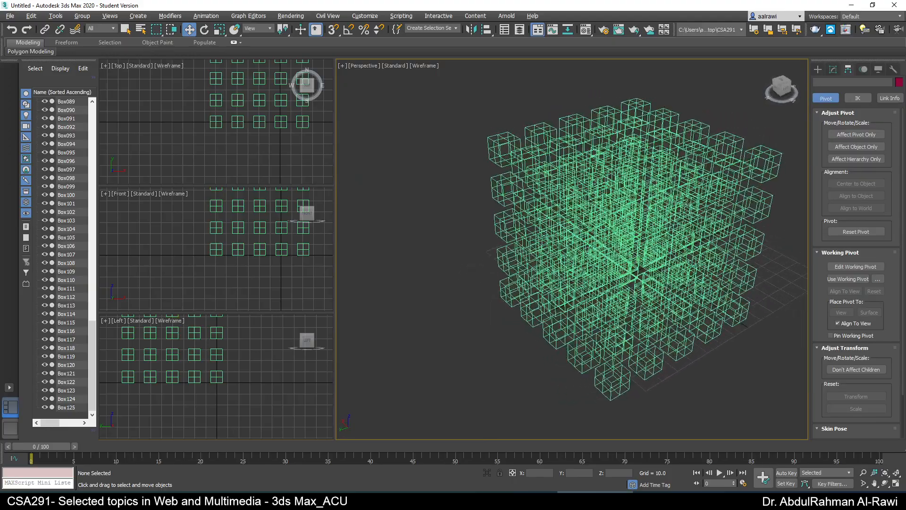
pyautogui.keyDown('alt'); pyautogui.moveTo(734, 174); pyautogui.dragTo(649, 182, button='middle'); pyautogui.keyUp('alt')
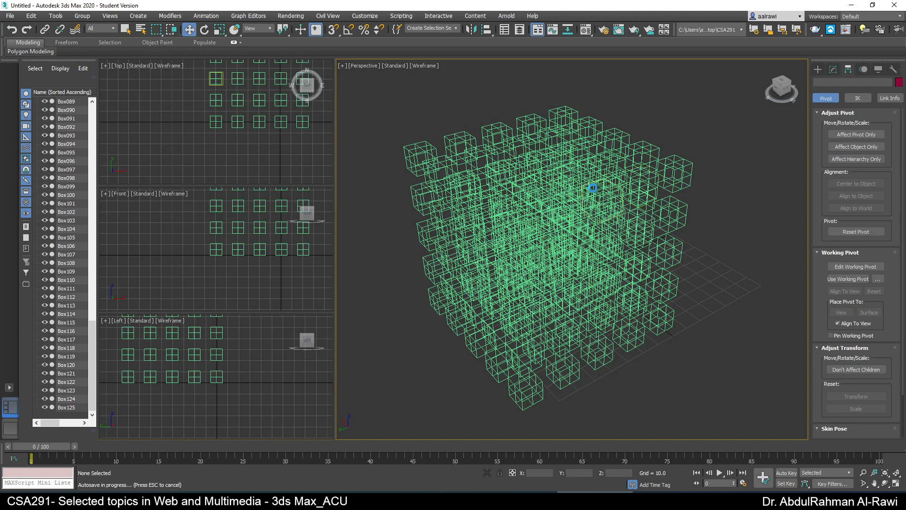
pyautogui.press('F3')
pyautogui.press('F4')
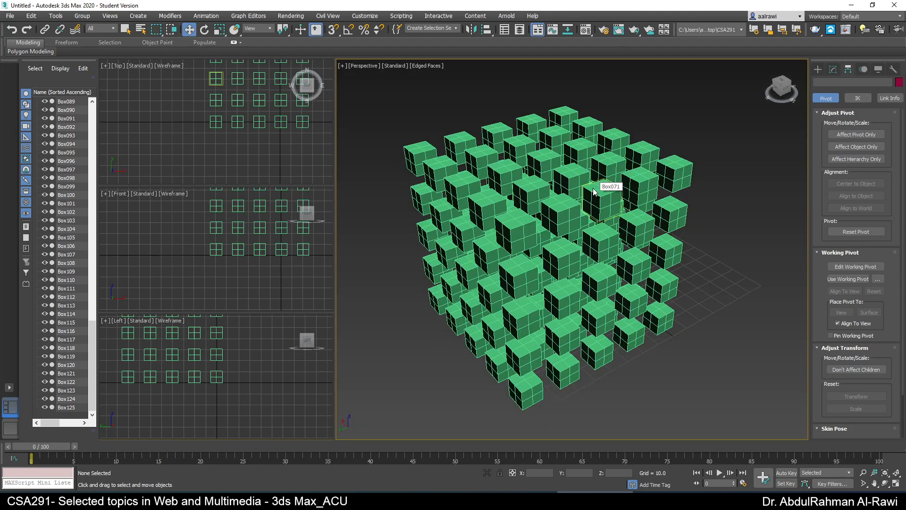
pyautogui.press('F4')
pyautogui.moveTo(695, 355)
pyautogui.mouseDown(button='middle')
pyautogui.moveTo(709, 289)
pyautogui.moveTo(698, 307)
pyautogui.mouseUp(button='middle')
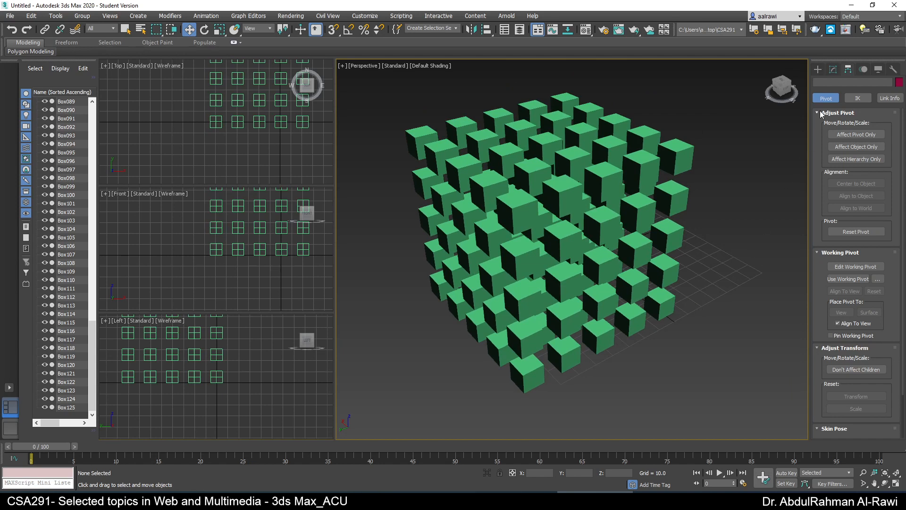
# Step: Show the modifier parameters of an inner box, and select the lowest front corner box of the array
pyautogui.click(833, 70)
pyautogui.click(608, 229)
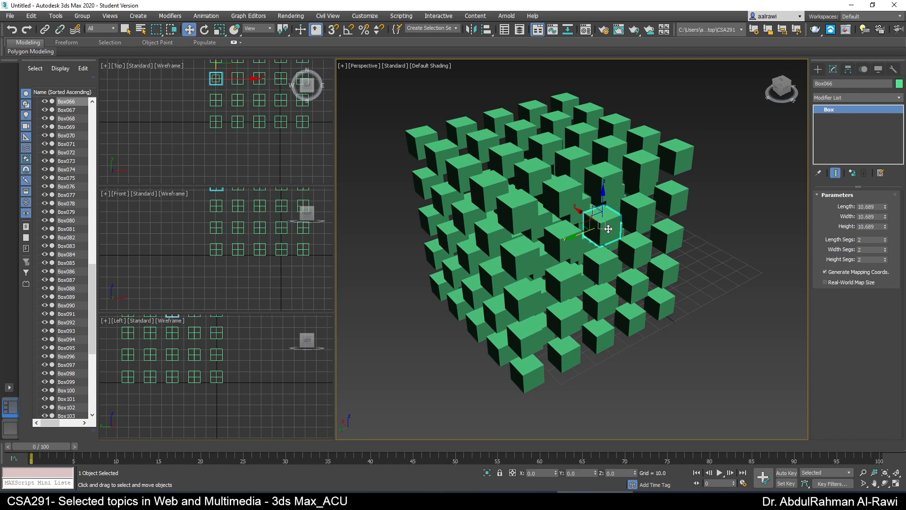
pyautogui.click(533, 371)
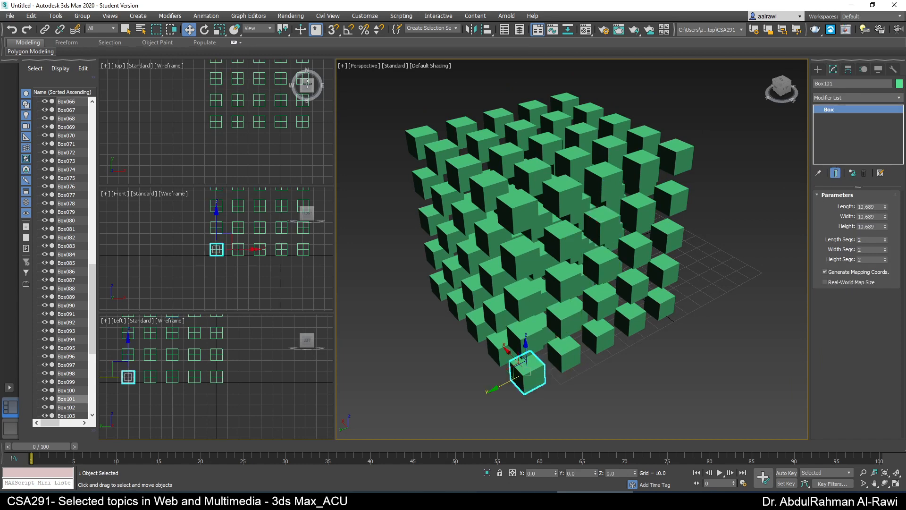
# Step: Start an Array from the lowest front corner box, turn on its preview and reduce the 2D count to 1
pyautogui.click(55, 15)
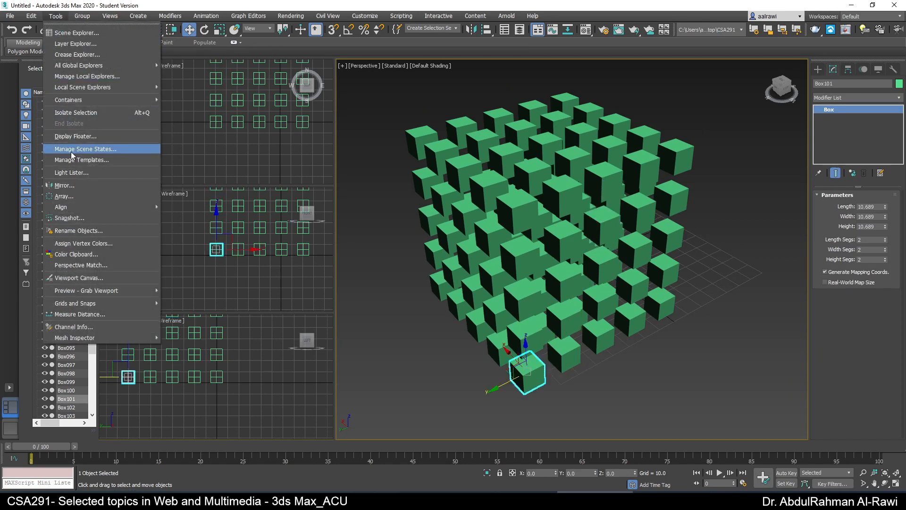
pyautogui.click(75, 195)
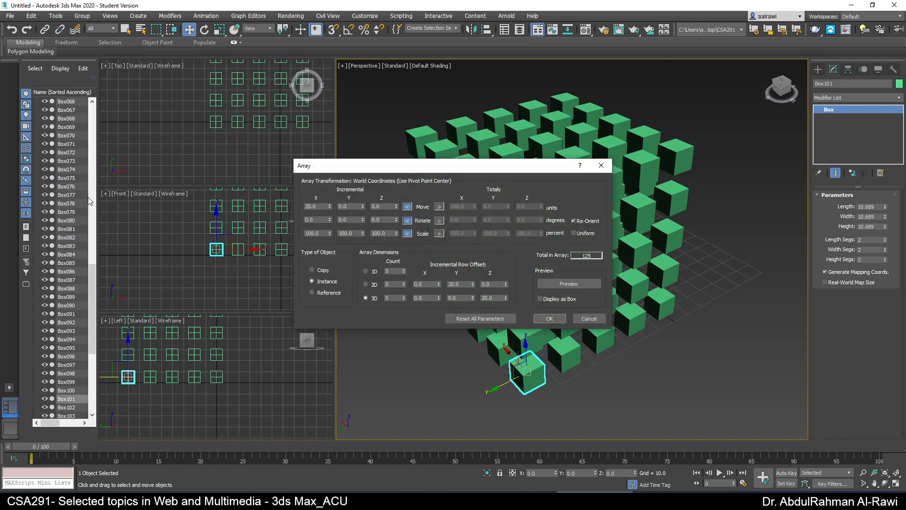
pyautogui.moveTo(415, 171); pyautogui.dragTo(192, 142)
pyautogui.click(182, 256)
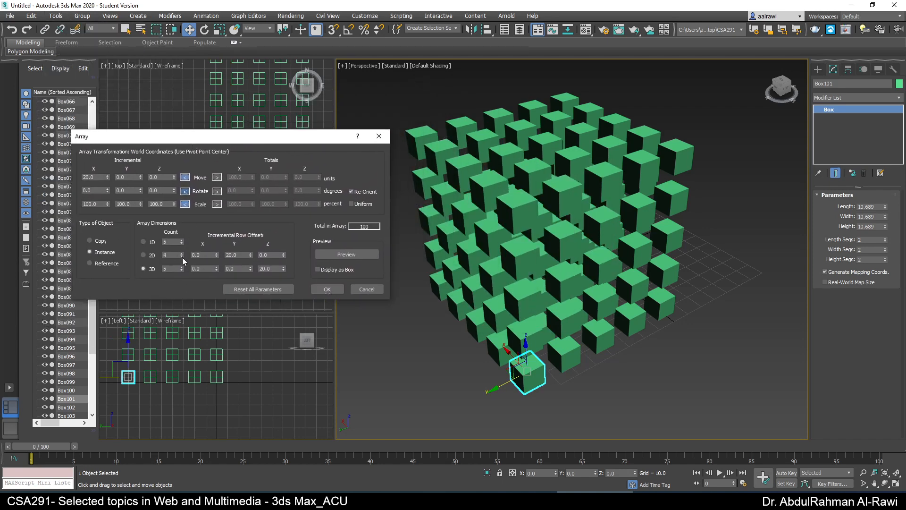
pyautogui.click(331, 255)
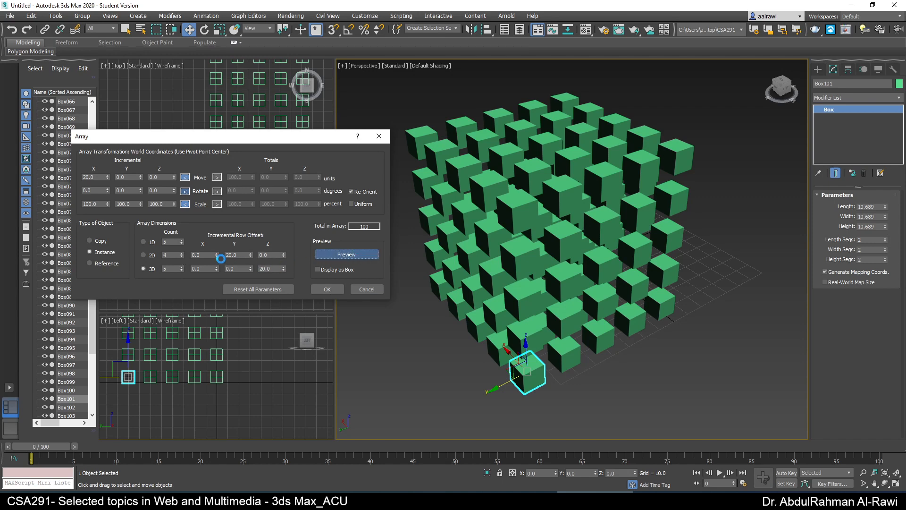
pyautogui.click(182, 256)
pyautogui.click(182, 256)
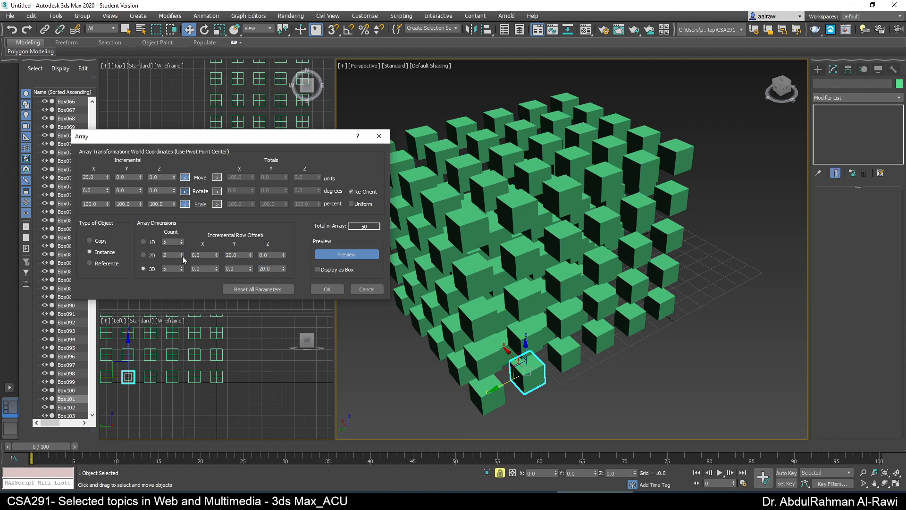
pyautogui.click(181, 256)
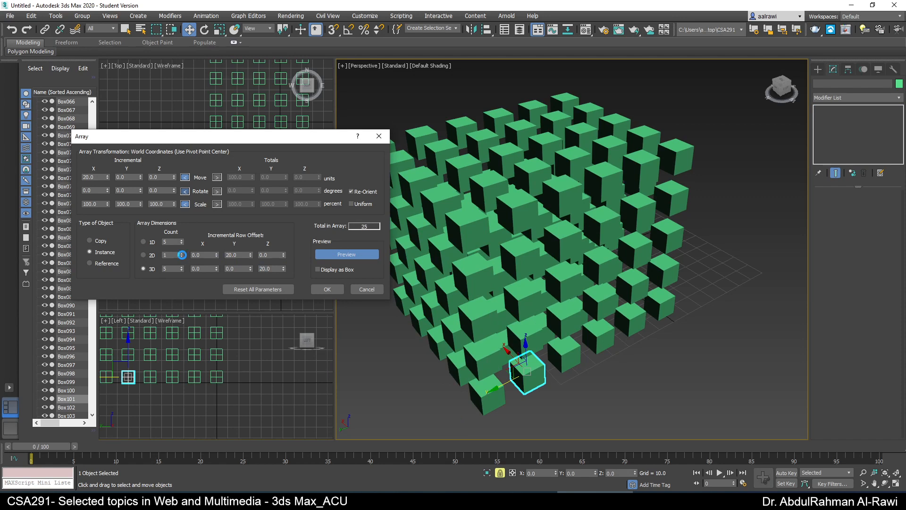
# Step: Switch to a 1D array with an X move of 0 and a Z move of -32, and create the column of 5 instances
pyautogui.click(143, 242)
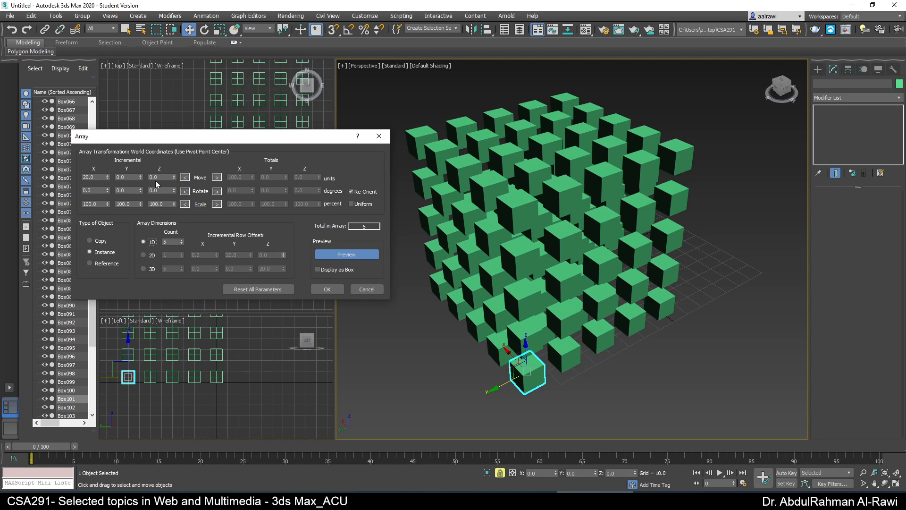
pyautogui.rightClick(108, 179)
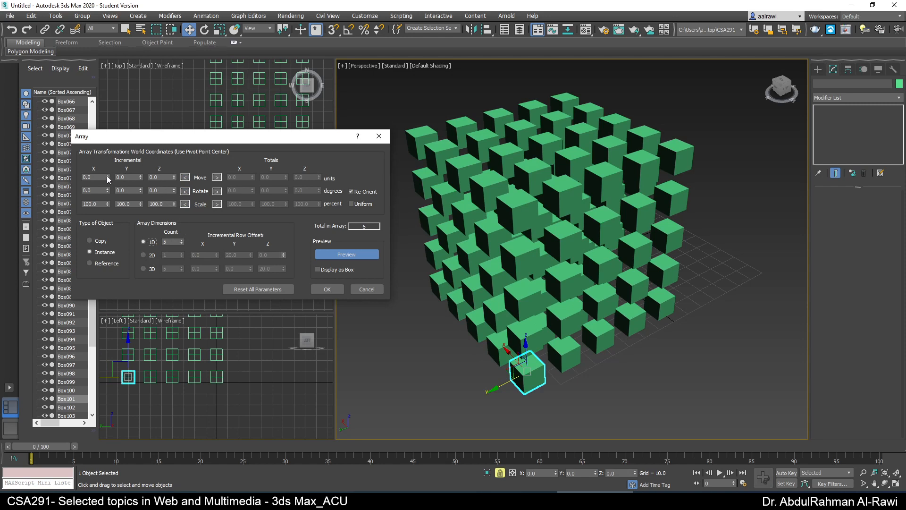
pyautogui.moveTo(174, 178)
pyautogui.mouseDown()
pyautogui.moveTo(187, 217)
pyautogui.moveTo(179, 195)
pyautogui.mouseUp()
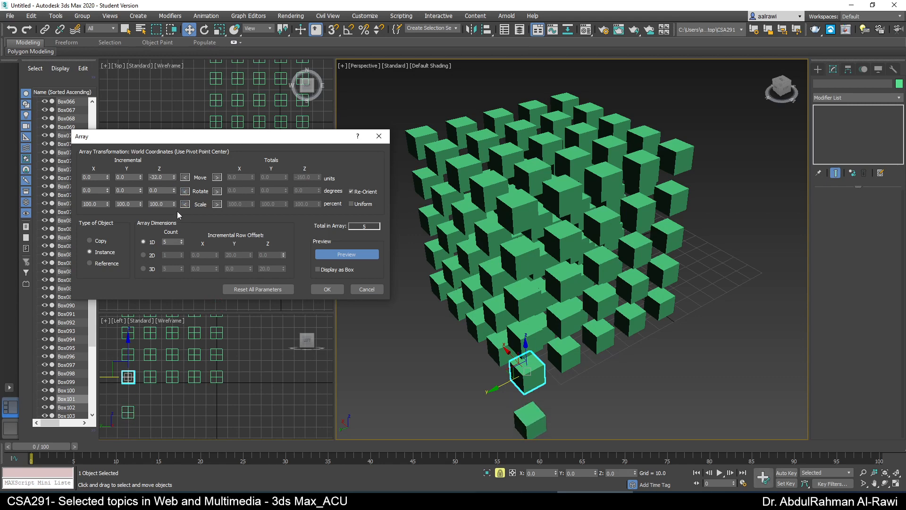
pyautogui.scroll(-3, 562, 261)
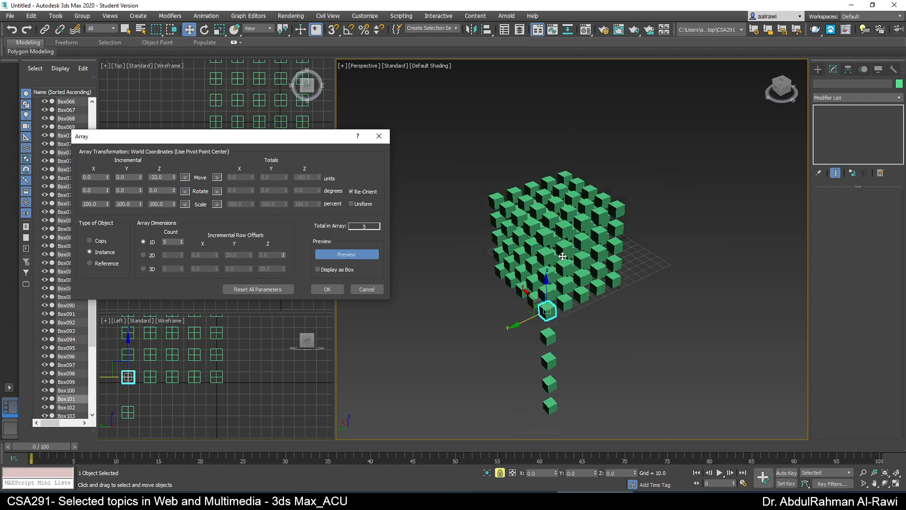
pyautogui.moveTo(563, 261); pyautogui.dragTo(536, 191, button='middle')
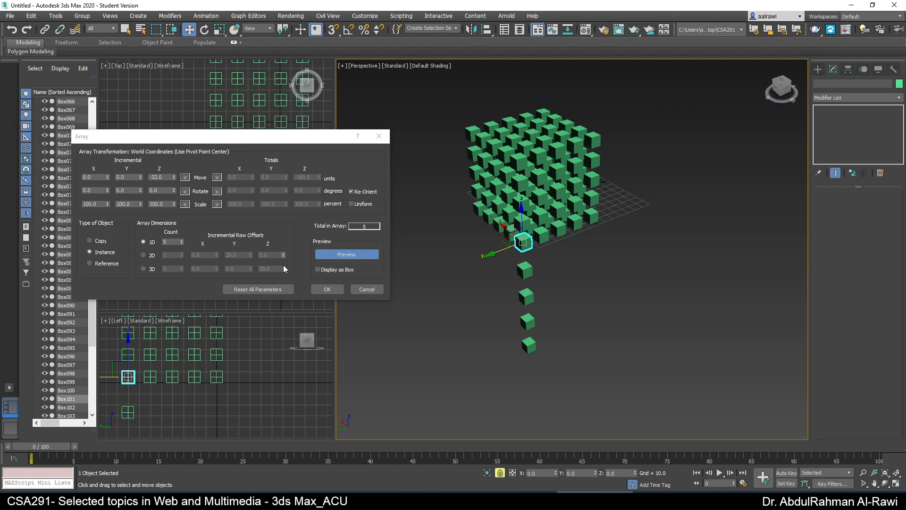
pyautogui.click(327, 289)
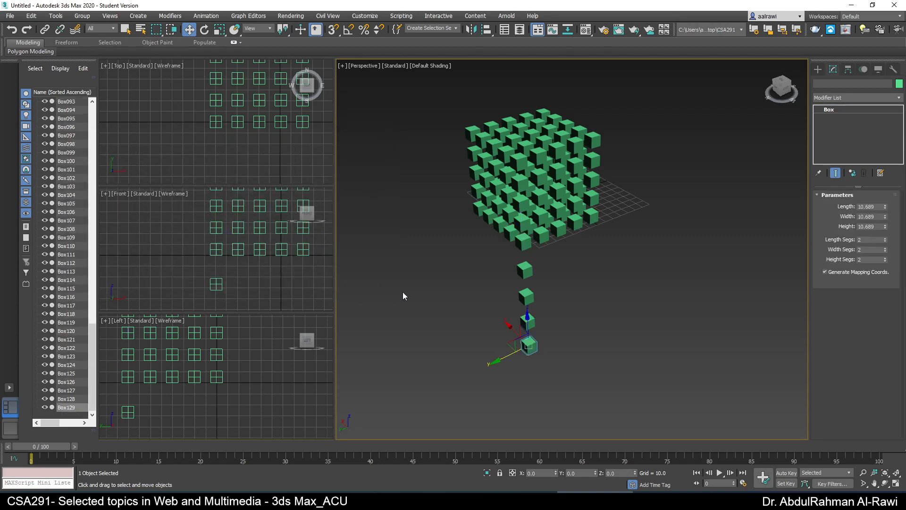
# Step: Start a 1D Array from the second box below the cube, set the X move to 39 and preview it
pyautogui.click(527, 296)
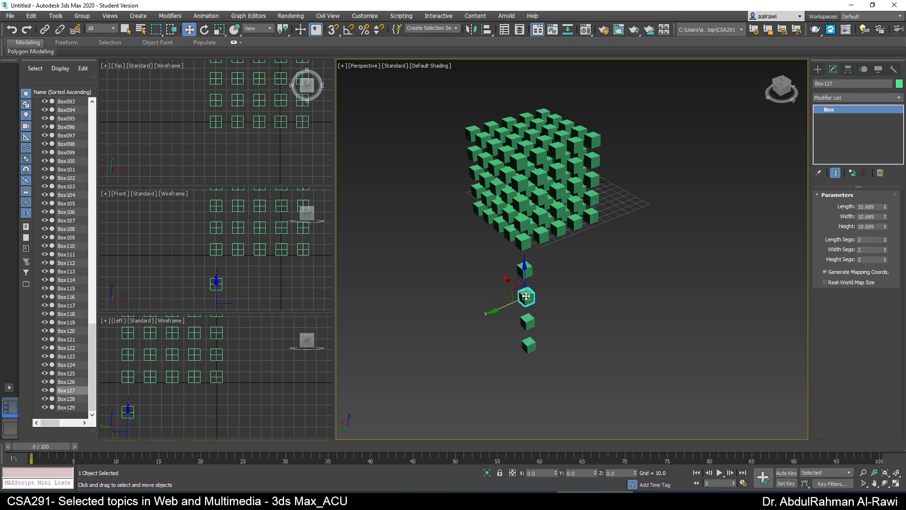
pyautogui.click(57, 15)
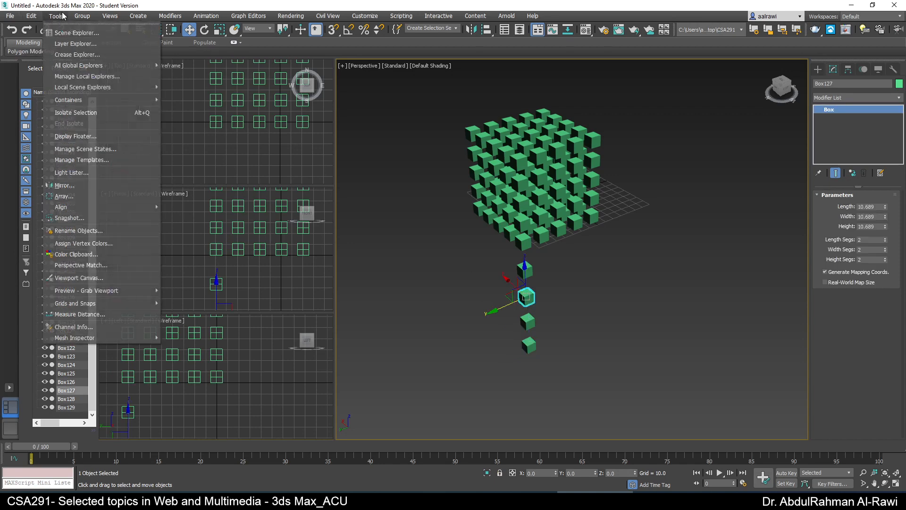
pyautogui.click(78, 202)
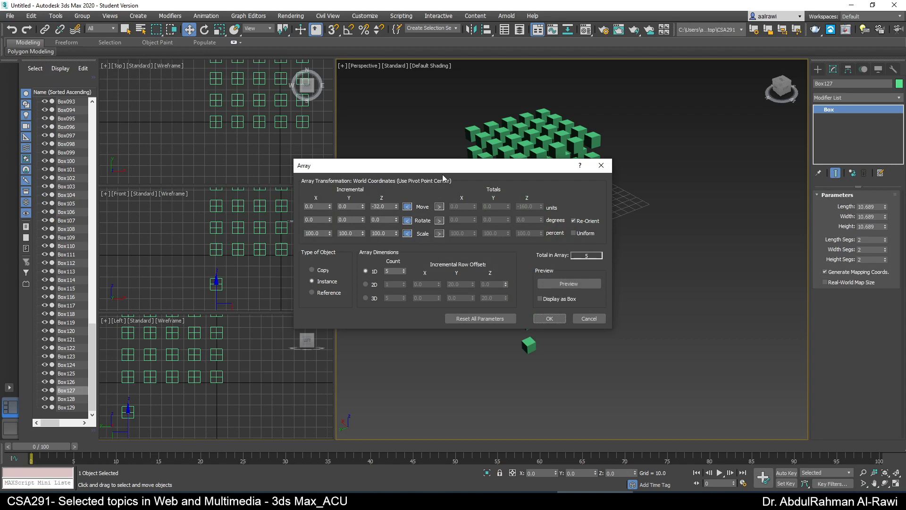
pyautogui.moveTo(467, 163); pyautogui.dragTo(224, 81)
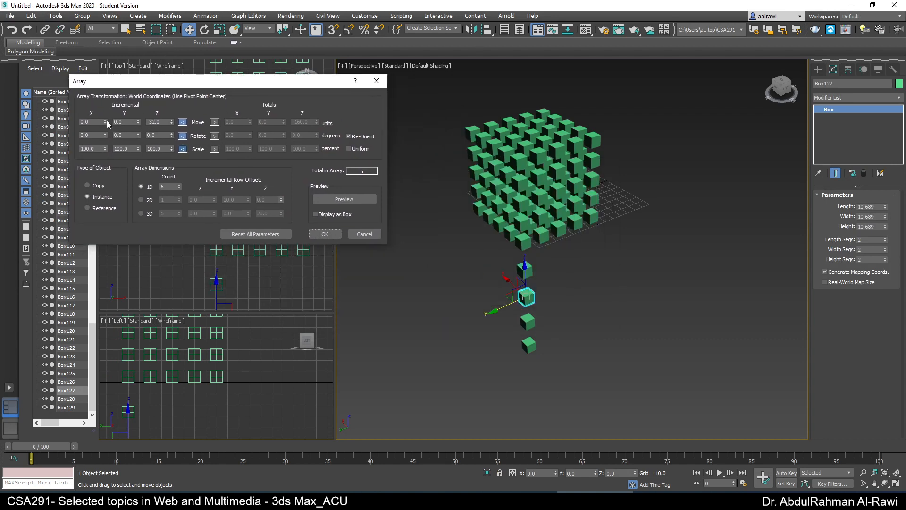
pyautogui.moveTo(107, 121); pyautogui.dragTo(108, 114)
pyautogui.click(329, 200)
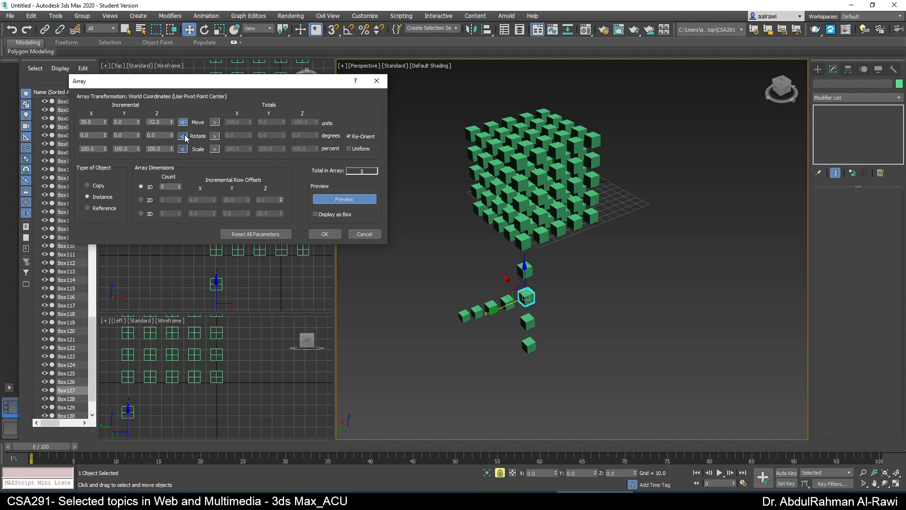
# Step: Reset the X and Z moves to 0, set the Y move to -27 and create the row of boxes
pyautogui.rightClick(171, 122)
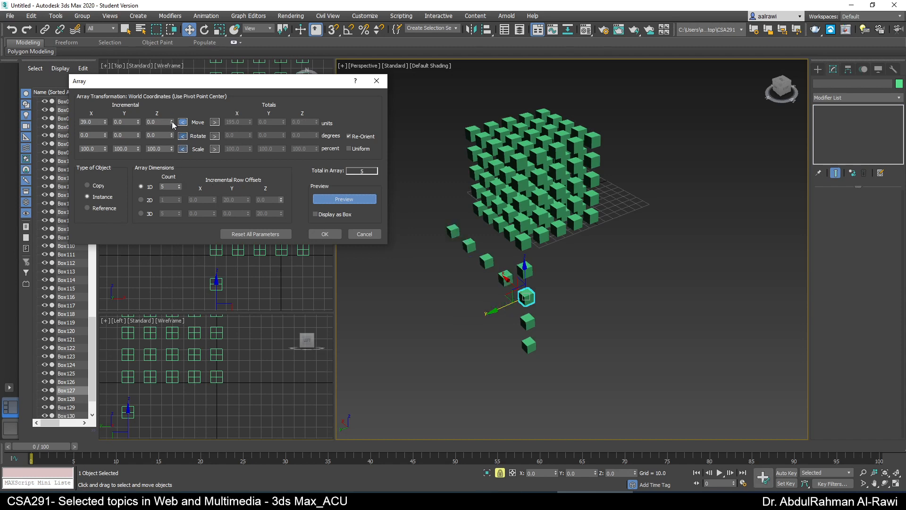
pyautogui.rightClick(106, 122)
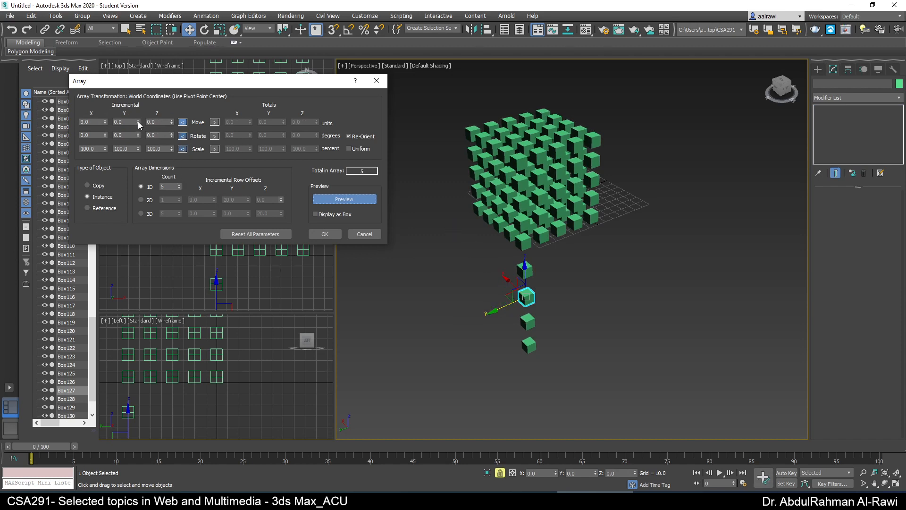
pyautogui.moveTo(137, 122)
pyautogui.mouseDown()
pyautogui.moveTo(138, 109)
pyautogui.moveTo(147, 138)
pyautogui.mouseUp()
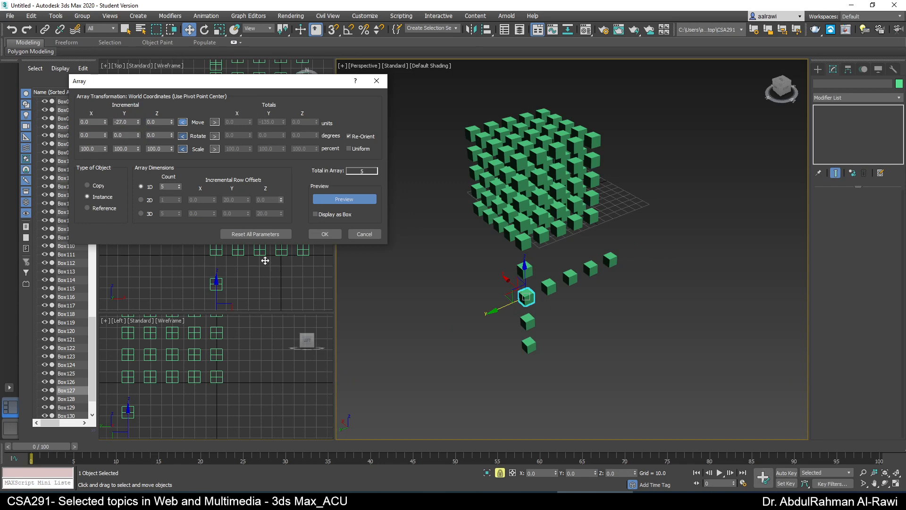
pyautogui.click(313, 235)
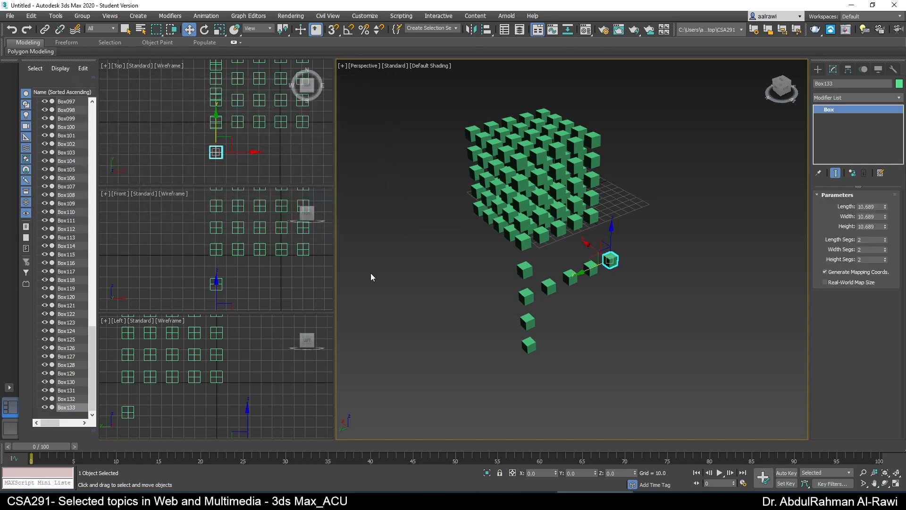
# Step: Delete the two outermost boxes of the new horizontal row
pyautogui.keyDown('alt'); pyautogui.moveTo(559, 294); pyautogui.dragTo(529, 275, button='middle'); pyautogui.keyUp('alt')
pyautogui.keyDown('ctrl'); pyautogui.click(597, 282); pyautogui.keyUp('ctrl')
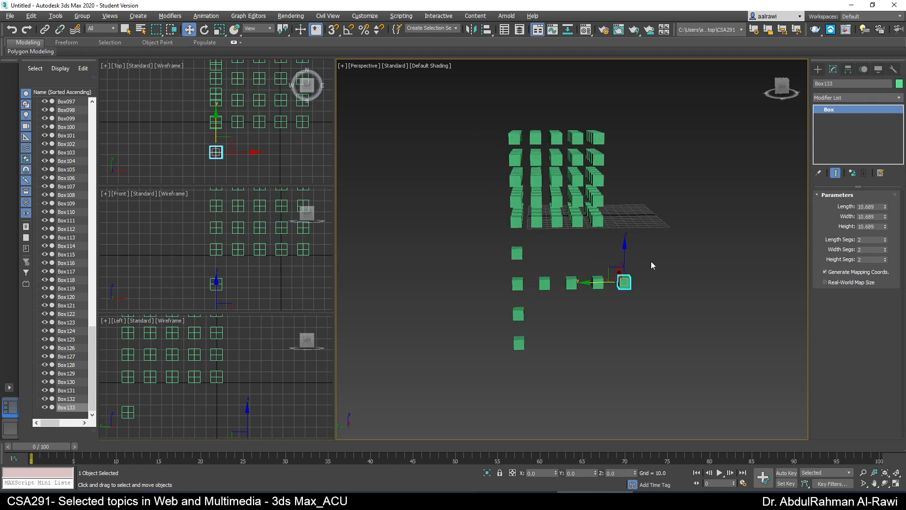
pyautogui.press('Delete')
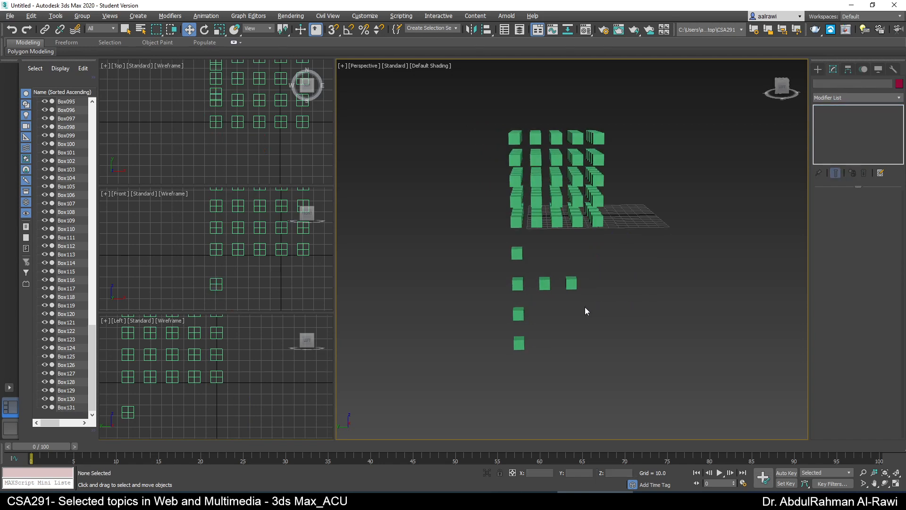
# Step: Try deleting the boxes of the 5 by 5 by 5 array down to a single row of its lowest layer
pyautogui.moveTo(627, 110); pyautogui.dragTo(475, 205)
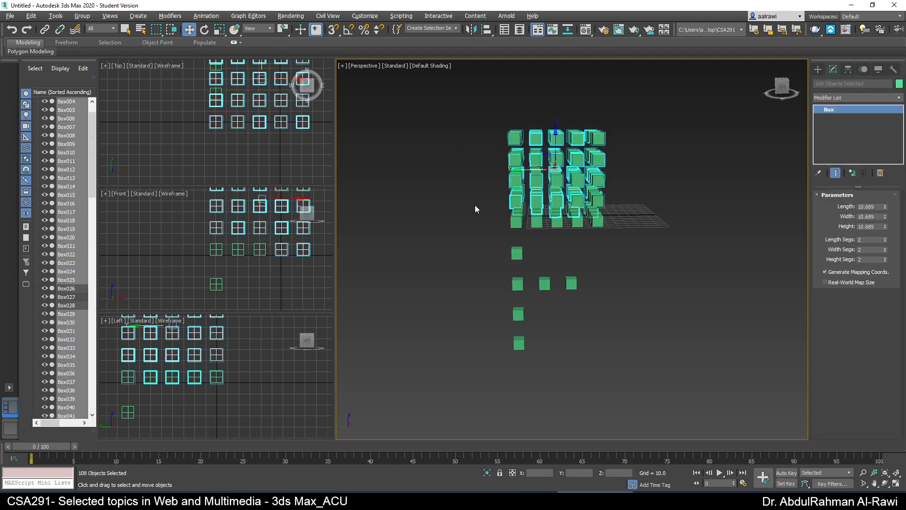
pyautogui.press('Delete')
pyautogui.moveTo(606, 192); pyautogui.dragTo(499, 213)
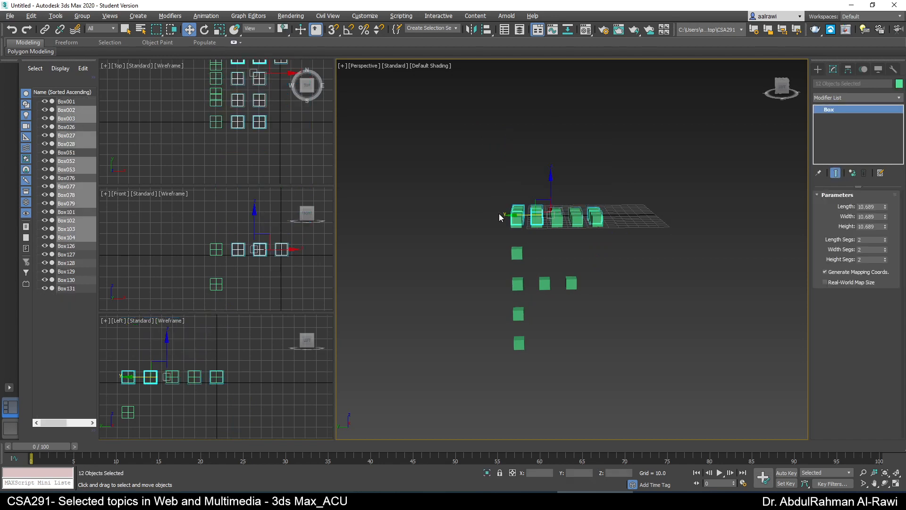
pyautogui.press('Delete')
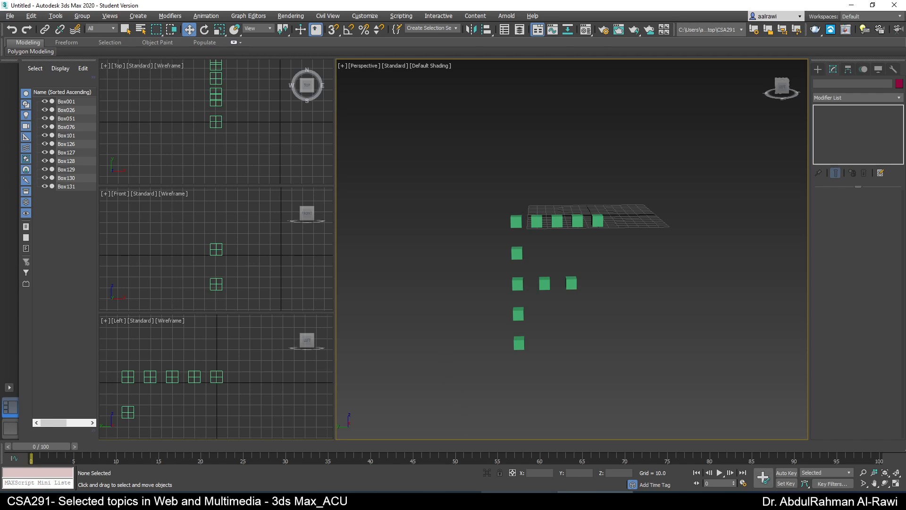
# Step: Switch to the exam objectives PDF in Adobe Acrobat, review sections 1.5 and 1.6, and return to 3ds Max
pyautogui.click(525, 500)
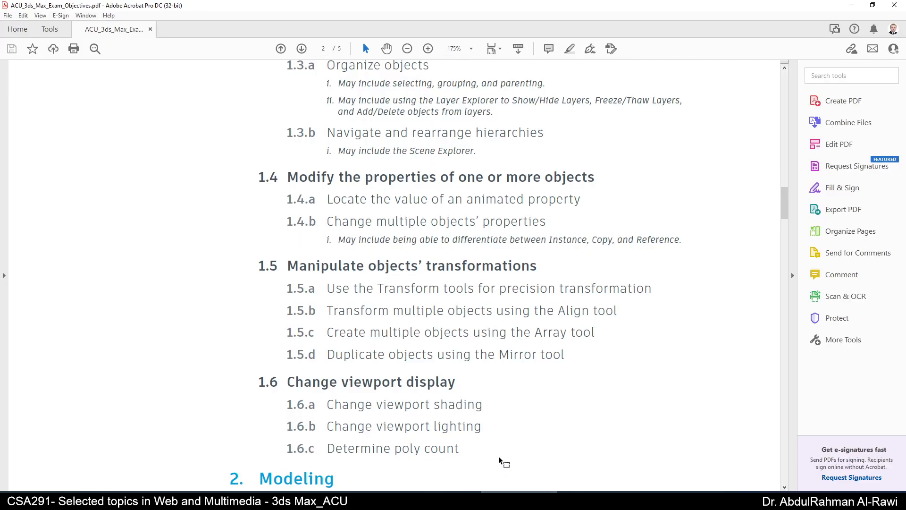
pyautogui.scroll(-2, 482, 395)
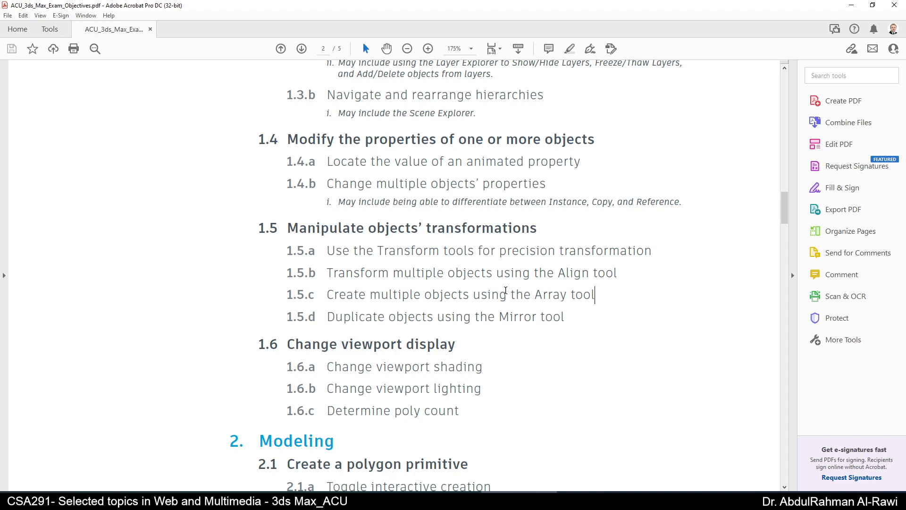
pyautogui.click(851, 5)
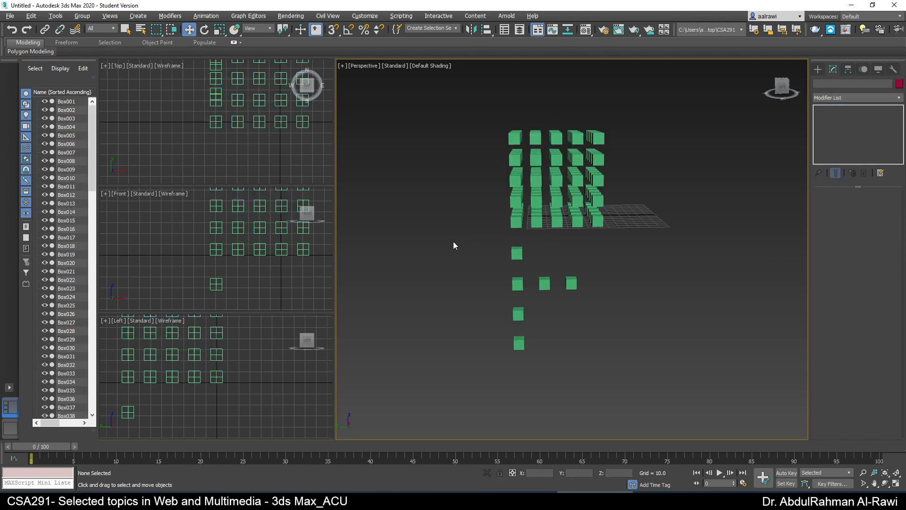
# Step: Configure the perspective viewport to show statistics in the active view, and apply the setting
pyautogui.keyDown('alt'); pyautogui.moveTo(453, 242); pyautogui.dragTo(476, 253, button='middle'); pyautogui.keyUp('alt')
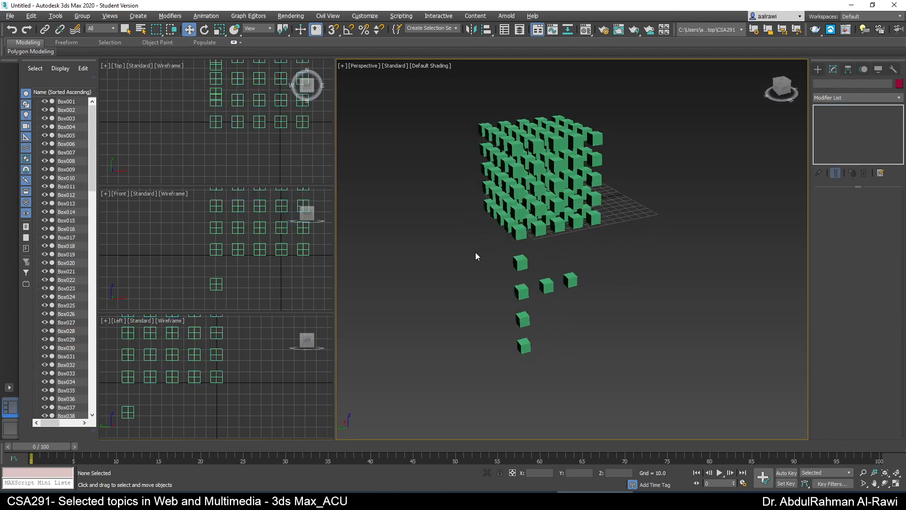
pyautogui.click(343, 66)
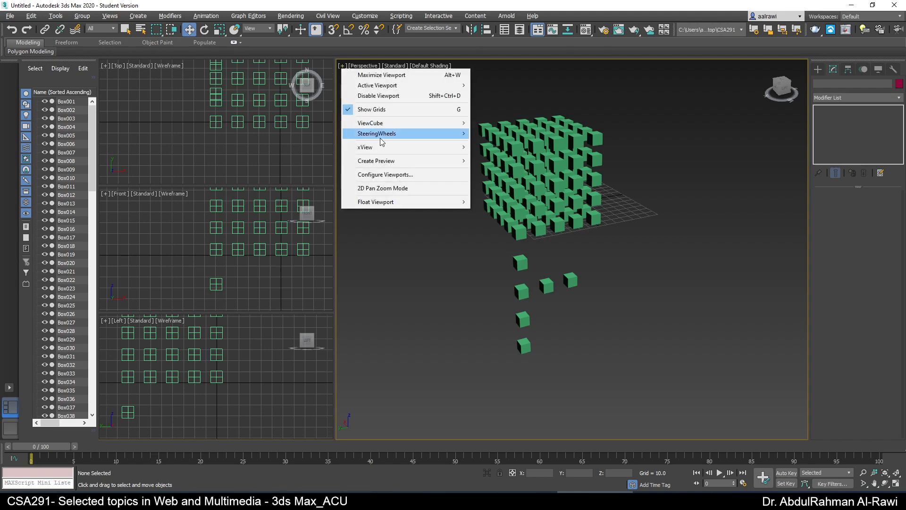
pyautogui.click(385, 175)
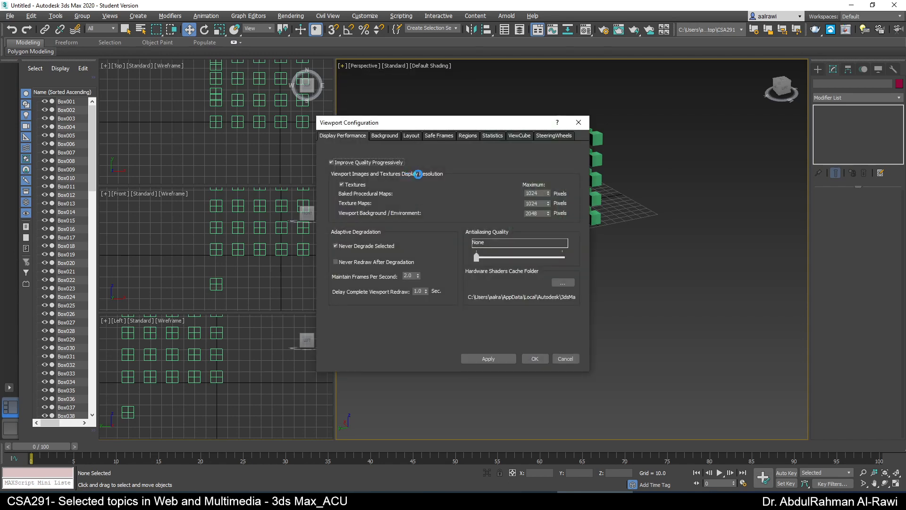
pyautogui.click(492, 136)
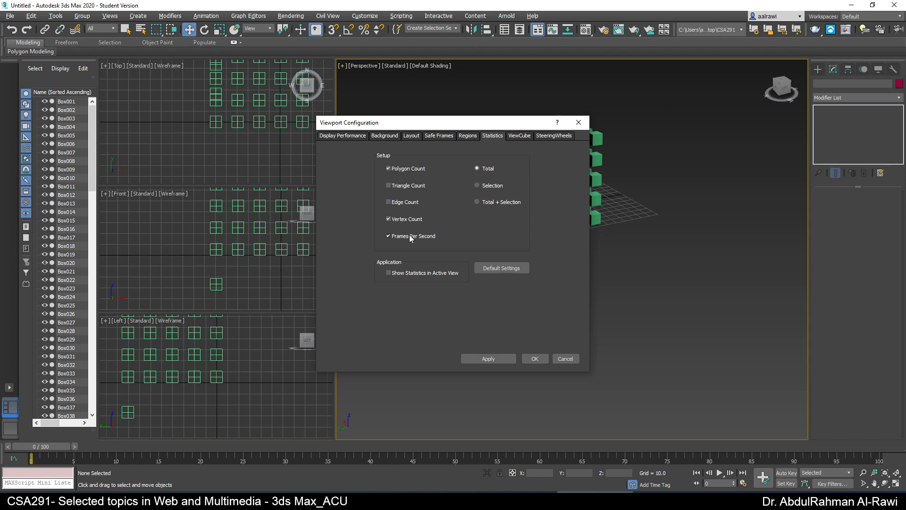
pyautogui.click(398, 278)
pyautogui.click(493, 359)
# Step: Set the viewport statistics to Total + Selection and accept the configuration
pyautogui.moveTo(422, 124); pyautogui.dragTo(274, 146)
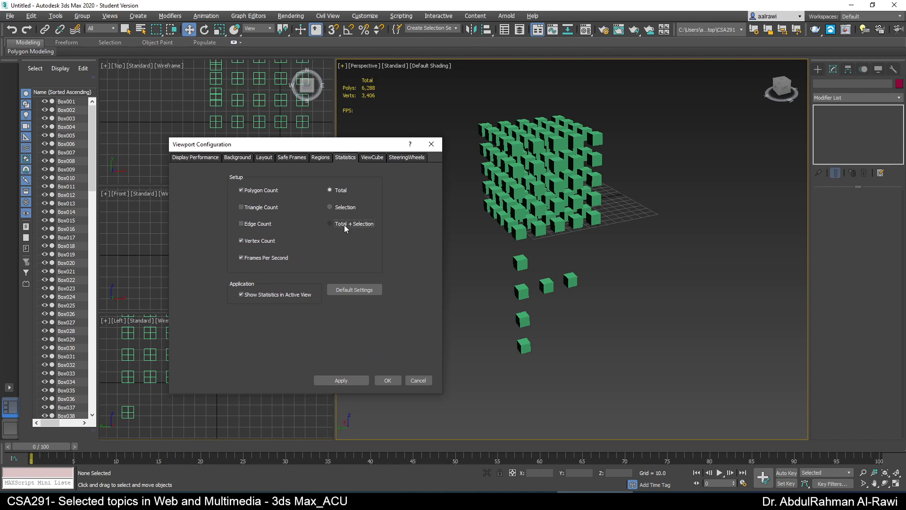
pyautogui.click(356, 378)
pyautogui.click(388, 379)
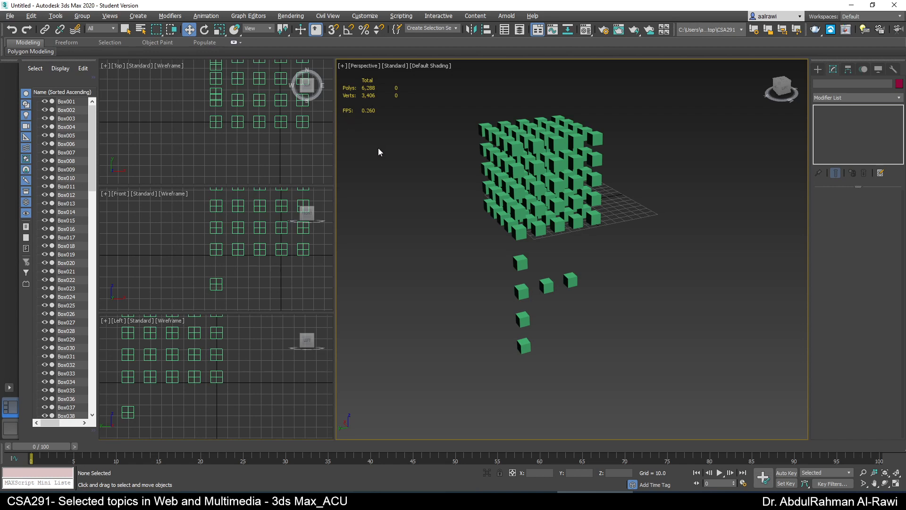
# Step: Delete the boxes of the array block except the front row of four in its lowest layer, keeping the separate boxes below it
pyautogui.click(521, 262)
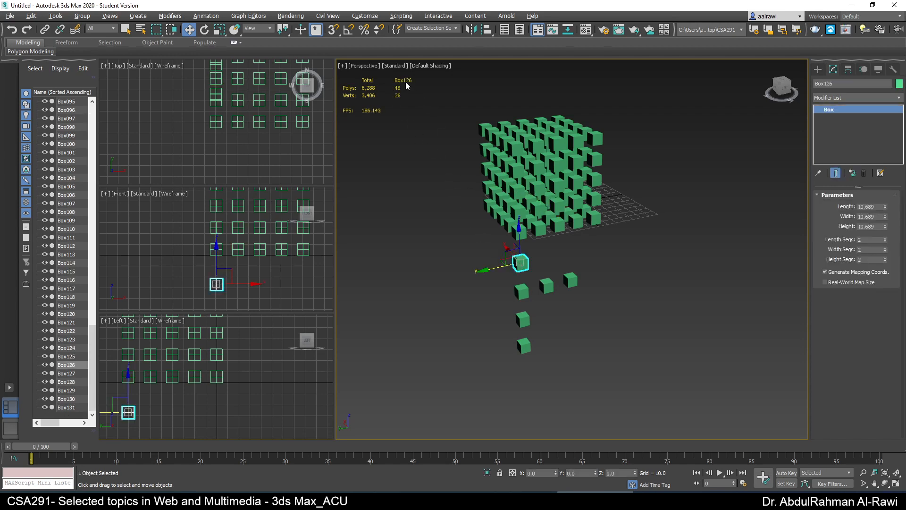
pyautogui.moveTo(622, 101); pyautogui.dragTo(480, 213)
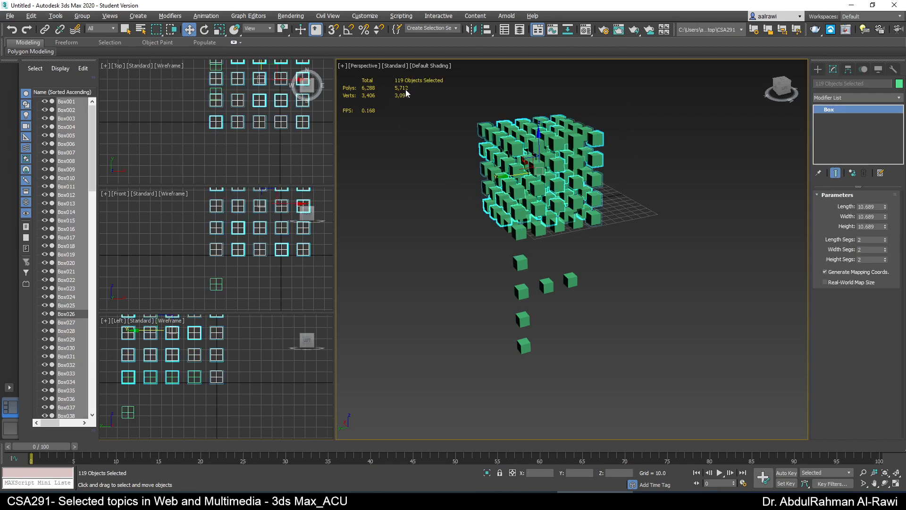
pyautogui.press('Delete')
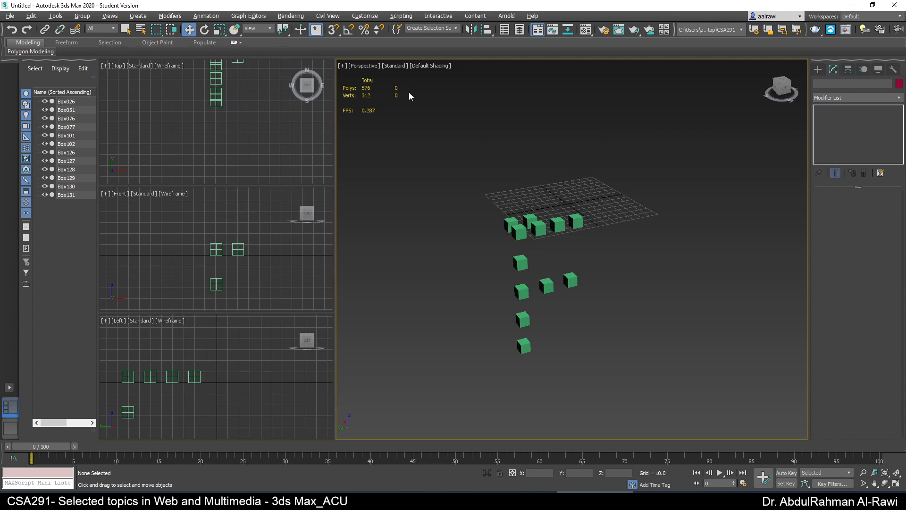
pyautogui.click(529, 218)
pyautogui.press('Delete')
pyautogui.click(516, 222)
pyautogui.press('Delete')
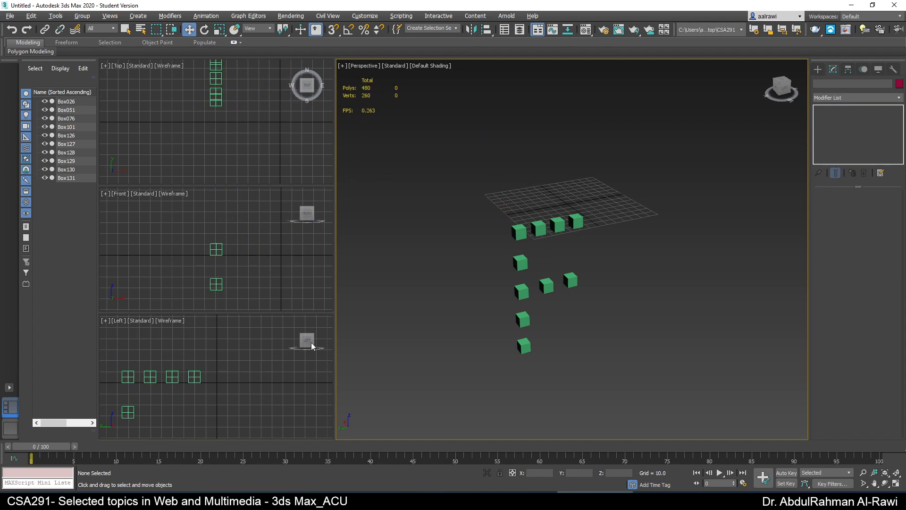
# Step: Add Triangle Count and Edge Count to the perspective viewport's statistics, turn off Frames Per Second, and accept the configuration
pyautogui.moveTo(55, 446)
pyautogui.mouseDown()
pyautogui.moveTo(409, 403)
pyautogui.moveTo(211, 437)
pyautogui.moveTo(40, 442)
pyautogui.mouseUp()
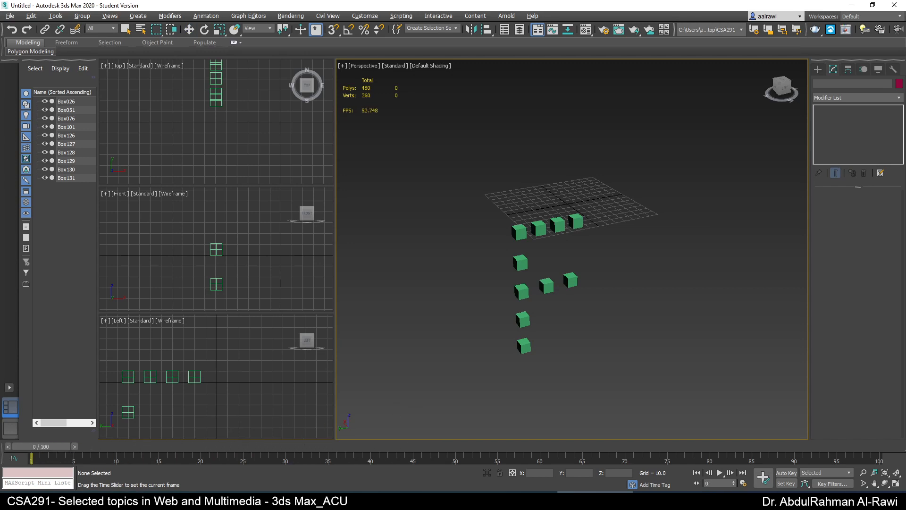
pyautogui.press('w')
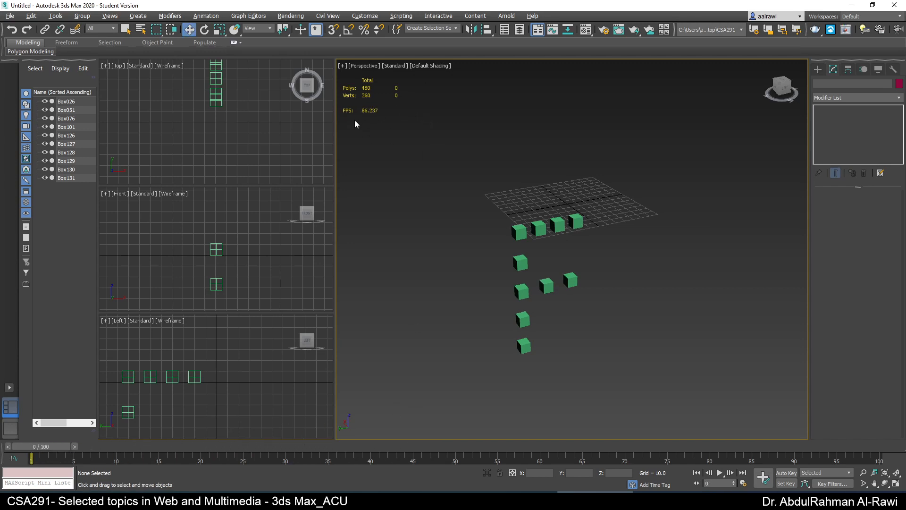
pyautogui.click(341, 65)
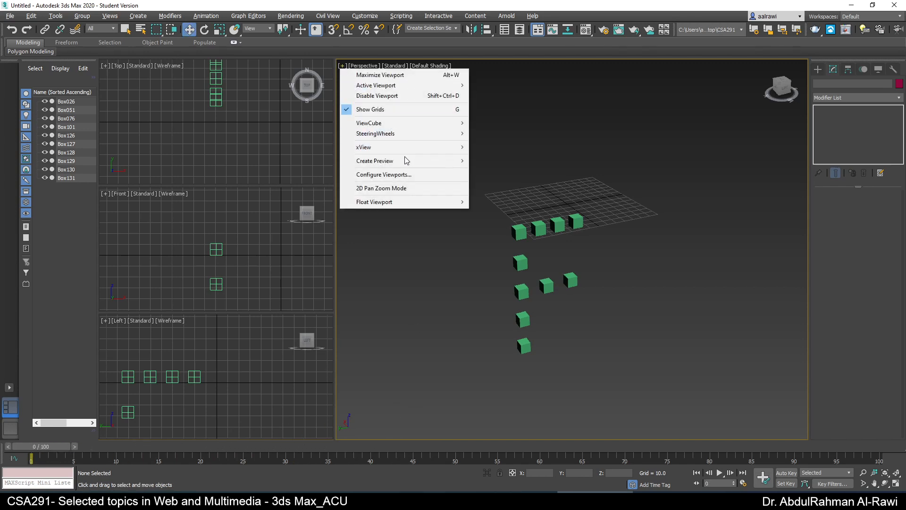
pyautogui.click(407, 174)
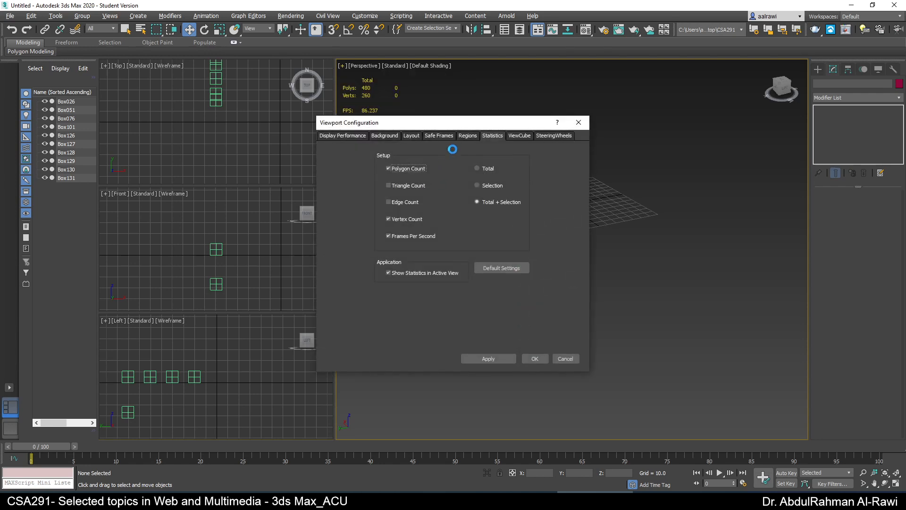
pyautogui.click(412, 236)
pyautogui.click(408, 186)
pyautogui.click(499, 356)
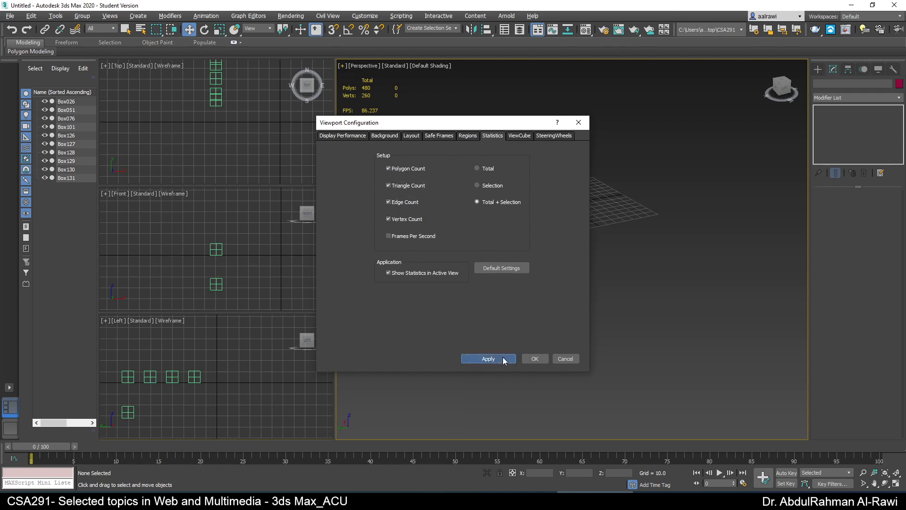
pyautogui.click(534, 359)
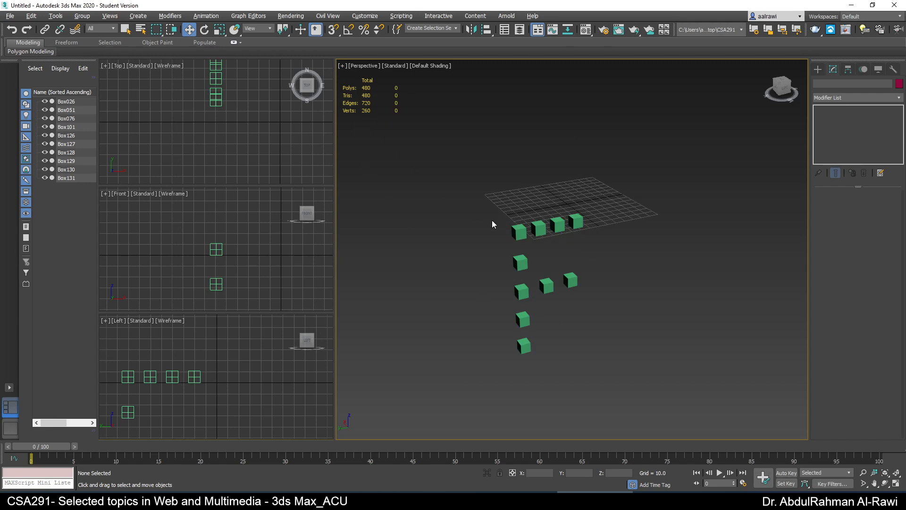
# Step: Reduce the length, width and height segments of the first box in the upper row to 1 each
pyautogui.scroll(4, 516, 231)
pyautogui.scroll(2, 517, 231)
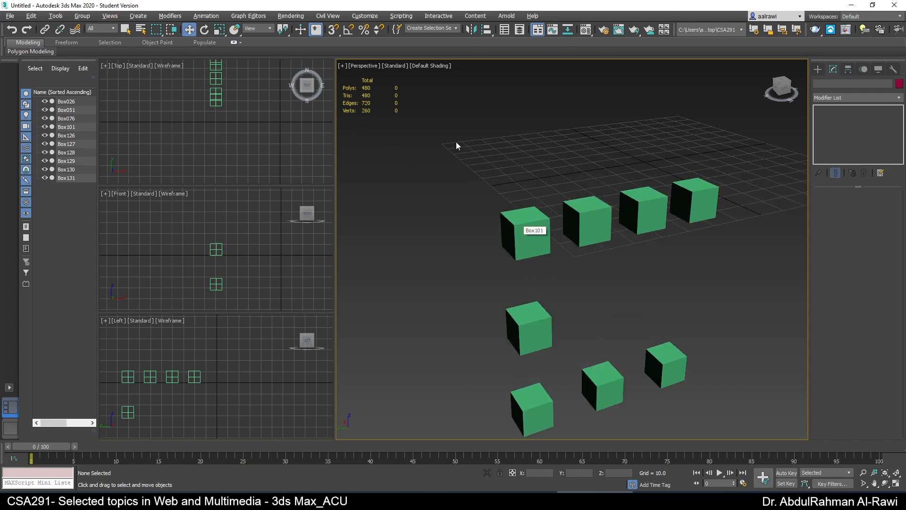
pyautogui.scroll(3, 457, 146)
pyautogui.moveTo(500, 165); pyautogui.dragTo(486, 151, button='middle')
pyautogui.click(542, 252)
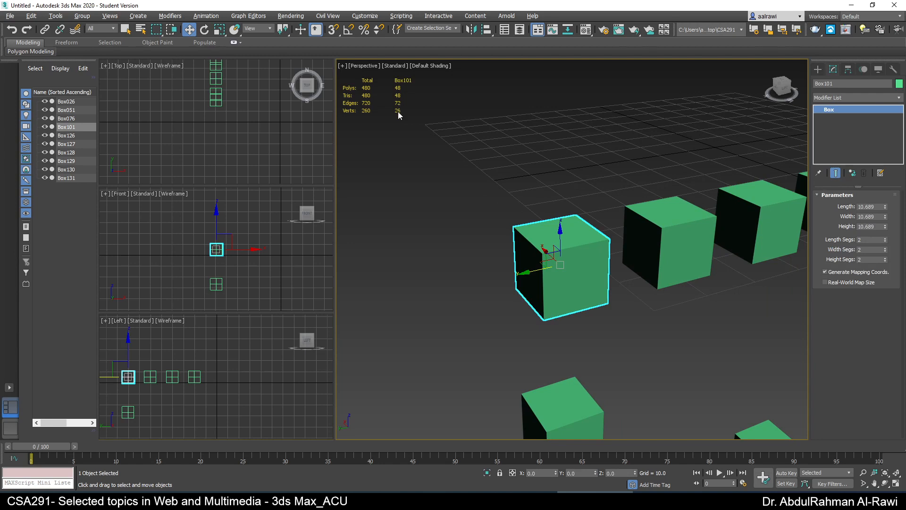
pyautogui.click(885, 241)
pyautogui.click(885, 251)
pyautogui.click(886, 261)
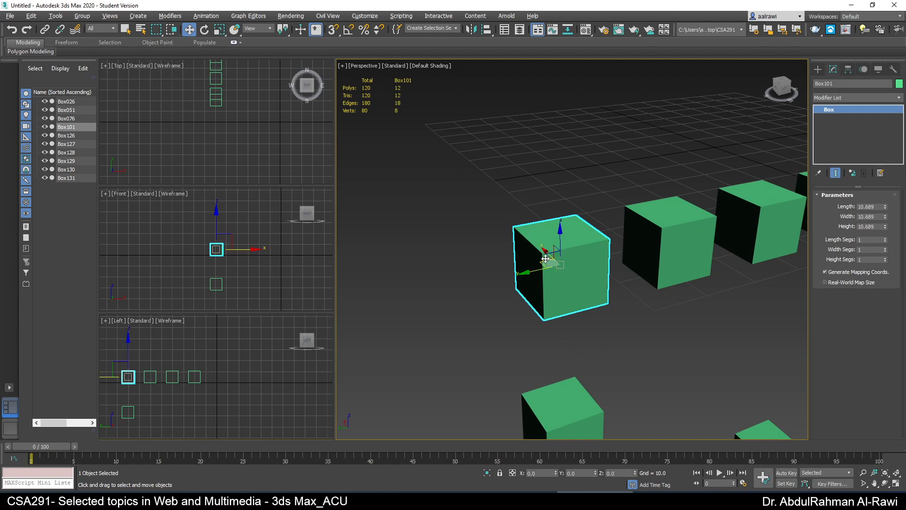
# Step: Display the perspective viewport in wireframe and reselect the first box of the upper row
pyautogui.press('F3')
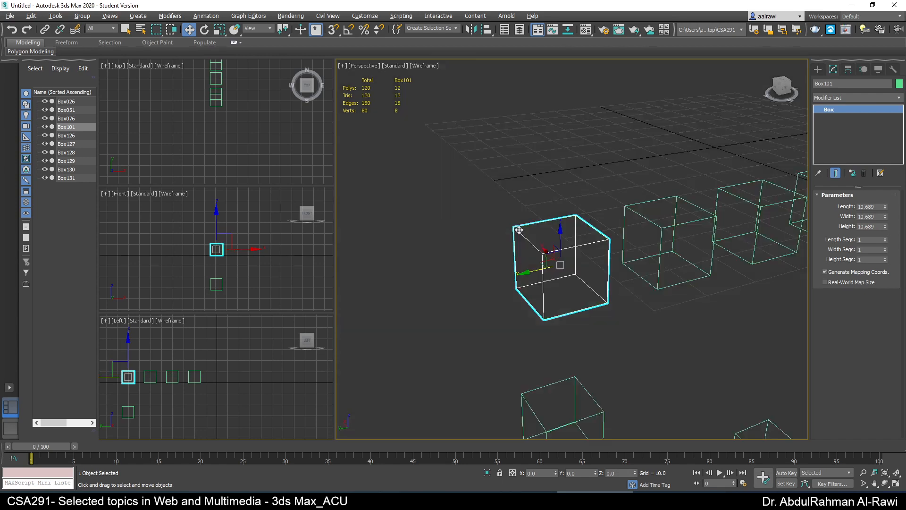
pyautogui.click(488, 324)
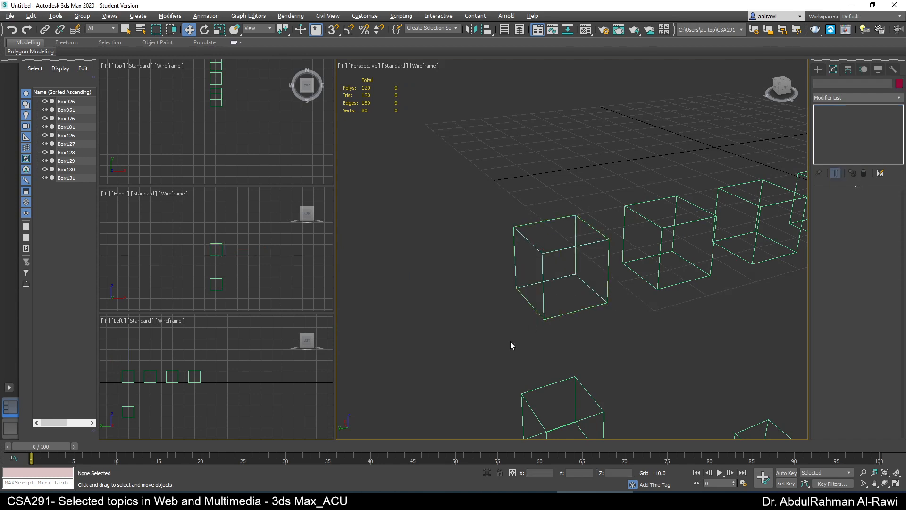
pyautogui.click(540, 298)
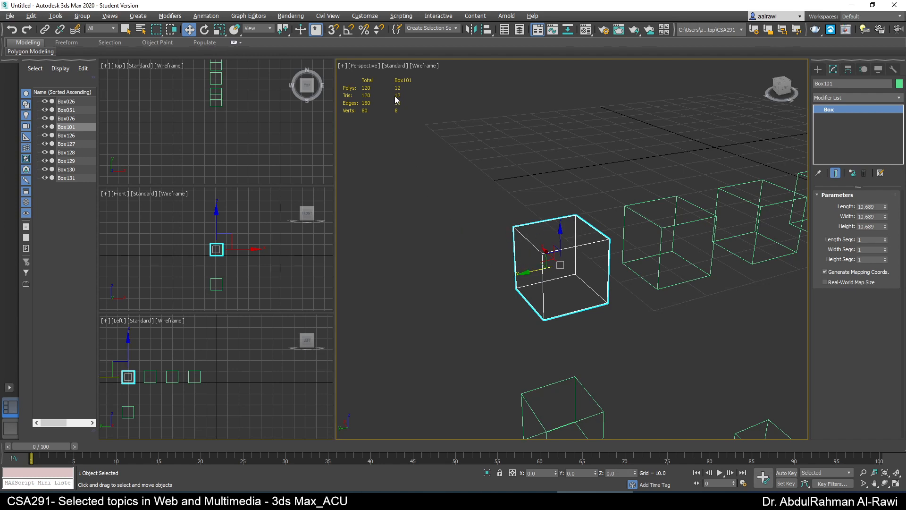
# Step: Review the statistics options in the viewport configuration and close it with the same settings
pyautogui.click(342, 66)
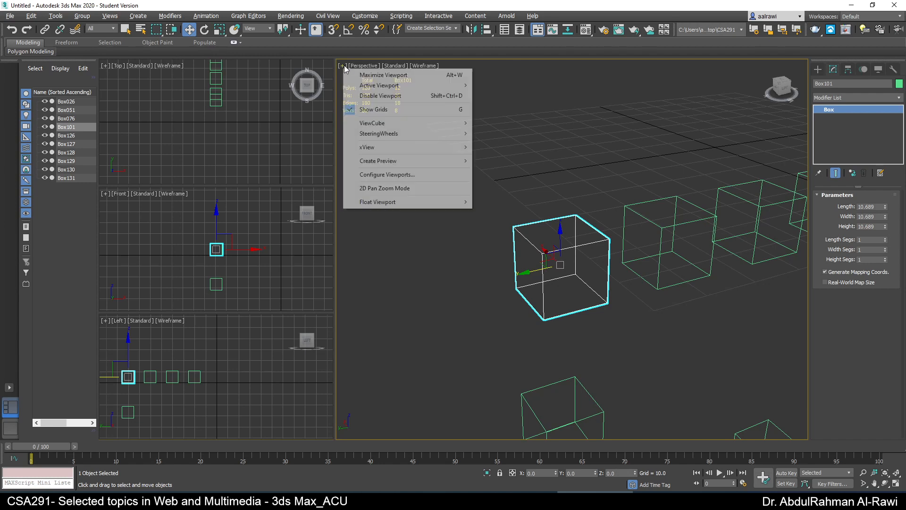
pyautogui.click(392, 174)
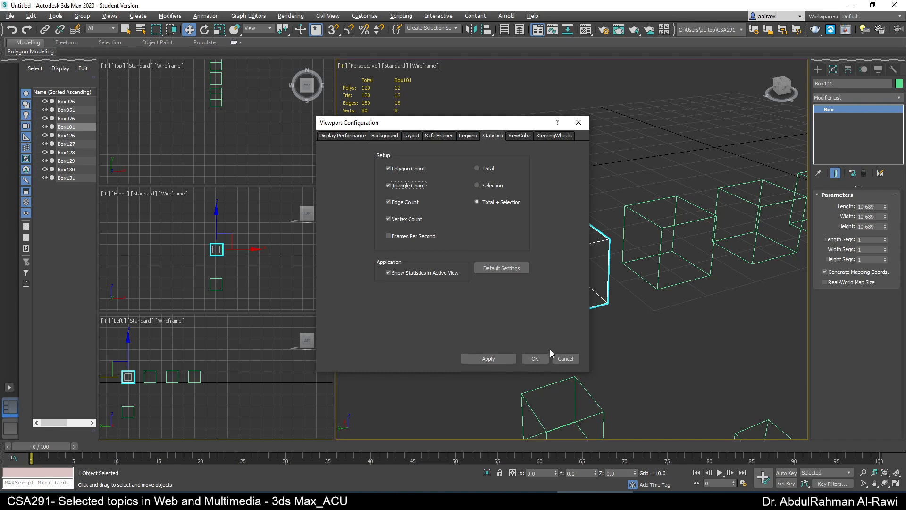
pyautogui.click(535, 358)
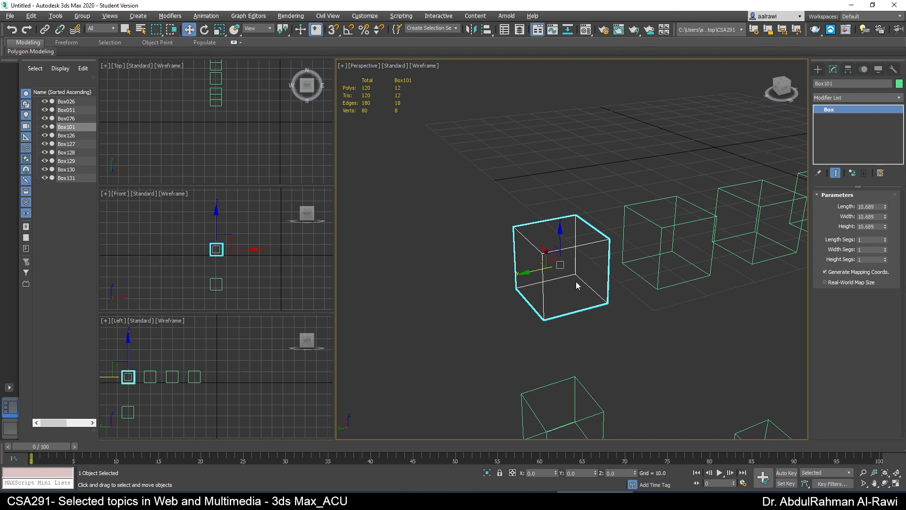
# Step: Convert the selected box to an Editable Poly
pyautogui.rightClick(586, 245)
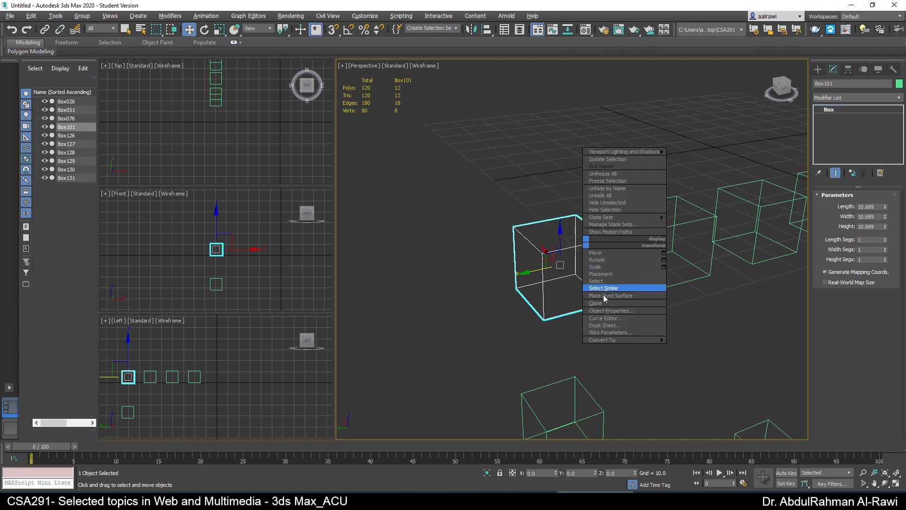
pyautogui.moveTo(629, 340)
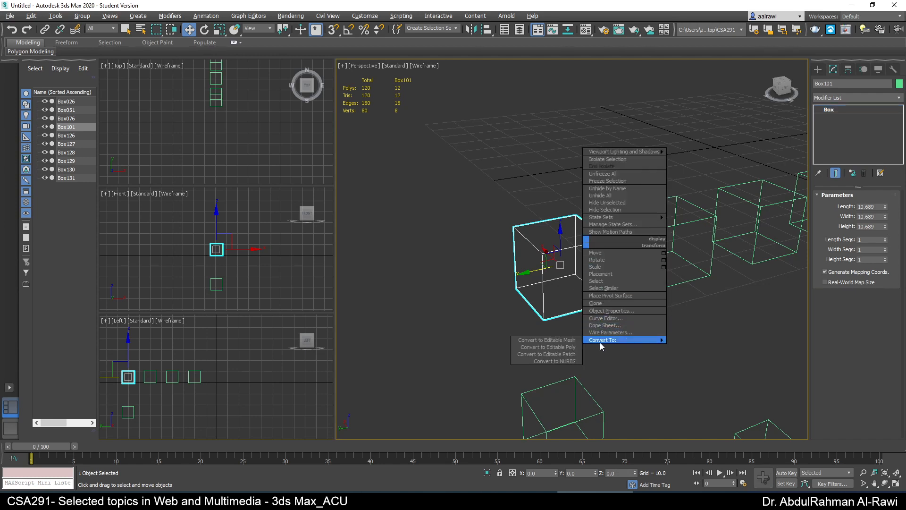
pyautogui.click(550, 347)
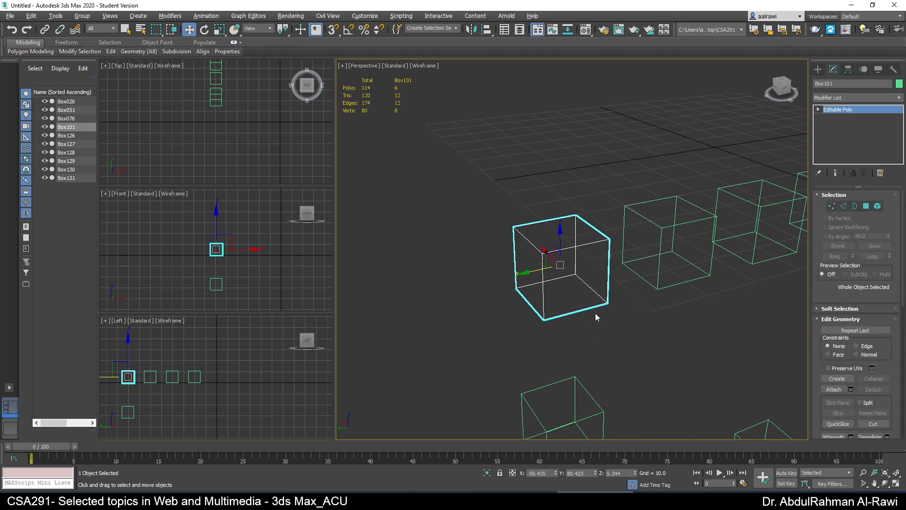
# Step: Select a top edge of the editable box at edge level, and its adjoining side face at polygon level
pyautogui.click(843, 206)
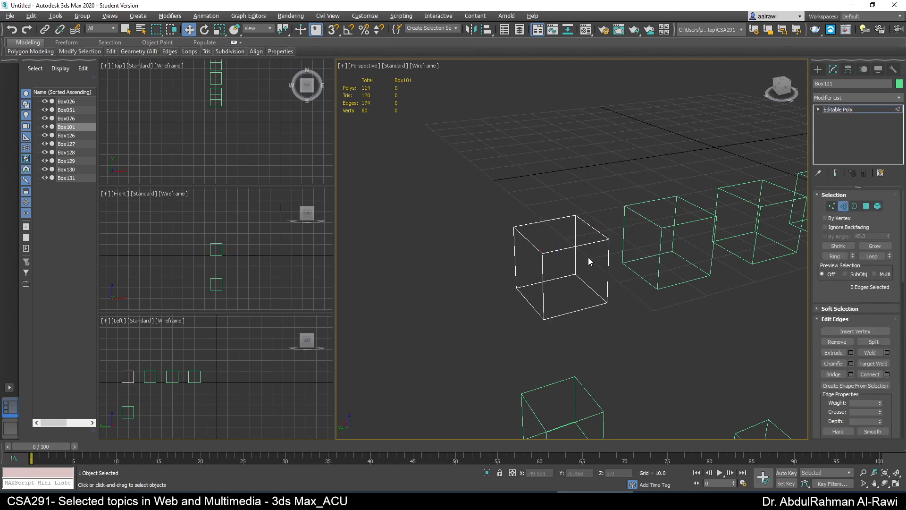
pyautogui.click(584, 246)
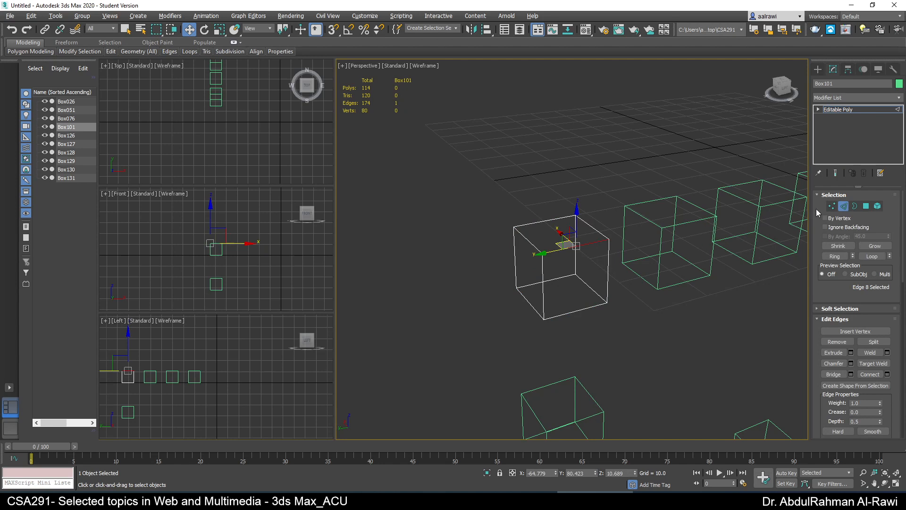
pyautogui.click(865, 206)
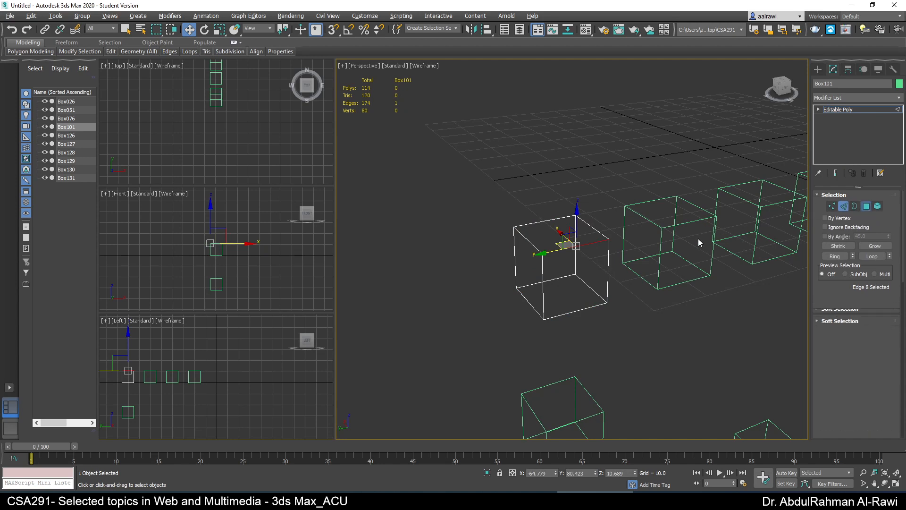
pyautogui.click(605, 257)
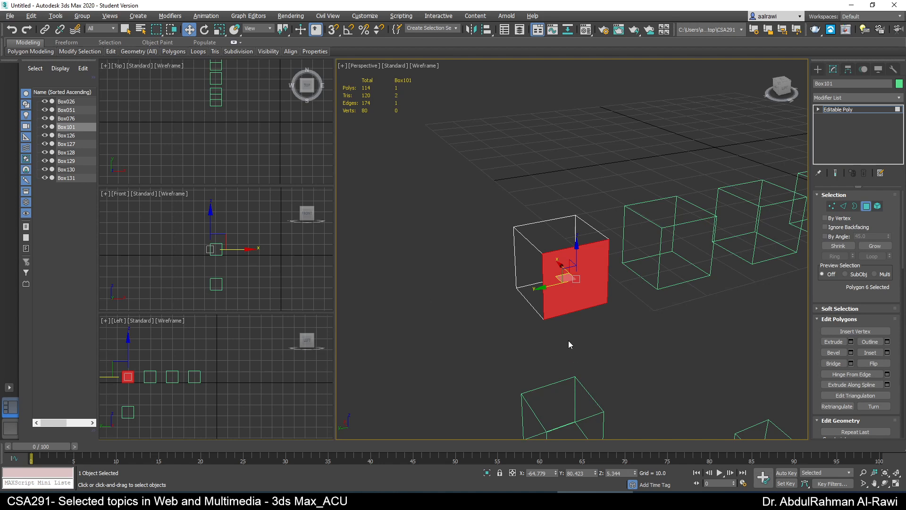
# Step: Reset 3ds Max to an empty scene and confirm the reset
pyautogui.click(10, 16)
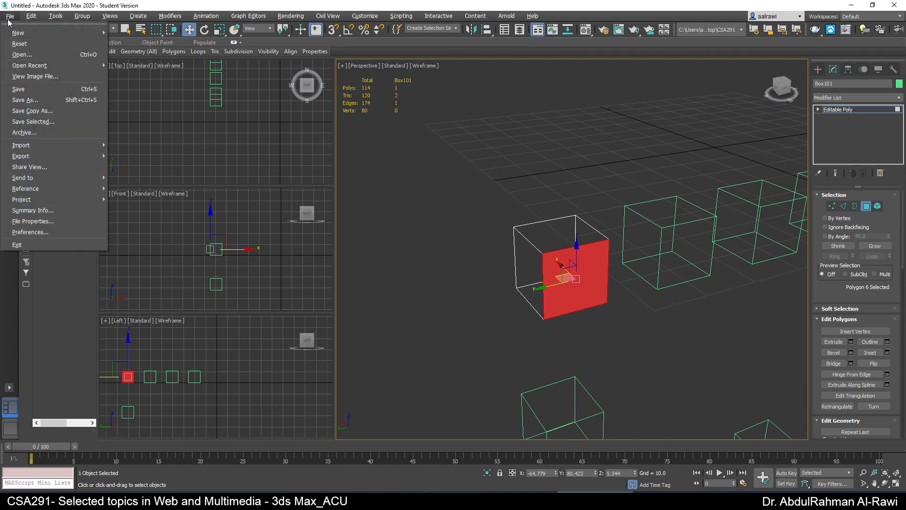
pyautogui.click(19, 43)
pyautogui.click(464, 267)
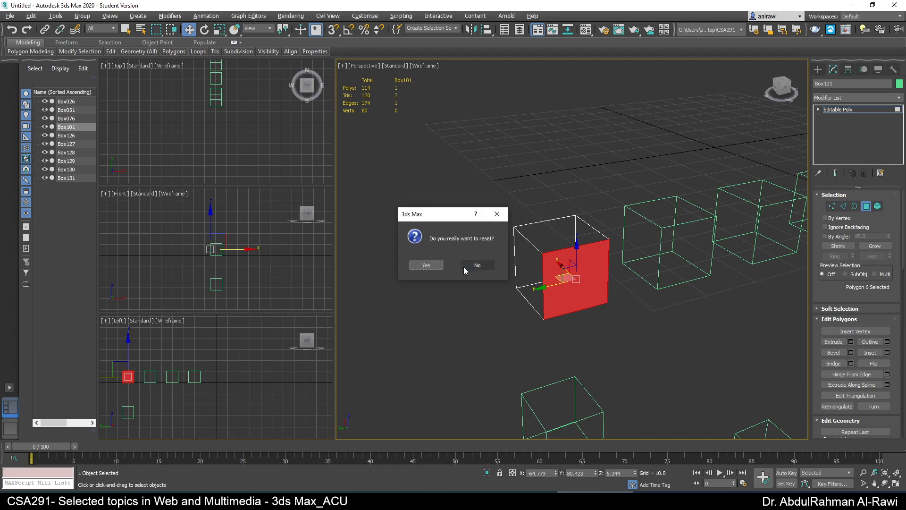
pyautogui.click(429, 265)
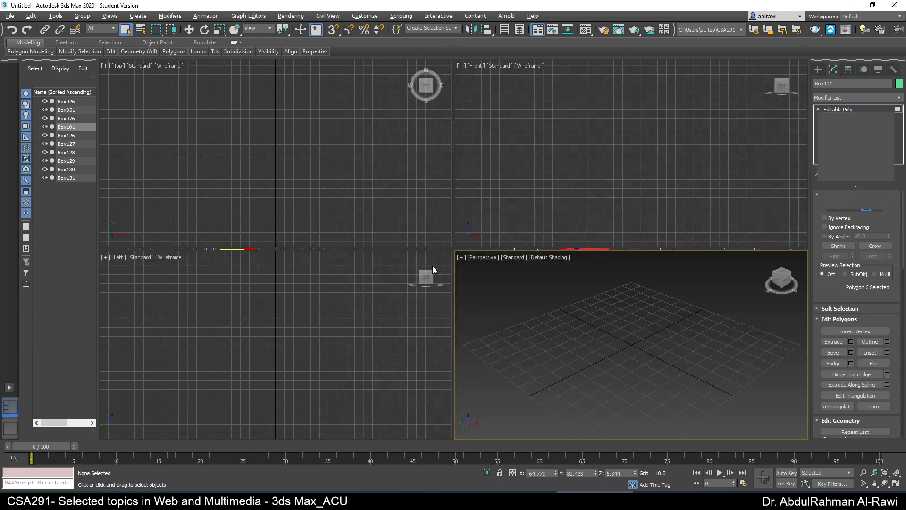
# Step: Maximize the perspective viewport and create a sphere with a radius of about 15 at the grid's origin
pyautogui.click(896, 483)
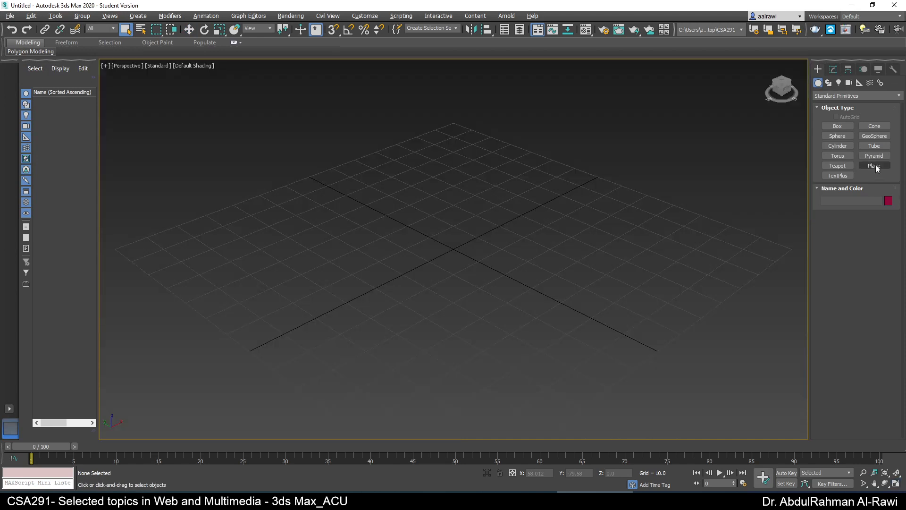
pyautogui.click(839, 137)
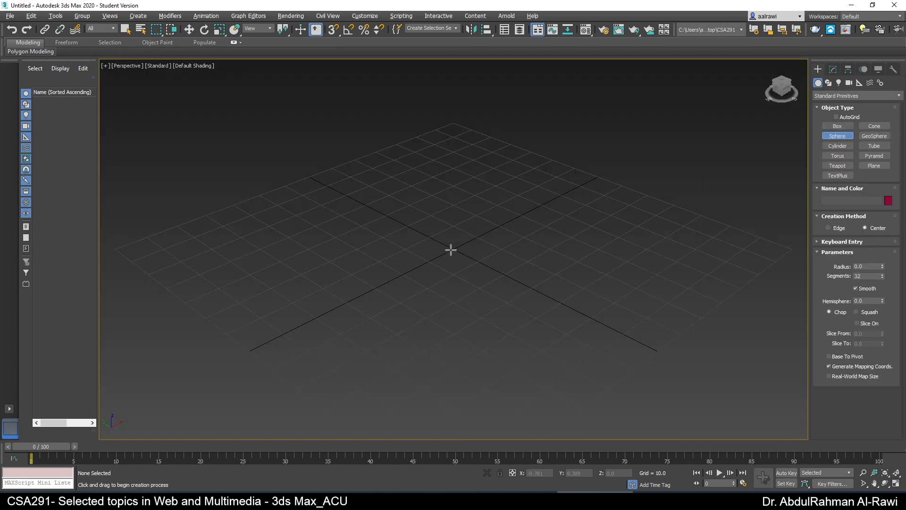
pyautogui.moveTo(454, 250); pyautogui.dragTo(471, 269)
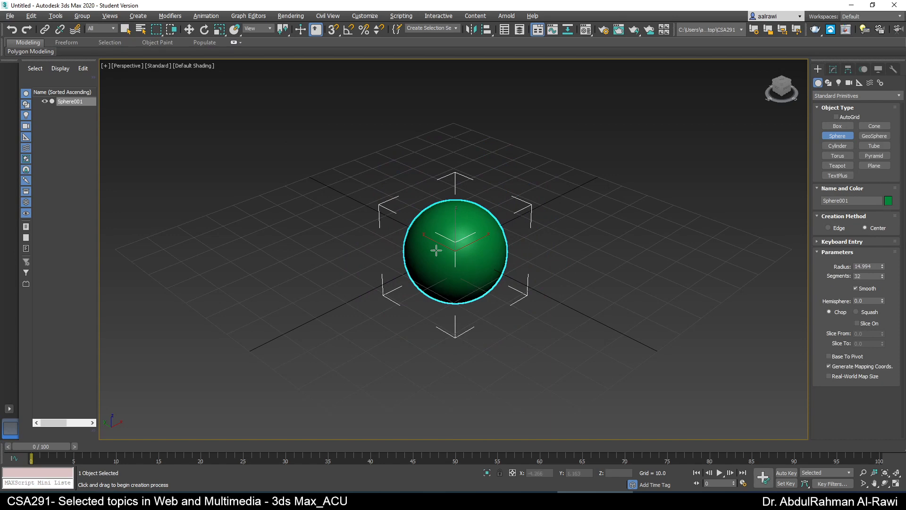
# Step: Check the viewport display objectives in the Acrobat PDF, then illuminate the 3ds Max perspective viewport with default lights
pyautogui.click(519, 500)
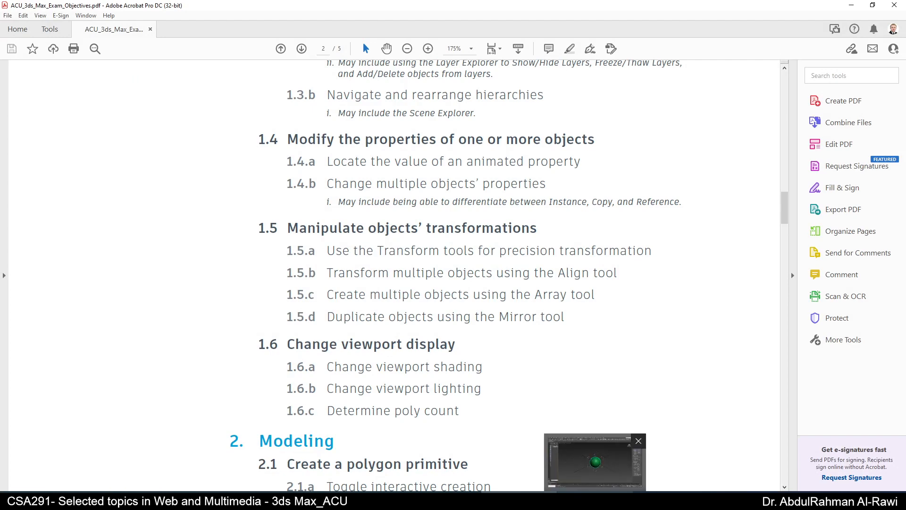
pyautogui.click(596, 501)
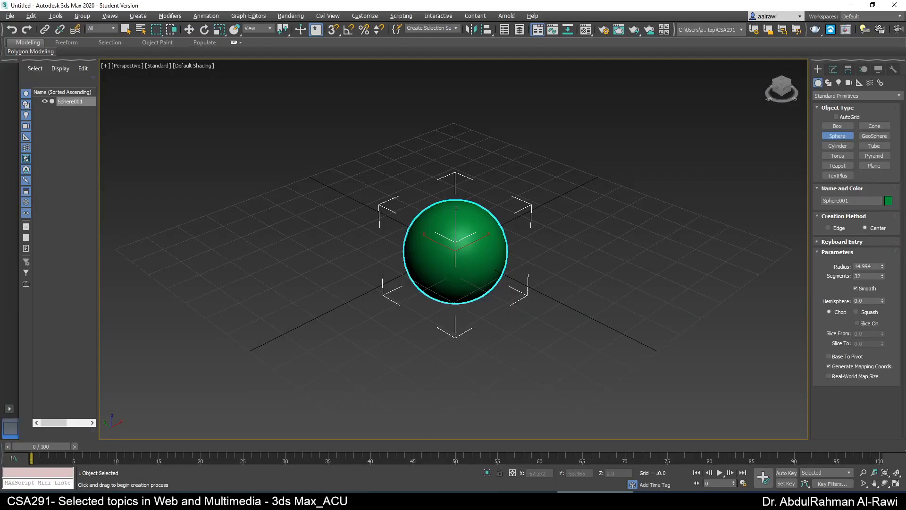
pyautogui.click(157, 66)
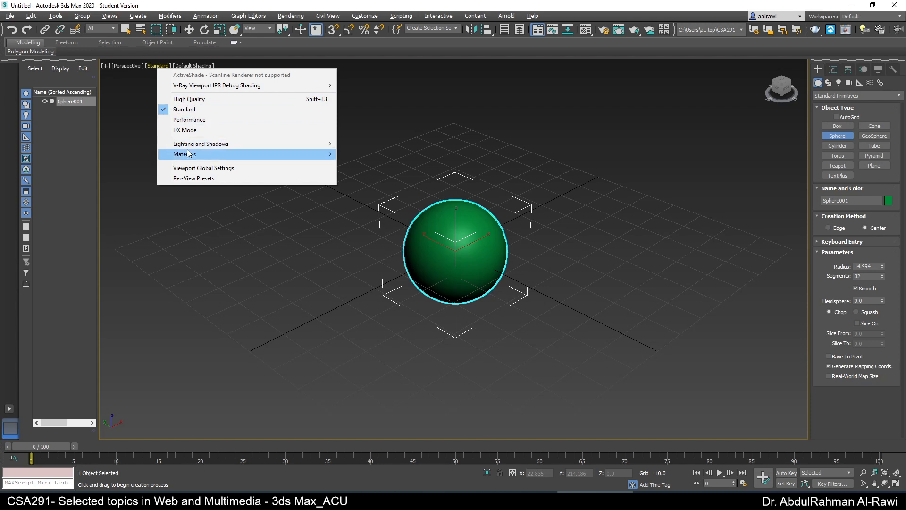
pyautogui.moveTo(191, 145)
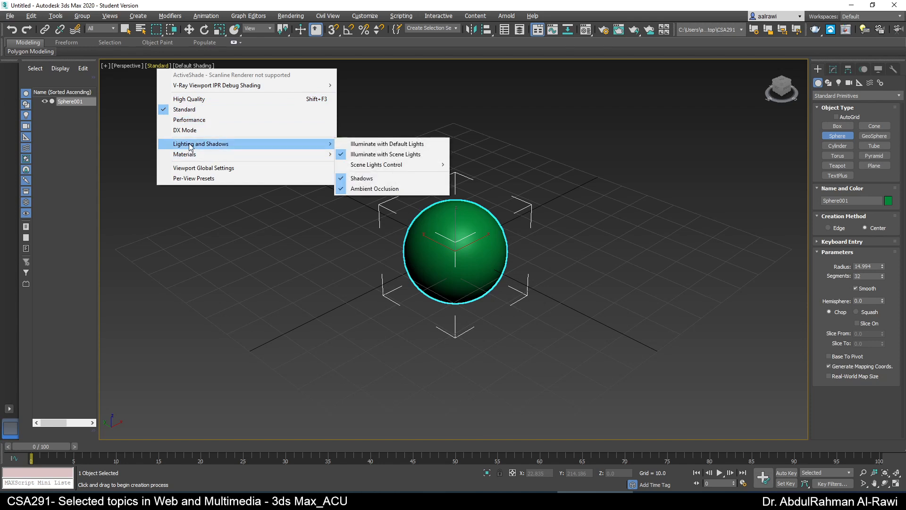
pyautogui.click(364, 143)
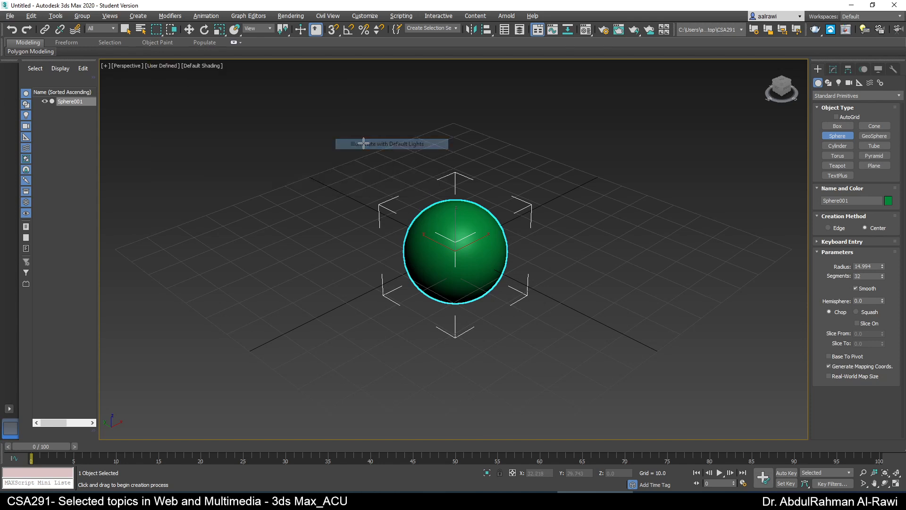
# Step: Toggle off shadows in the perspective viewport's lighting and shadow settings
pyautogui.click(162, 65)
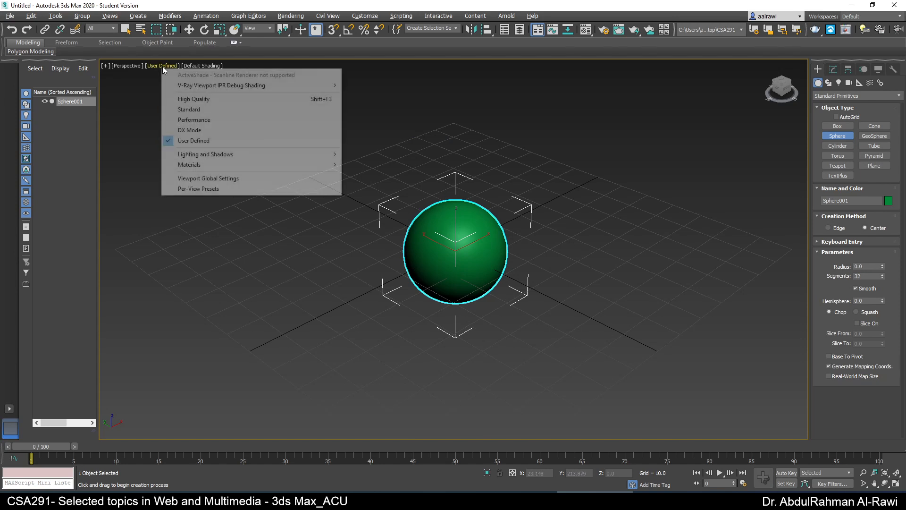
pyautogui.moveTo(222, 156)
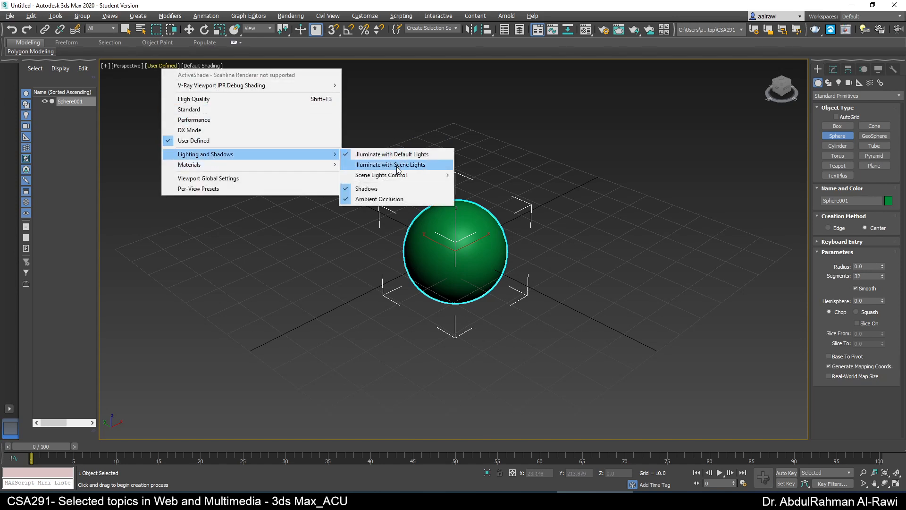
pyautogui.moveTo(401, 176)
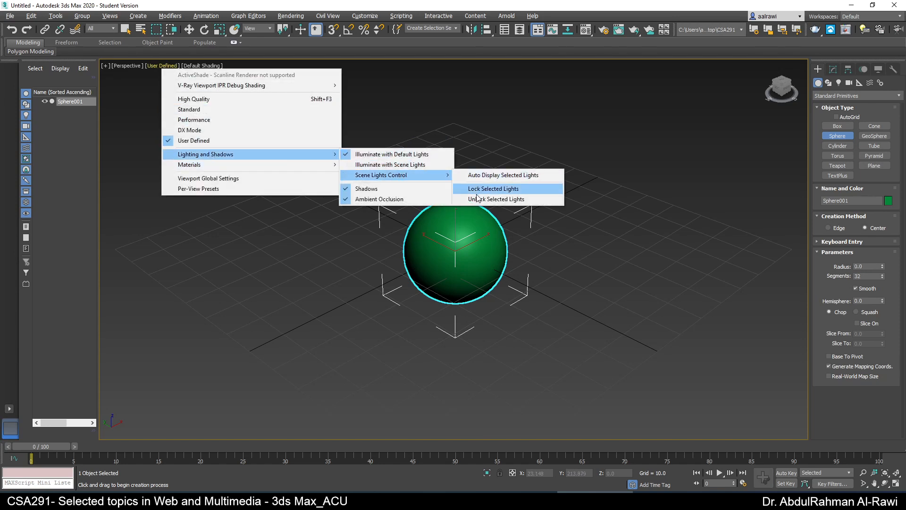
pyautogui.click(360, 191)
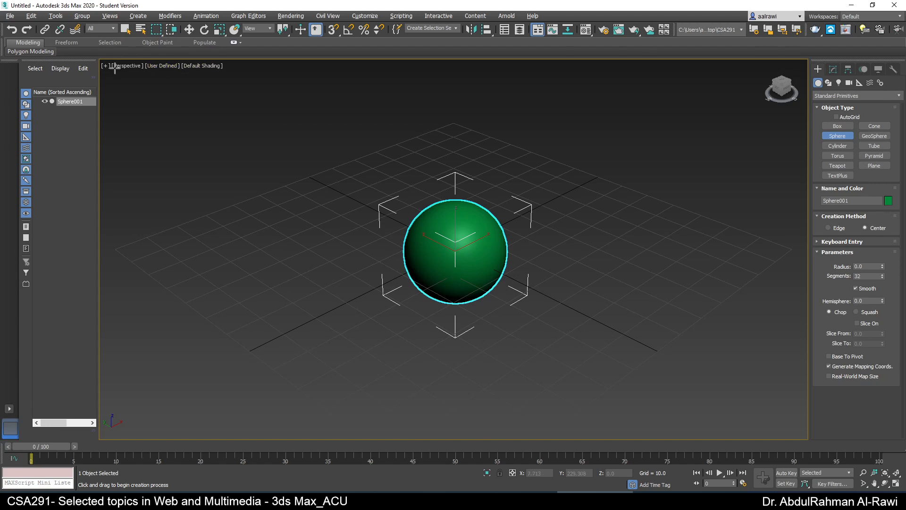
pyautogui.click(172, 67)
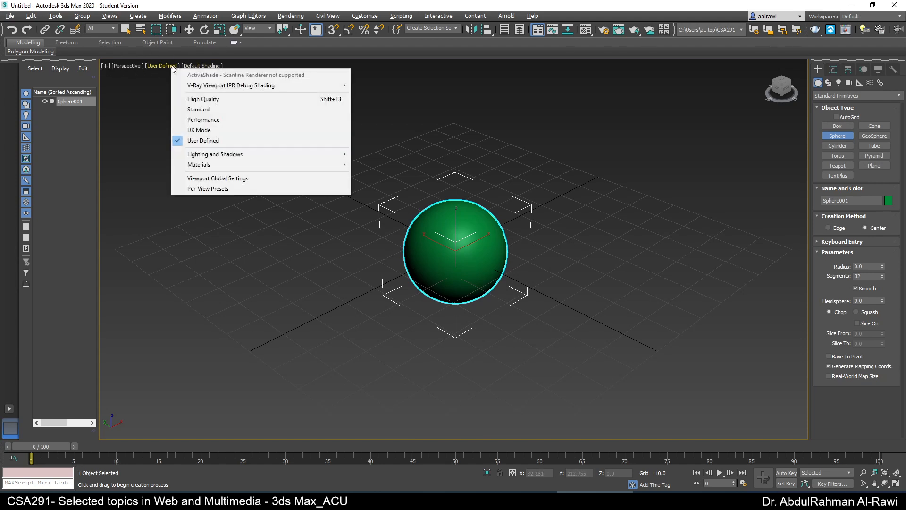
# Step: Set the perspective viewport's shading to Facets, and then to Bounding Box
pyautogui.click(203, 66)
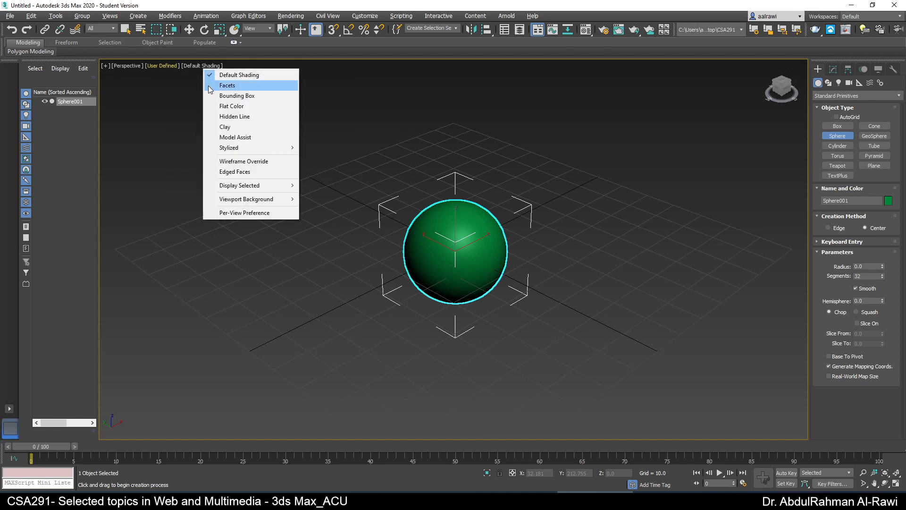
pyautogui.click(226, 85)
pyautogui.click(199, 67)
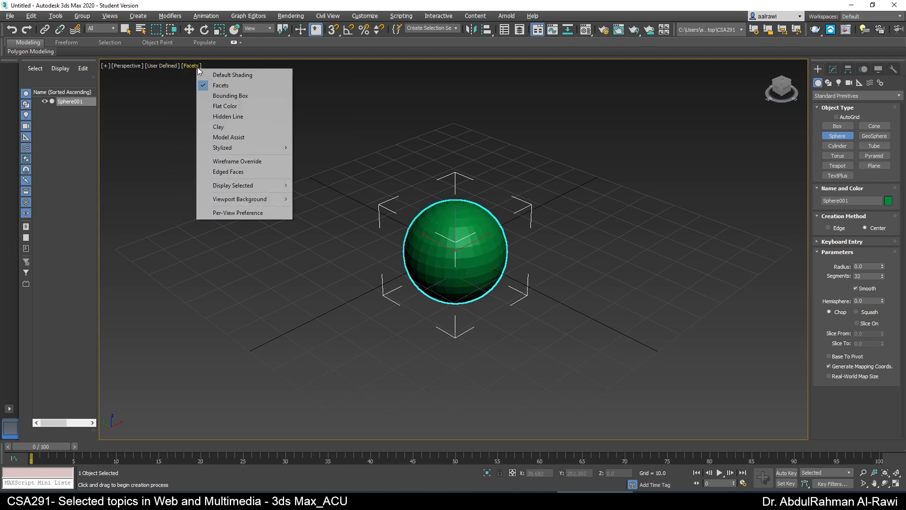
pyautogui.click(220, 96)
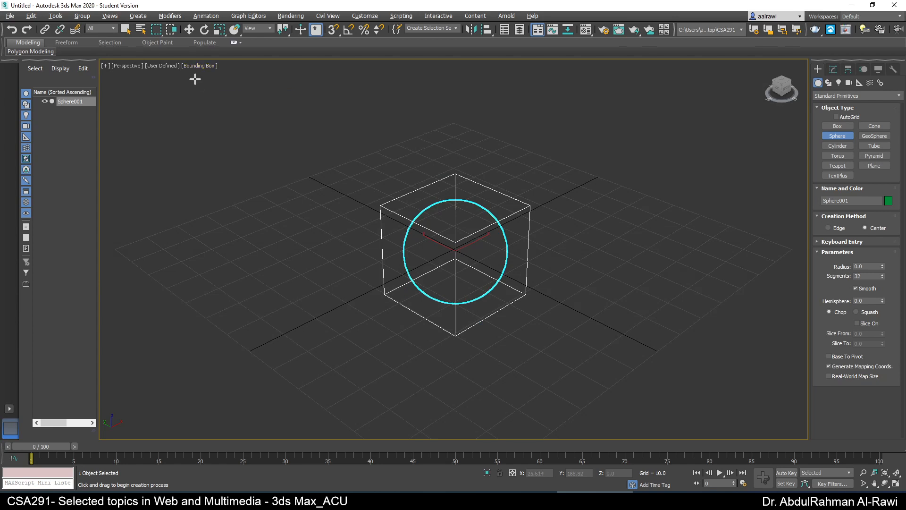
# Step: Change the perspective viewport's shading to Flat Color, followed by Hidden Line
pyautogui.click(198, 68)
pyautogui.click(221, 106)
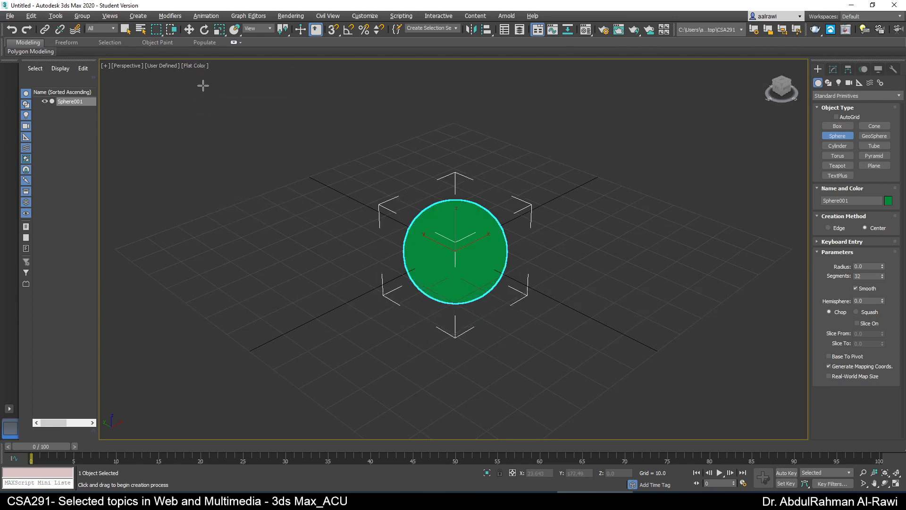
pyautogui.click(194, 71)
pyautogui.click(221, 116)
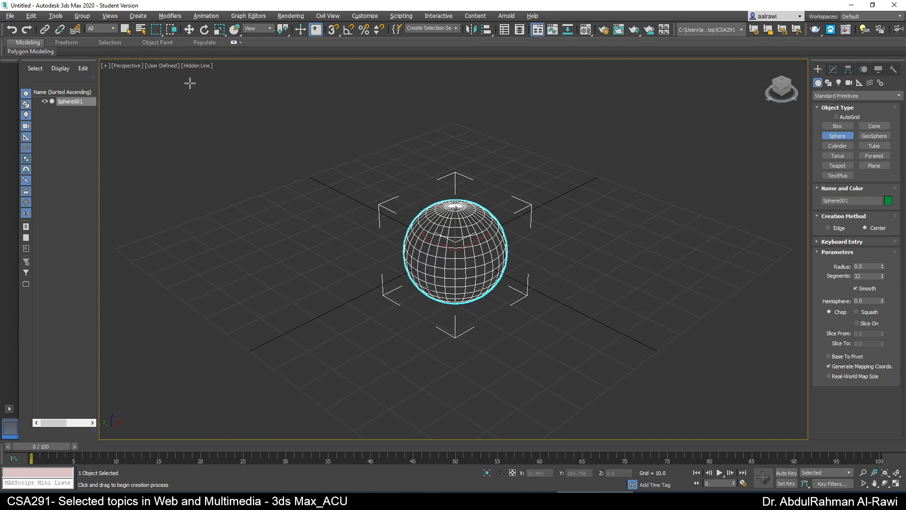
# Step: Return the perspective viewport to the Standard quality preset and display the sphere with Clay shading
pyautogui.click(166, 65)
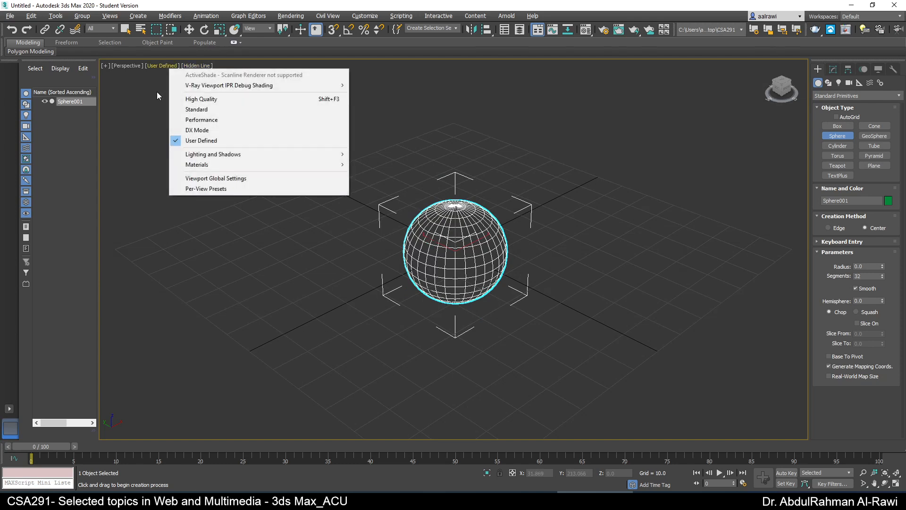
pyautogui.click(185, 108)
pyautogui.click(193, 66)
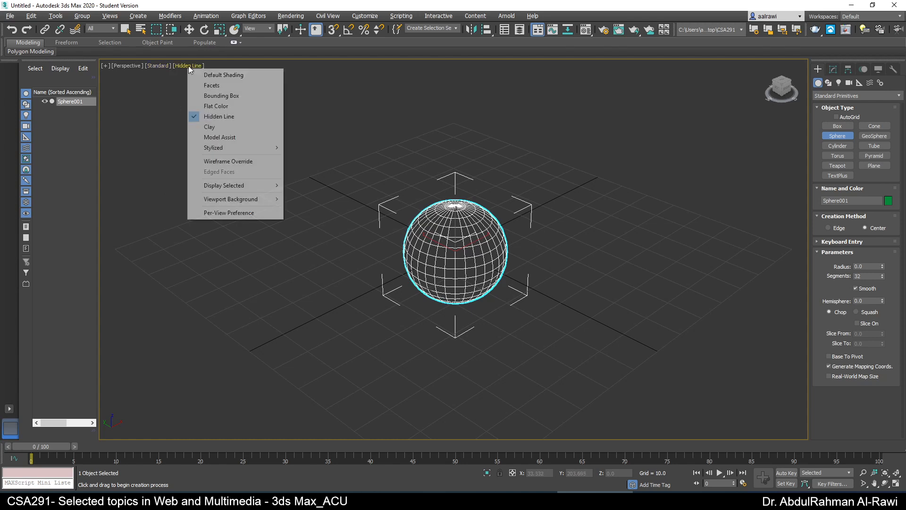
pyautogui.click(219, 129)
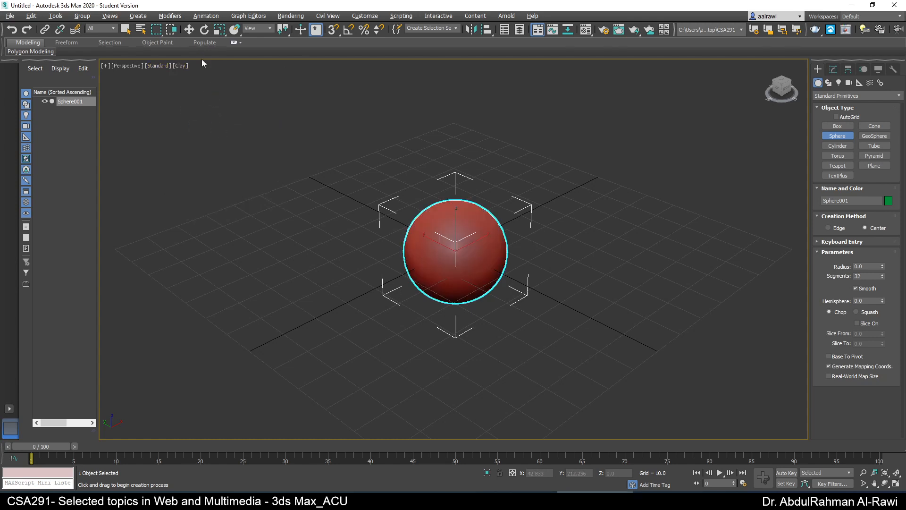
# Step: Shade the perspective viewport with Model Assist, followed by the stylized Pastel mode
pyautogui.click(184, 66)
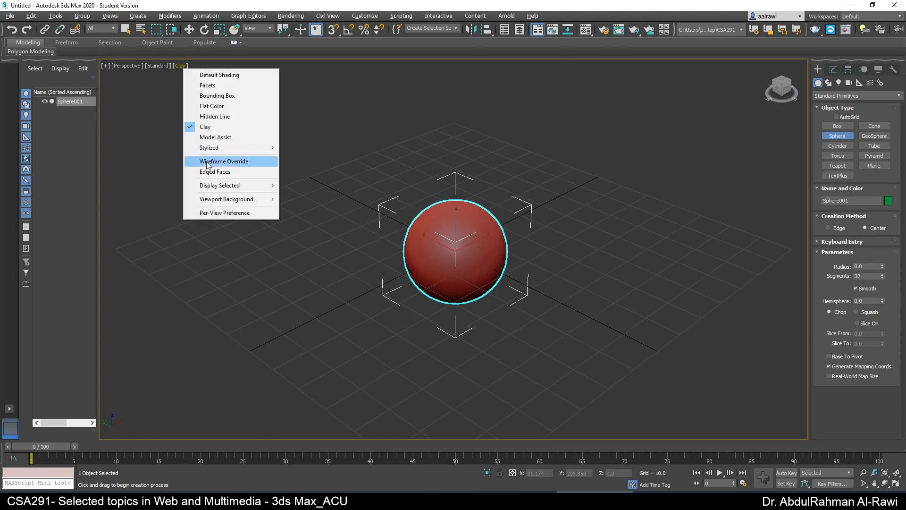
pyautogui.click(219, 137)
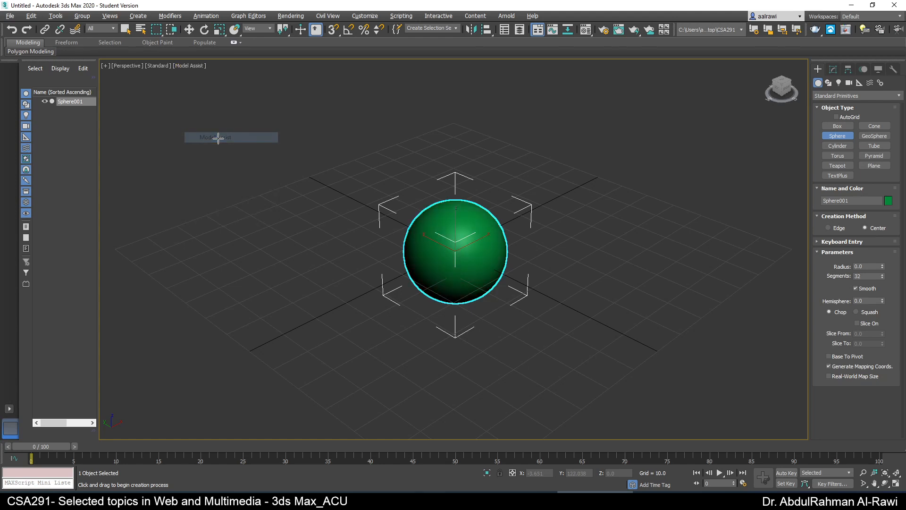
pyautogui.click(190, 66)
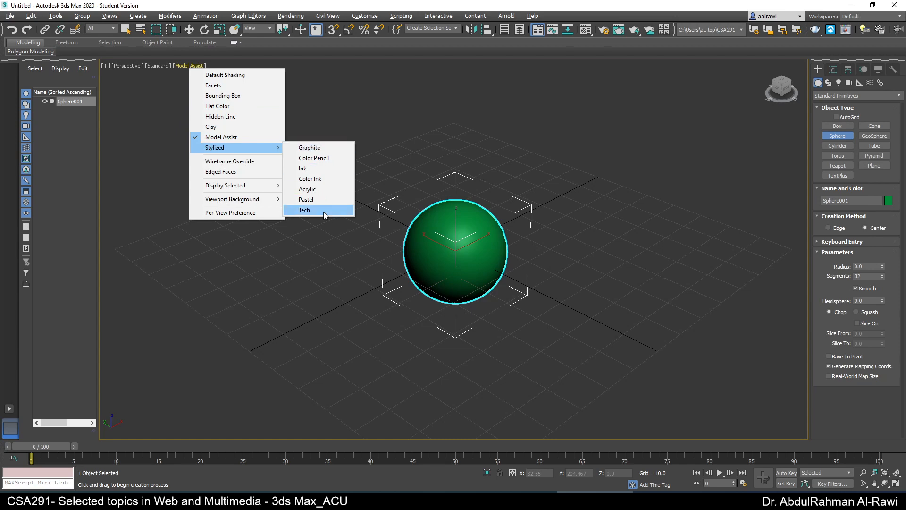
pyautogui.click(321, 202)
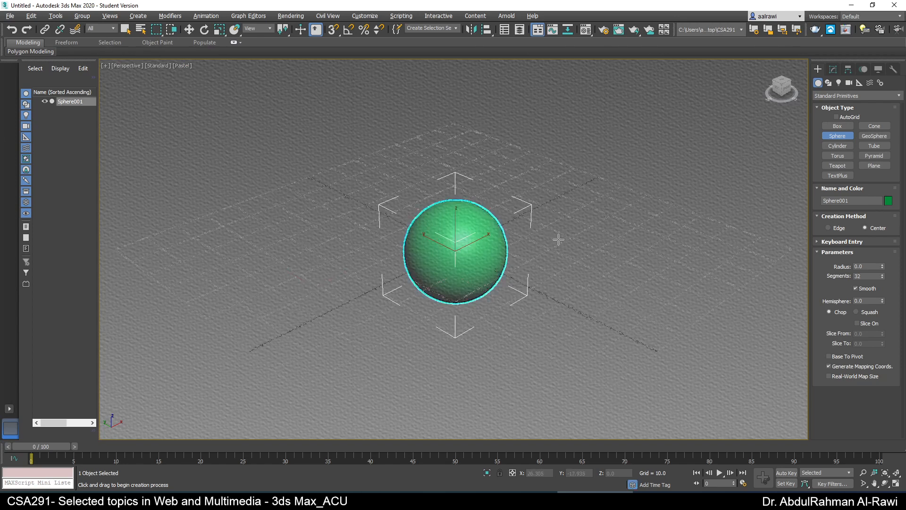
# Step: Apply the stylized Ink shading to the perspective viewport and inspect the sphere at different distances
pyautogui.click(184, 65)
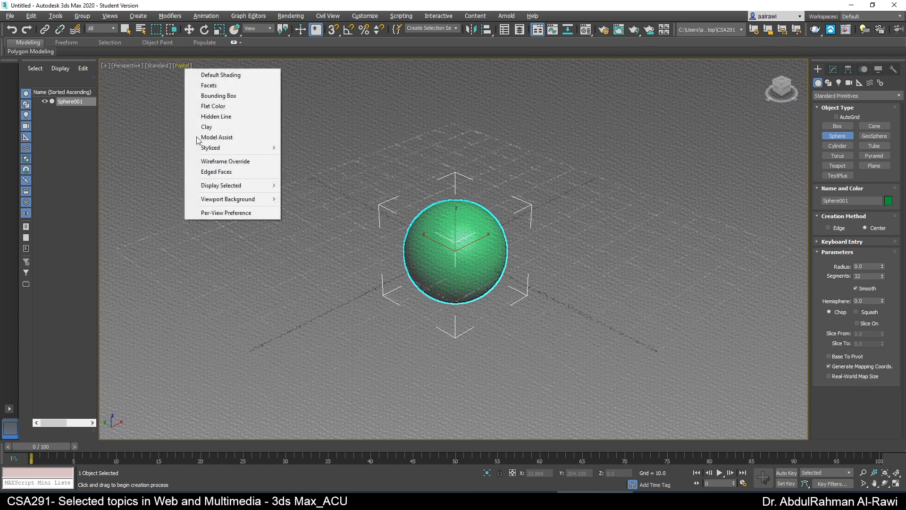
pyautogui.moveTo(232, 148)
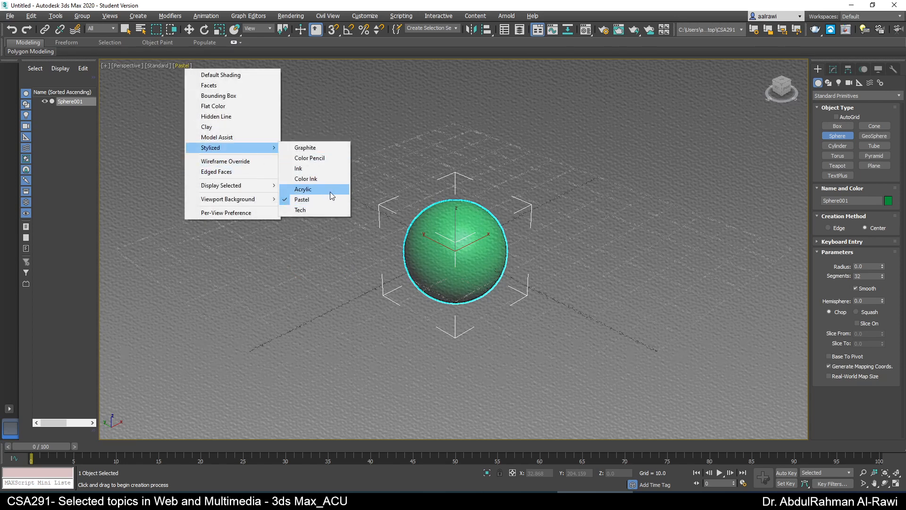
pyautogui.click(312, 169)
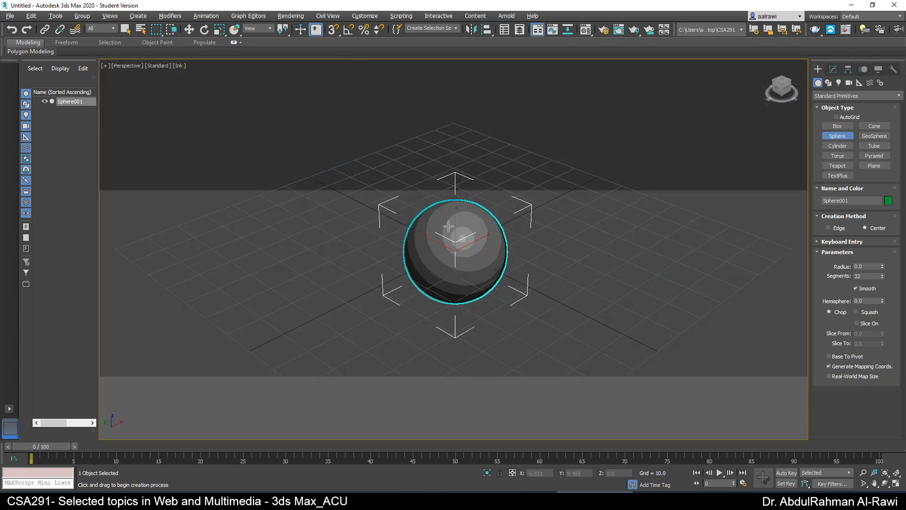
pyautogui.scroll(-5, 309, 236)
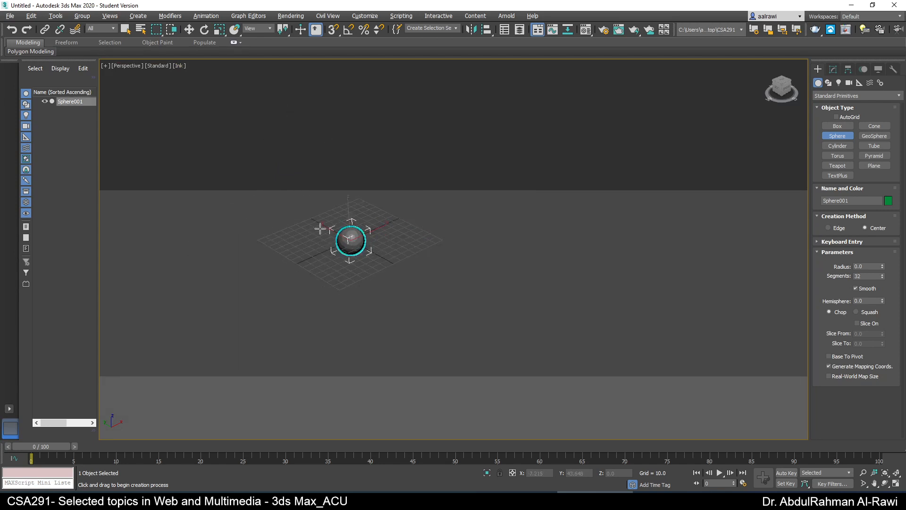
pyautogui.scroll(7, 320, 229)
pyautogui.scroll(-5, 320, 228)
# Step: Restore the four-viewport layout with the sphere fitted in every view, and set the perspective shading to the stylized Color Ink mode
pyautogui.click(896, 483)
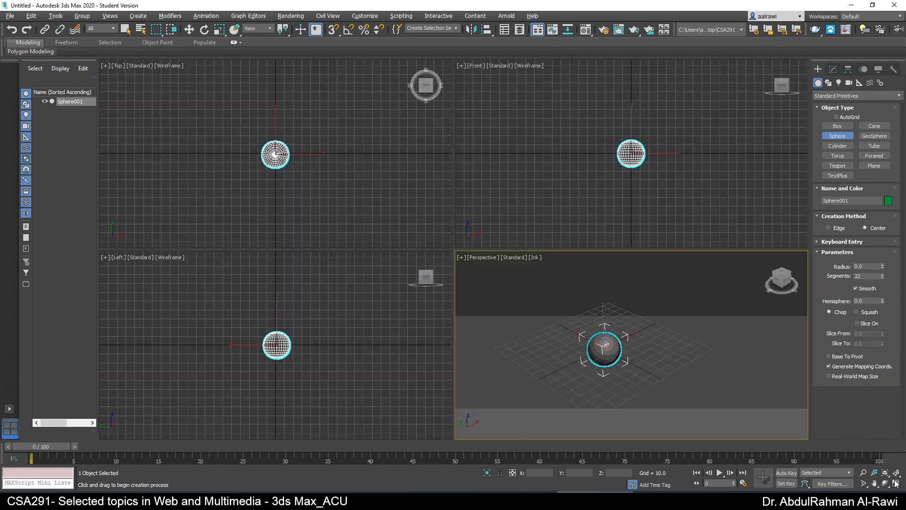
pyautogui.click(896, 473)
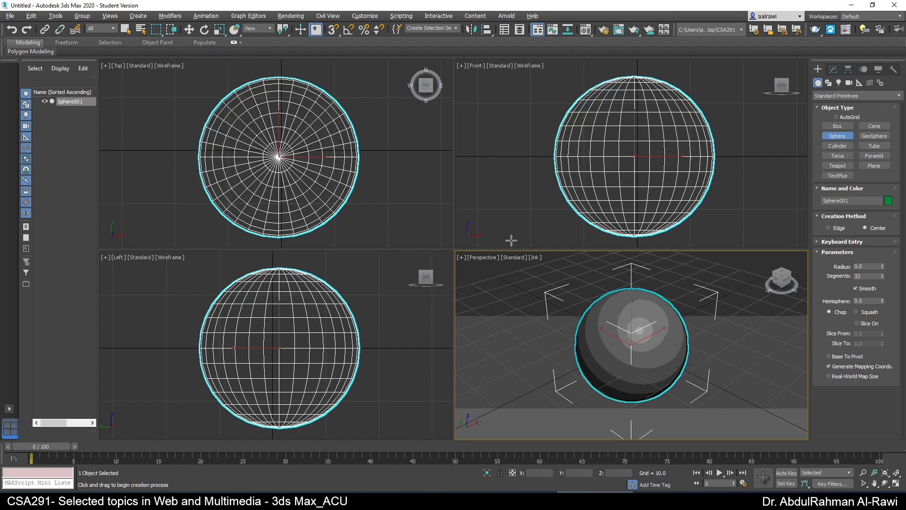
pyautogui.click(520, 258)
pyautogui.click(534, 257)
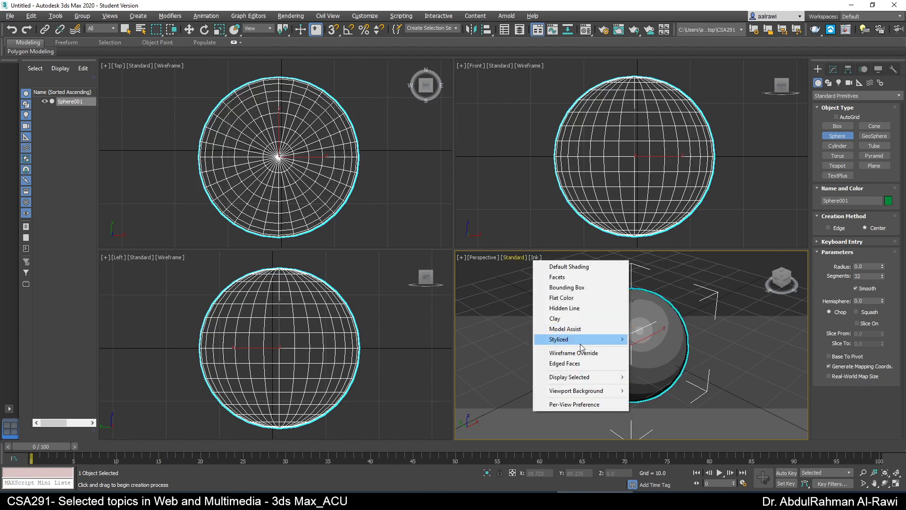
pyautogui.moveTo(581, 343)
pyautogui.click(672, 370)
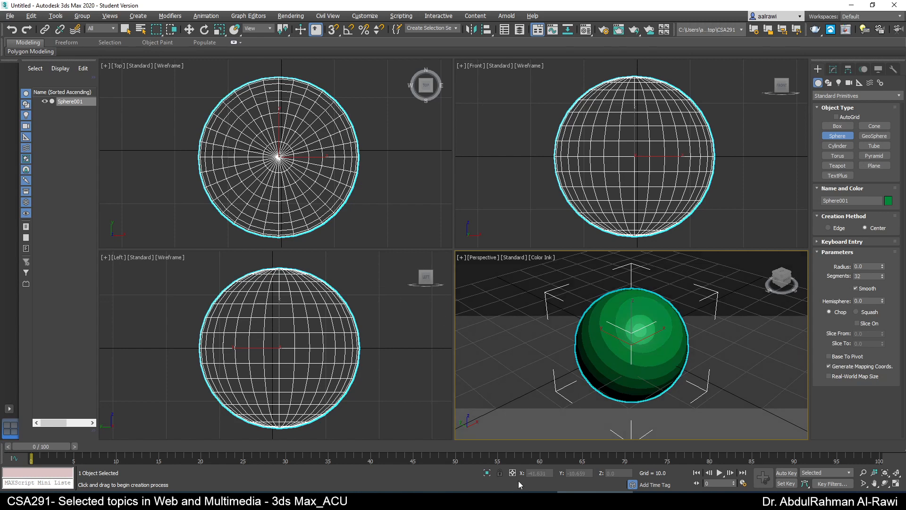
# Step: Switch to the exam objectives PDF in Acrobat and fit the full Scene Management page in the window
pyautogui.hotkey('alt', 'Tab')
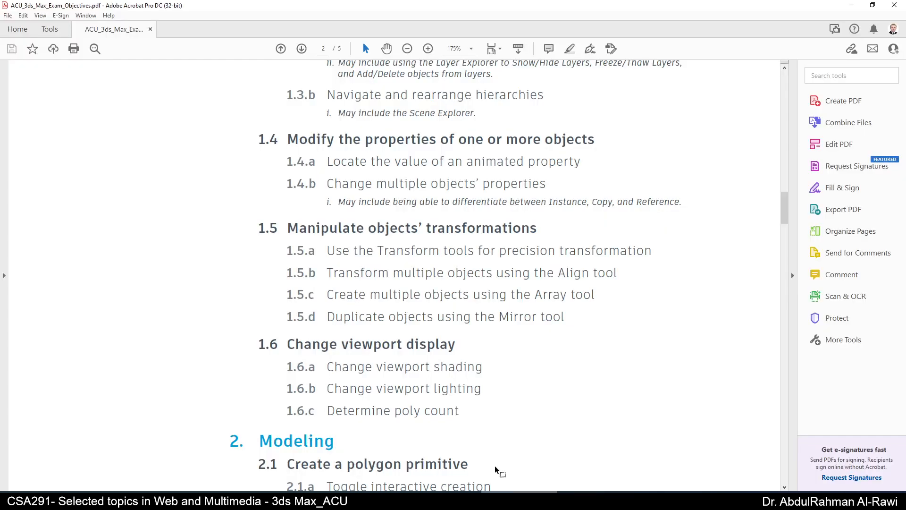
pyautogui.scroll(3, 280, 136)
pyautogui.scroll(3, 280, 136)
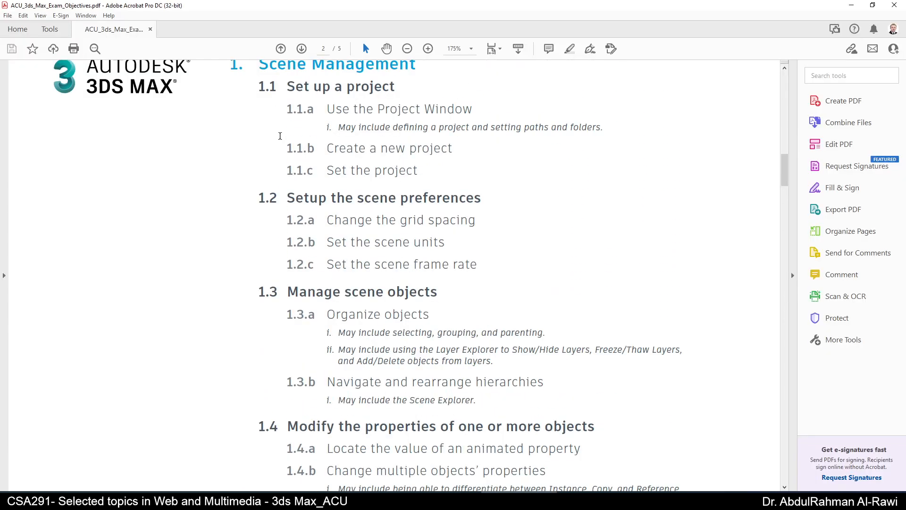
pyautogui.click(500, 50)
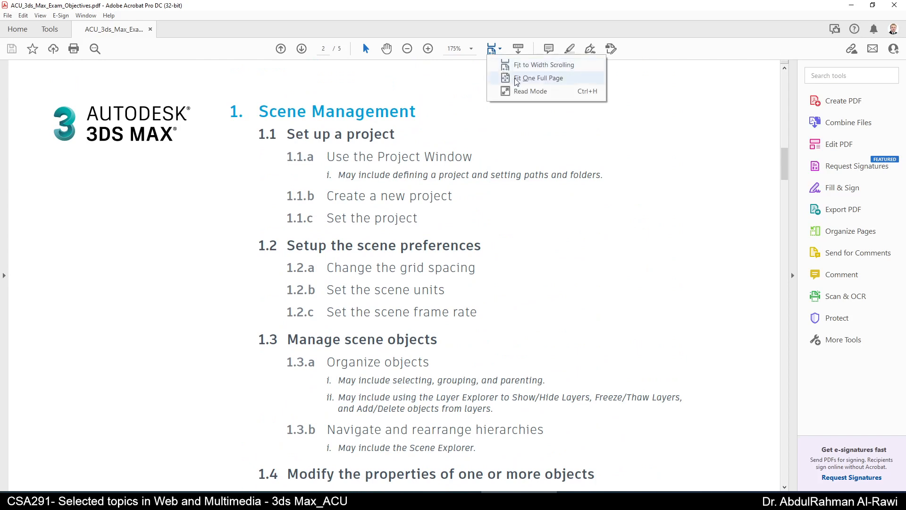
pyautogui.click(523, 78)
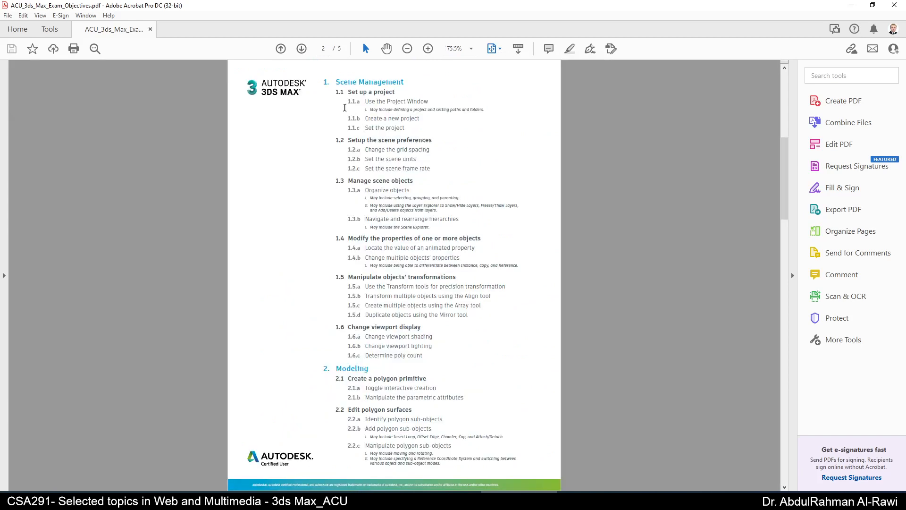
# Step: Review the Scene Management objectives from 1.1 Set up a project to 1.4 Modify the properties of one or more objects
pyautogui.moveTo(351, 92); pyautogui.dragTo(382, 192)
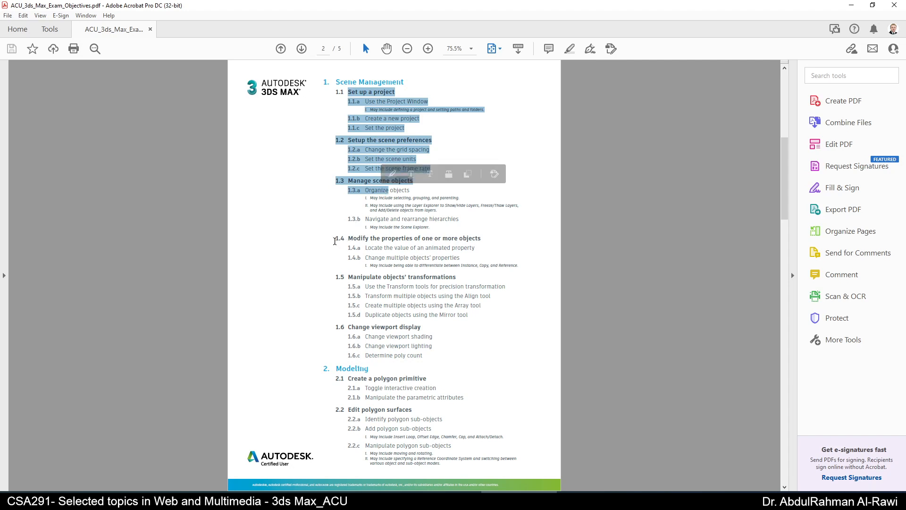
pyautogui.moveTo(335, 238); pyautogui.dragTo(364, 250)
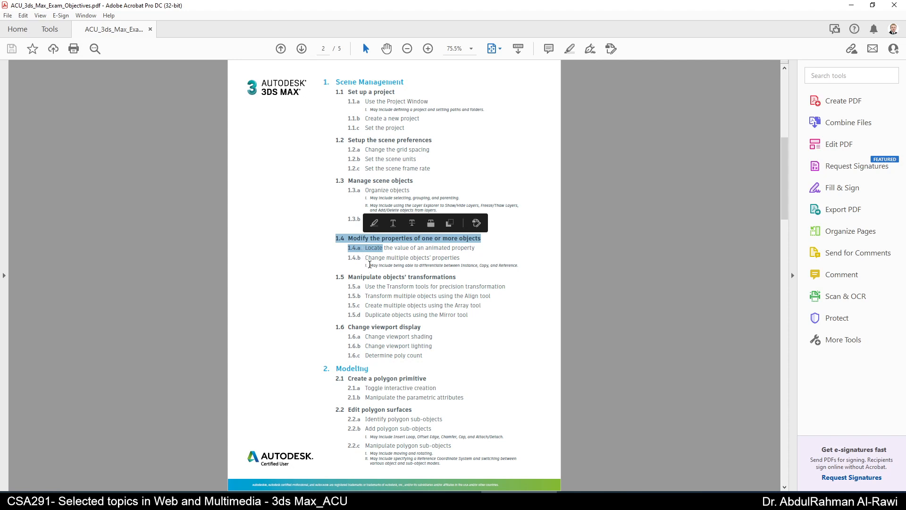
pyautogui.click(369, 257)
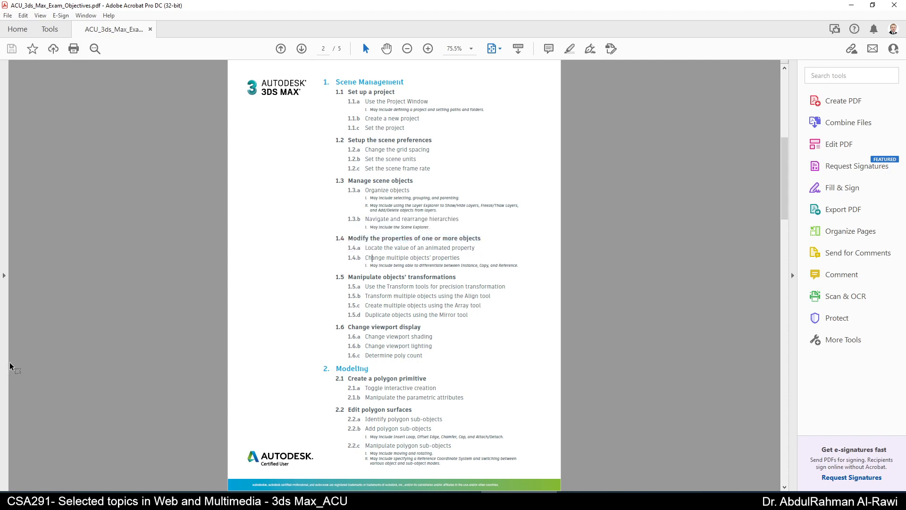